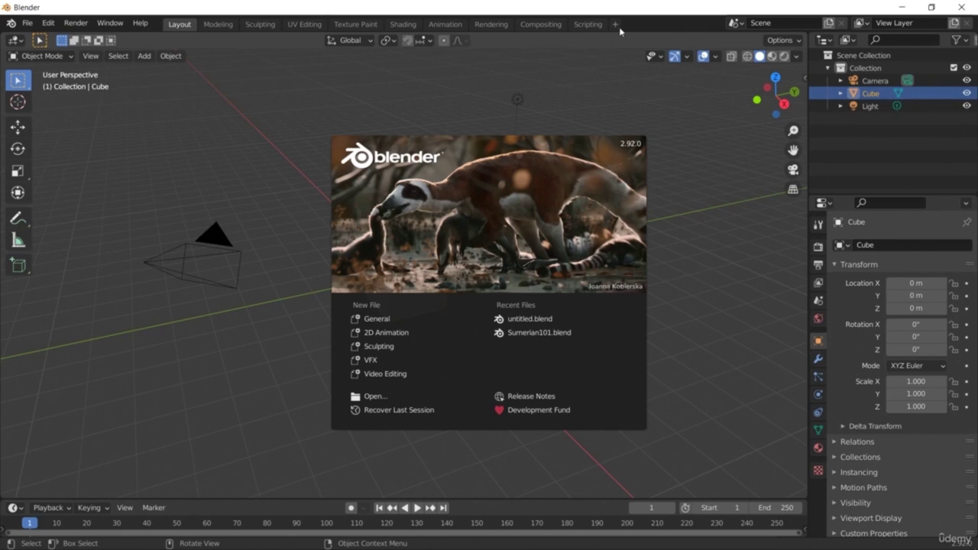
Dismiss the splash screen and add the Video Editing workspace
click(596, 93)
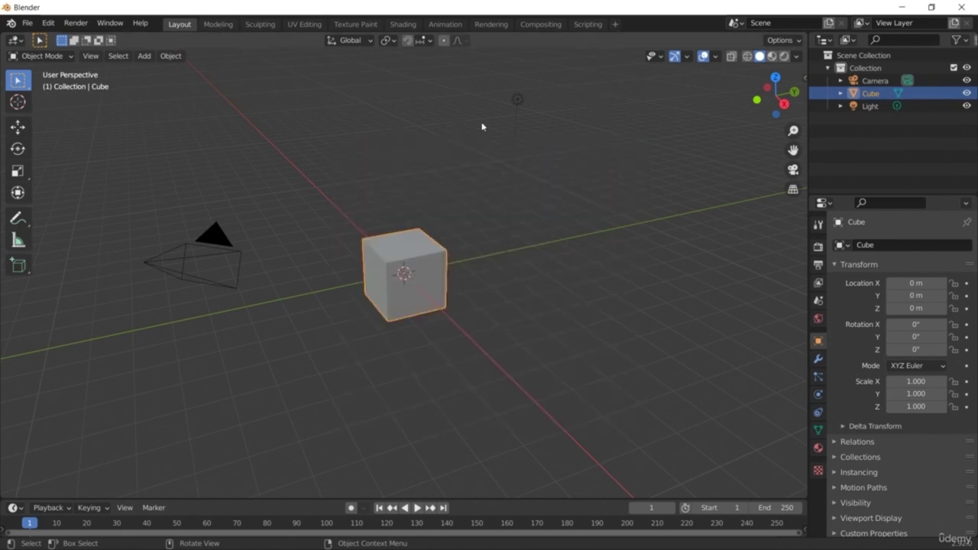
click(615, 24)
mouse_move(631, 111)
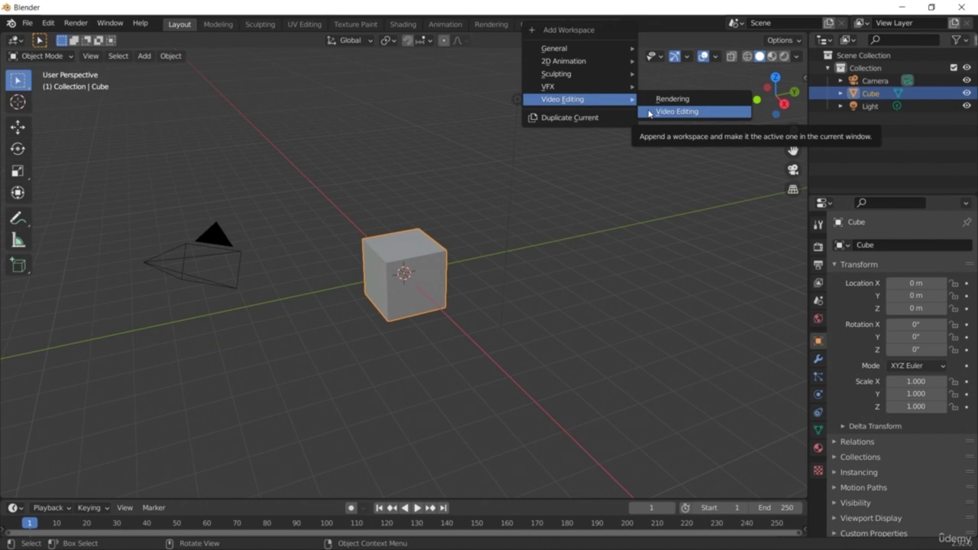
click(650, 113)
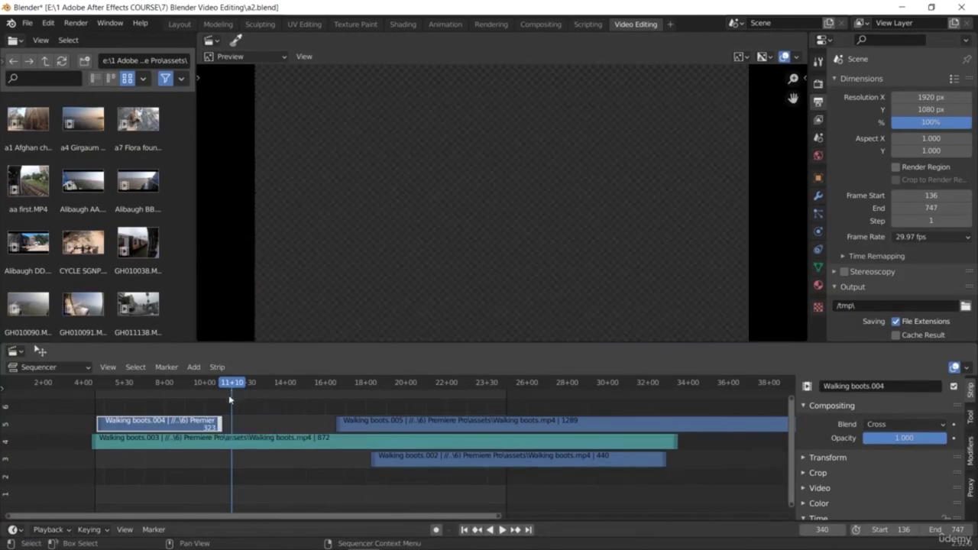
Extend the end of the Walking boots.004 strip to frame 452, split it at 10+25 and delete the second part
drag(230, 382, 306, 421)
click(223, 432)
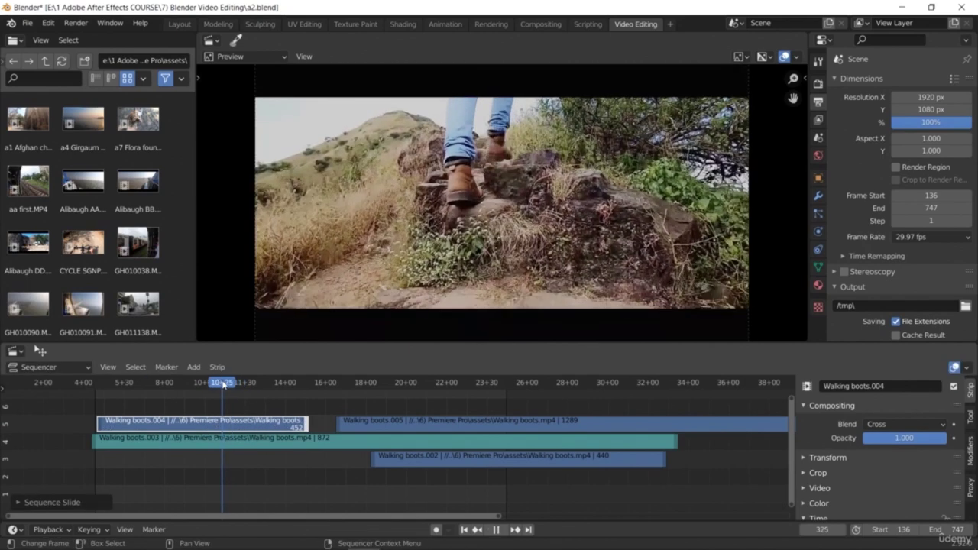
key(k)
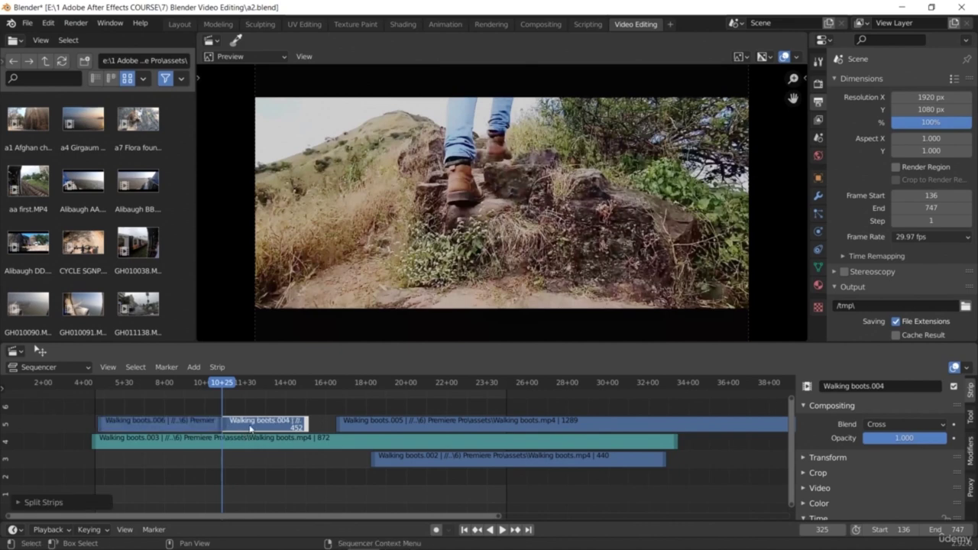
key(Delete)
Extend the end of the Walking boots.006 strip to frame 426 and play back the result
drag(222, 382, 210, 382)
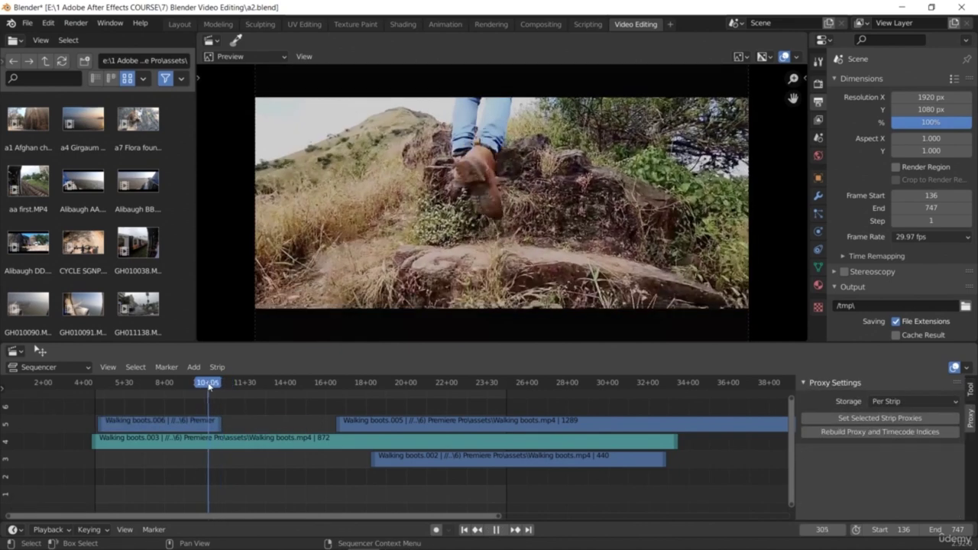
drag(221, 425, 291, 434)
key(space)
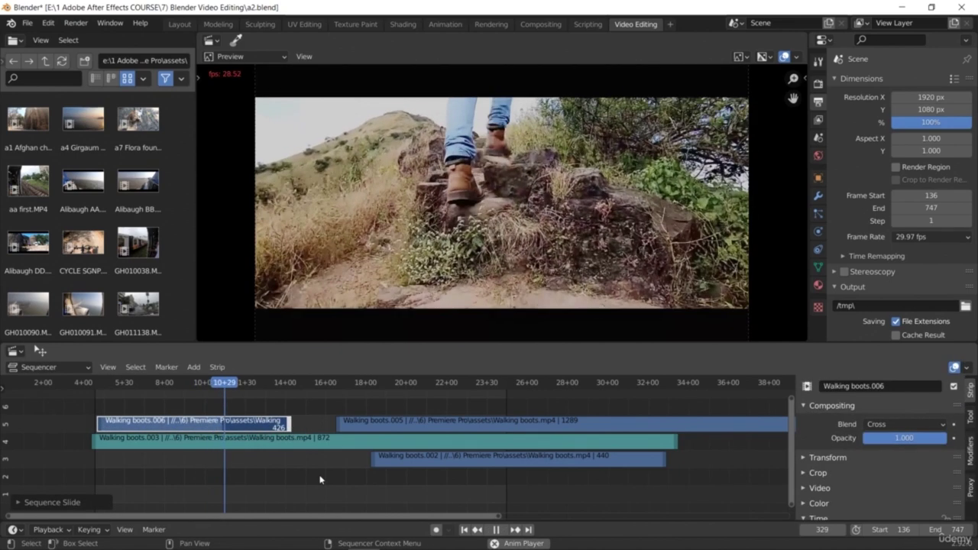
key(space)
drag(373, 461, 288, 460)
key(space)
key(space)
key(ctrl+z)
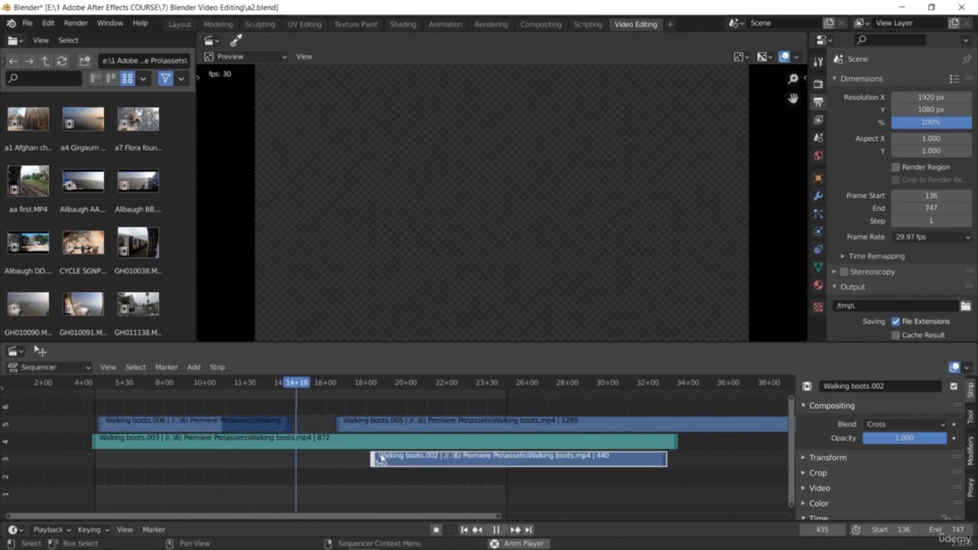
Extend the start of the Walking boots.005 strip back to frame 427 and play back the joined section
drag(340, 424, 291, 425)
click(288, 385)
key(space)
mouse_move(288, 386)
mouse_down()
mouse_move(367, 388)
mouse_move(257, 386)
mouse_move(288, 385)
mouse_up()
key(space)
key(space)
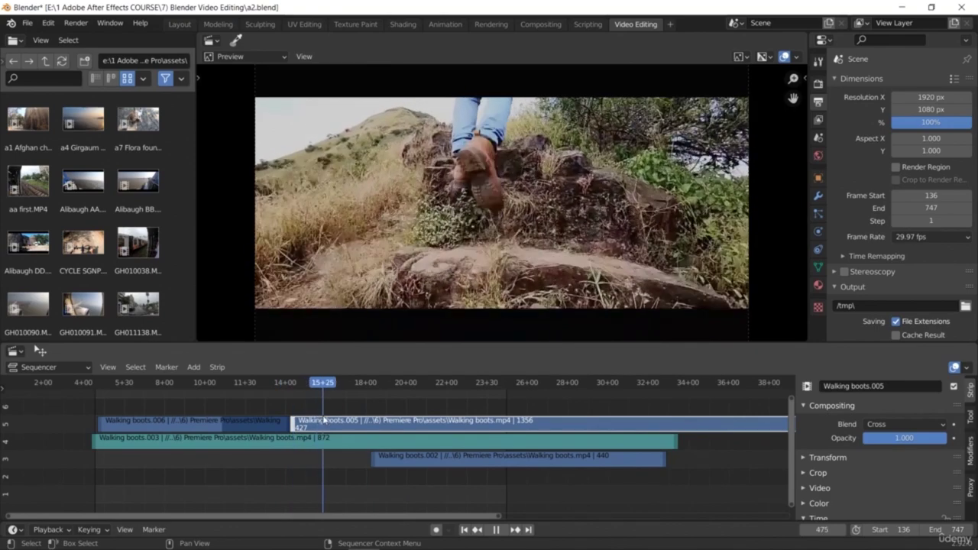
key(space)
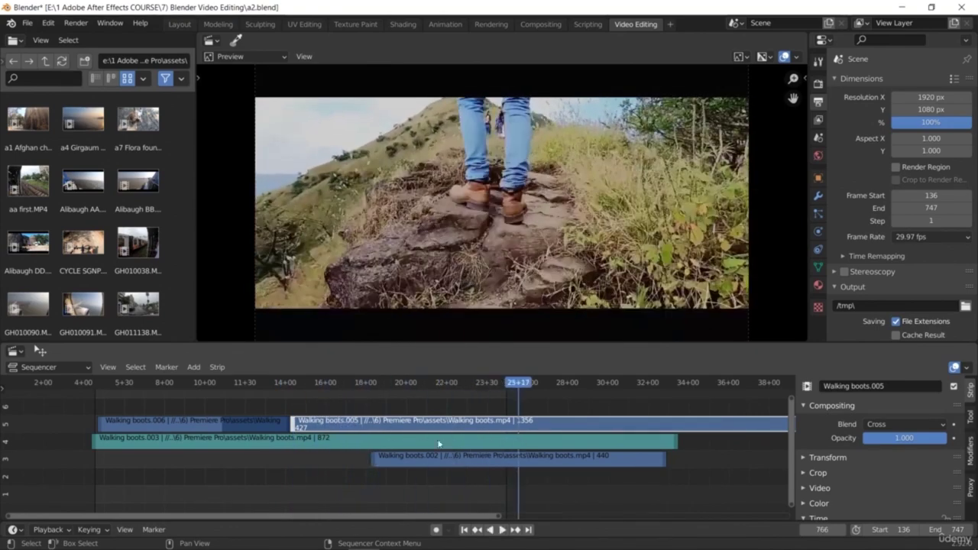
Trim the start of the Walking boots.005 strip to frame 521
drag(293, 422, 354, 423)
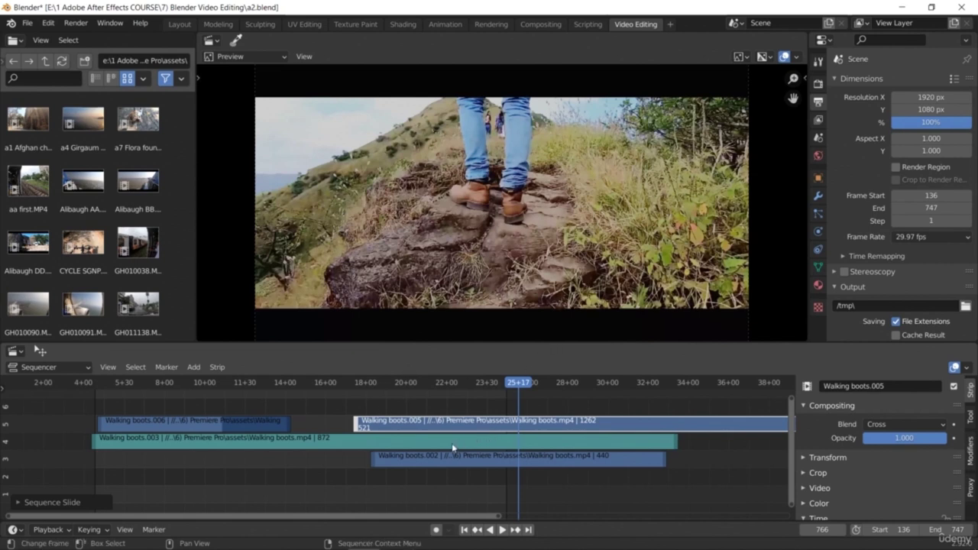
click(464, 461)
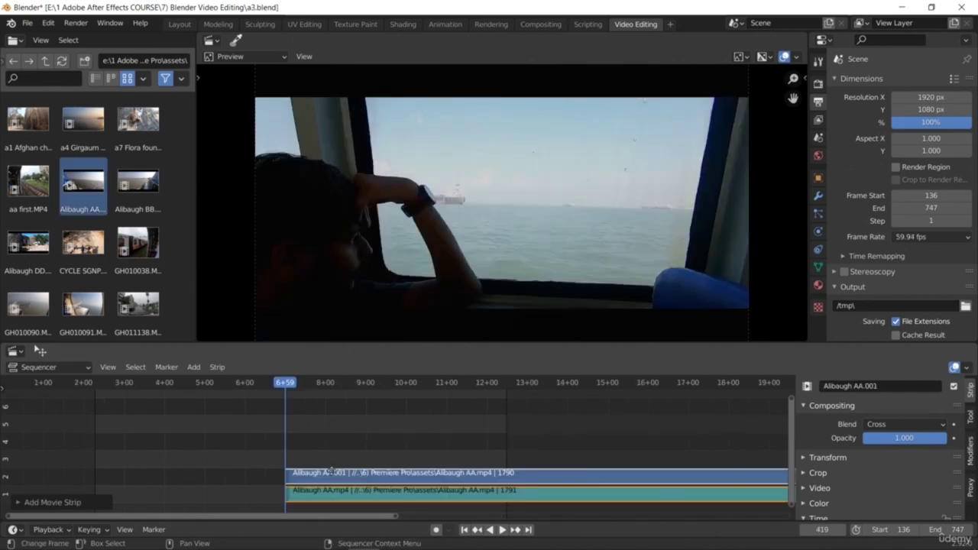
Move the Alibaugh AA video and audio strips to channels 4 and 3 before the start of the frame range, and play them
key(g)
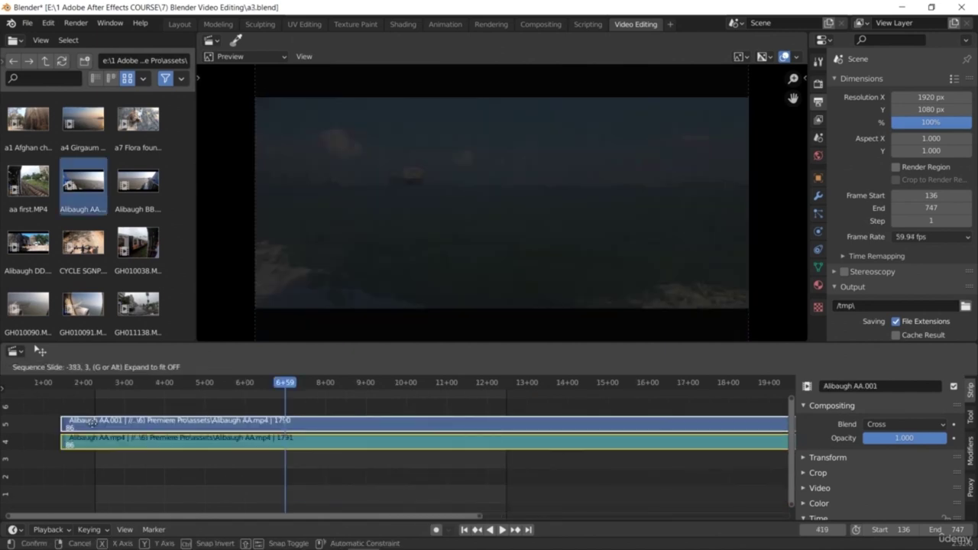
click(243, 379)
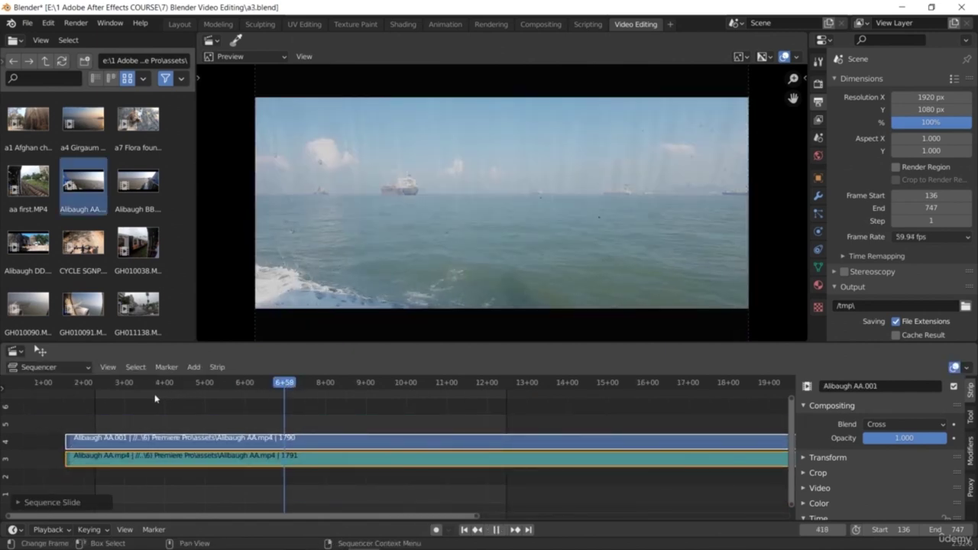
click(155, 382)
key(space)
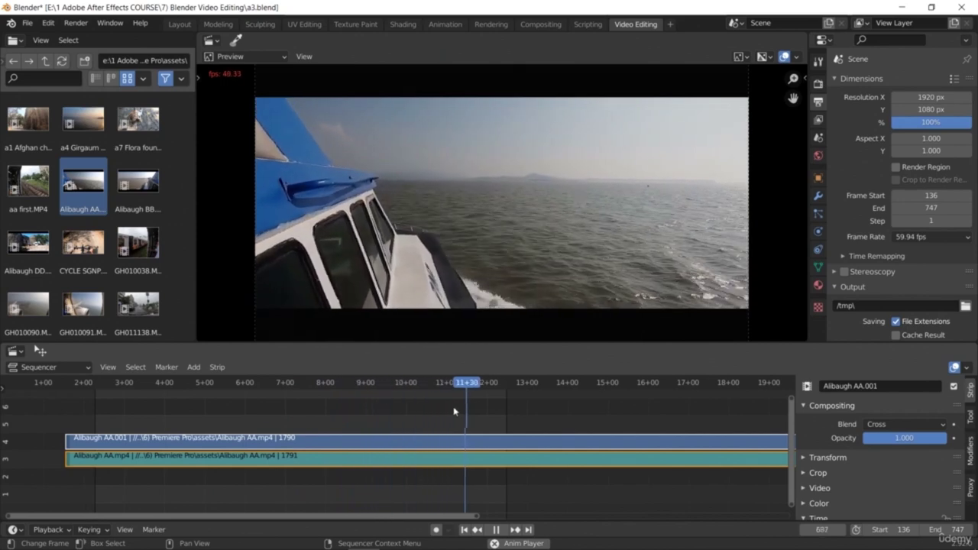
Split the Alibaugh AA video and audio strips at 9+59 and delete the parts before the cut
click(319, 410)
drag(319, 409, 404, 495)
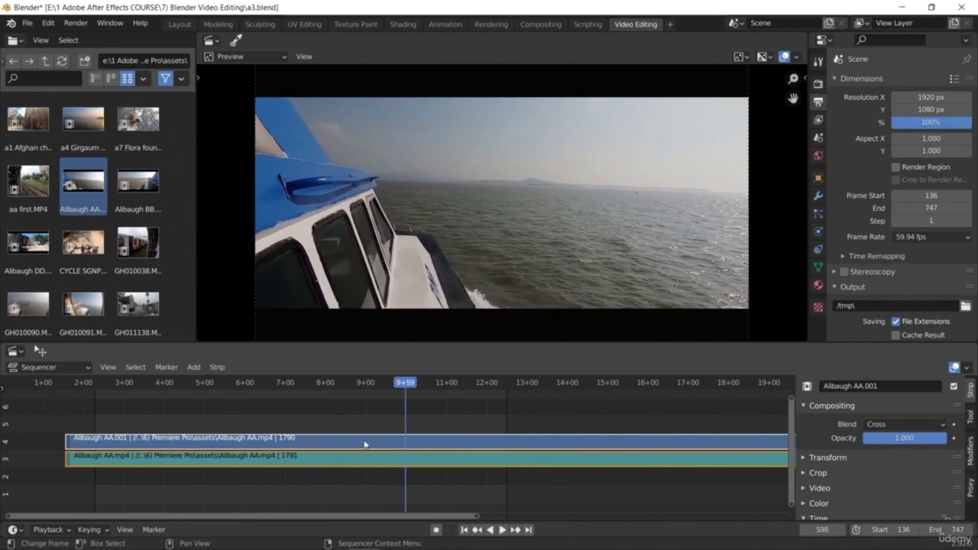
right_click(364, 444)
click(351, 449)
click(347, 447)
shift+click(349, 457)
key(Delete)
Move the remaining Alibaugh AA video strip to about the start of the frame range on channel 4 and delete its leftover audio strip
key(g)
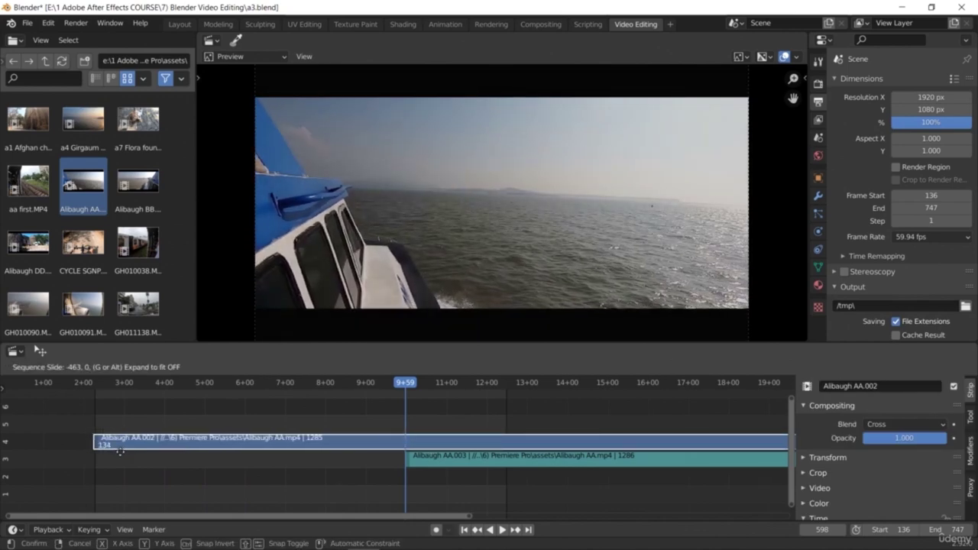
click(126, 455)
click(447, 461)
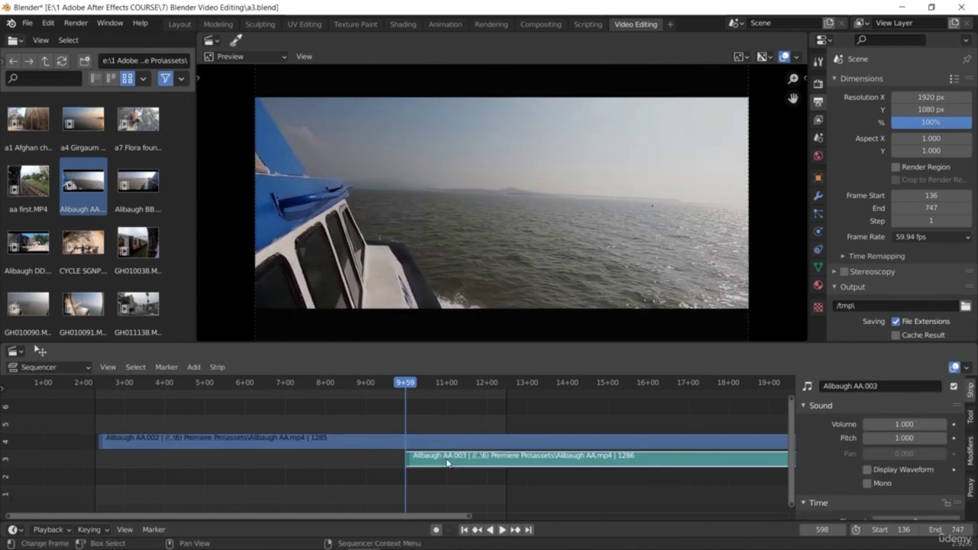
key(Delete)
click(326, 399)
drag(111, 422, 598, 509)
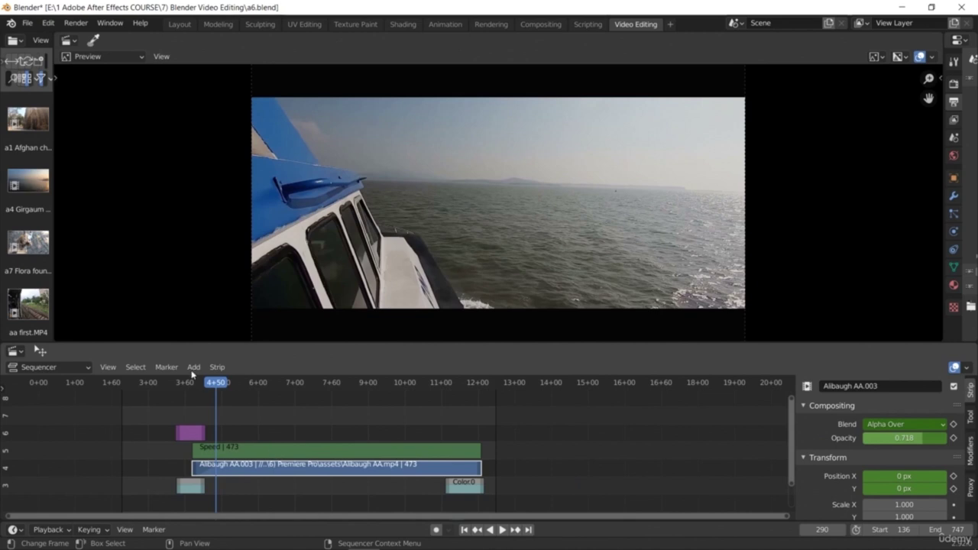
Add a Glow effect strip to the Alibaugh AA.003 clip and preview it at 5+03
click(193, 367)
mouse_move(278, 224)
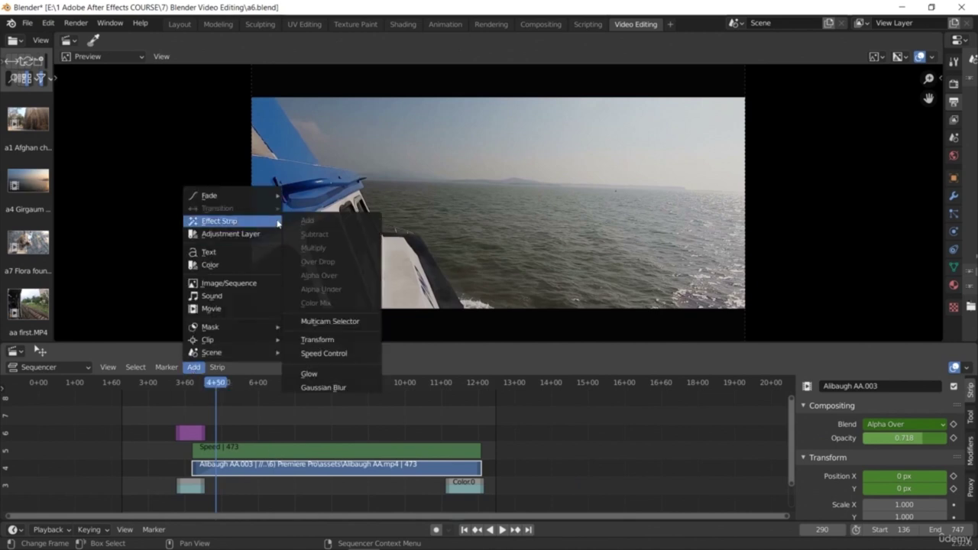
click(358, 378)
mouse_move(220, 387)
mouse_down()
mouse_move(237, 387)
mouse_move(224, 386)
mouse_up()
scroll(962, 409, down, 1)
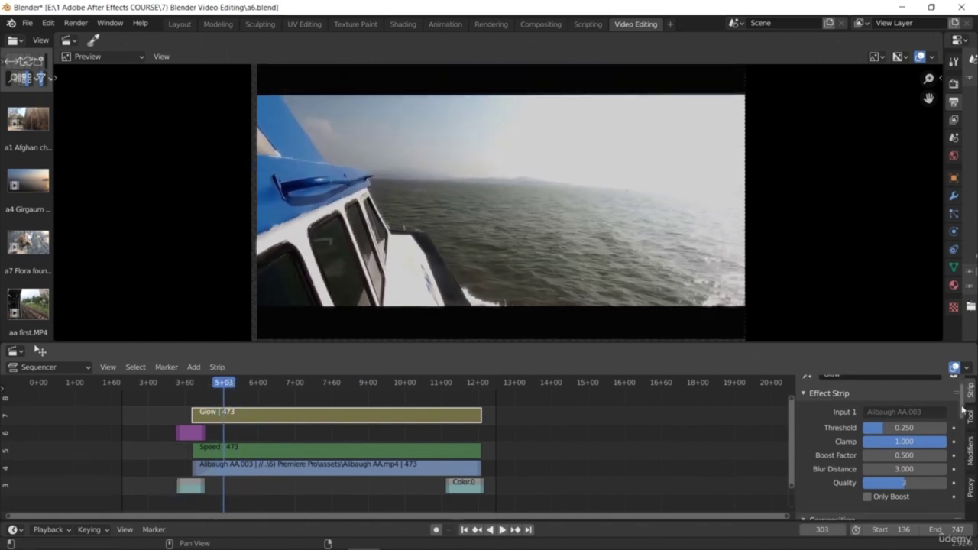
Set the Glow strip's color Multiply to 0.900
scroll(962, 409, down, 5)
scroll(962, 413, up, 4)
scroll(962, 413, down, 10)
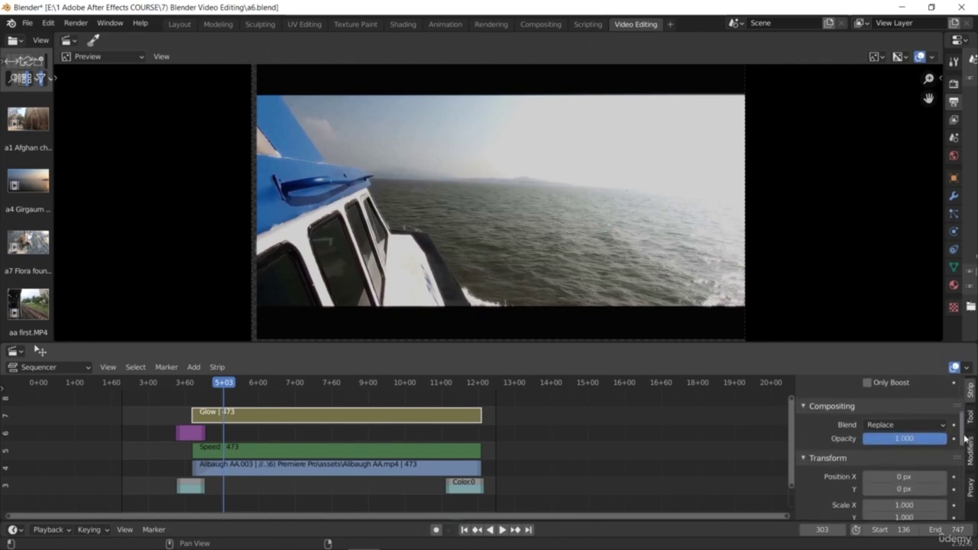
scroll(970, 481, down, 2)
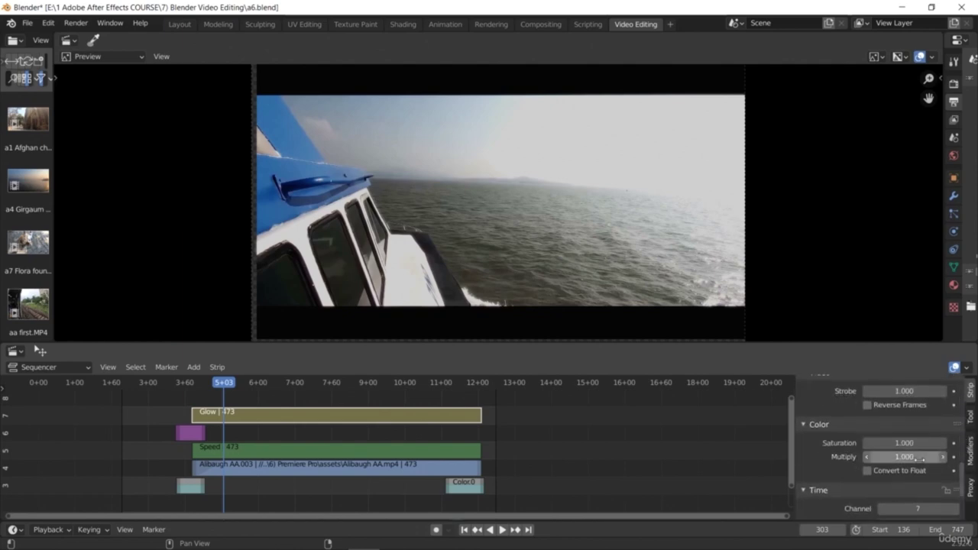
mouse_move(904, 456)
mouse_down()
mouse_move(928, 456)
mouse_move(900, 456)
mouse_up()
click(867, 457)
click(867, 457)
click(867, 457)
click(867, 457)
click(867, 457)
Try different Saturation values on the Glow strip, including 2.000, and settle on 1.350
drag(903, 443, 914, 443)
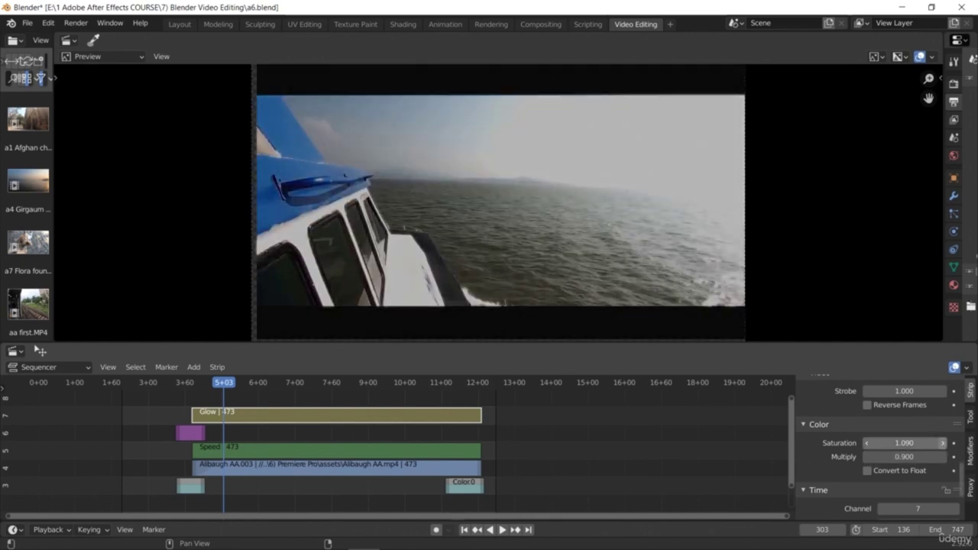
click(902, 443)
text(2)
key(Return)
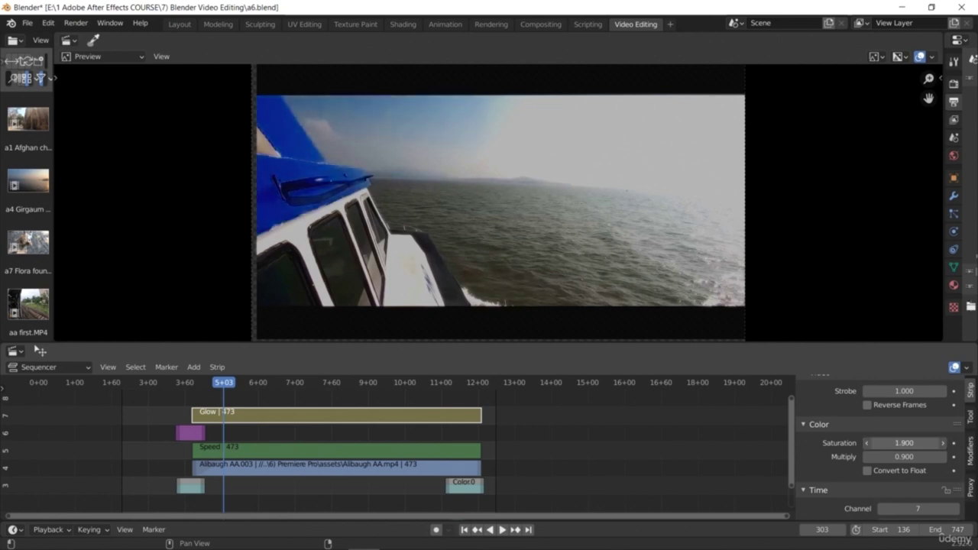
click(901, 443)
text(0.92)
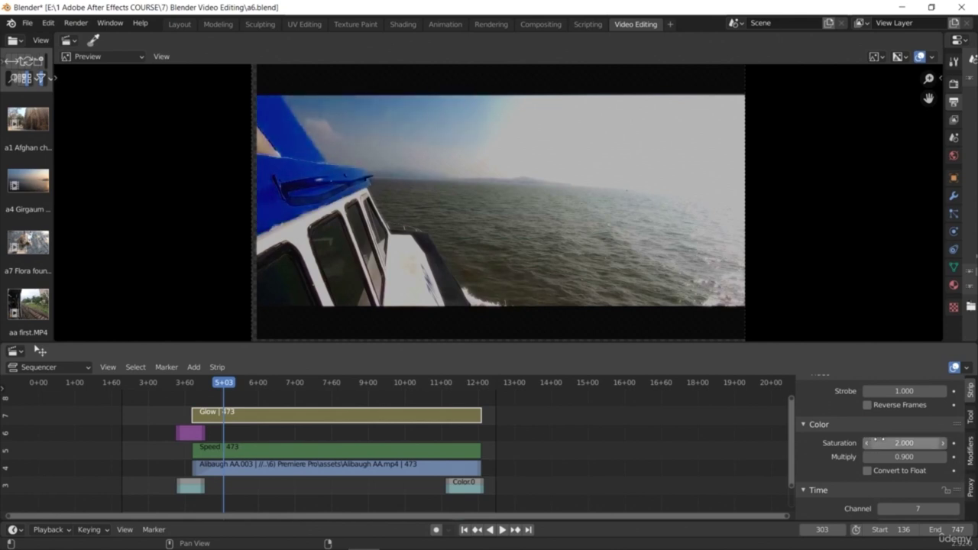
key(Return)
drag(904, 443, 929, 443)
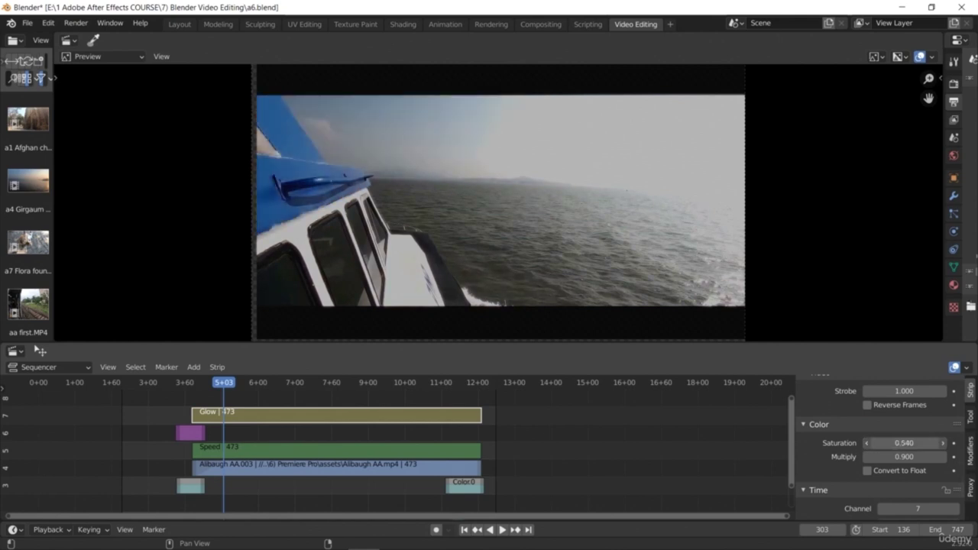
Try the X and Y mirror options on the Glow strip, leave only X mirrored, and adjust its rotation
scroll(963, 511, down, 3)
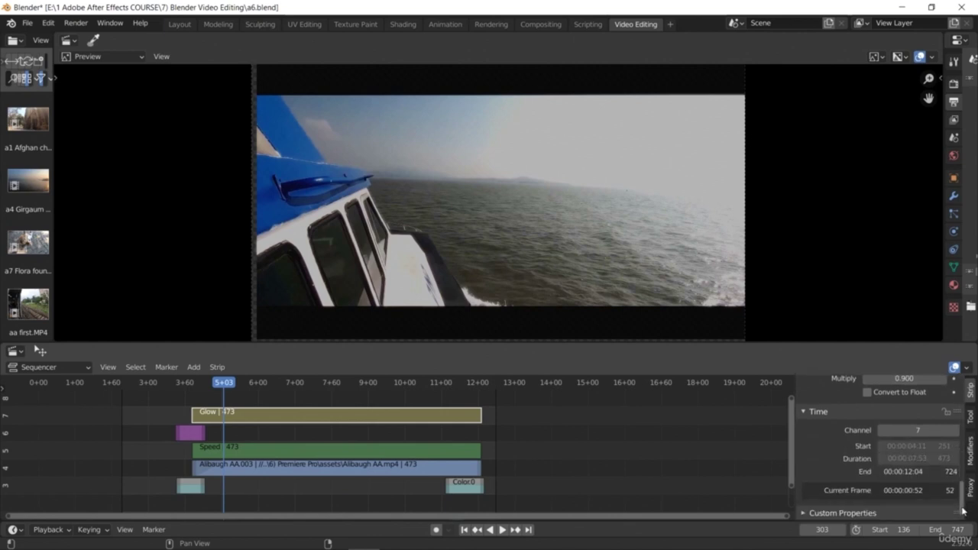
scroll(956, 484, up, 3)
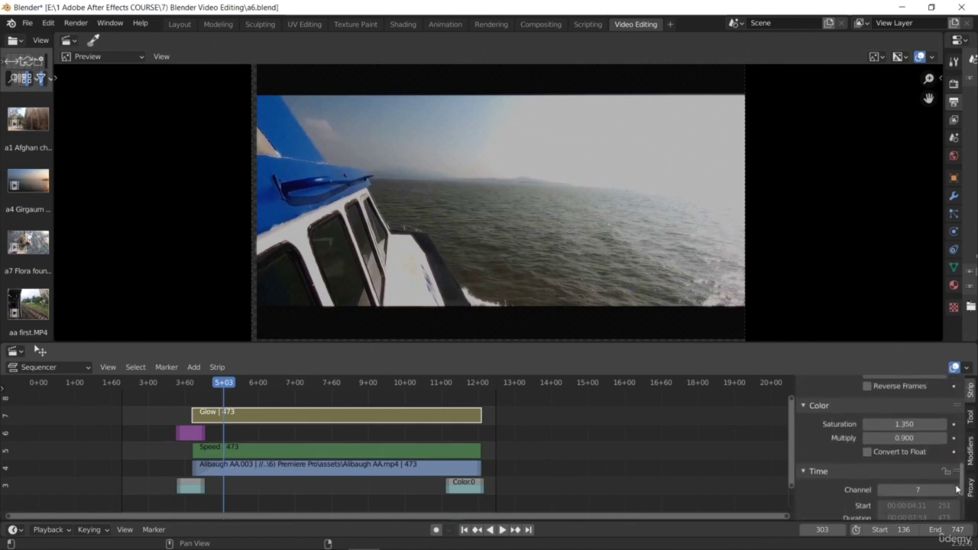
scroll(957, 485, up, 5)
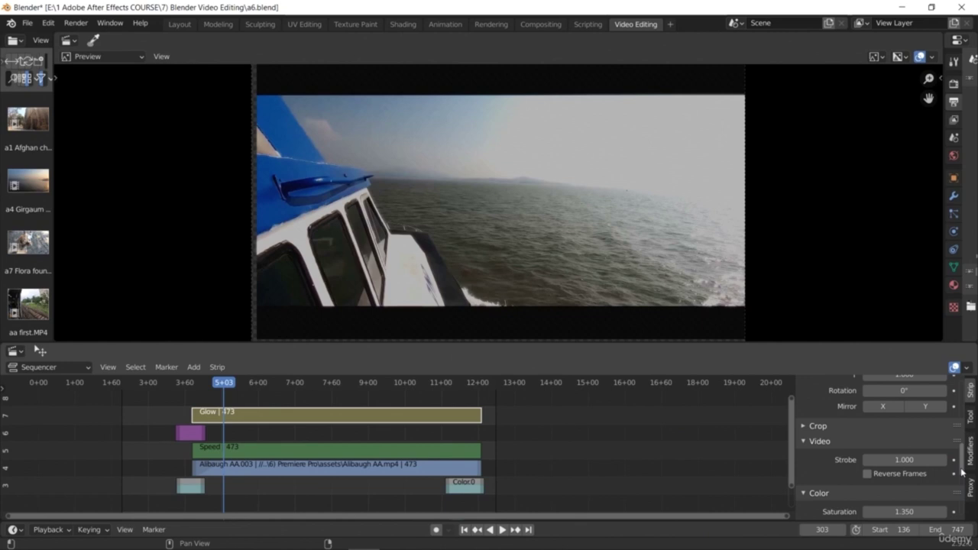
drag(868, 489, 873, 489)
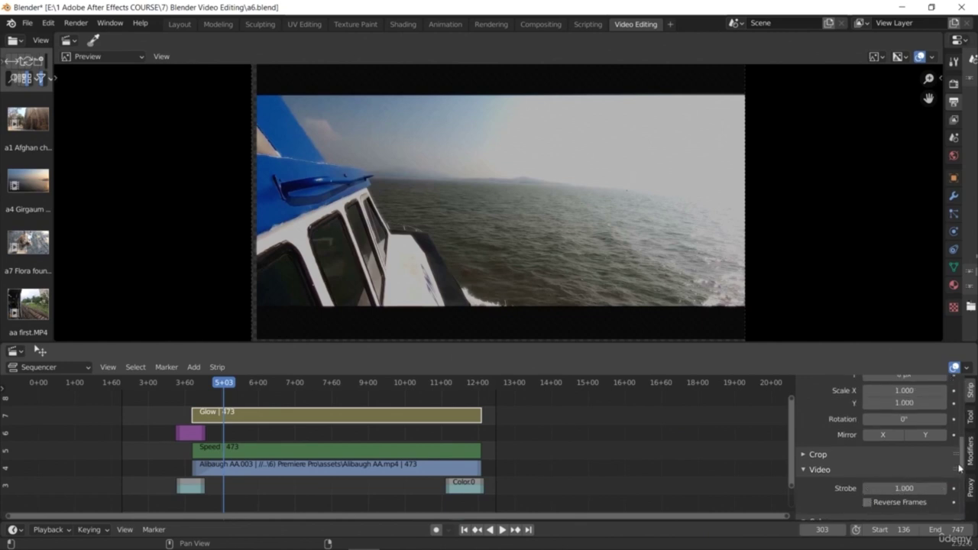
scroll(915, 477, up, 2)
click(921, 474)
click(882, 473)
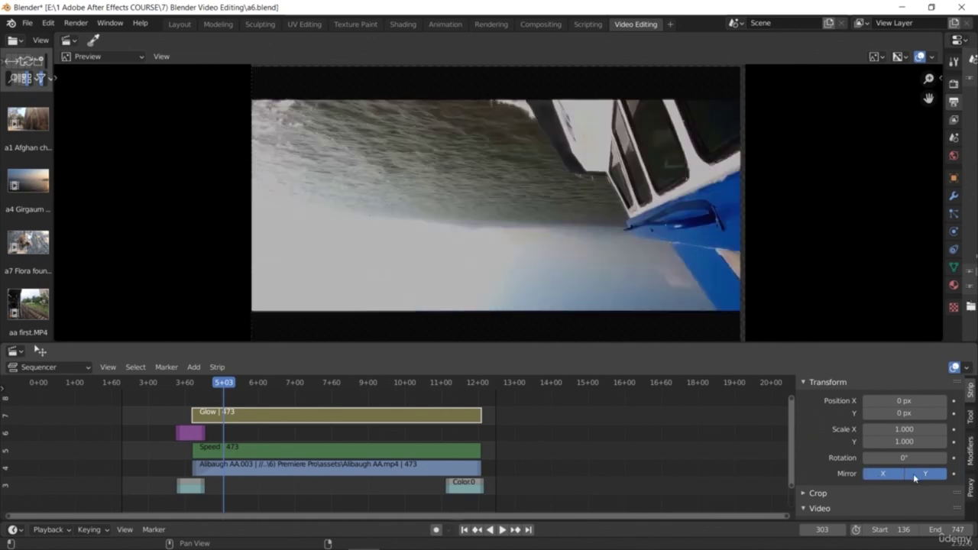
click(921, 474)
click(898, 477)
click(898, 476)
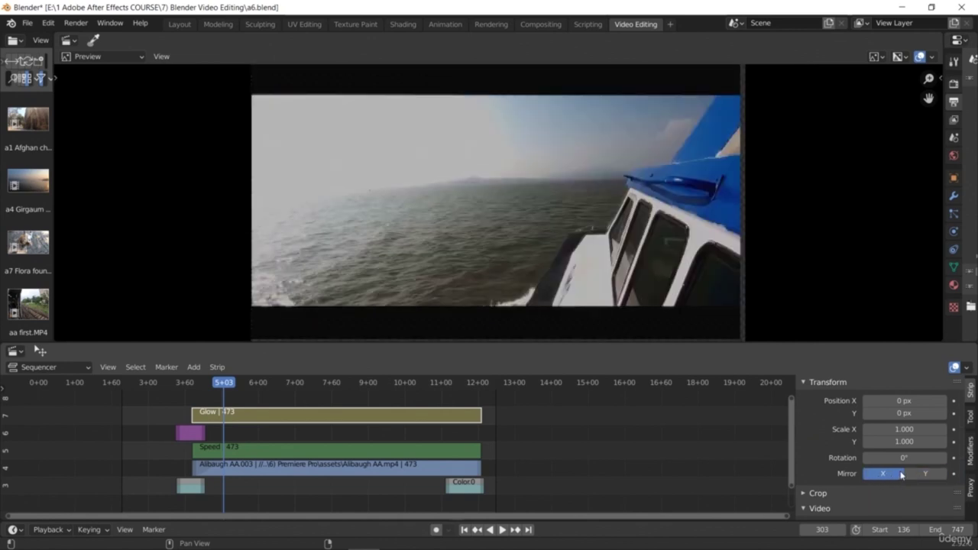
drag(904, 458, 935, 456)
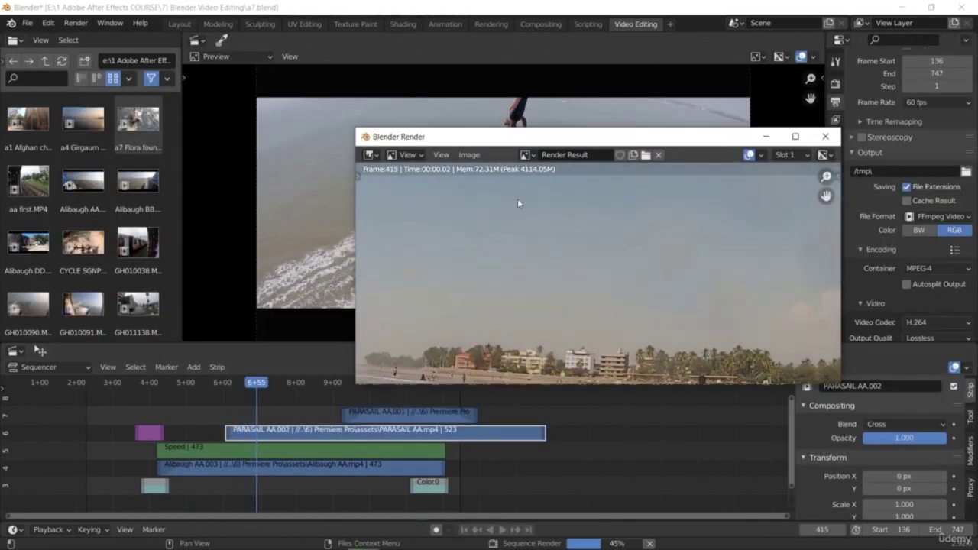
drag(538, 110, 442, 76)
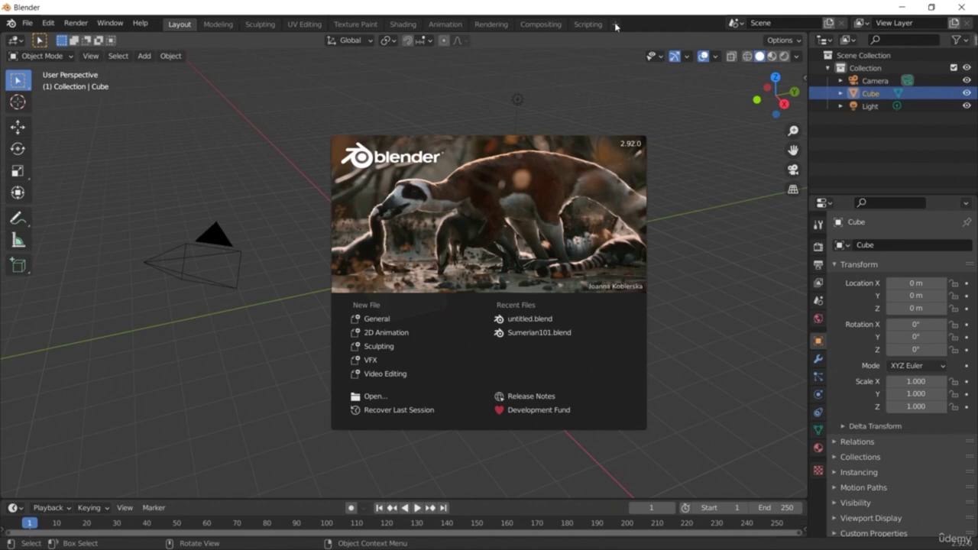
Dismiss the splash screen and add the Video Editing workspace to the default scene
click(595, 97)
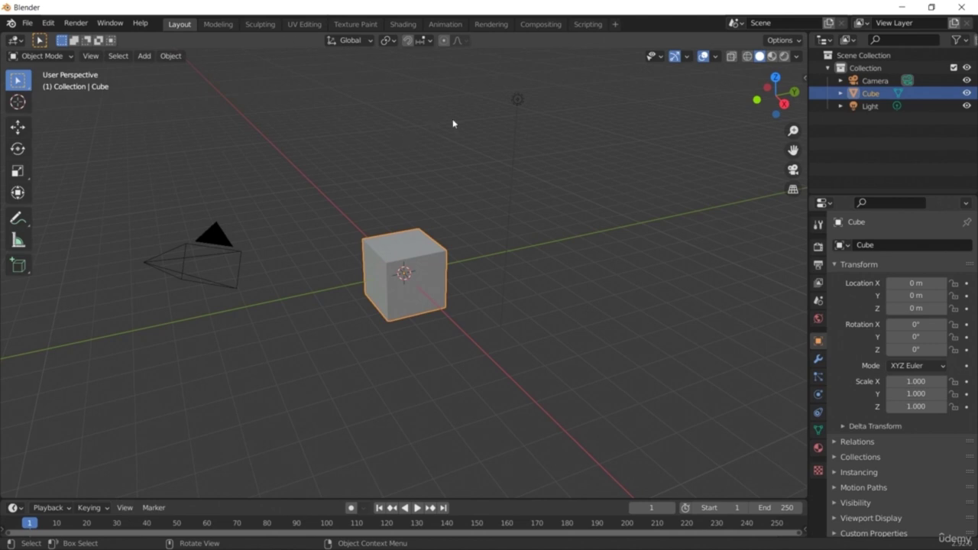
click(615, 26)
mouse_move(609, 107)
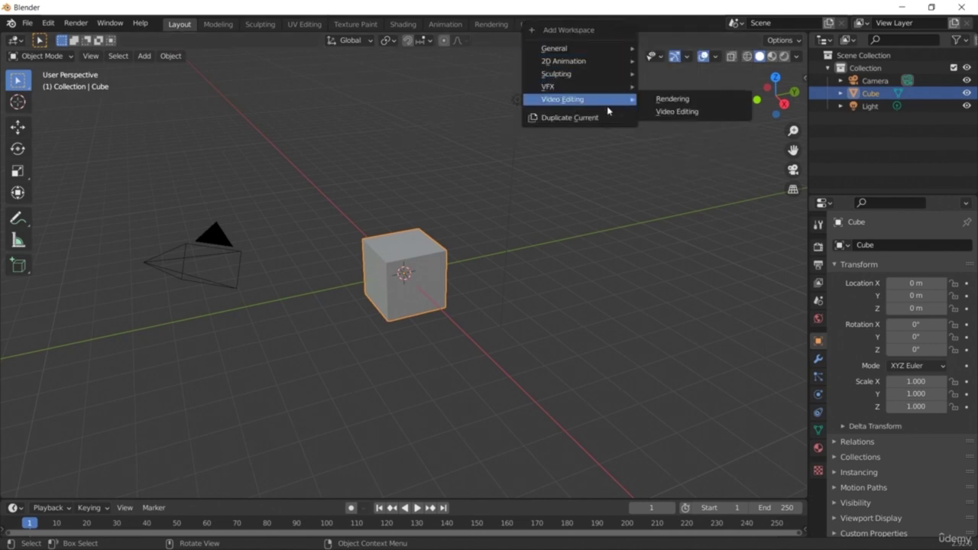
click(649, 112)
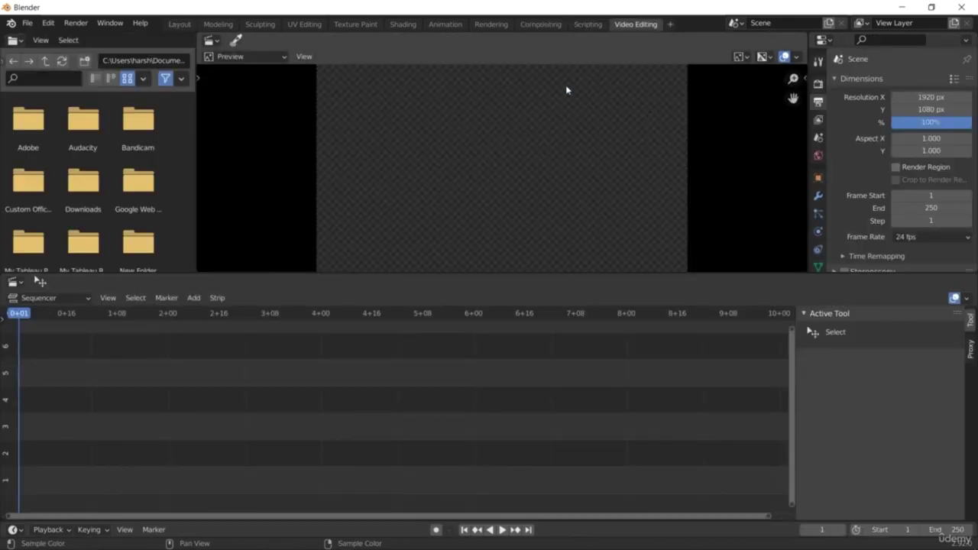
Look through the workspaces from Layout and Modeling to Compositing and Scripting, finishing in Video Editing
click(184, 25)
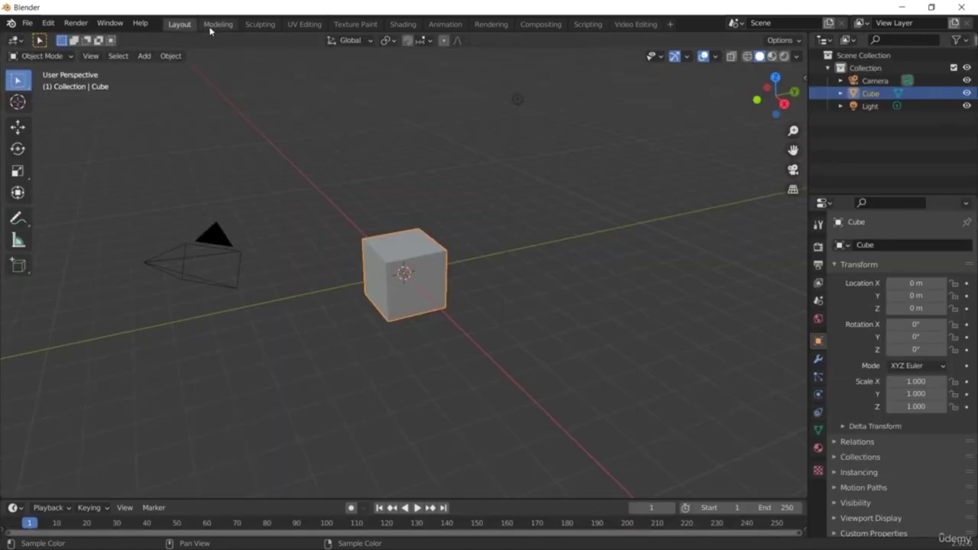
click(217, 25)
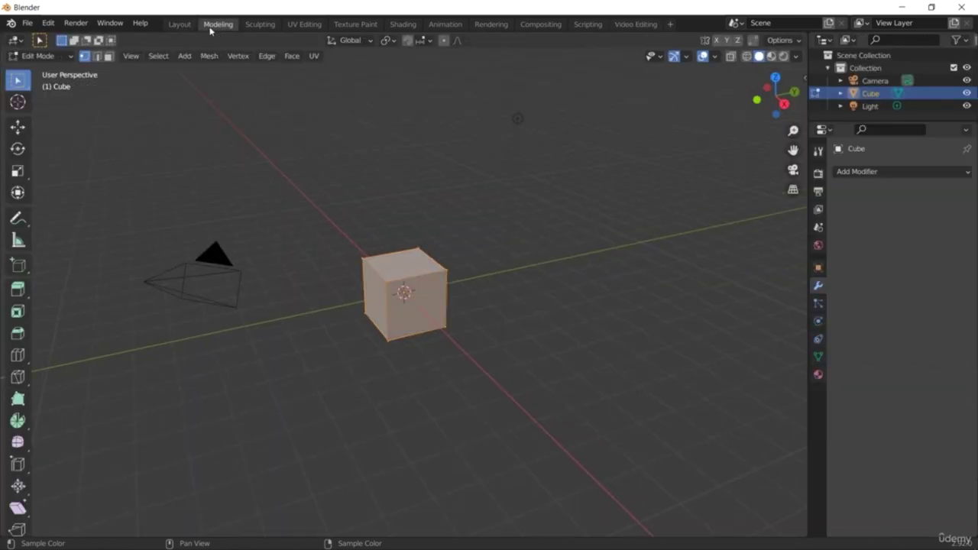
click(252, 26)
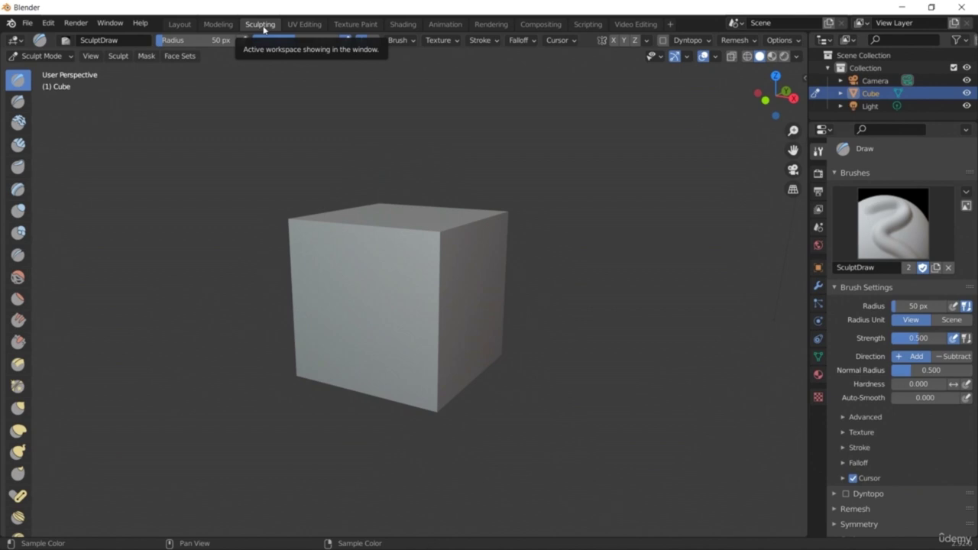
click(317, 26)
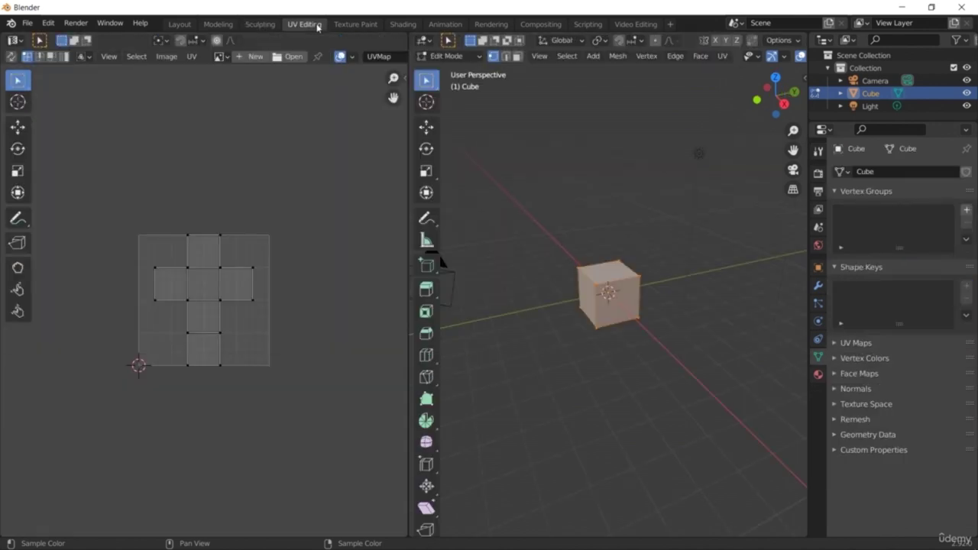
click(356, 24)
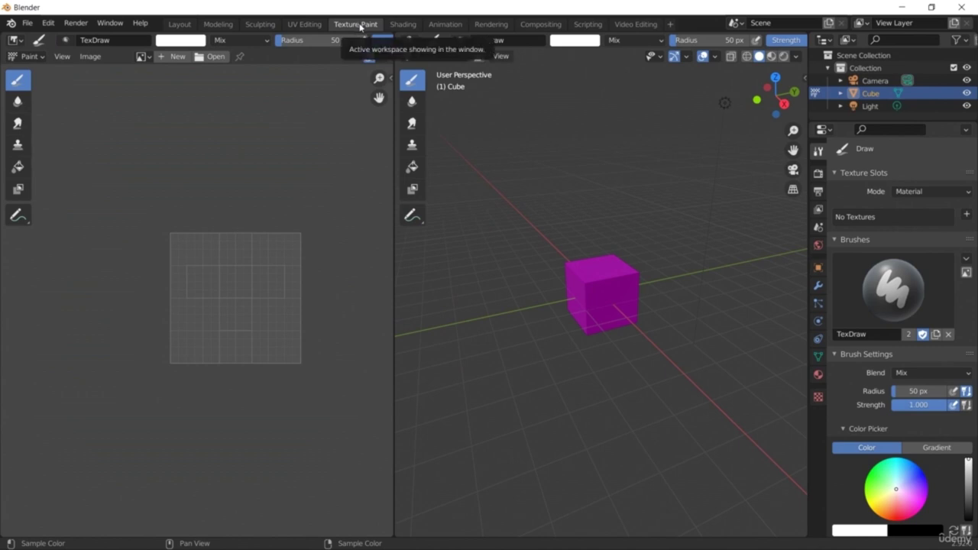
click(403, 25)
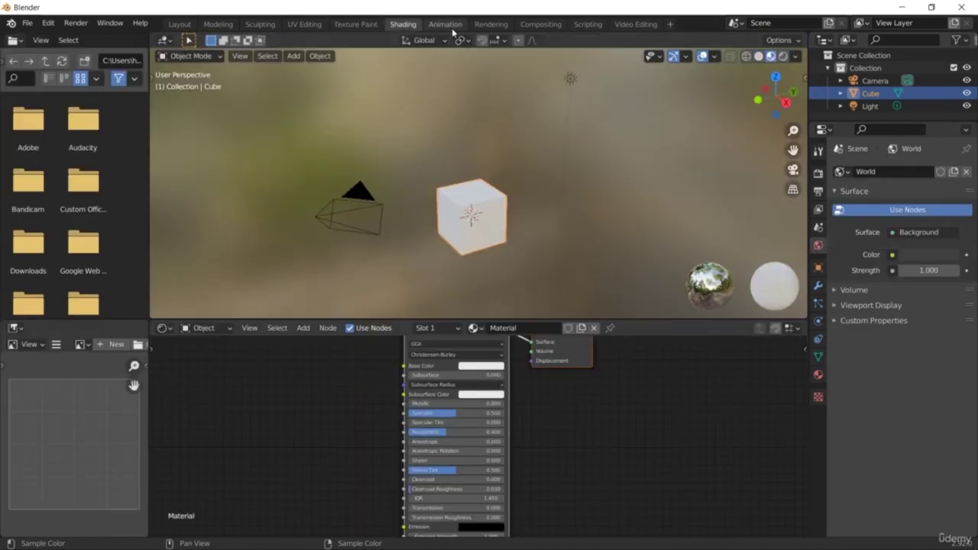
click(449, 25)
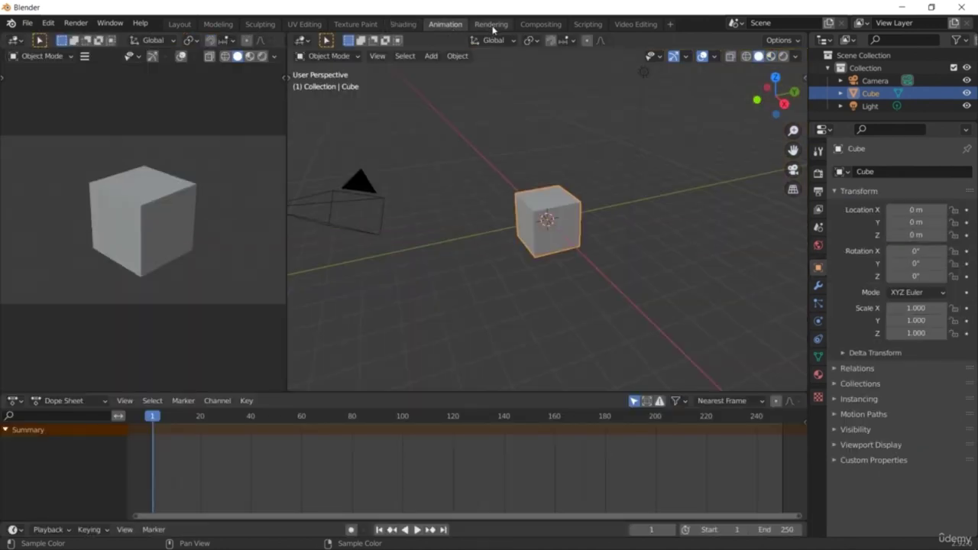
click(493, 26)
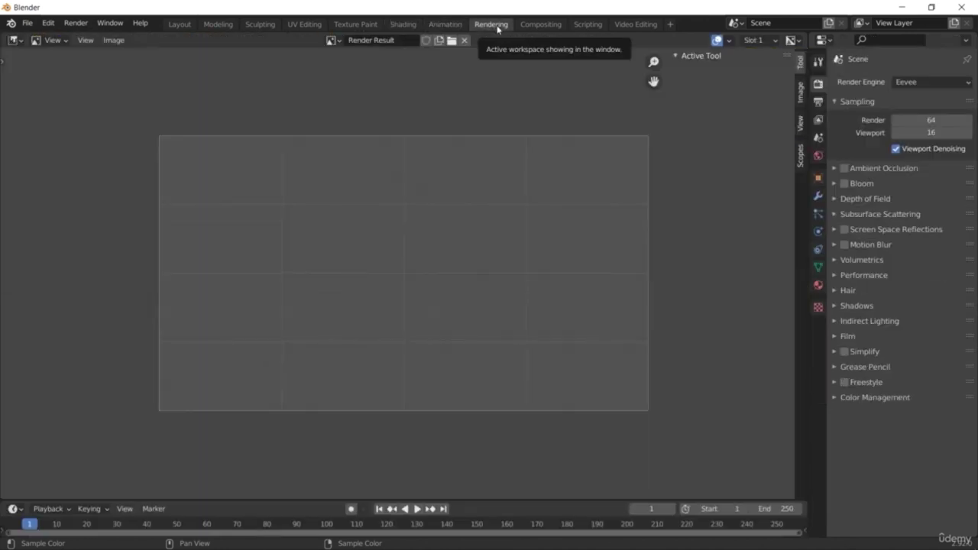
click(542, 24)
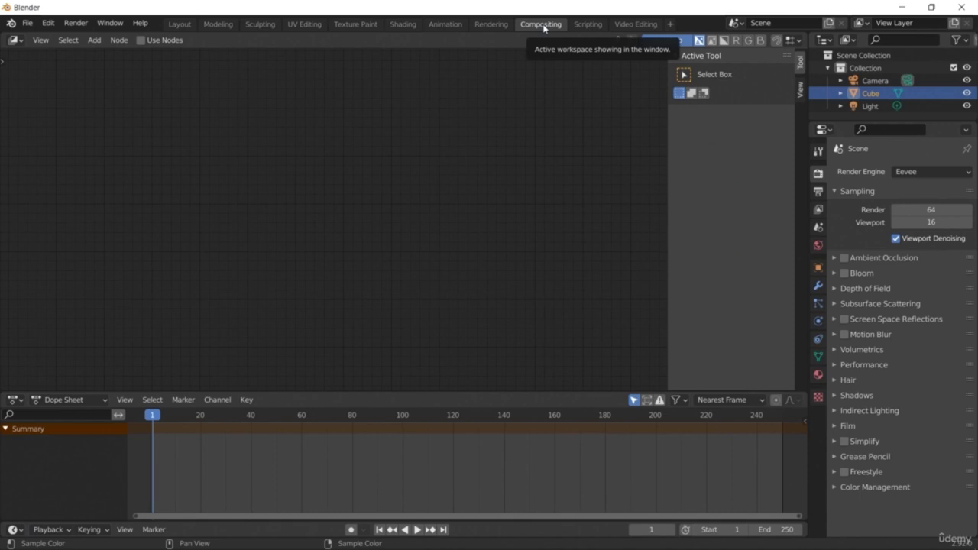
click(586, 28)
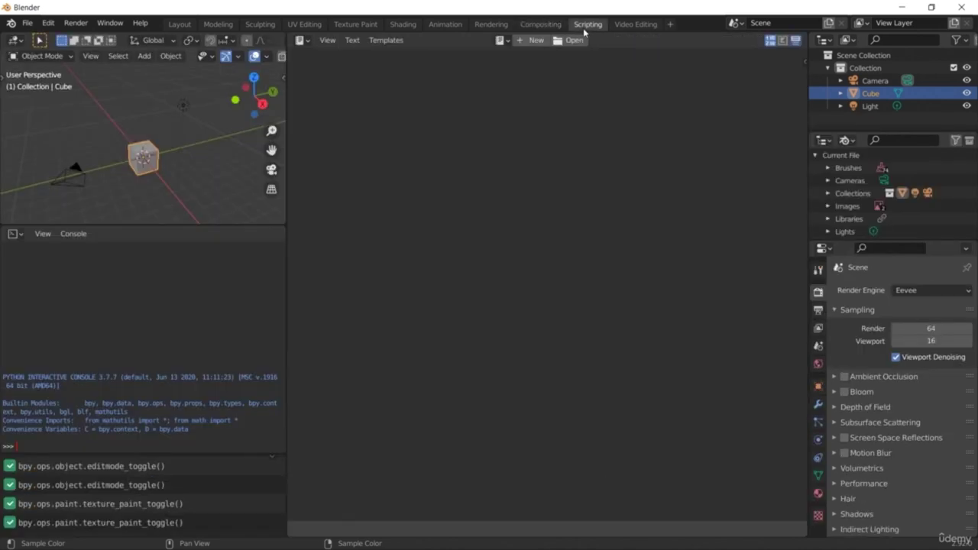
click(632, 28)
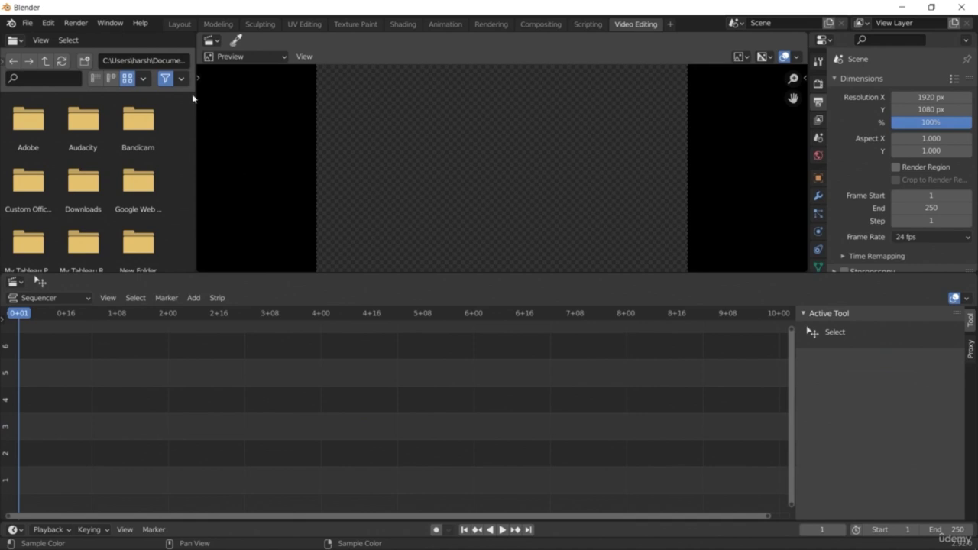
Open the media folder e:\1 Adobe After Effects COURSE\6) Premiere Pro\assets in the file browser
click(155, 61)
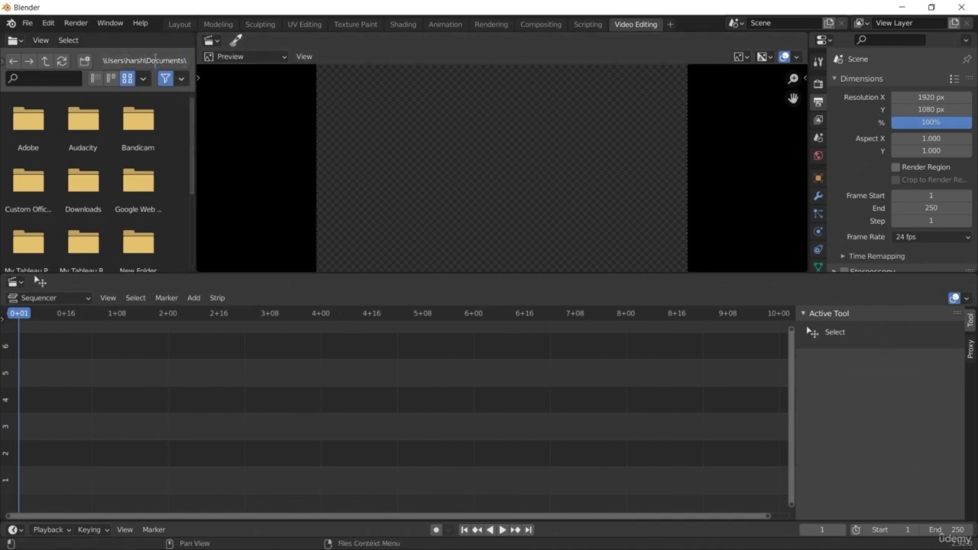
key(Home)
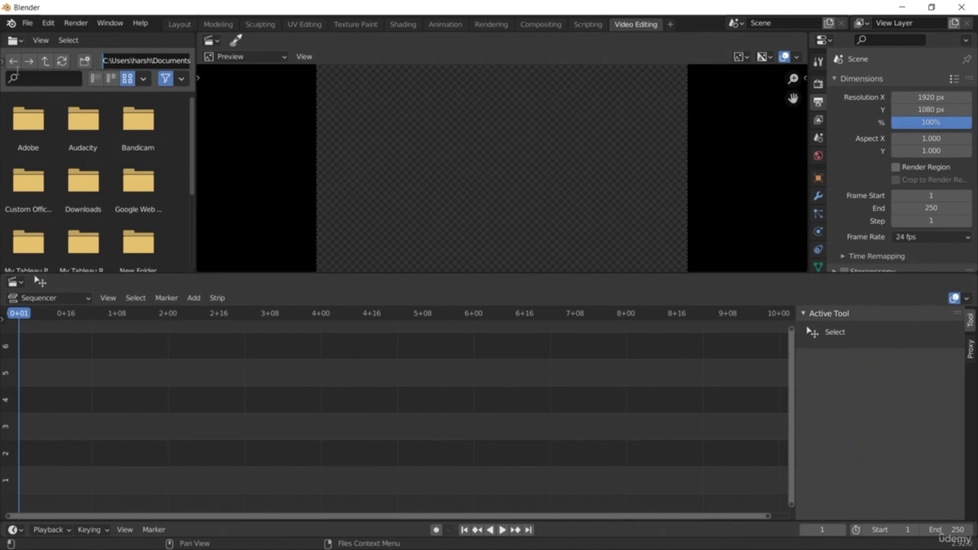
key(ctrl+a)
text(e)
text(:\1 Adobe Products COURSE\)
key(Return)
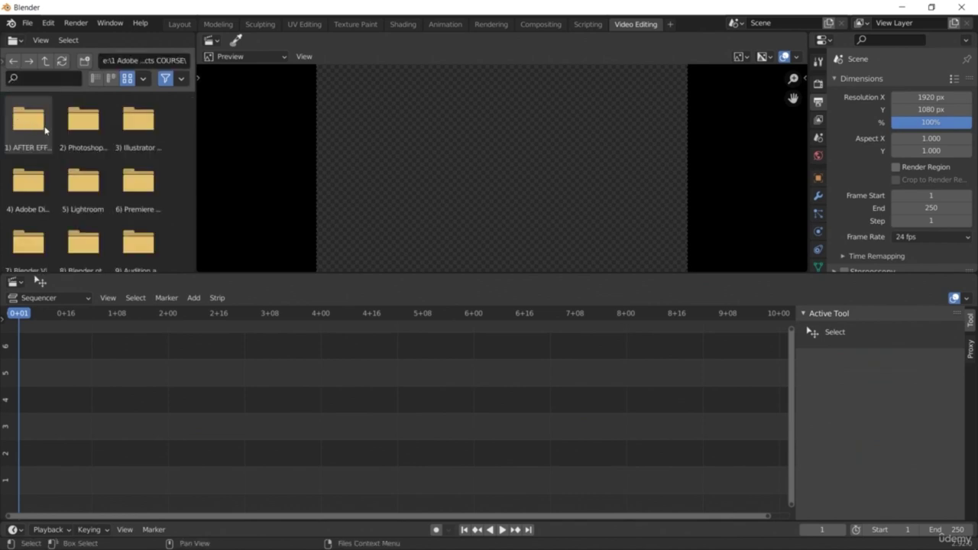
double_click(138, 187)
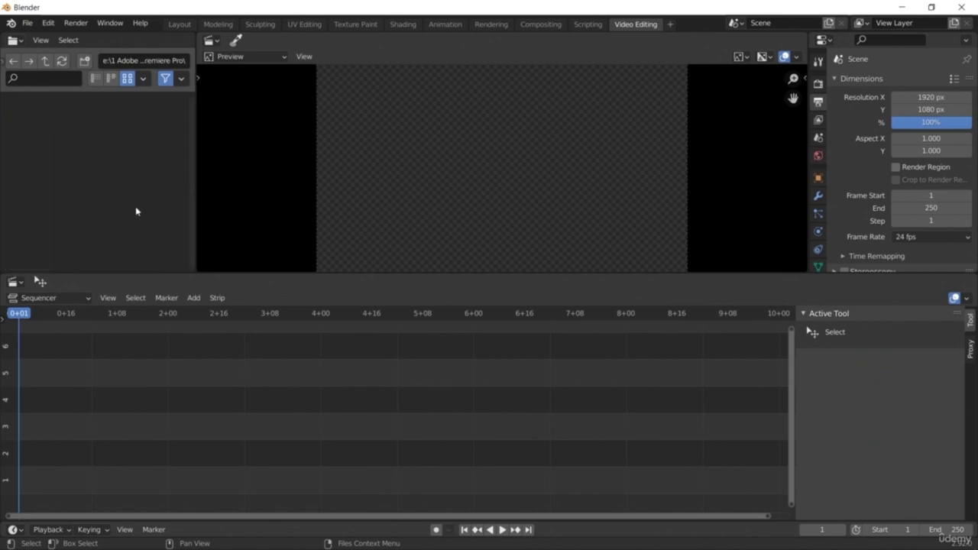
double_click(34, 125)
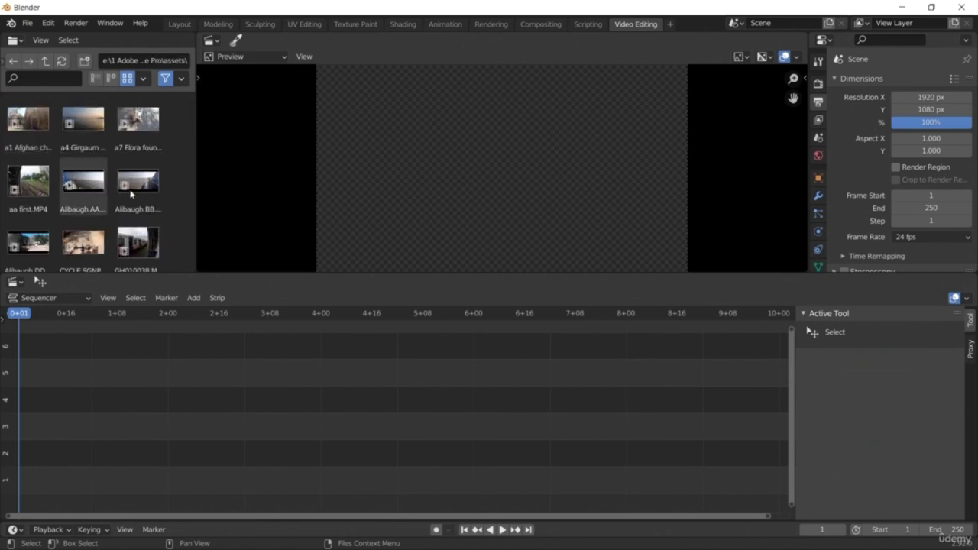
Place IMG_4444.JPG in channel 5 at the start of the sequence and enlarge the preview area
drag(193, 126, 191, 201)
drag(137, 136, 137, 191)
drag(138, 126, 76, 354)
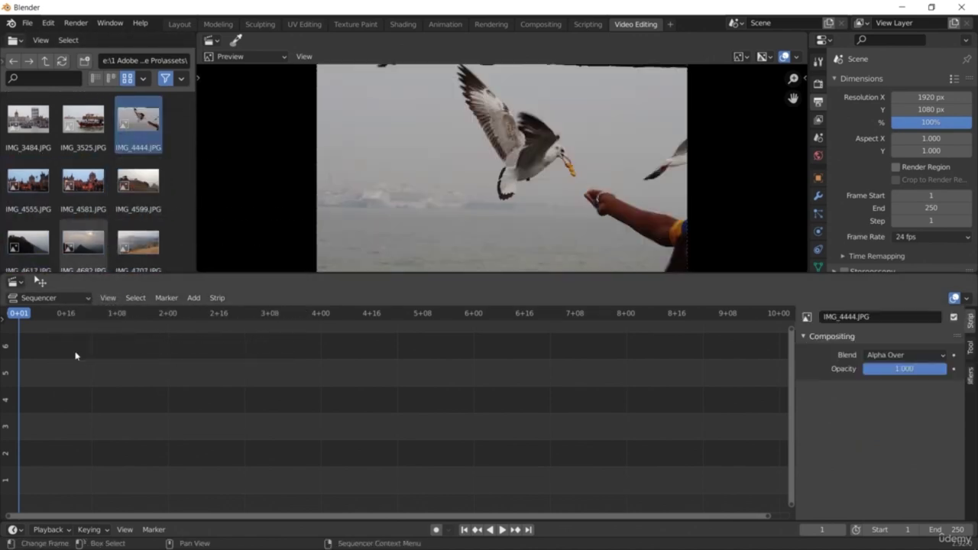
click(96, 375)
drag(64, 350, 63, 381)
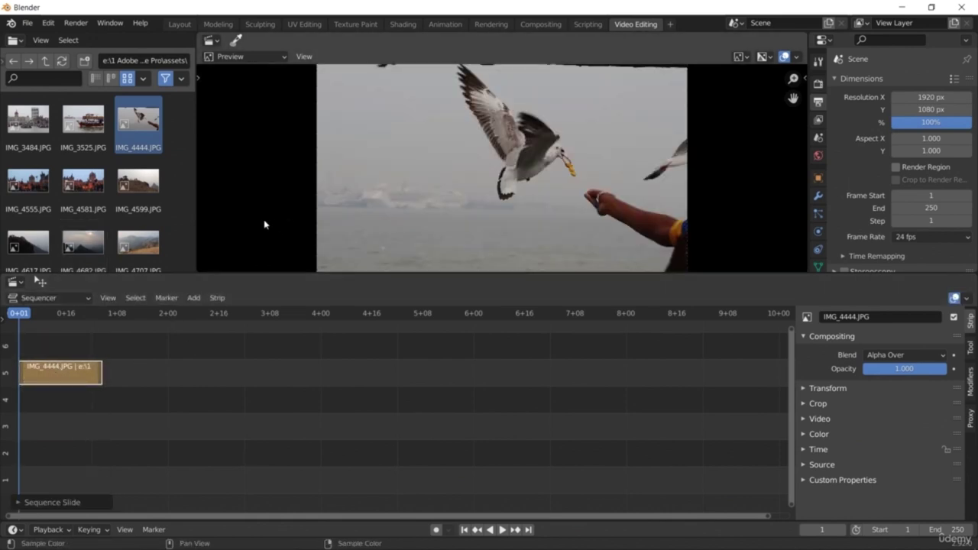
drag(280, 272, 275, 346)
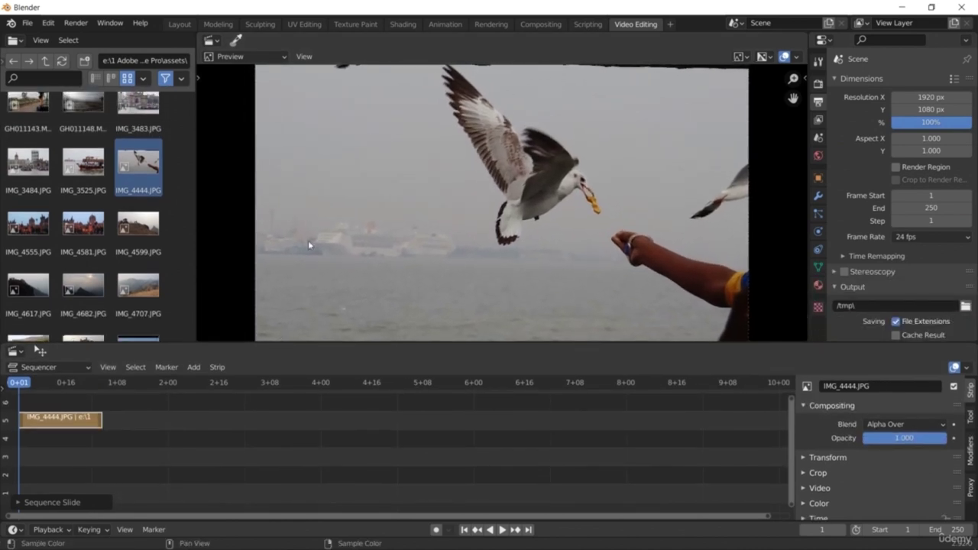
Try the Color display channels option for the preview
click(281, 60)
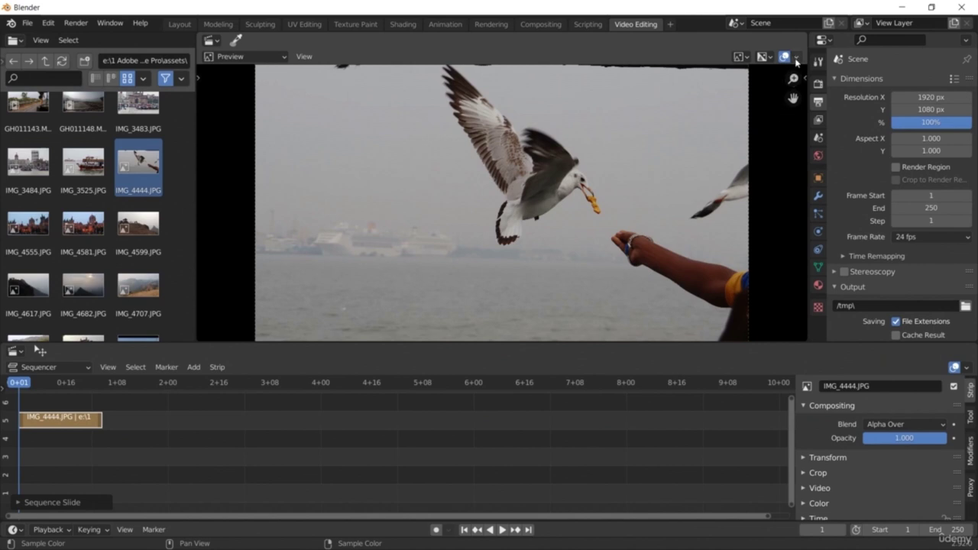
click(770, 59)
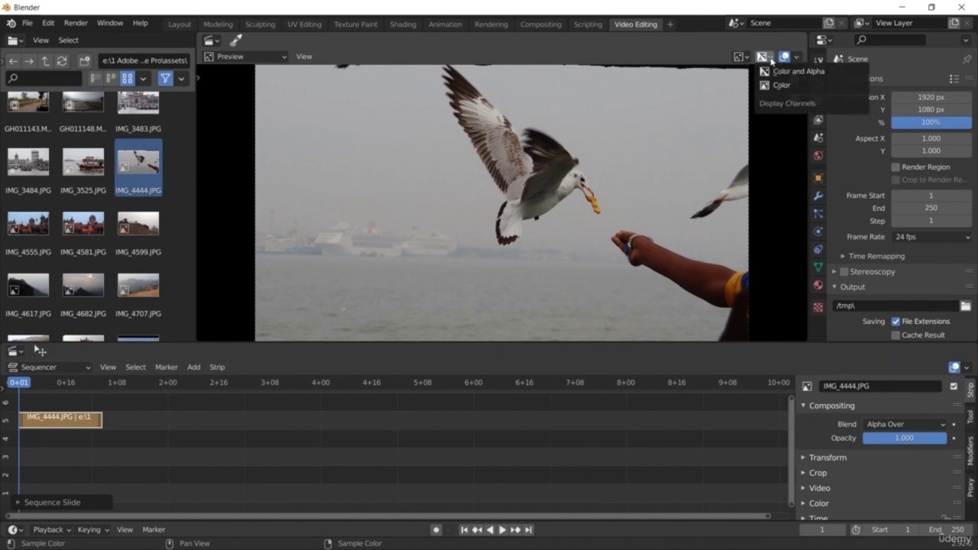
click(770, 60)
click(770, 59)
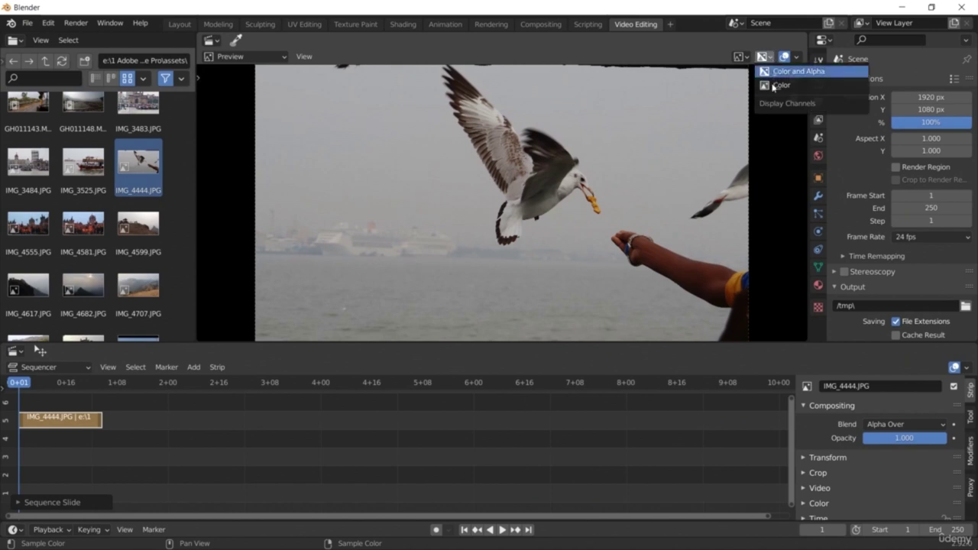
click(780, 85)
click(770, 60)
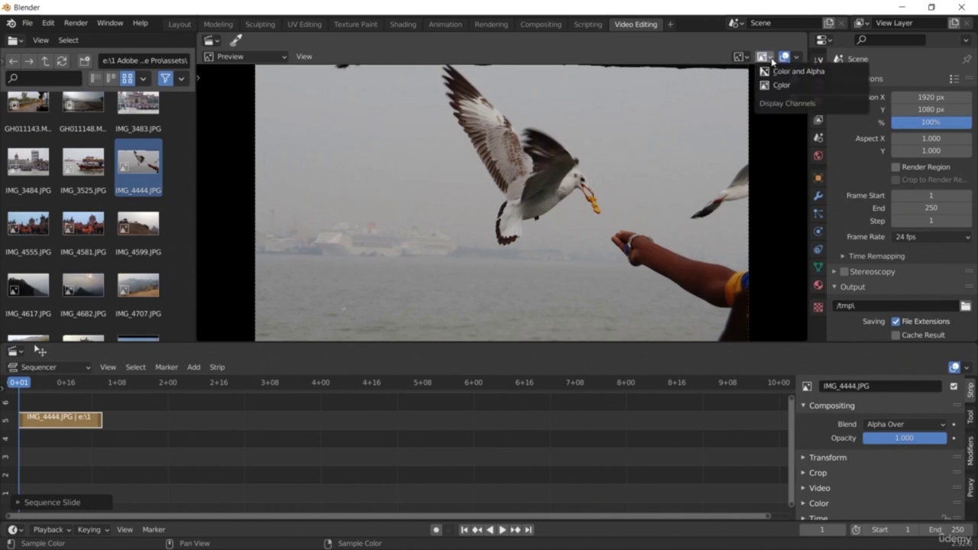
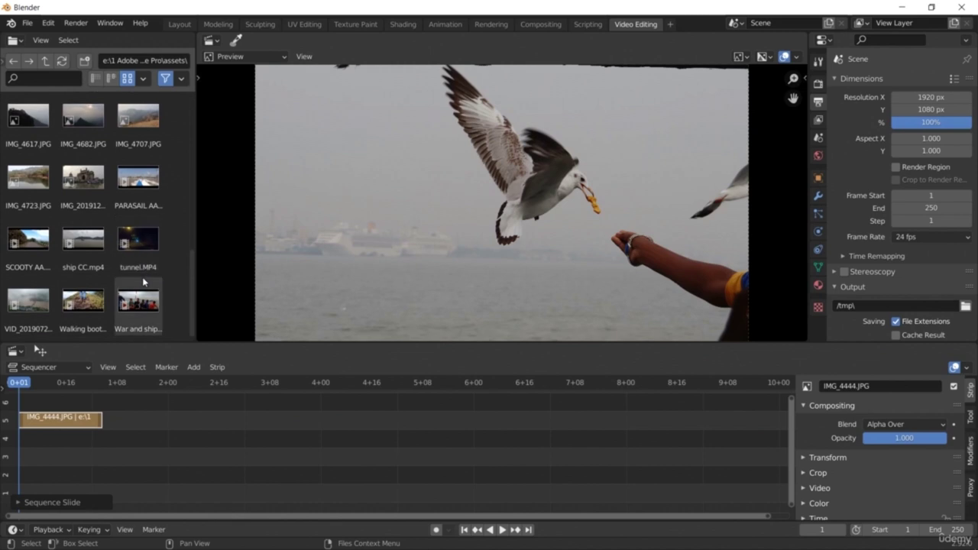
Add Walking boots.mp4 at the start of the sequence and move its video and sound strips up to channels 3 and 2
drag(89, 305, 127, 457)
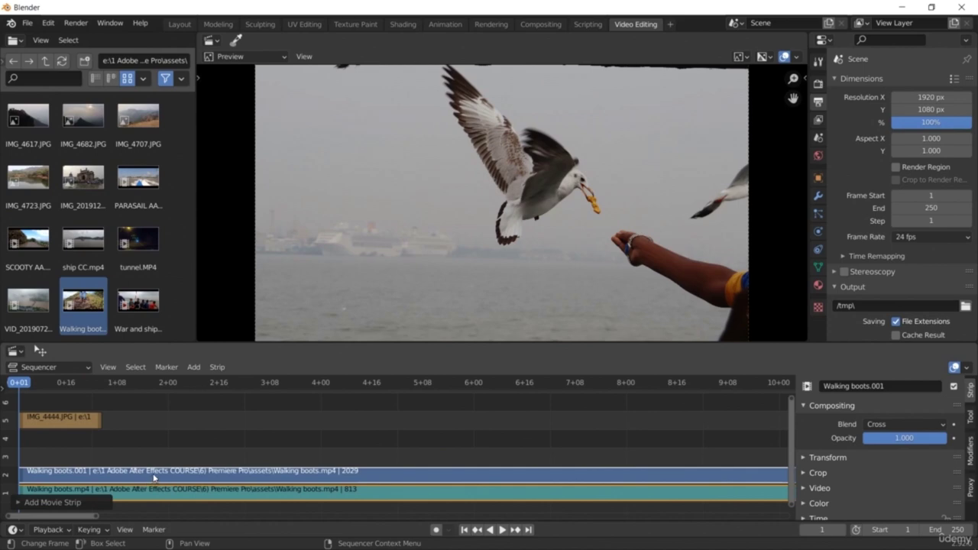
drag(153, 467, 151, 449)
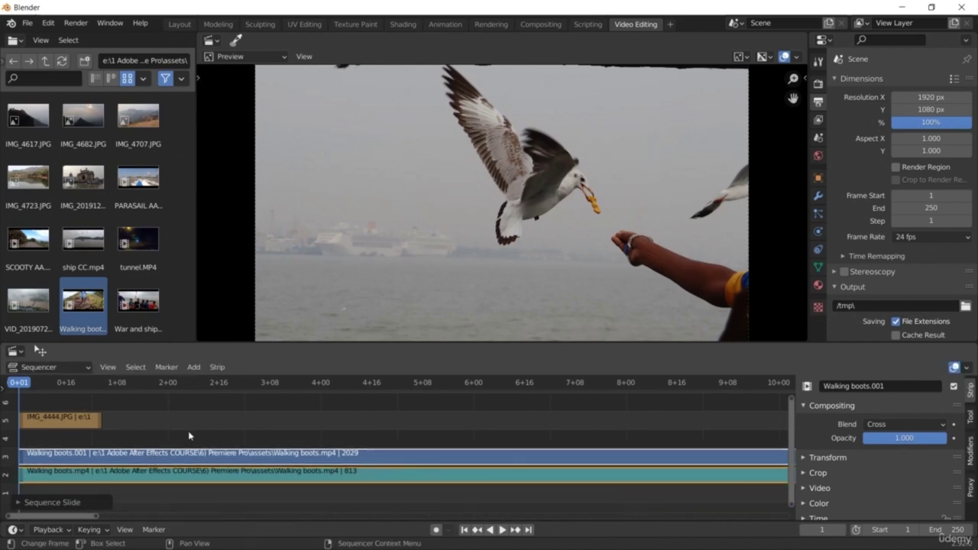
Play the Walking boots clip with its whole length fitted in the timeline, and stop playback at 5+14
key(space)
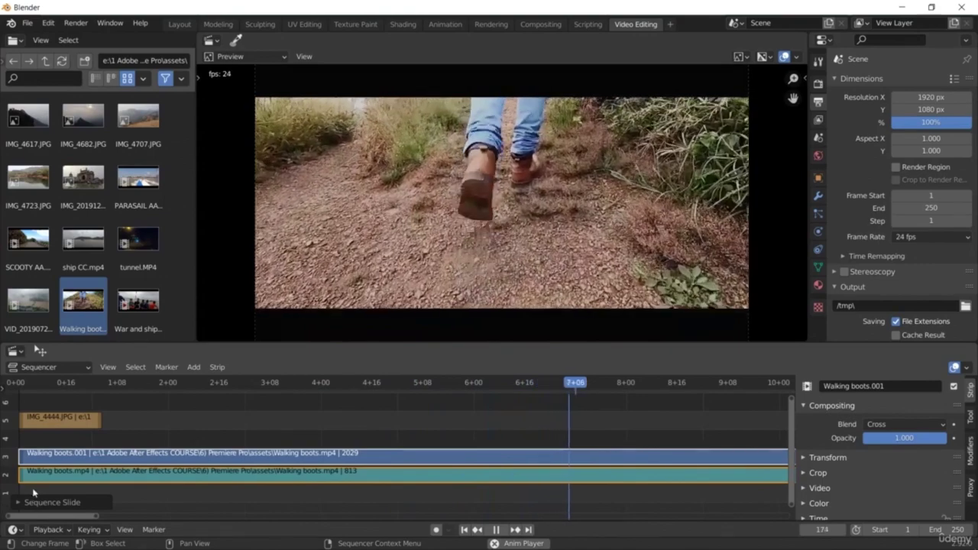
drag(93, 517, 819, 518)
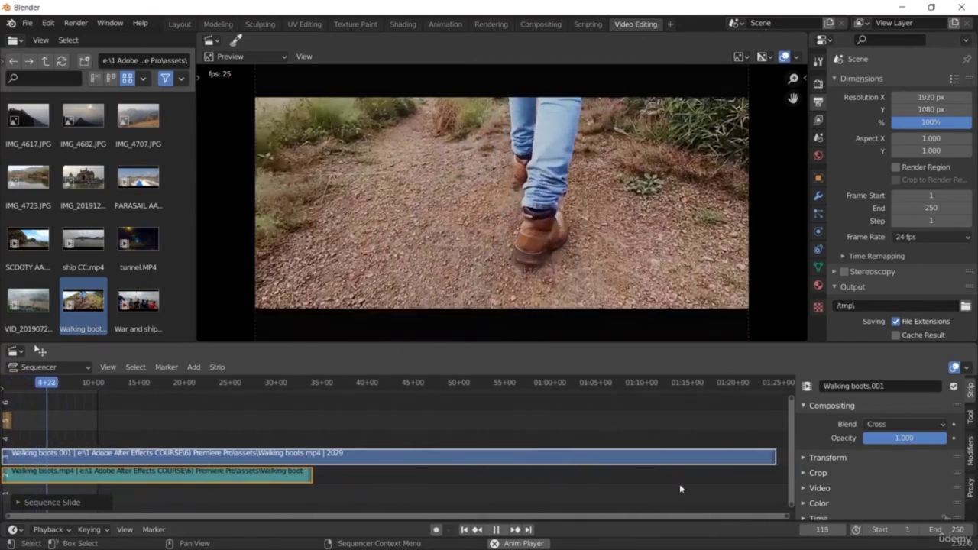
key(space)
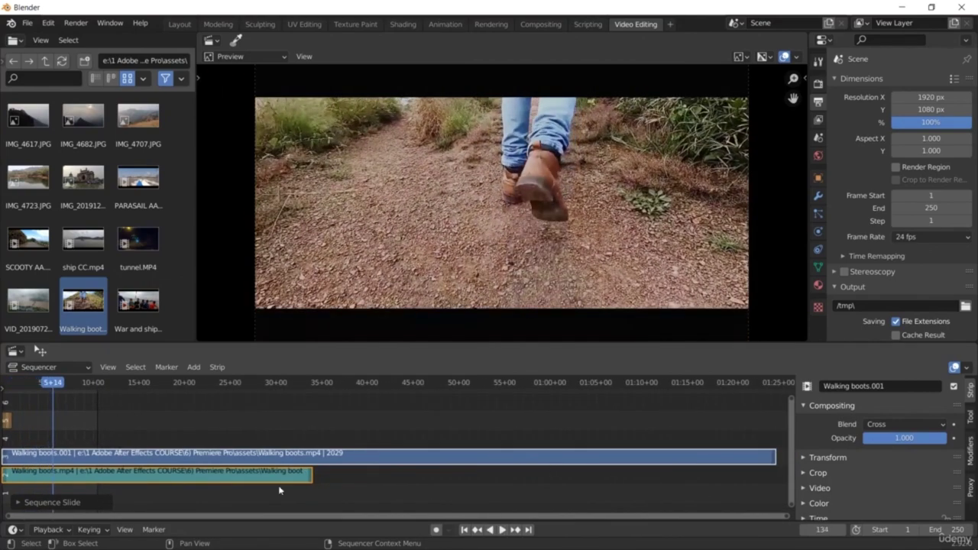
Shift the Walking boots video and sound strips slightly forward in time and split both at 5+14
mouse_move(126, 479)
mouse_down()
mouse_move(126, 463)
mouse_move(133, 469)
mouse_up()
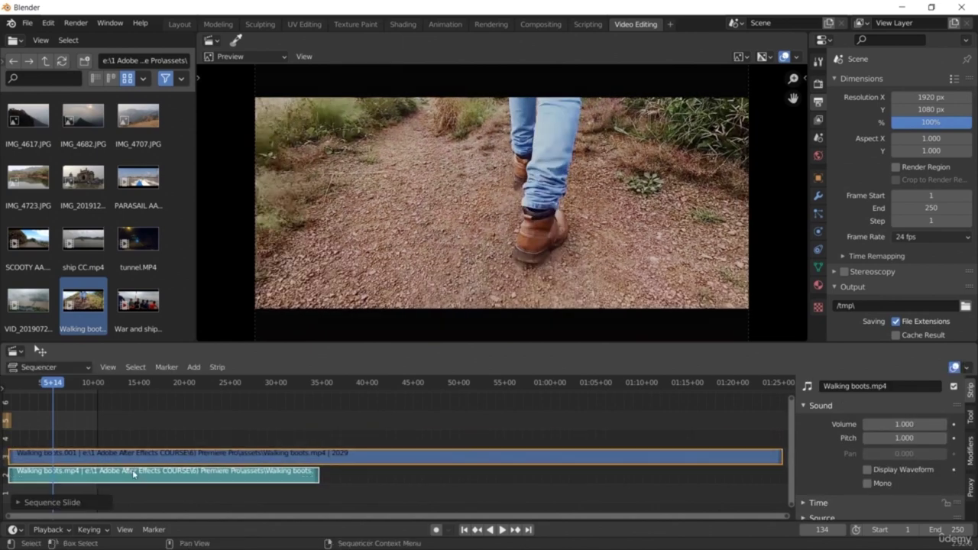
right_click(132, 469)
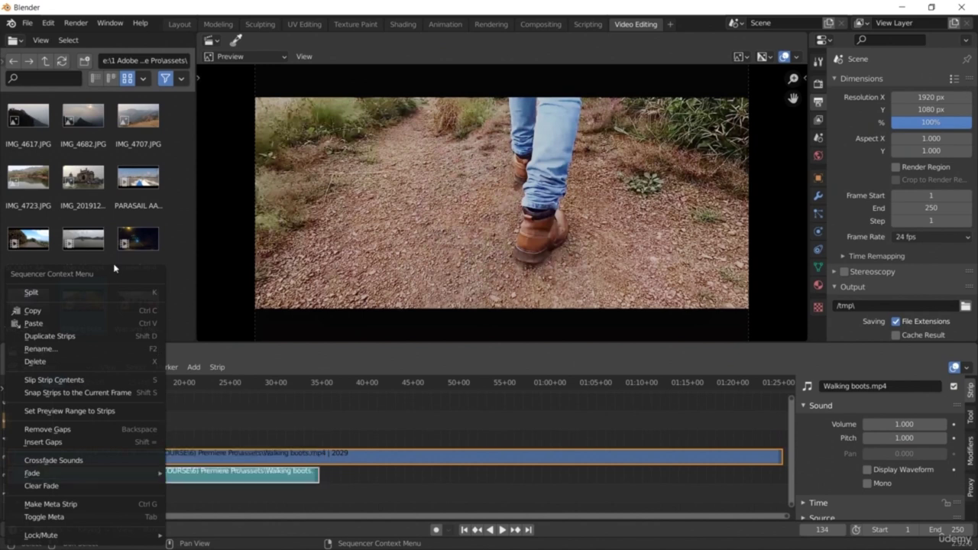
click(109, 293)
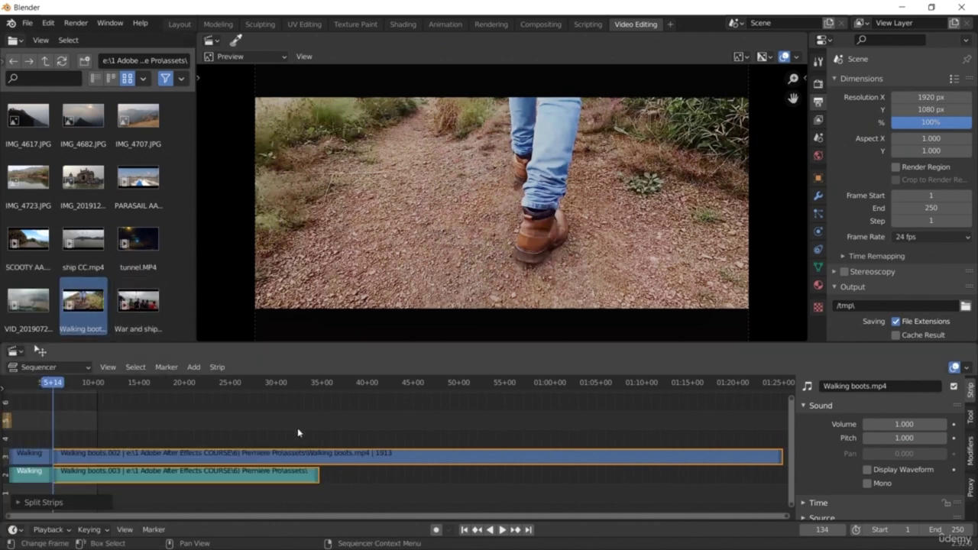
Move the second part of the split Walking boots sound up to channel 4 and play the start of the sequence
click(236, 473)
drag(236, 474, 237, 451)
key(space)
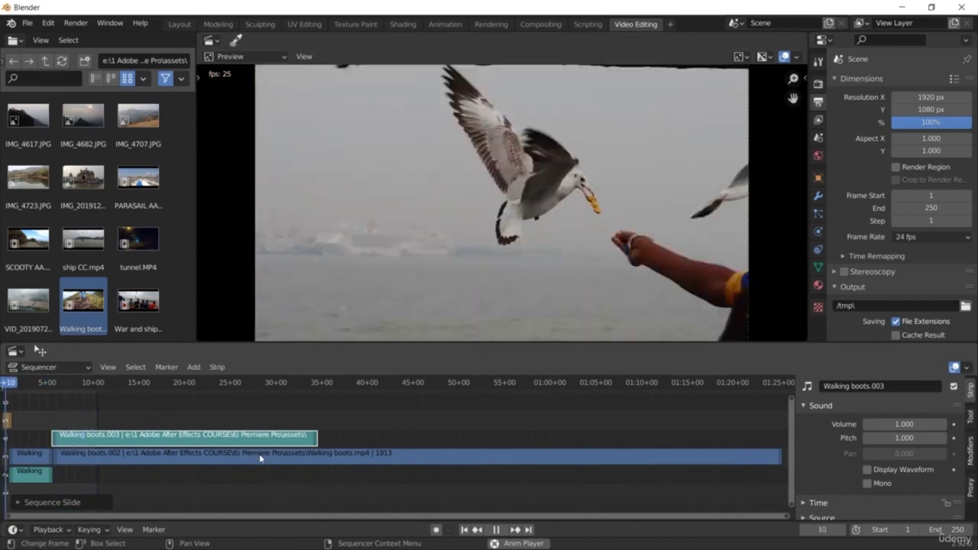
key(space)
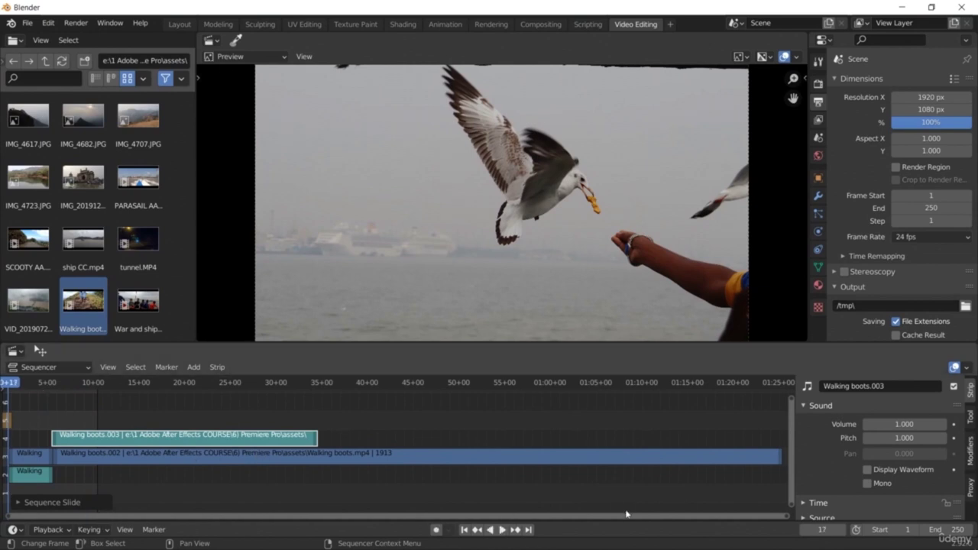
Set the scene's frame range to start at 136 and end at 747, playing the Walking boots strips to check it
drag(787, 520, 439, 537)
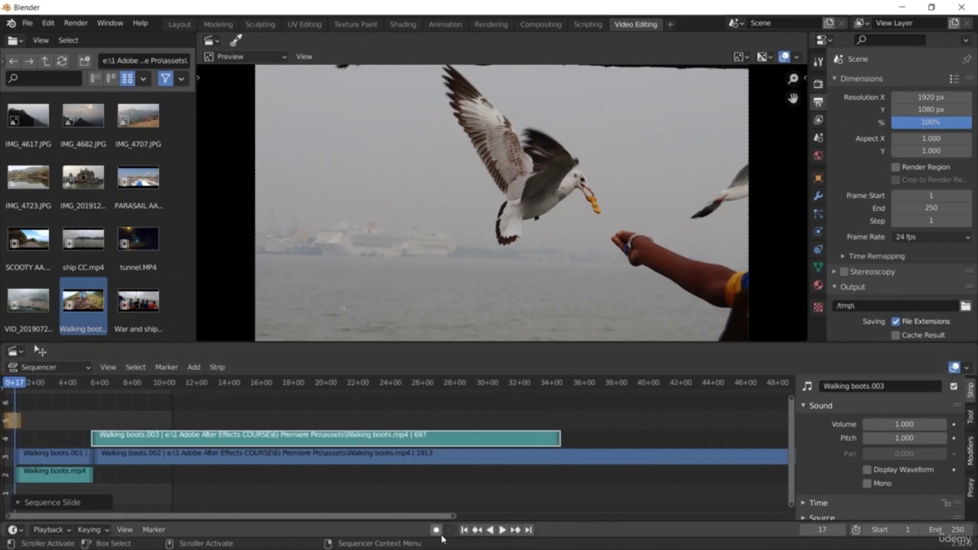
key(space)
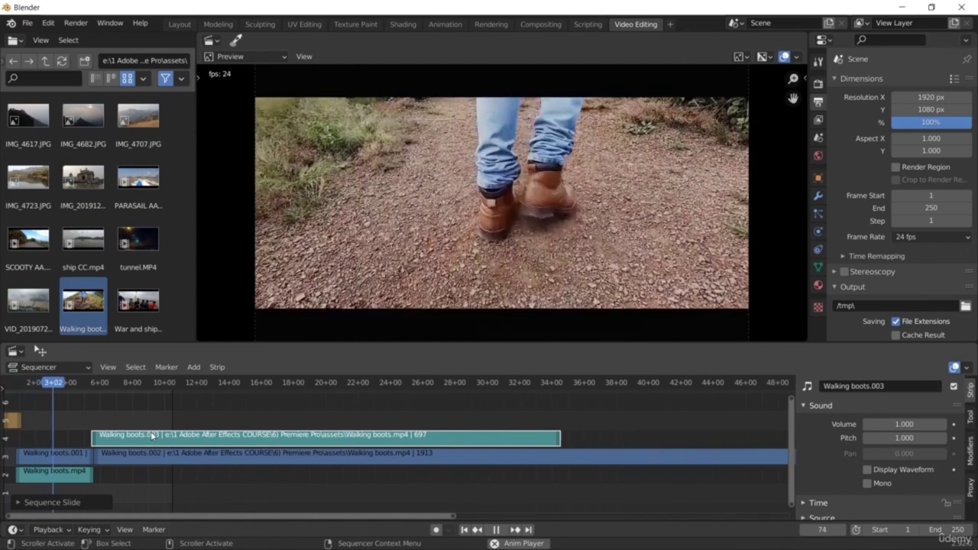
key(space)
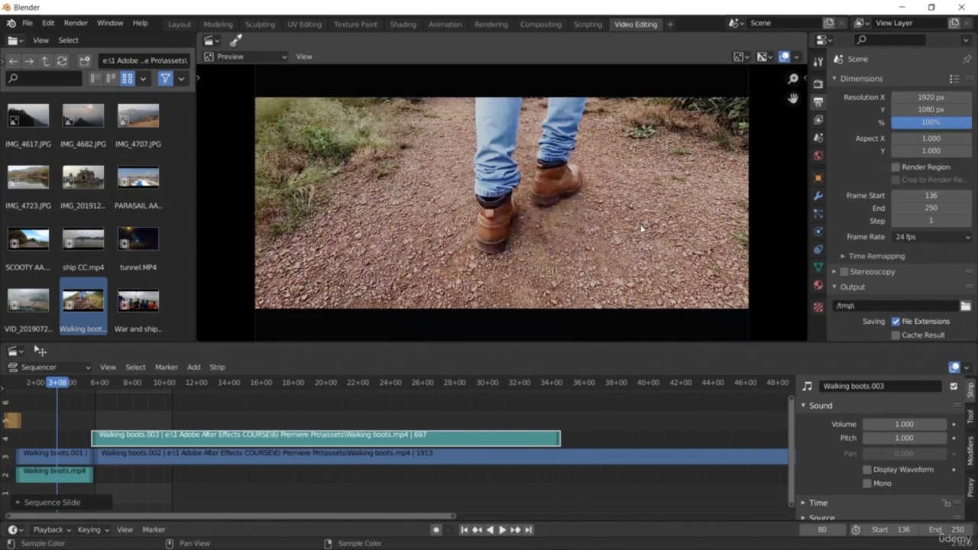
click(171, 408)
key(space)
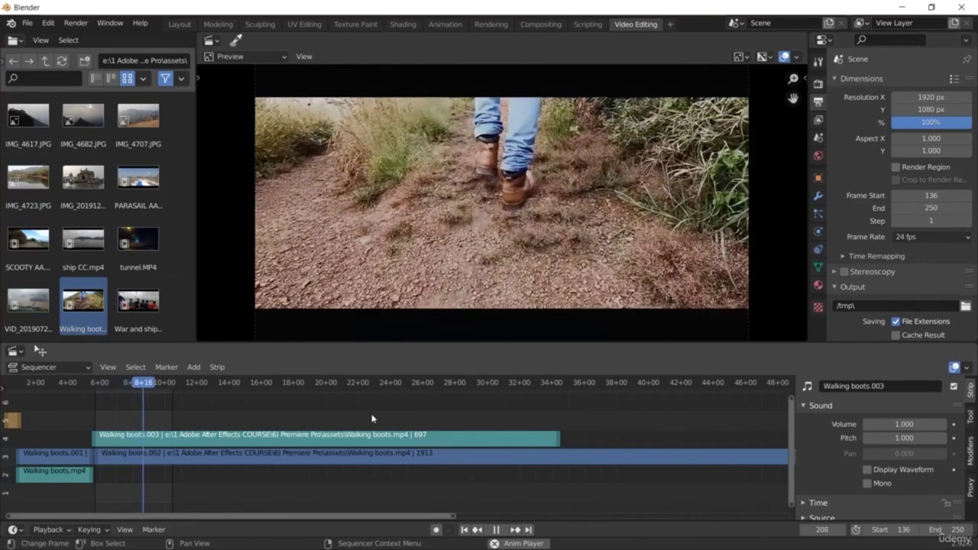
key(space)
drag(930, 208, 959, 208)
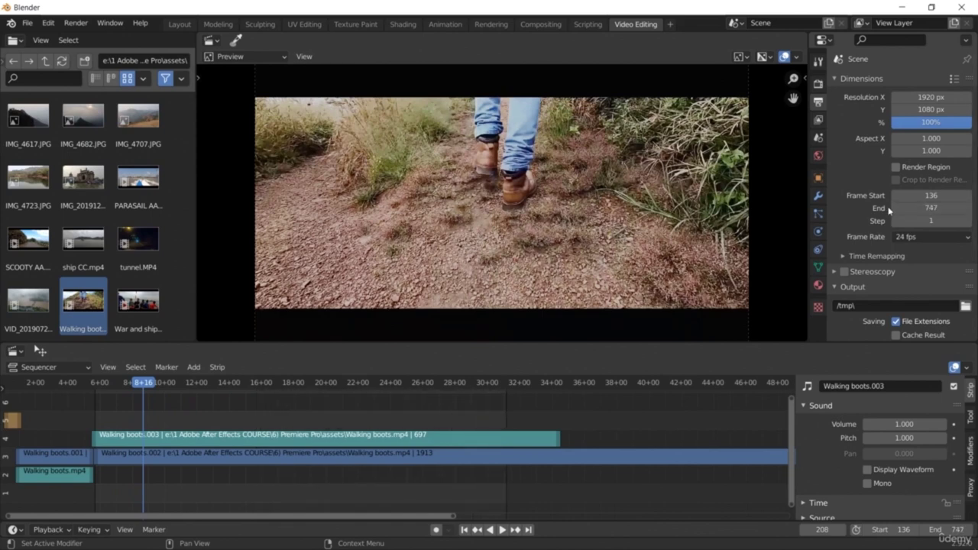
Try a higher frame step while the sequence plays, and return the step to 1
drag(930, 220, 948, 220)
key(space)
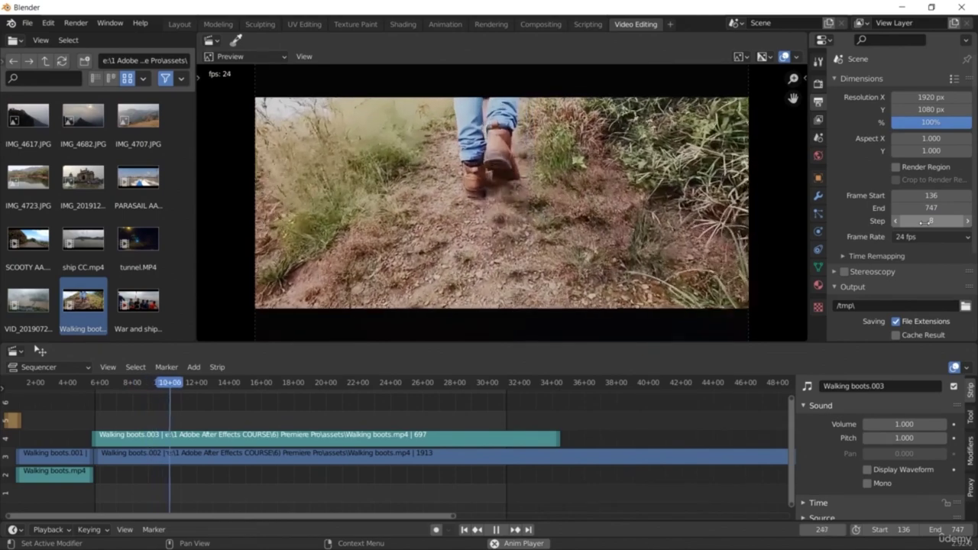
click(923, 220)
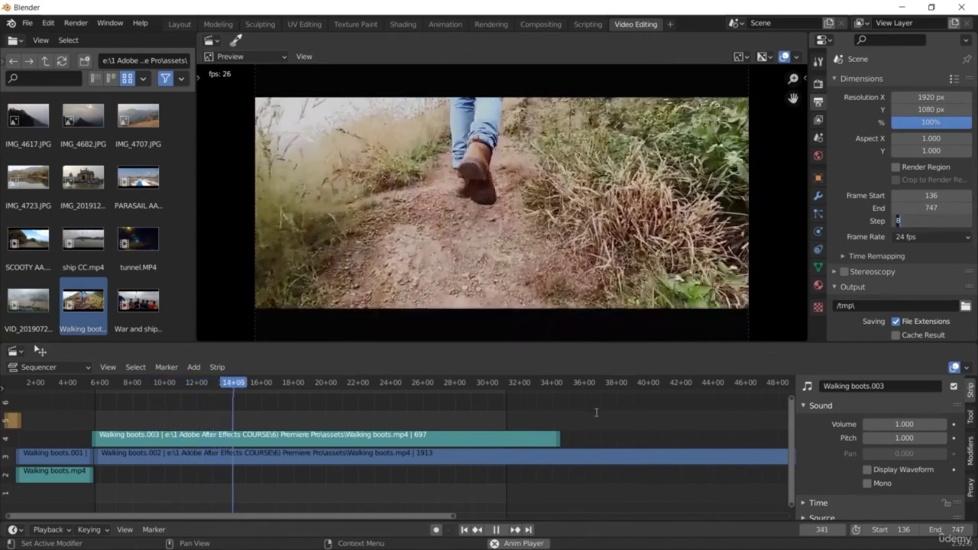
key(Return)
key(space)
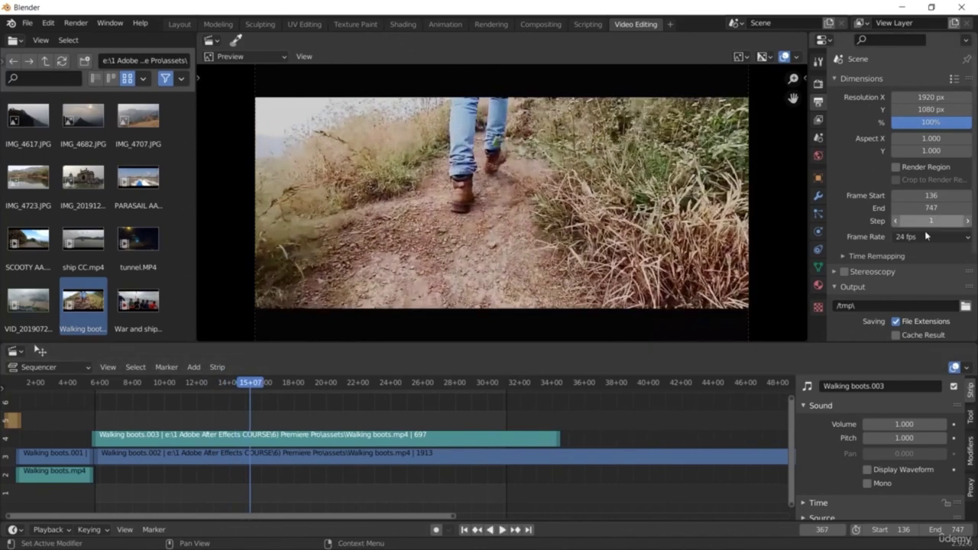
Set the scene's frame rate to 29.97 fps and play the sequence at that rate
click(931, 238)
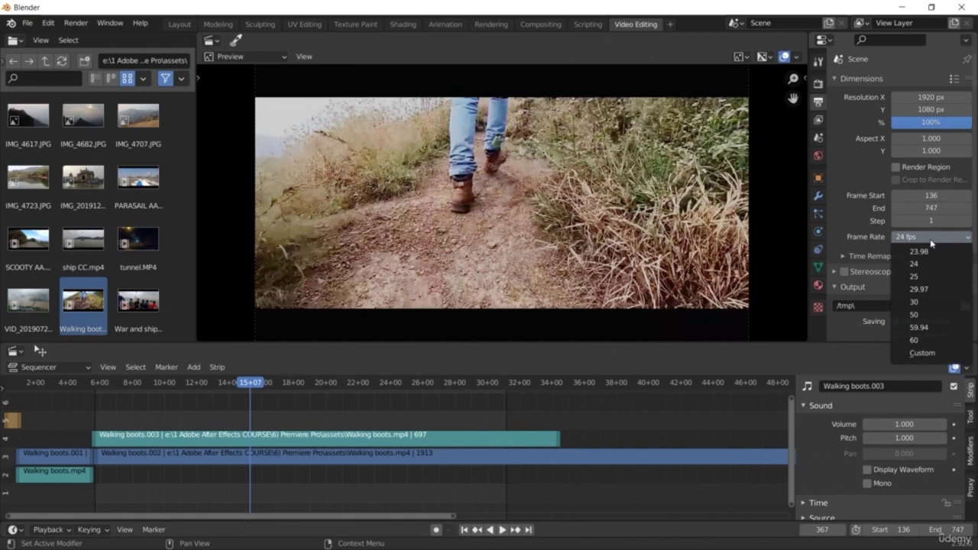
click(930, 288)
key(space)
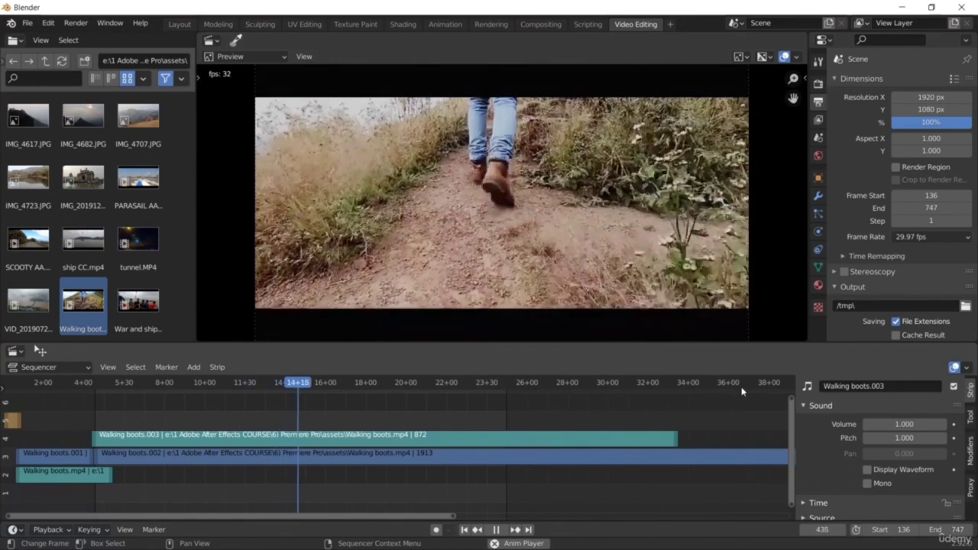
key(space)
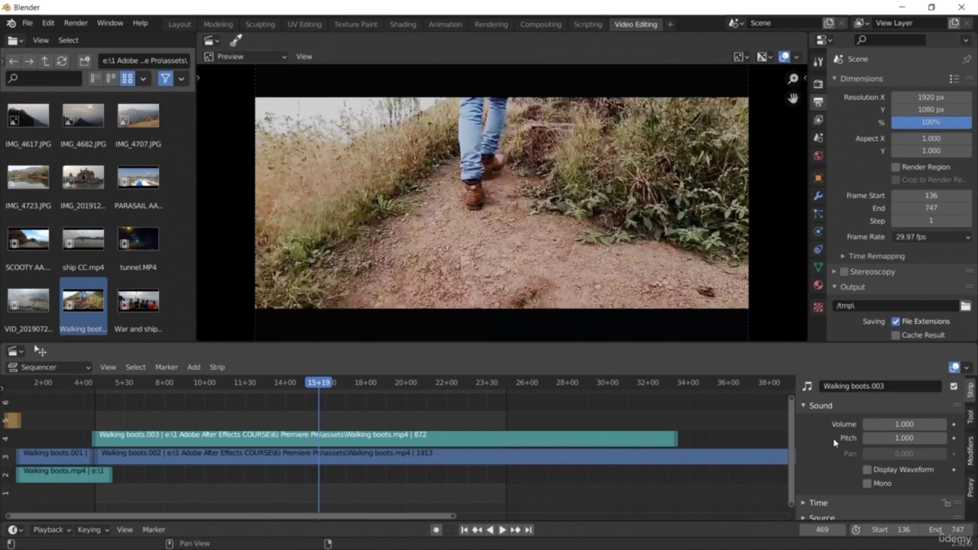
Examine the Time, Custom Properties and Source settings of the selected Walking boots sound strip
click(802, 503)
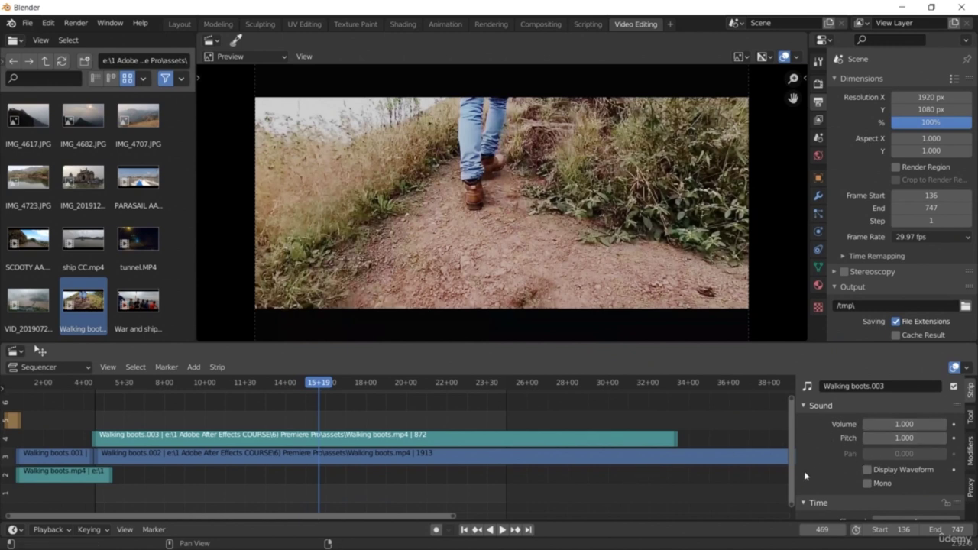
drag(792, 504, 792, 496)
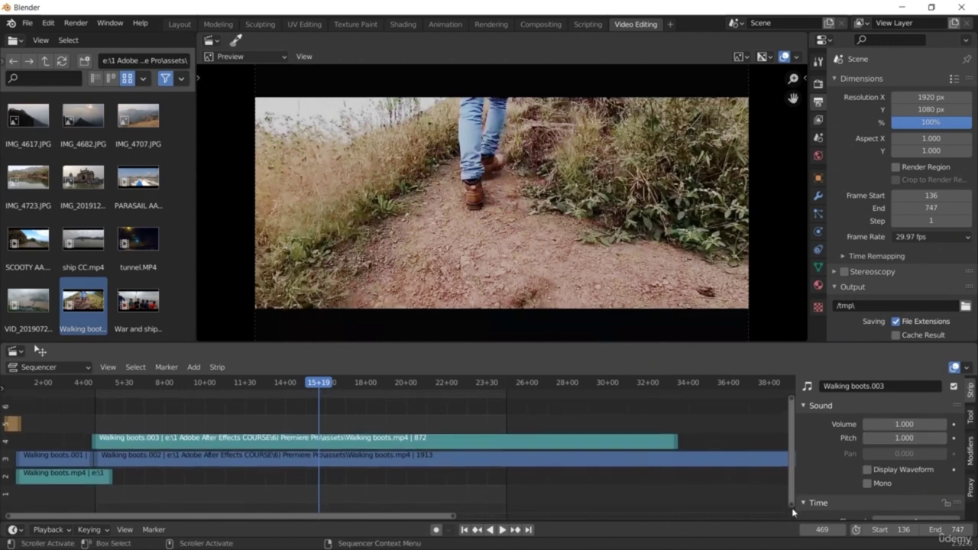
scroll(898, 470, down, 5)
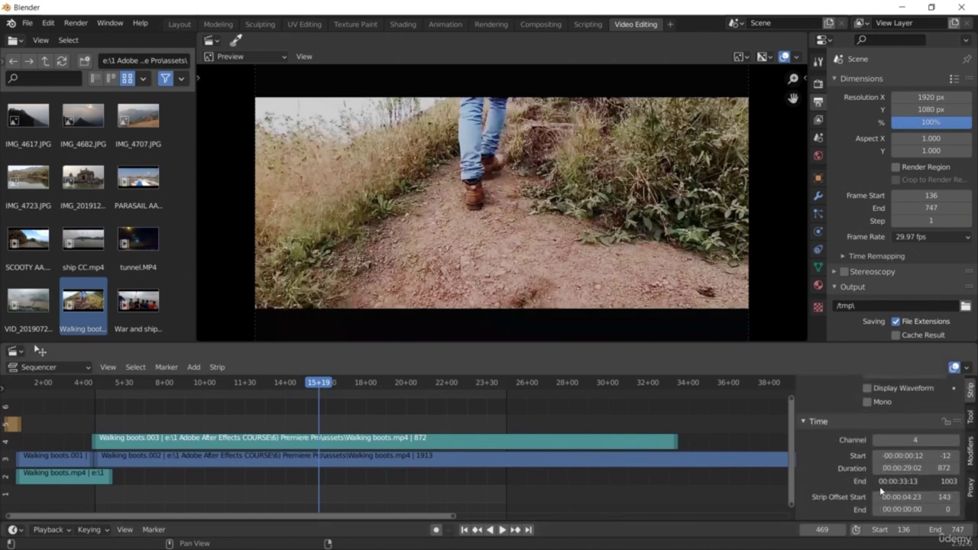
scroll(879, 492, down, 1)
scroll(877, 491, down, 1)
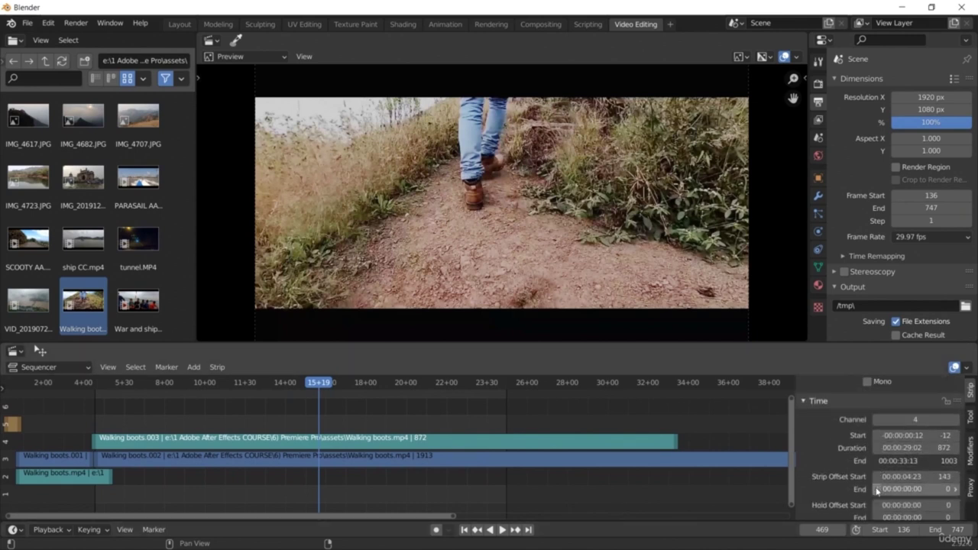
scroll(914, 463, down, 3)
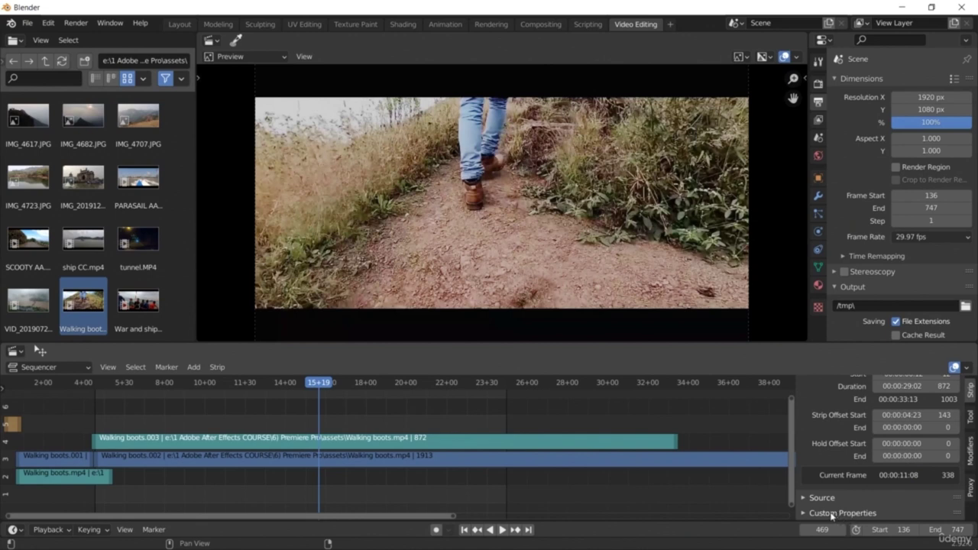
scroll(848, 479, down, 1)
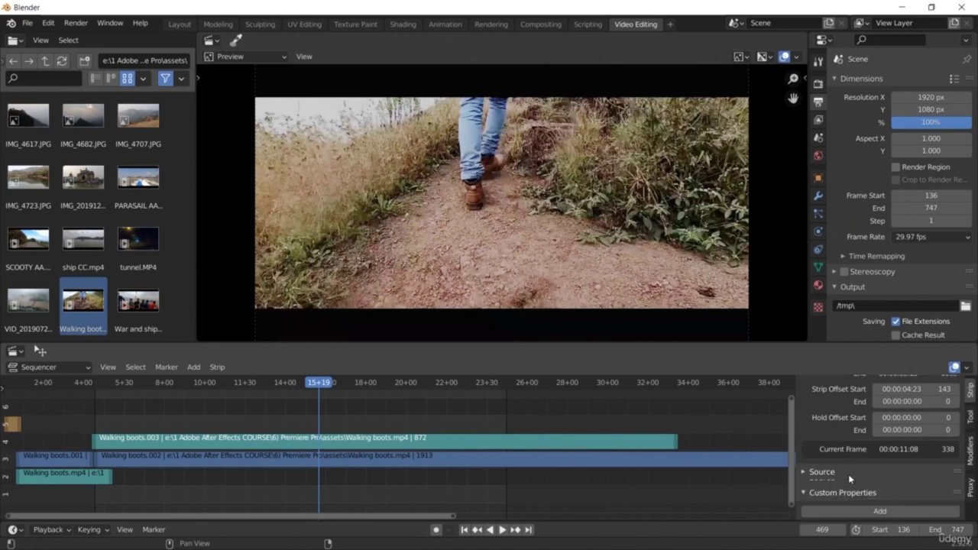
click(803, 472)
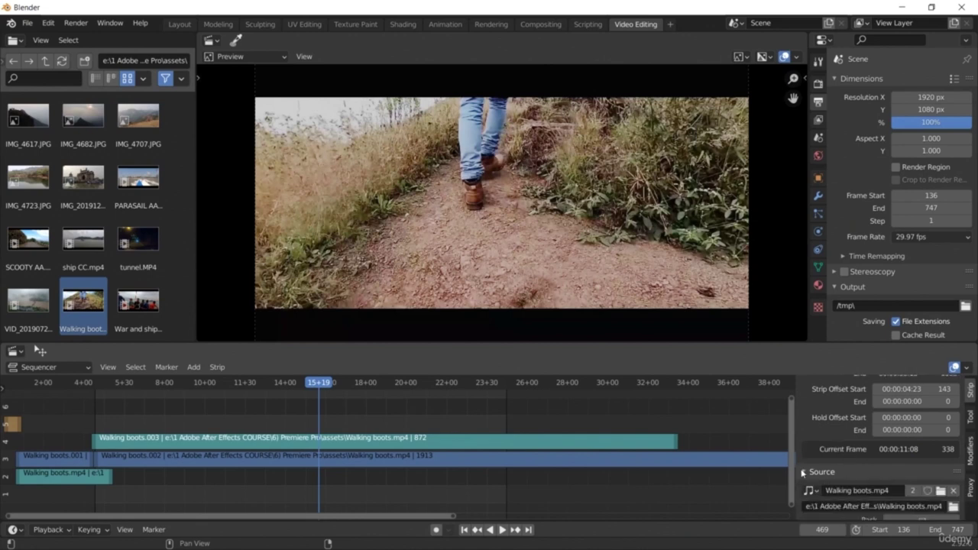
click(803, 472)
scroll(883, 451, up, 5)
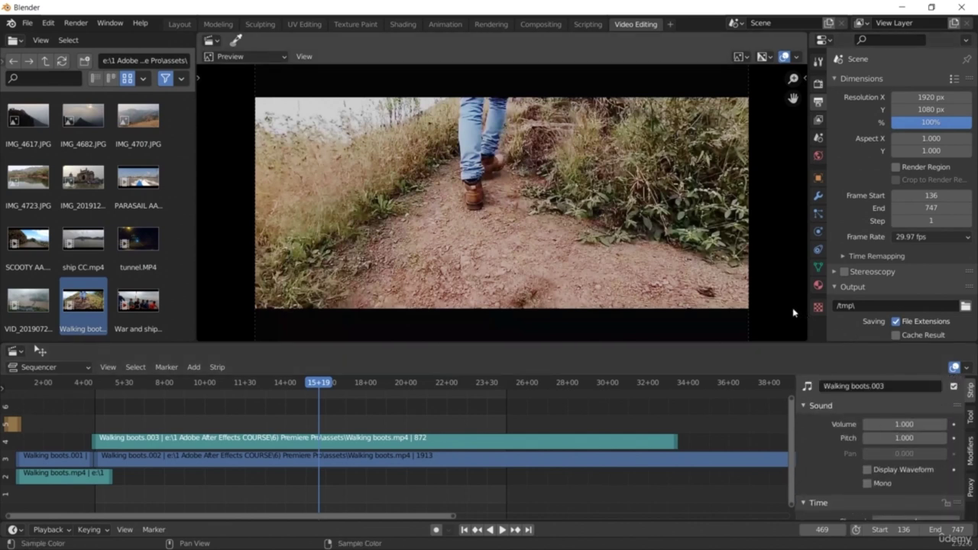
Look over the sequencer's active tool, modifier and proxy settings, and return to the strip's properties
click(970, 419)
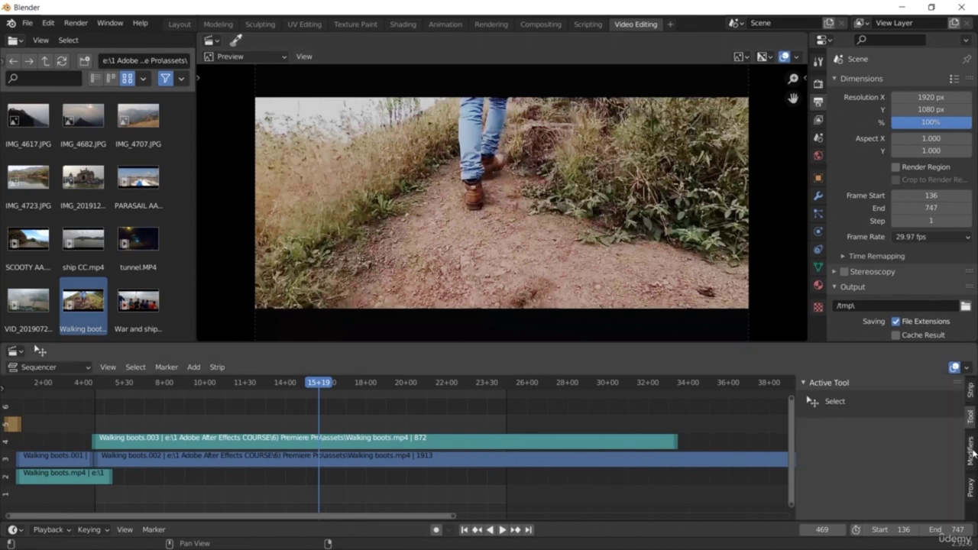
click(971, 451)
click(972, 489)
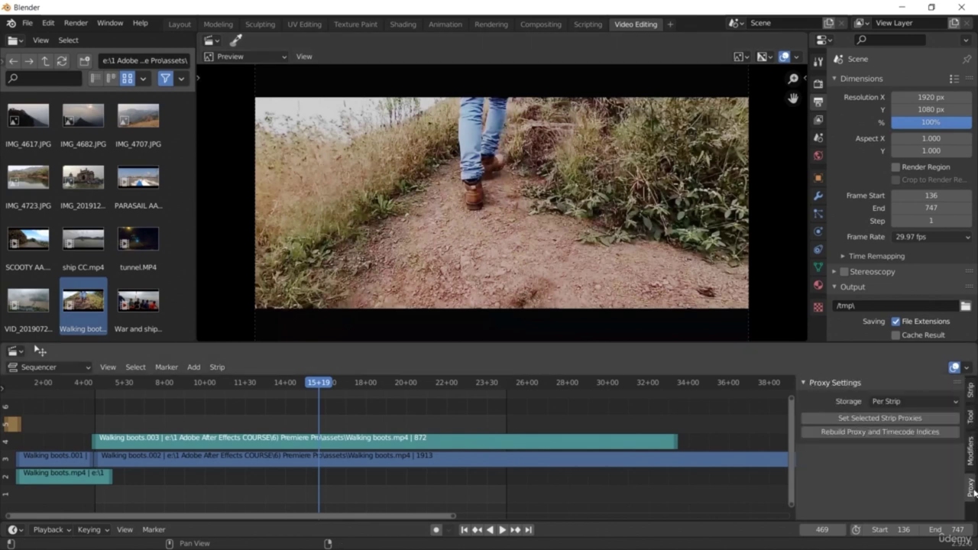
click(971, 389)
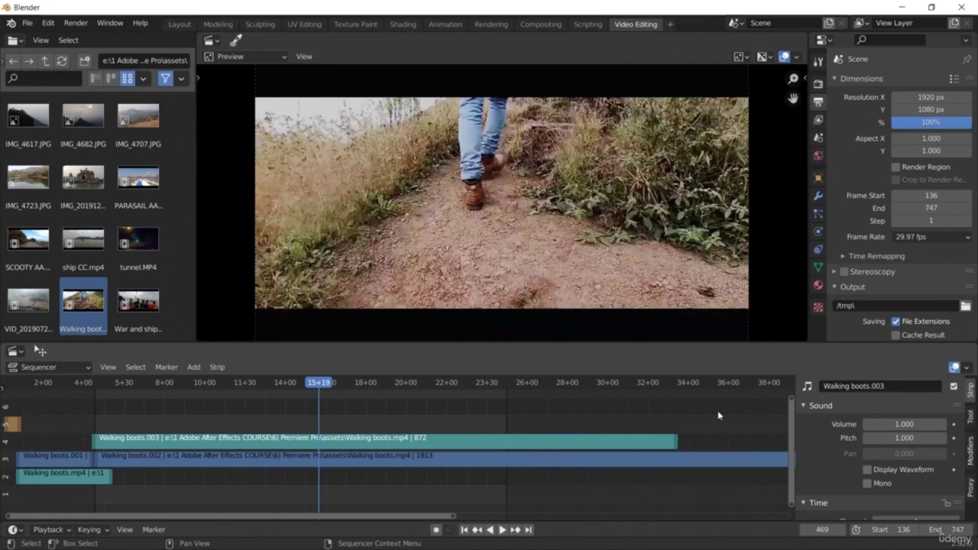
Play the Walking boots sequence and stop playback at 19+05
key(space)
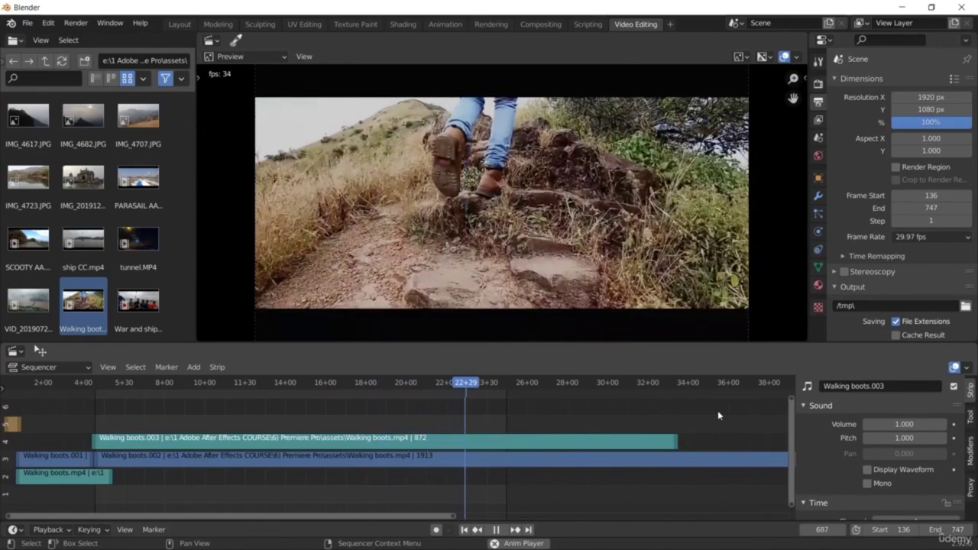
key(space)
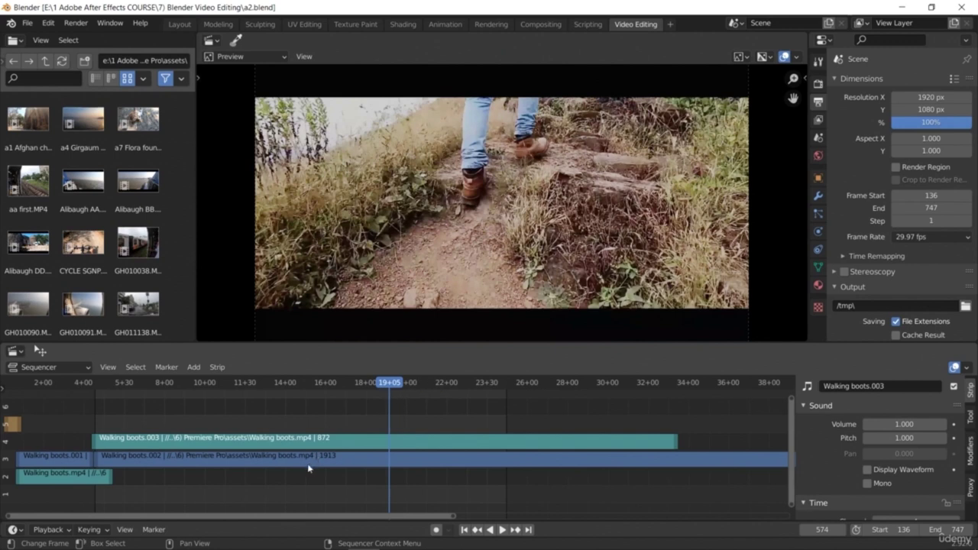
Delete the first parts of the Walking boots video and sound, and the IMG_4444.JPG strip on channel 5
click(181, 463)
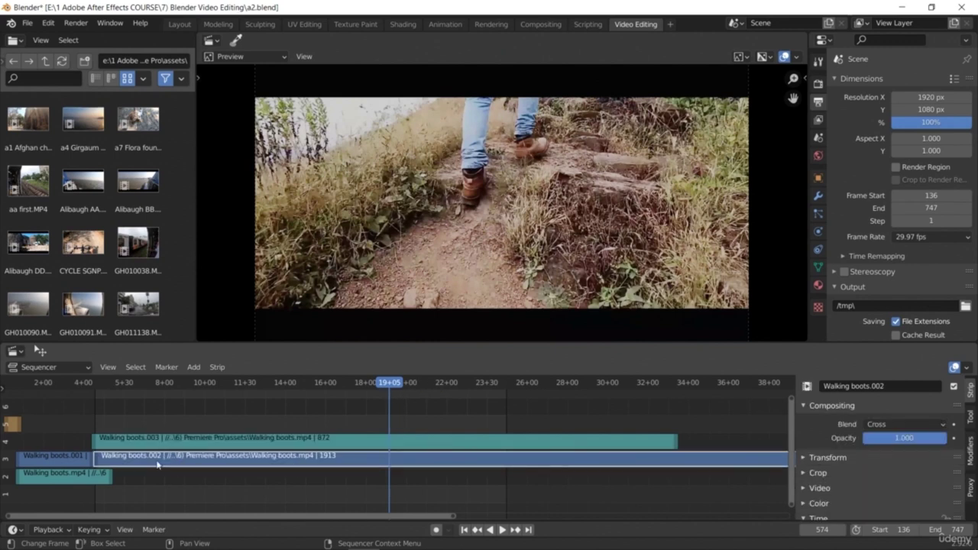
click(60, 459)
key(Delete)
click(63, 476)
key(Delete)
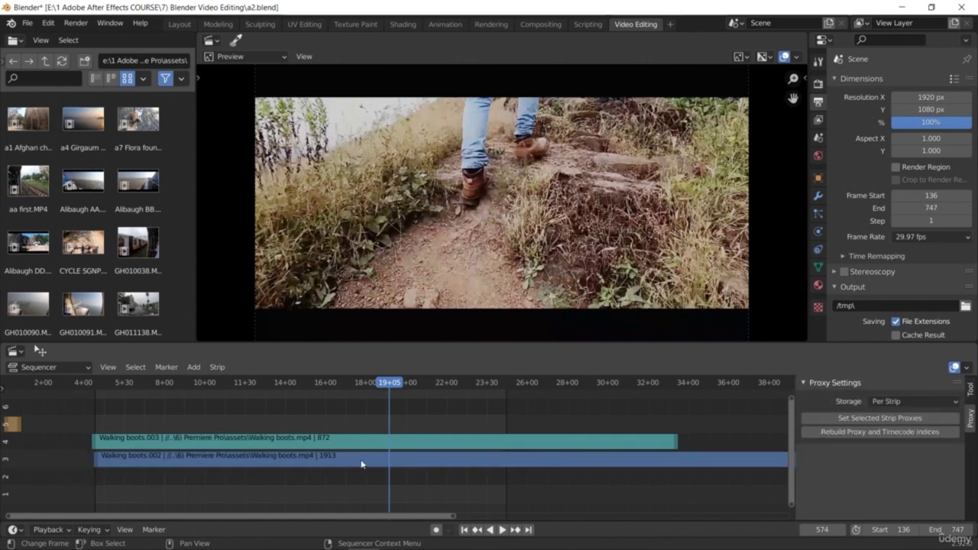
click(362, 461)
click(17, 426)
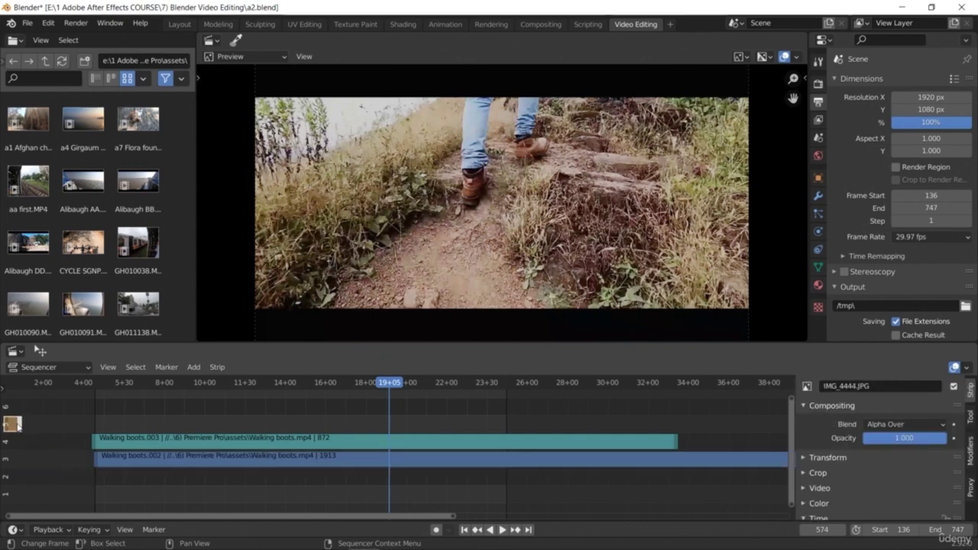
key(Delete)
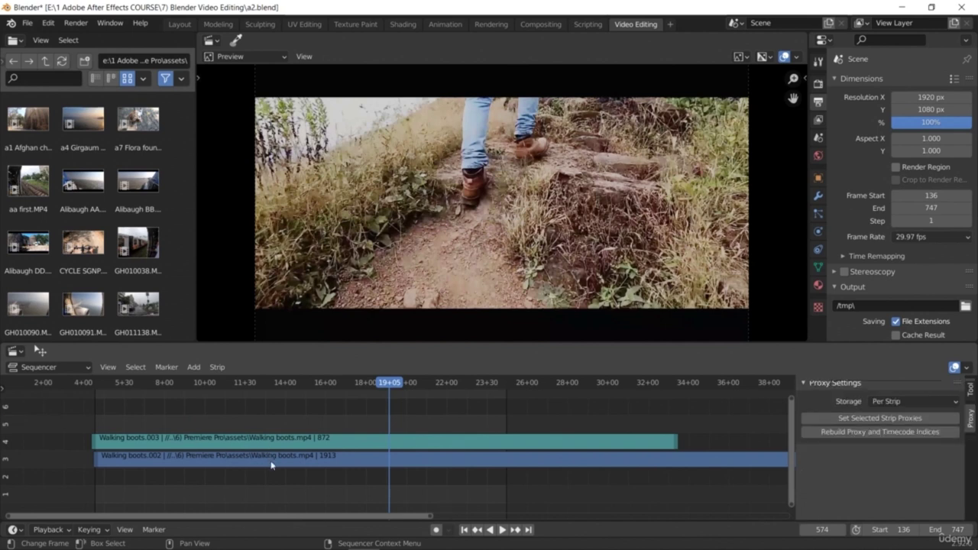
Split the Walking boots video strip on channel 3 at 19+05 and again at 25+09
click(271, 460)
right_click(271, 464)
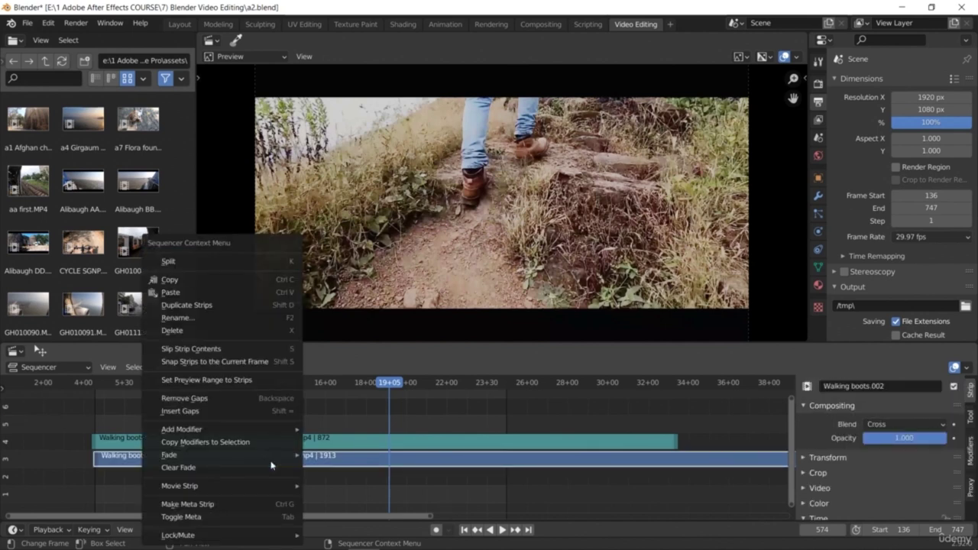
click(247, 262)
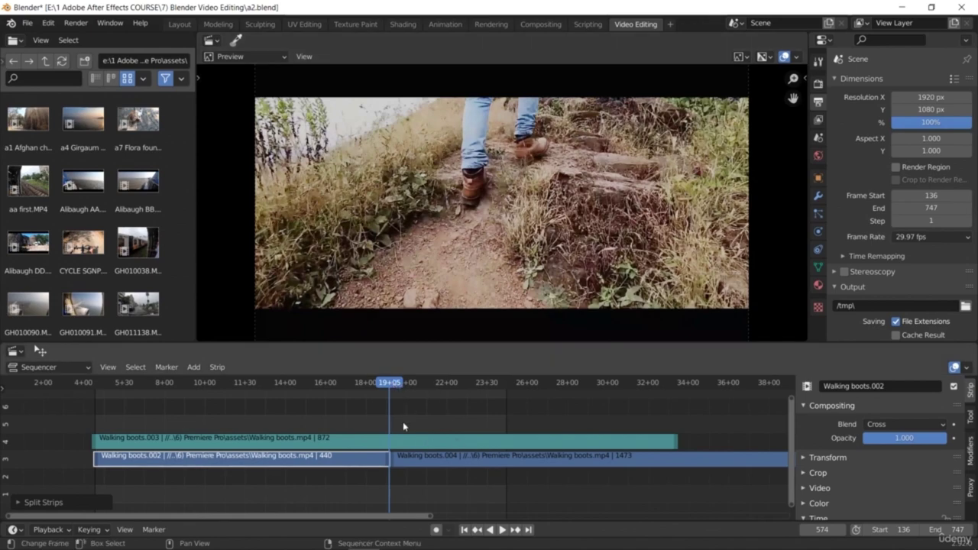
drag(410, 388, 513, 419)
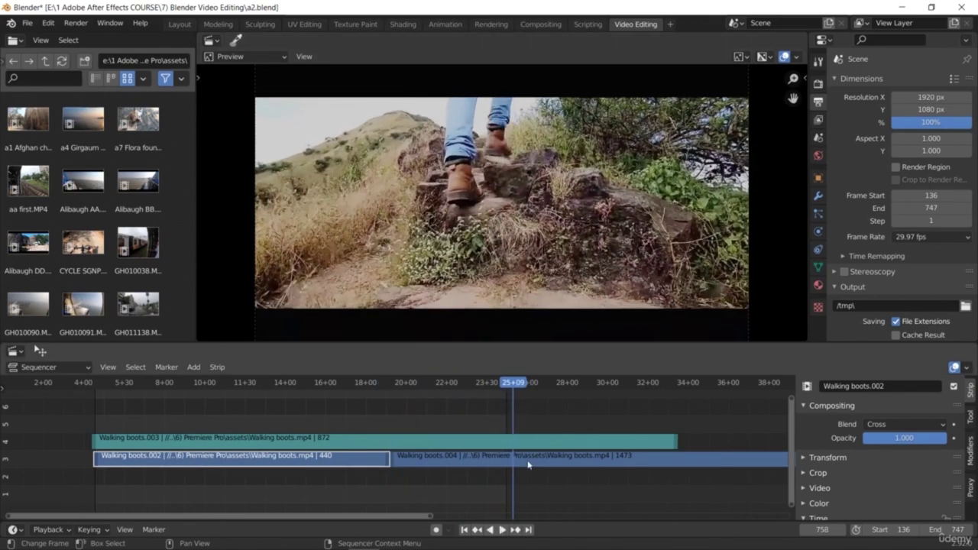
click(521, 454)
right_click(521, 454)
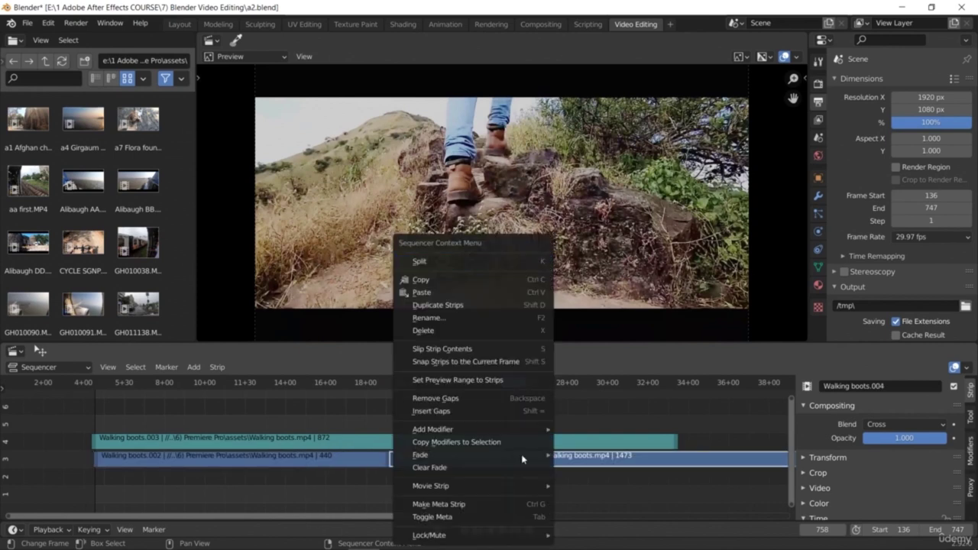
click(502, 261)
Move the middle piece of the split video to channel 5 above the first piece's start, and play the sequence
drag(468, 460, 125, 417)
drag(514, 382, 165, 382)
key(space)
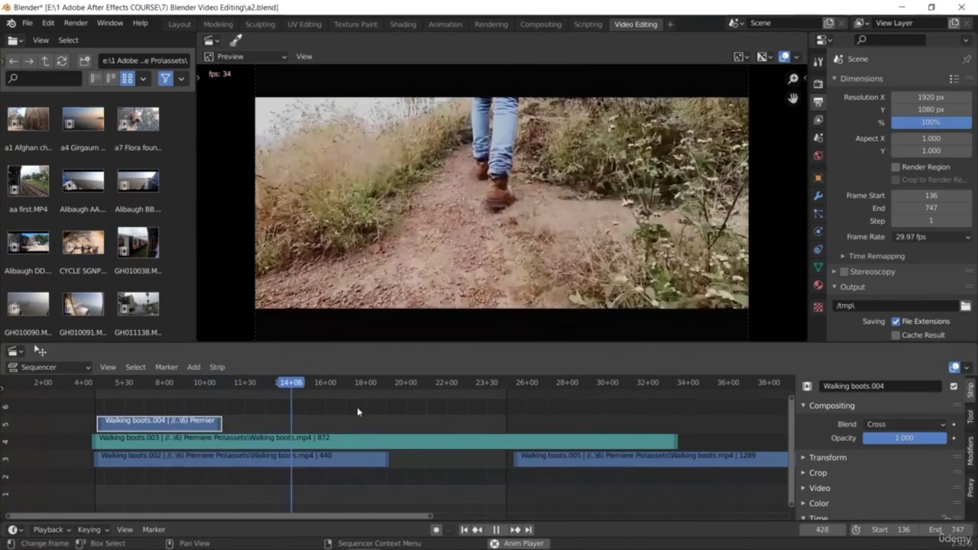
Move the last Walking boots piece to channel 5 starting at about 16+15, and shift the channel 3 piece slightly later
drag(579, 461, 448, 424)
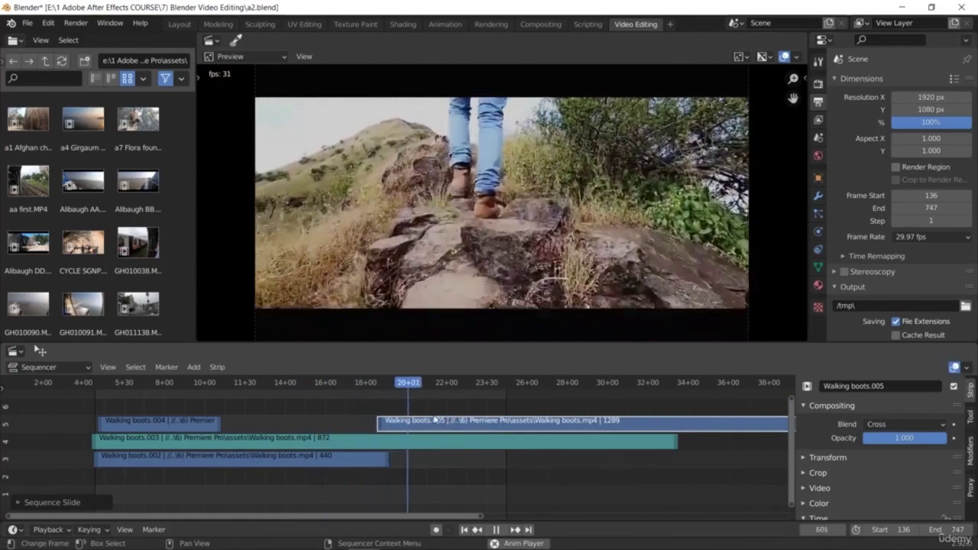
key(space)
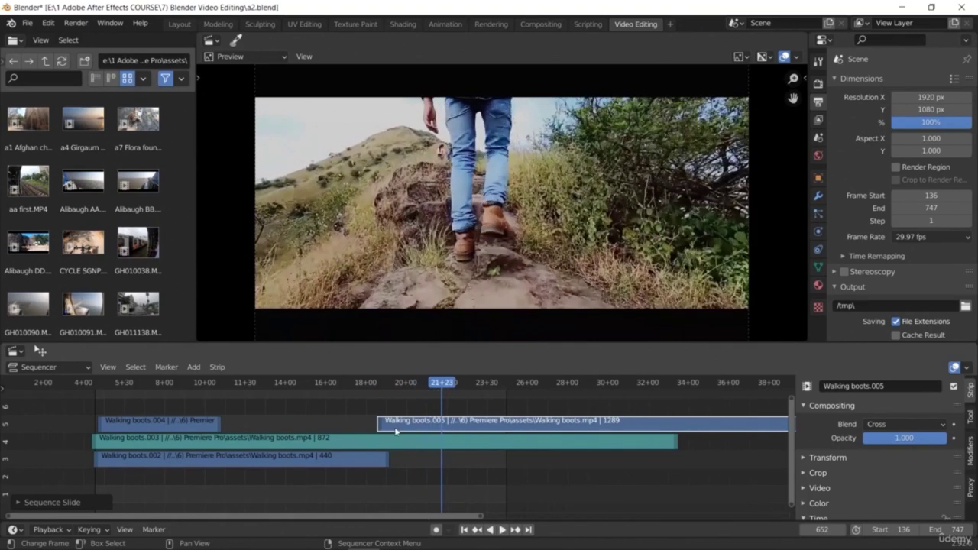
drag(397, 430, 354, 430)
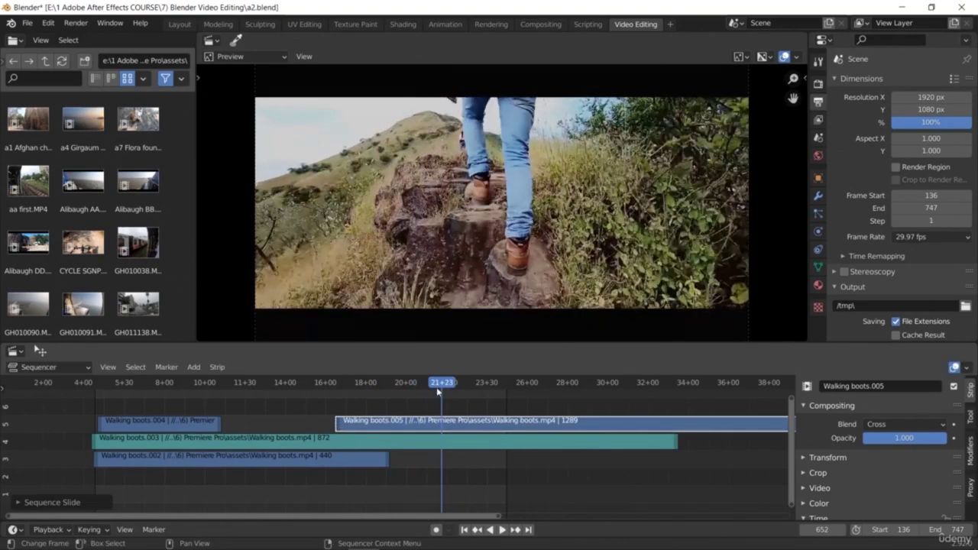
drag(271, 456, 293, 456)
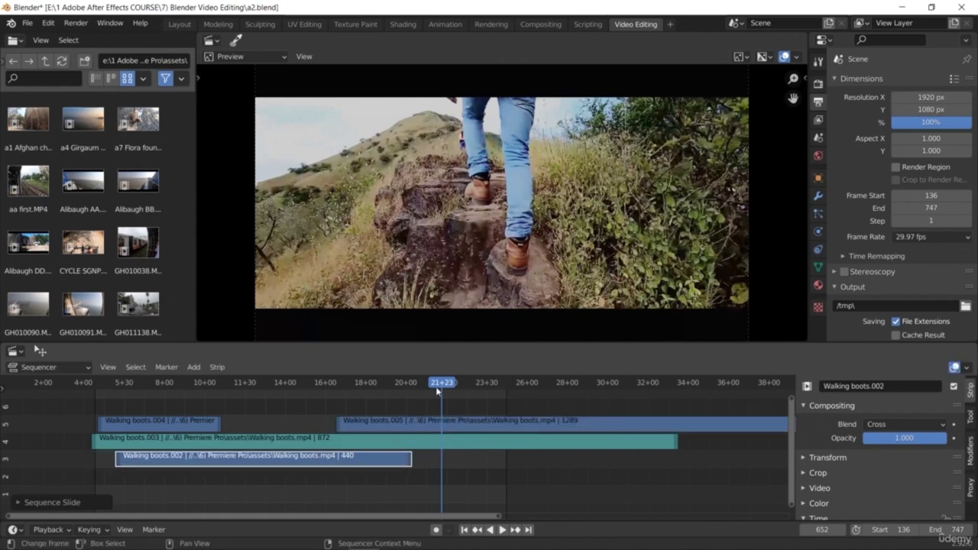
Review the rearranged sequence by playing it forward, playing it in reverse, and scrubbing to about 10+00
key(space)
drag(386, 390, 201, 393)
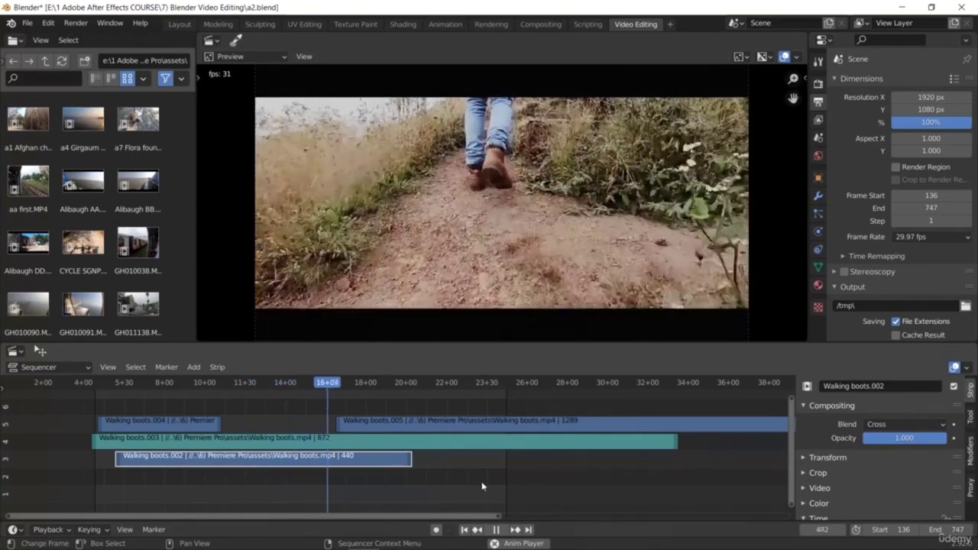
click(497, 529)
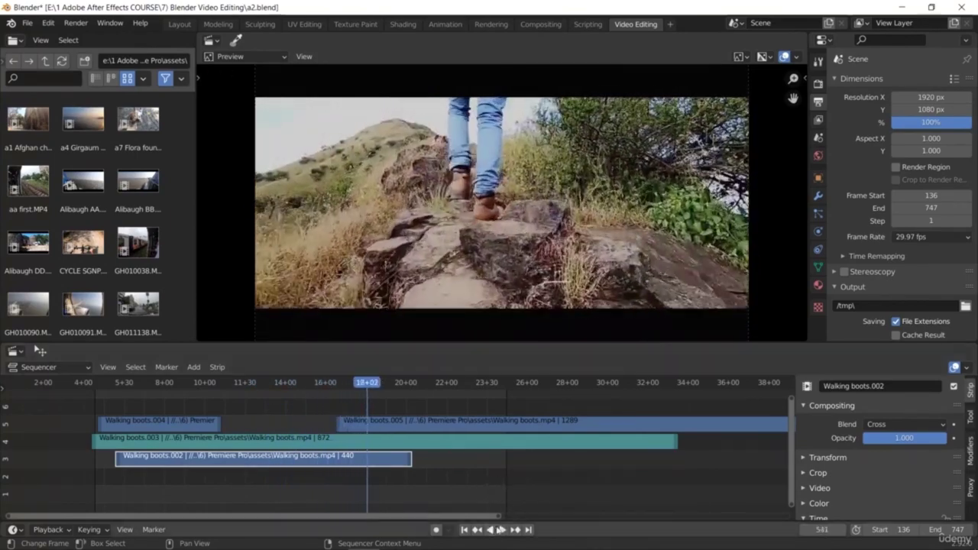
click(490, 530)
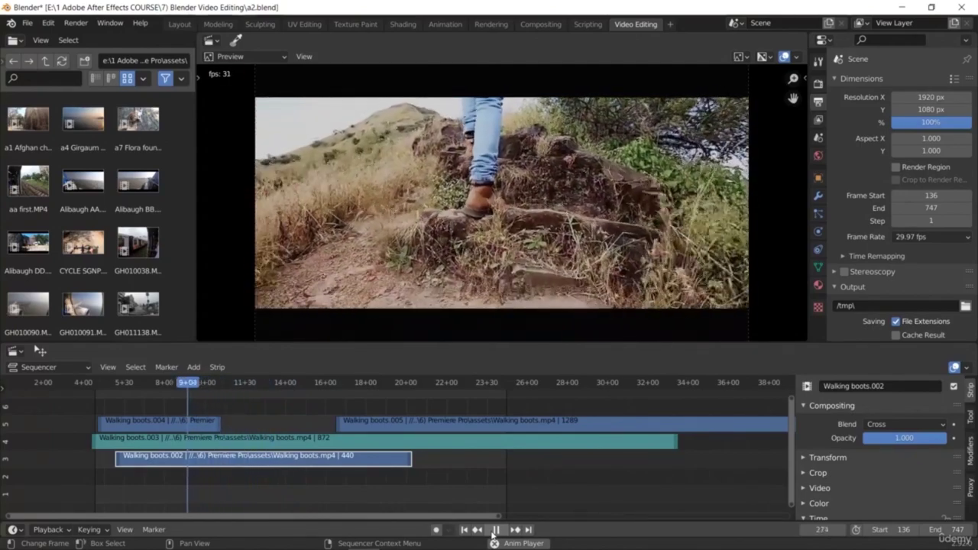
click(494, 530)
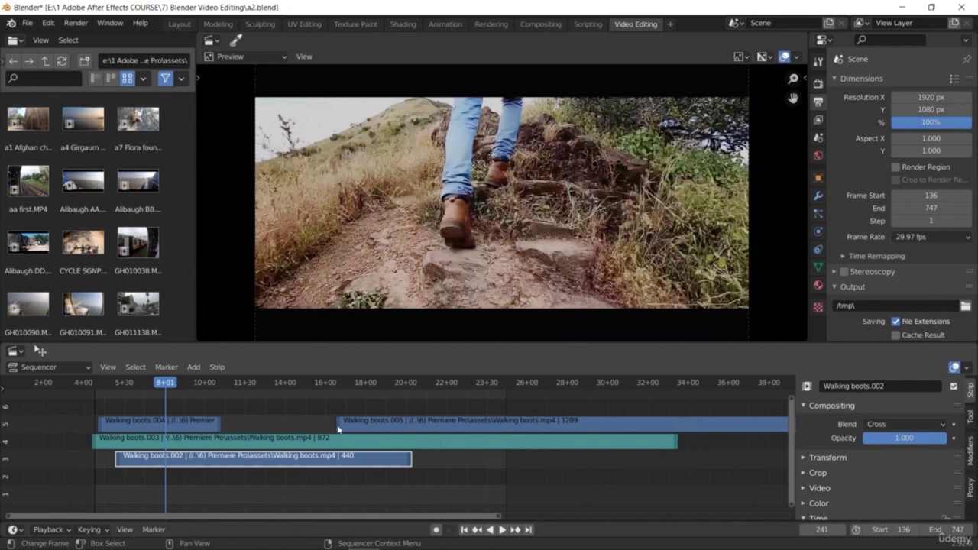
drag(166, 383, 193, 383)
key(space)
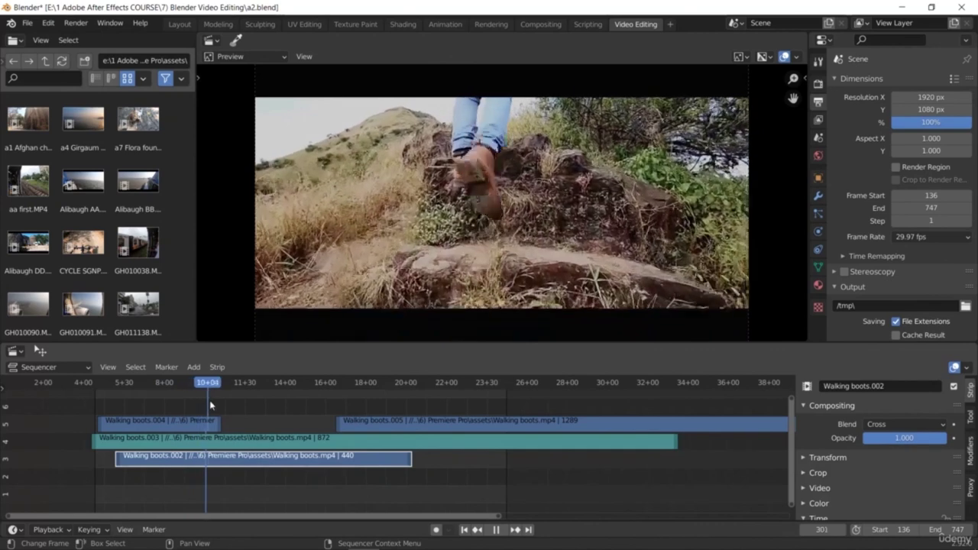
Move the channel 3 strip later so it starts just after 18+00, and place the playhead at 11+10
drag(249, 460, 504, 461)
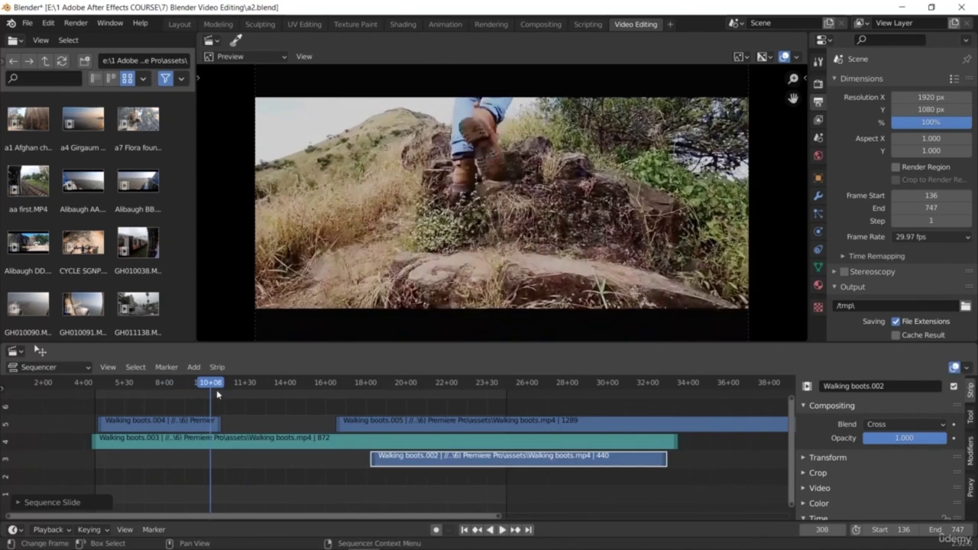
mouse_move(227, 385)
mouse_down()
mouse_move(218, 385)
mouse_move(232, 385)
mouse_up()
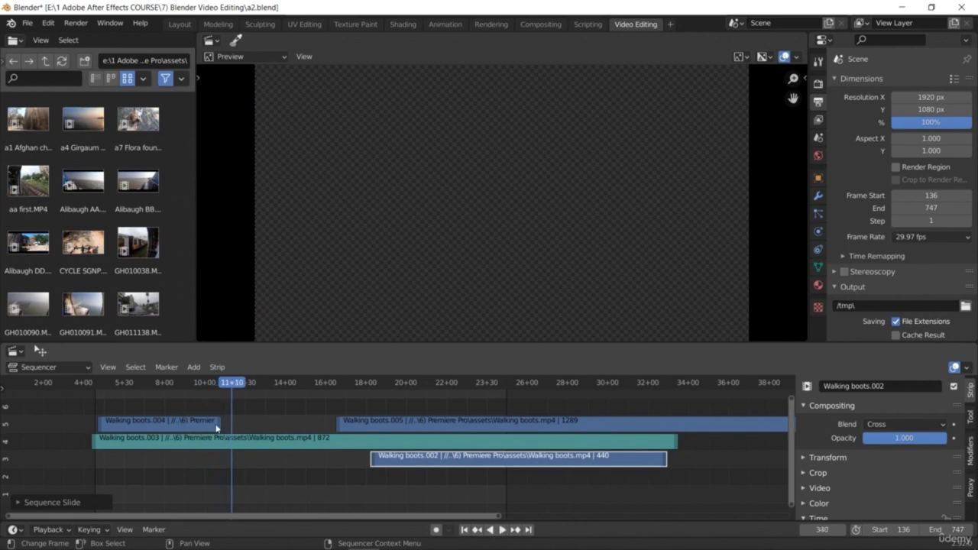
Extend the end of the first channel 5 strip to frame 457 and play through the extended part
click(219, 424)
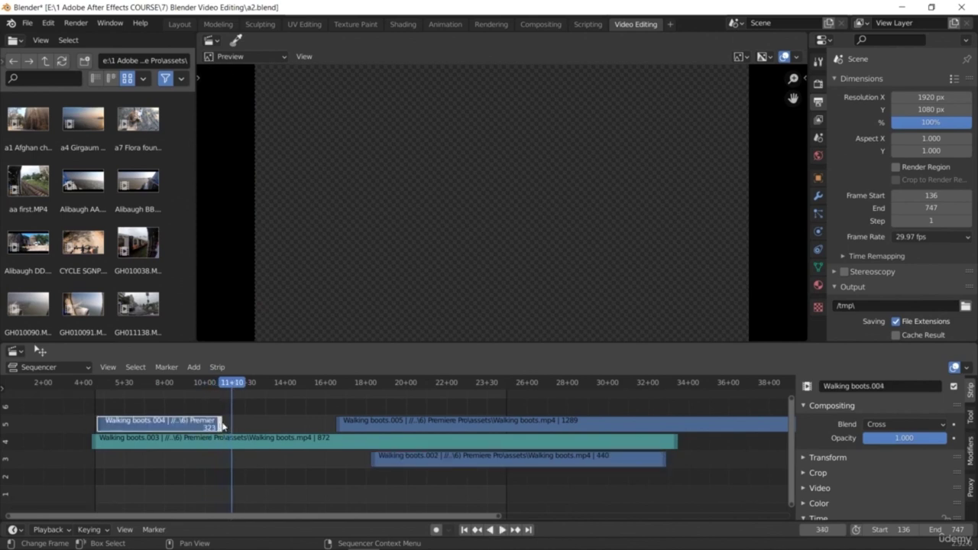
drag(230, 421, 310, 424)
key(space)
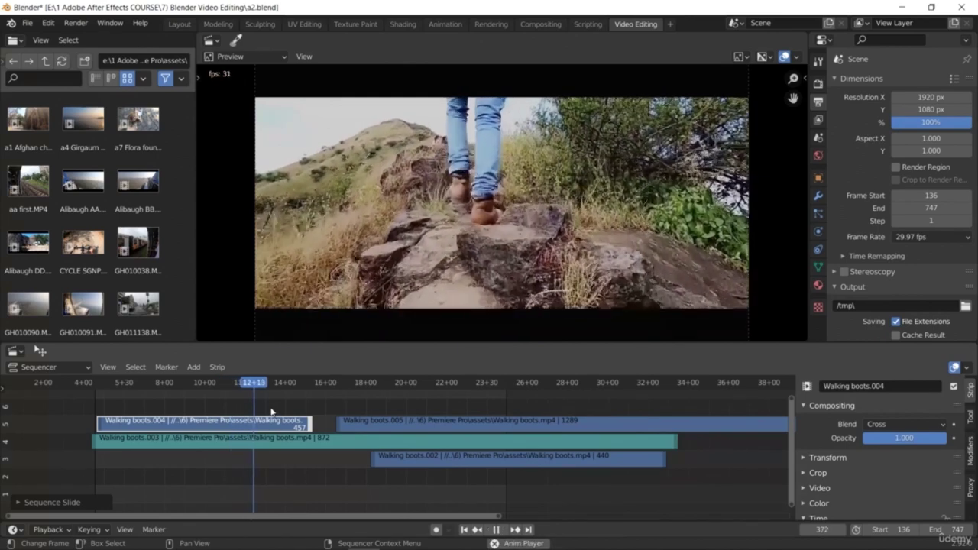
key(space)
drag(278, 385, 201, 388)
key(space)
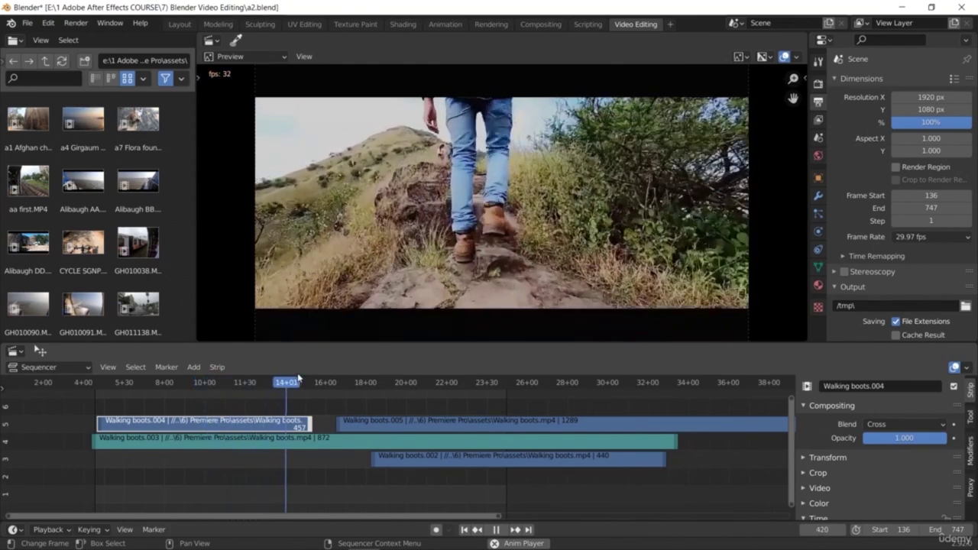
key(space)
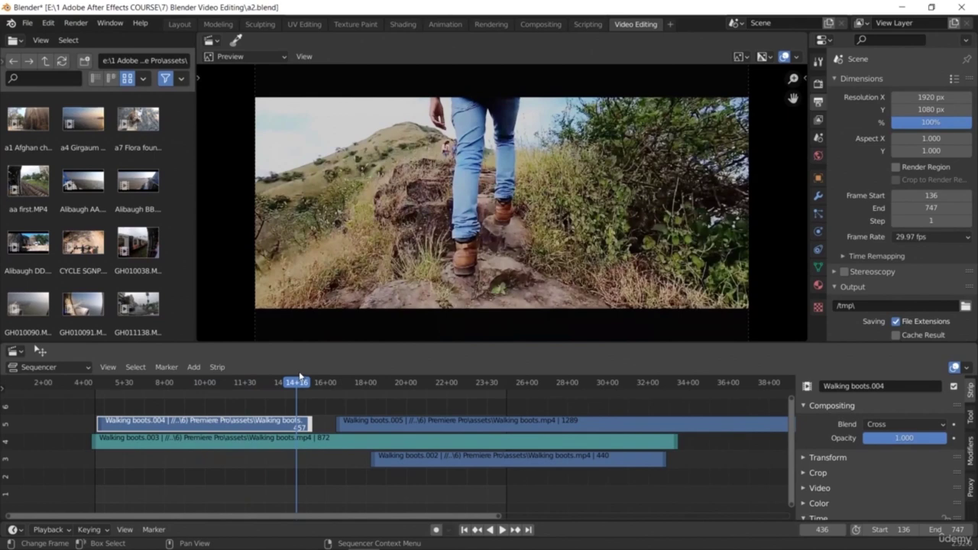
Undo the extension of the first channel 5 strip and check the frames around its original end
key(ctrl+z)
key(ctrl+z)
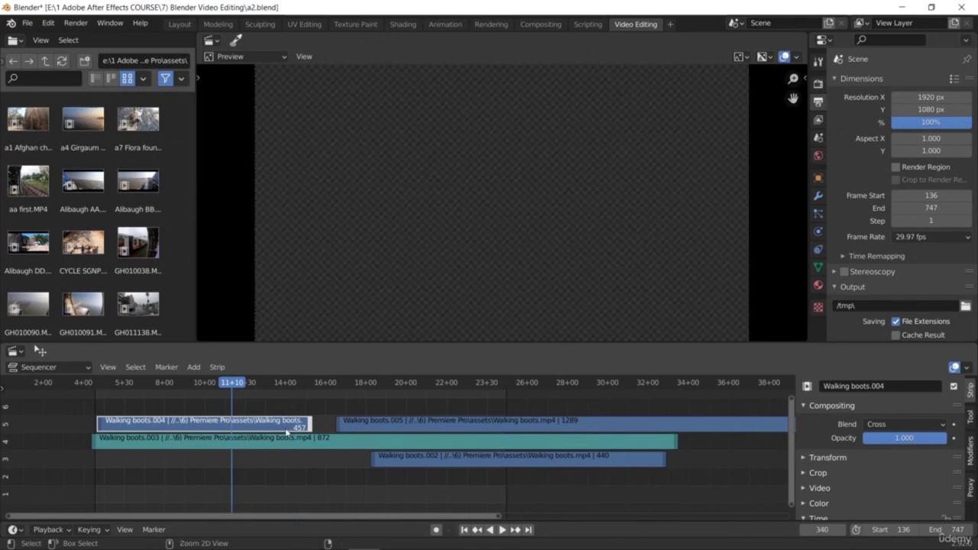
drag(233, 388, 217, 388)
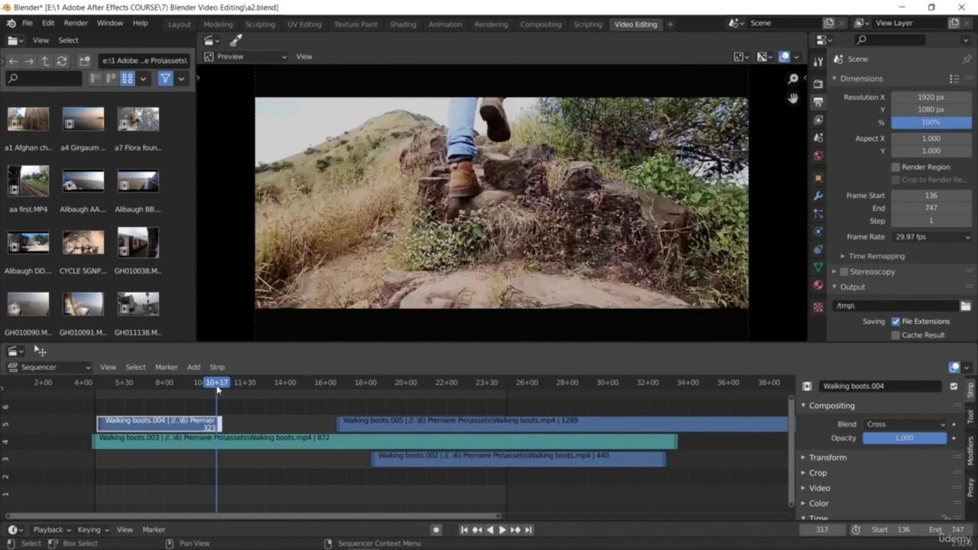
key(ctrl+z)
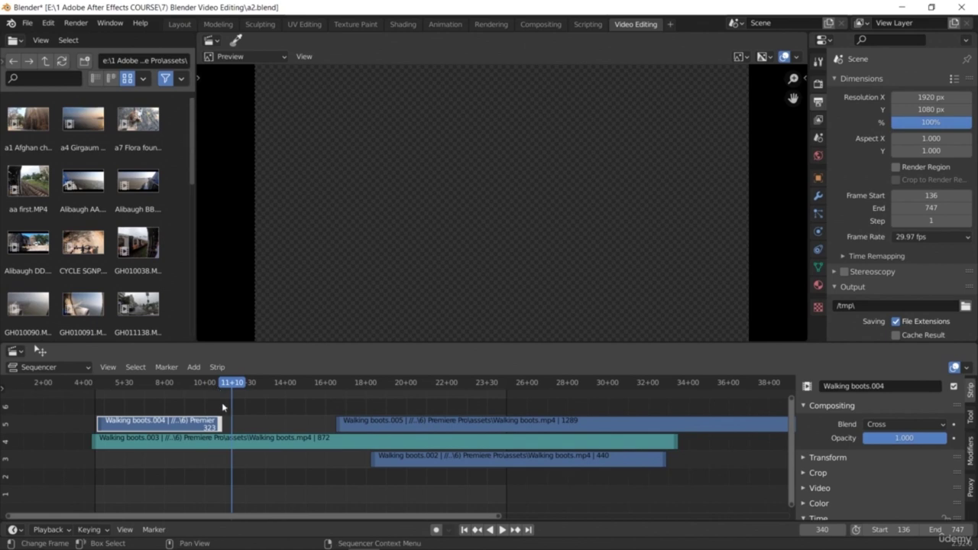
Extend the first channel 5 strip's end to frame 452, and cut off everything after 10+25
drag(226, 429, 312, 425)
drag(233, 382, 224, 395)
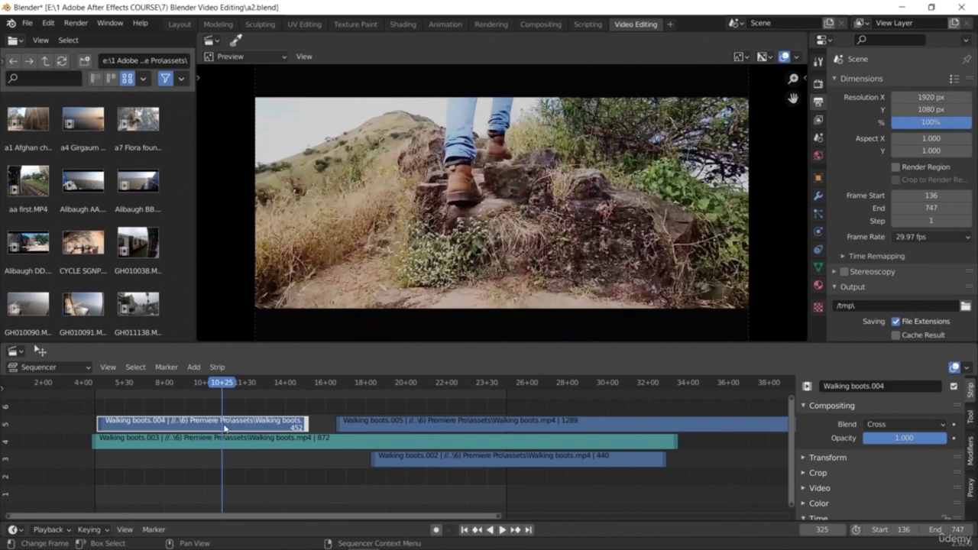
key(k)
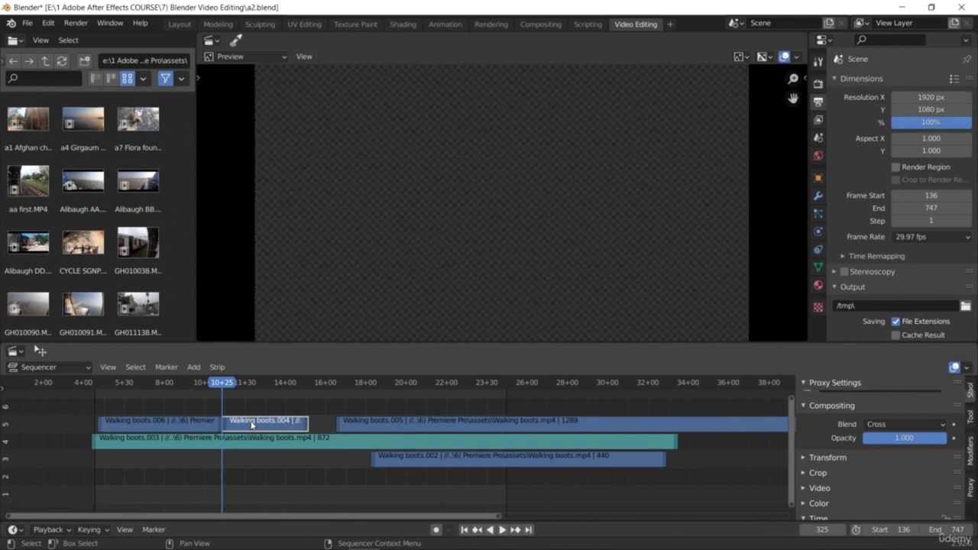
key(Delete)
Extend the end of the remaining first channel 5 strip to frame 426 during playback, and stop at 14+10
drag(221, 385, 208, 385)
key(space)
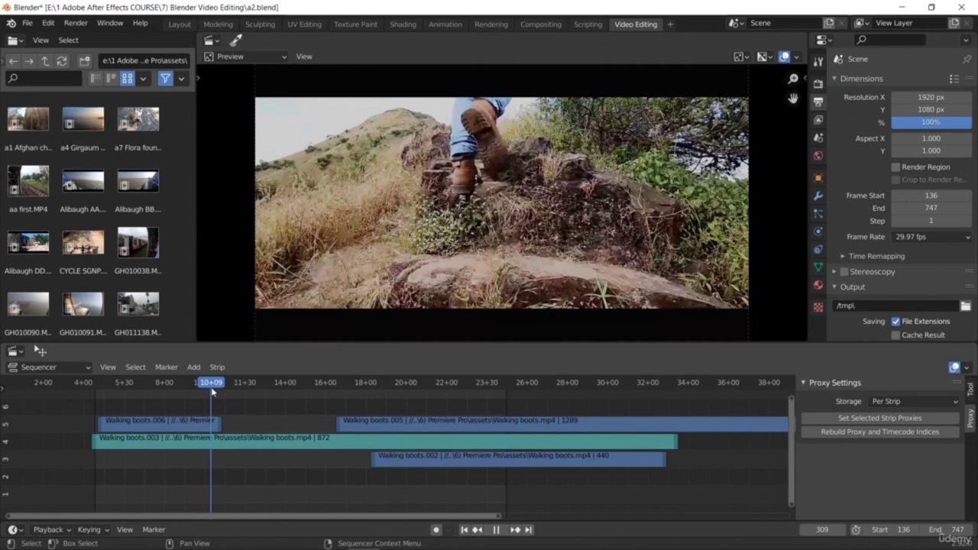
drag(221, 428, 290, 428)
key(space)
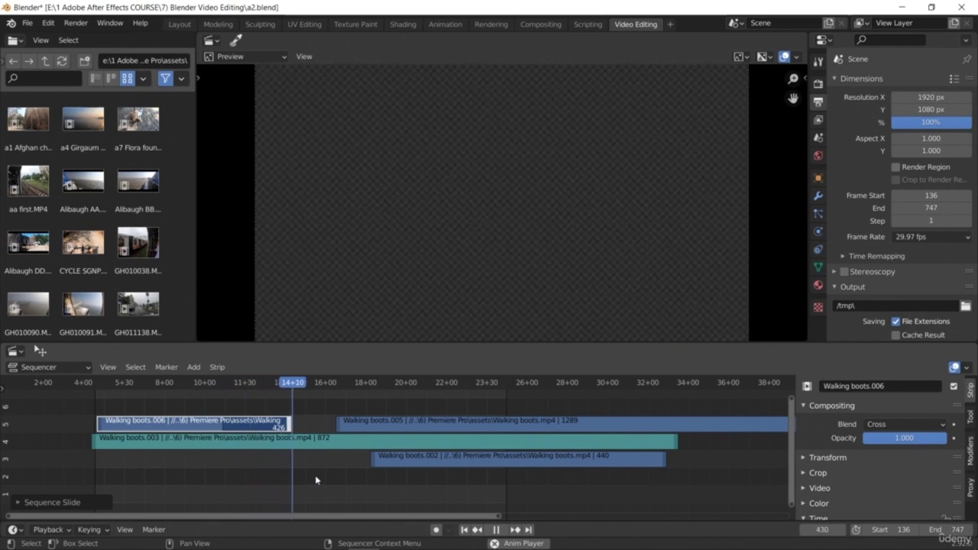
key(space)
Try extending the start of the channel 3 strip back to frame 421, play it, and undo the change
drag(372, 466, 292, 464)
key(space)
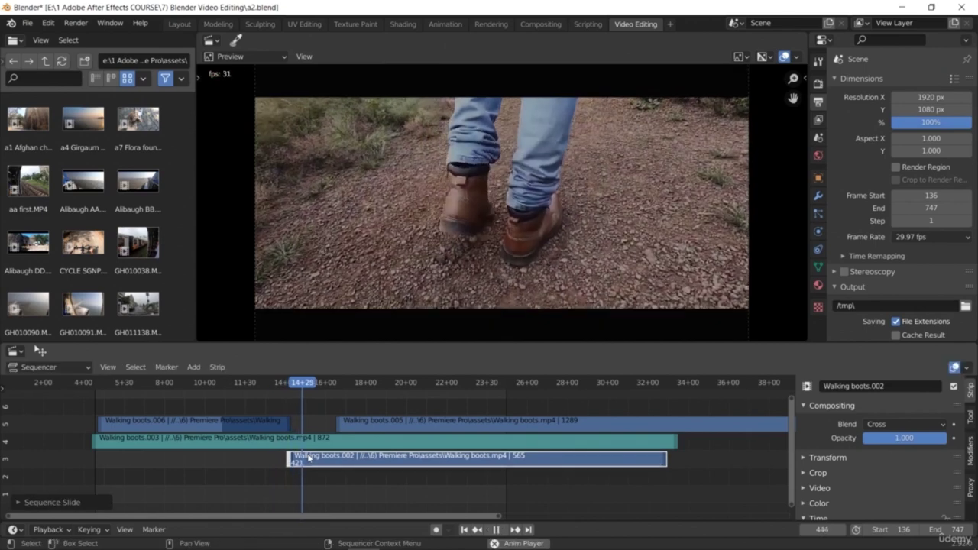
key(space)
key(ctrl+z)
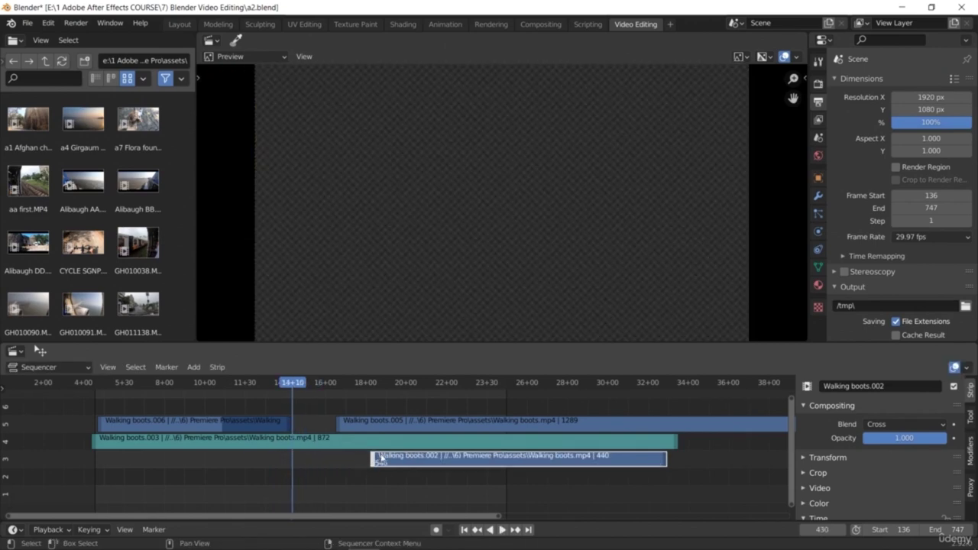
Extend the start of the last channel 5 strip back to frame 427, and review the footage up to 25+17
key(space)
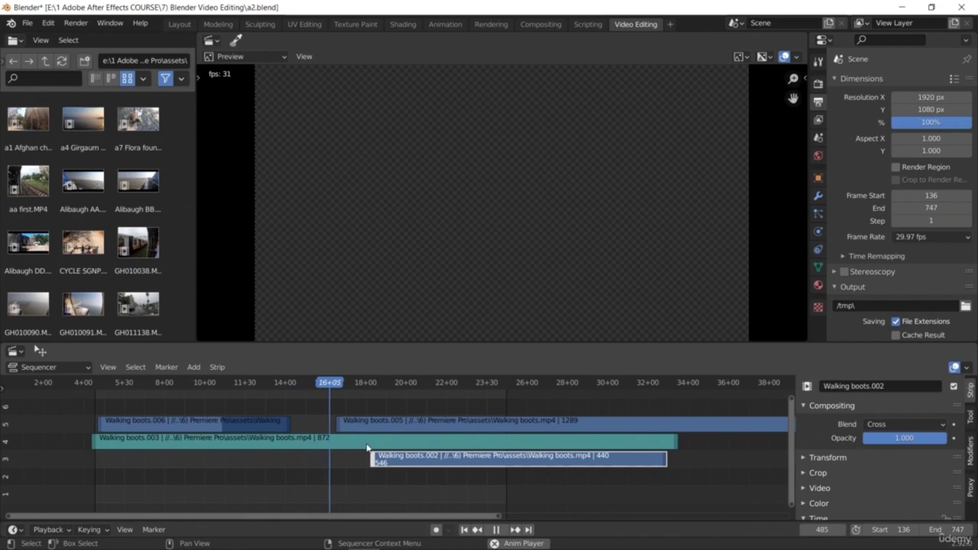
key(space)
drag(340, 424, 293, 424)
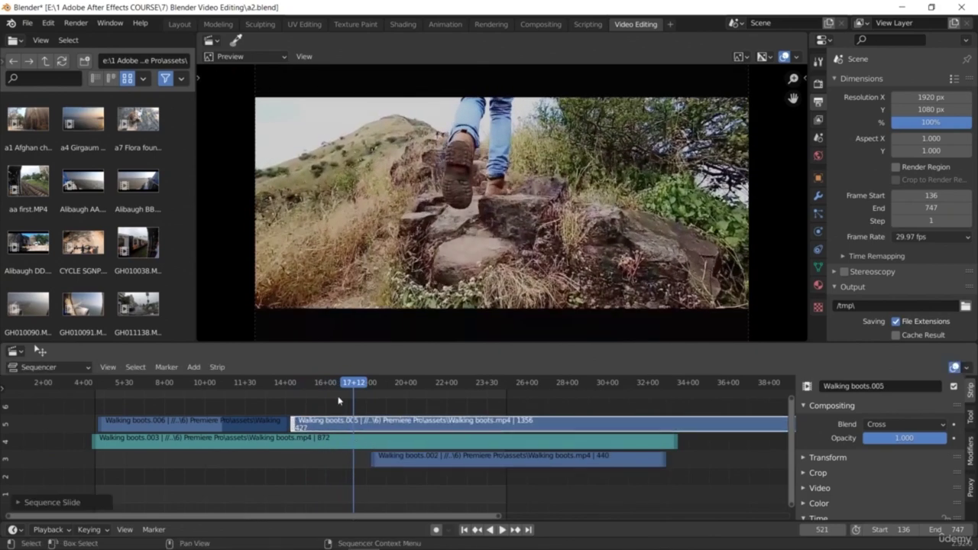
drag(353, 385, 280, 395)
key(space)
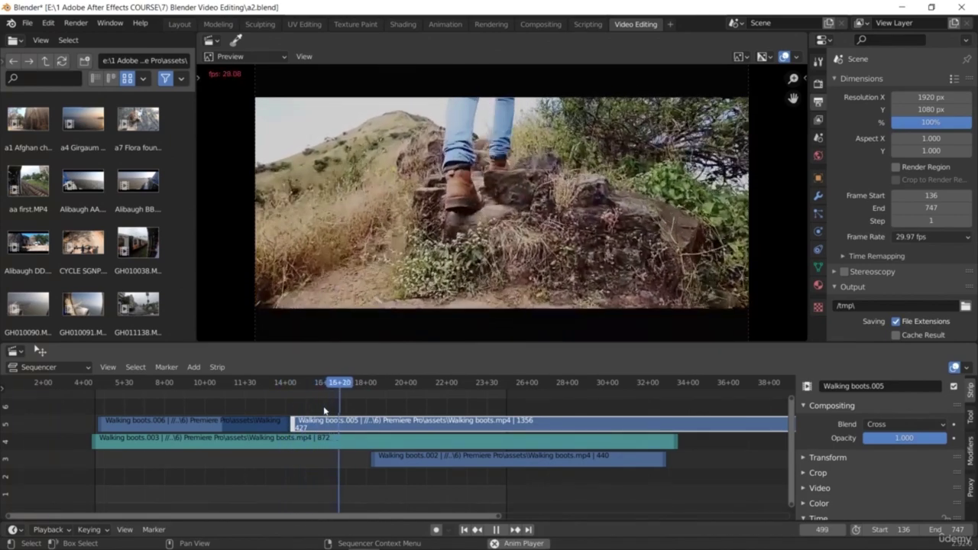
key(space)
drag(370, 389, 519, 442)
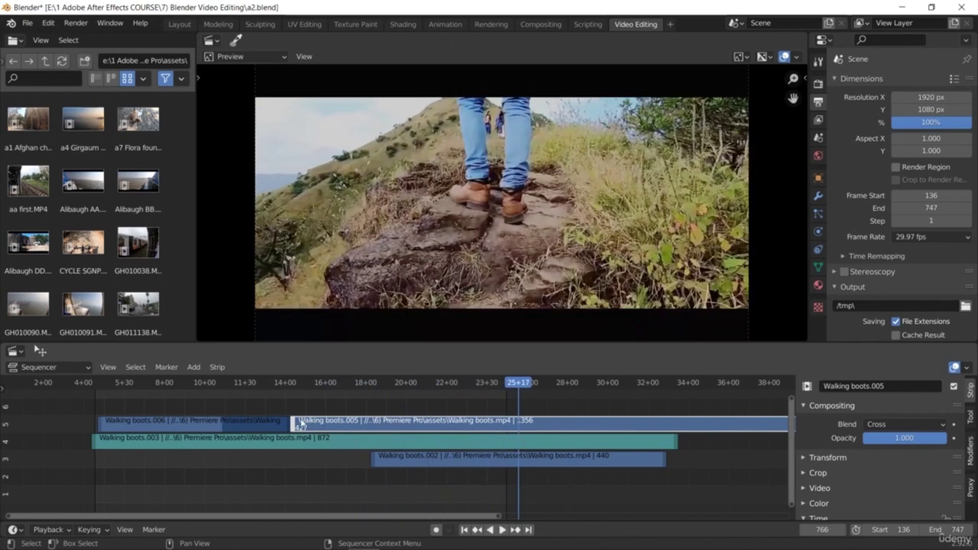
Trim the start of the last channel 5 strip to frame 521, and move the channel 3 strip under the gap
drag(294, 422, 354, 422)
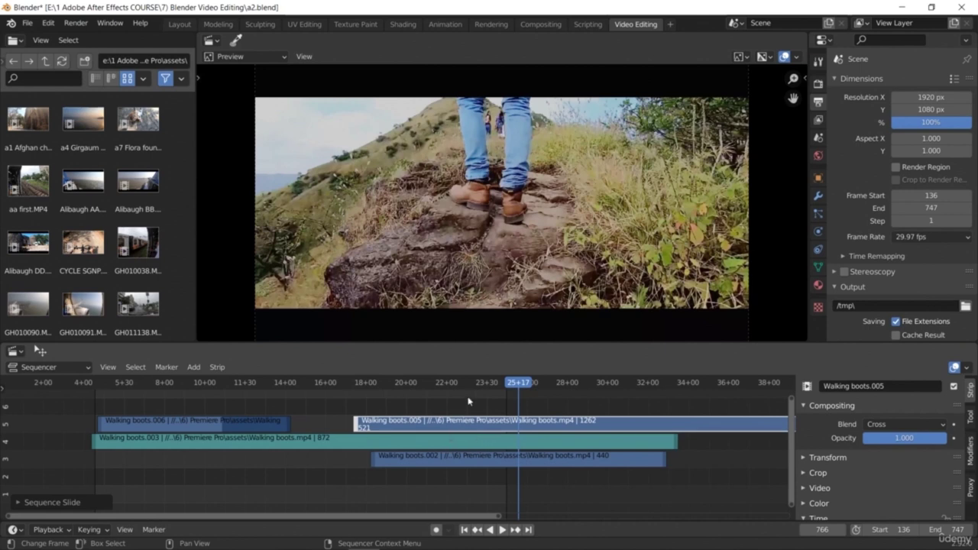
drag(463, 463, 386, 448)
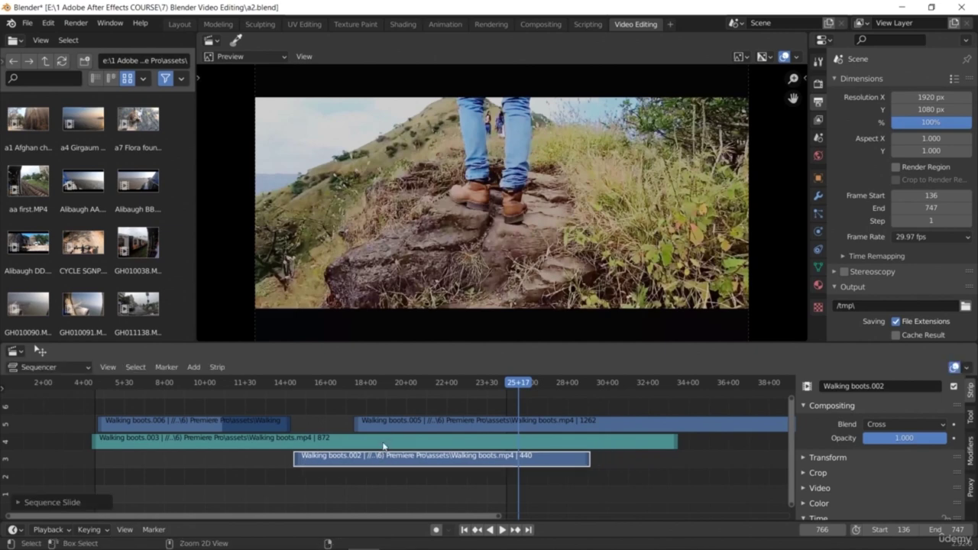
Play the sequence from 13+12 across all three video strips and stop at 23+28
drag(514, 388, 274, 405)
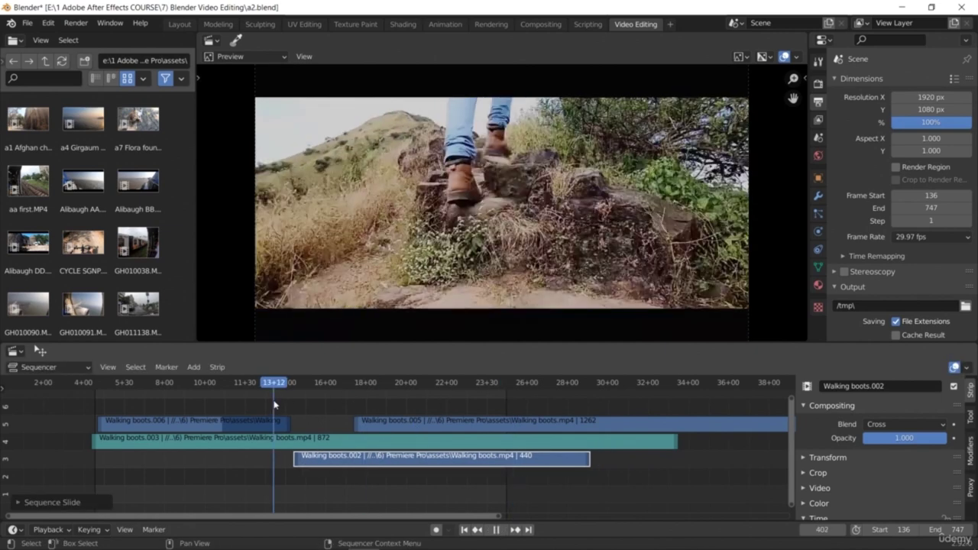
key(space)
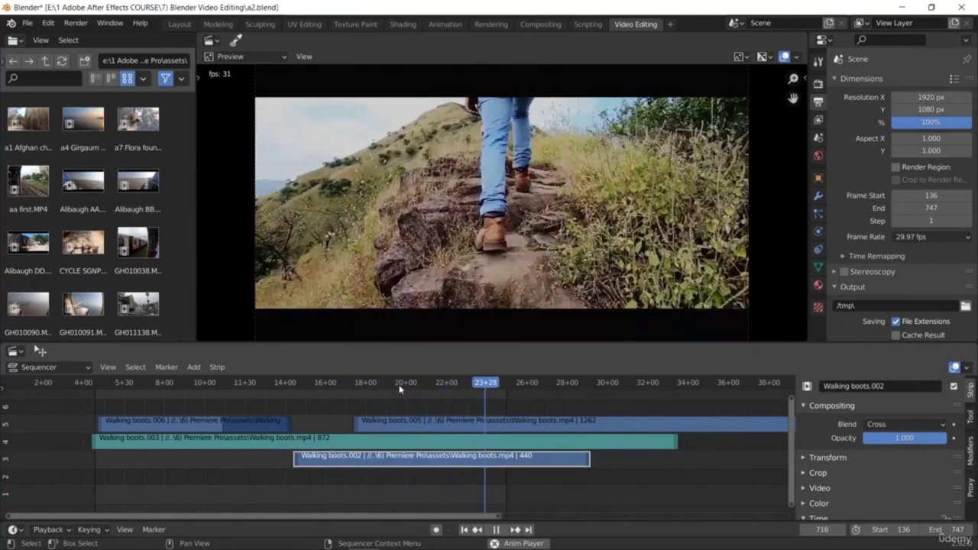
key(space)
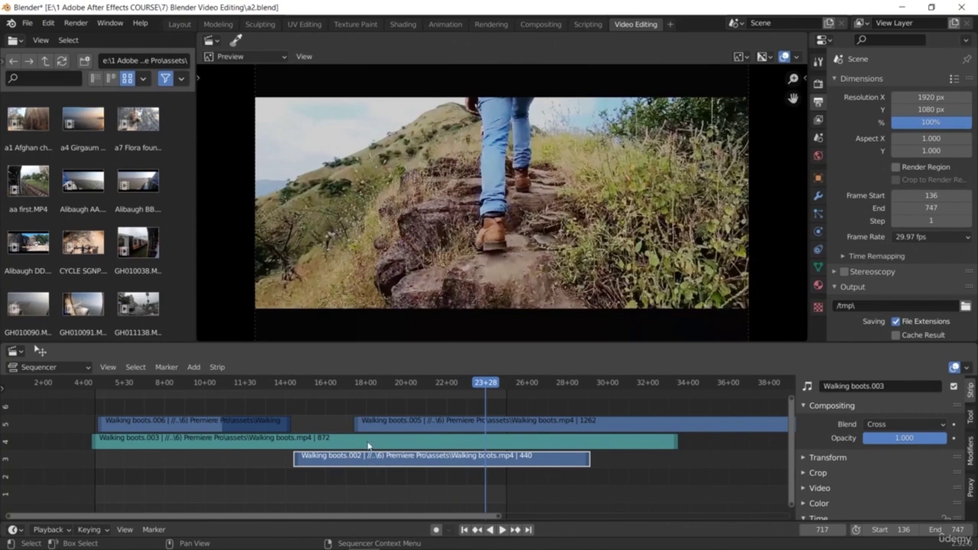
Delete the sound strip on channel 4, the video strip on channel 3 and the last video strip on channel 5
click(368, 446)
key(Delete)
click(341, 461)
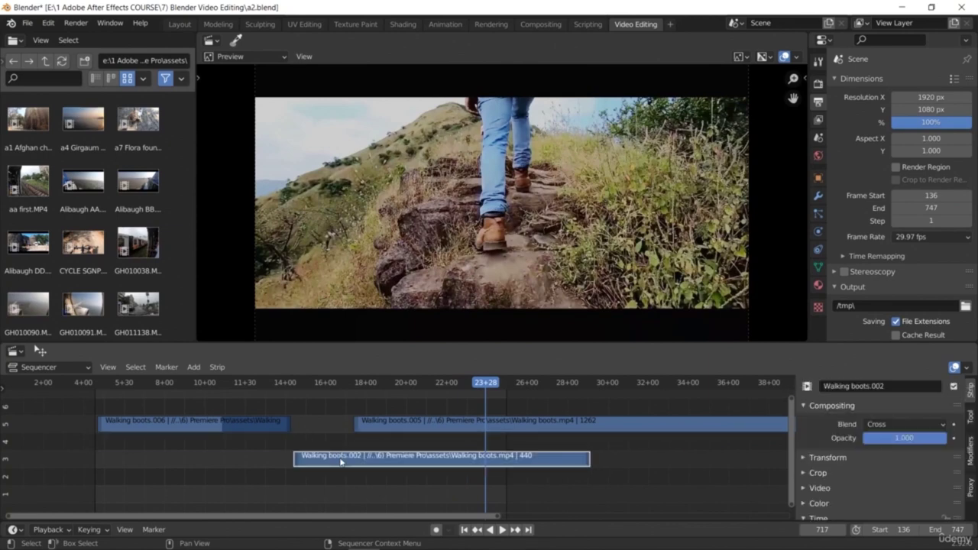
key(Delete)
click(360, 421)
key(Delete)
Move the remaining Walking boots strip to channel 4 with its start at frame 220, and scrub to 10+09
drag(214, 419, 151, 443)
drag(477, 386, 205, 432)
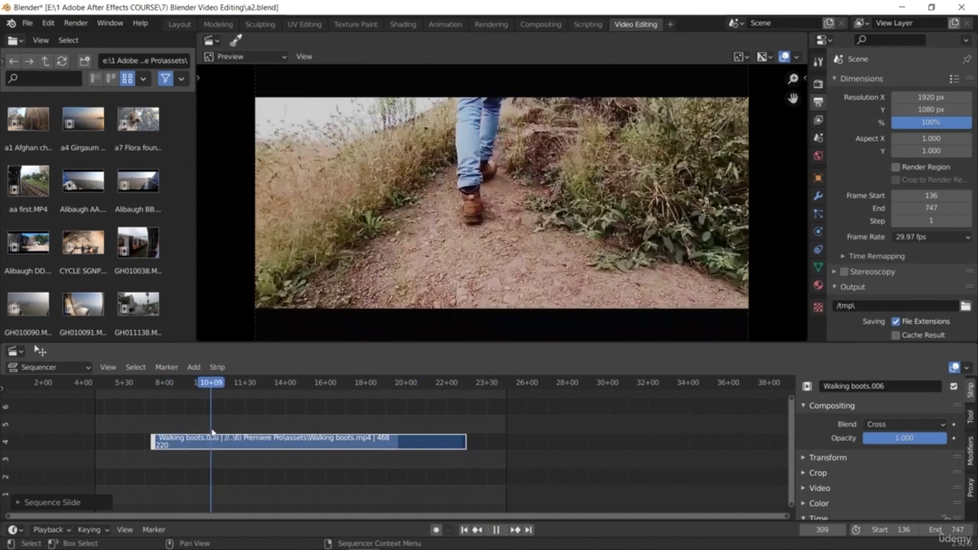
Stop playback, split the channel 4 Walking boots strip at frame 308, and move its first piece down to channel 1
key(space)
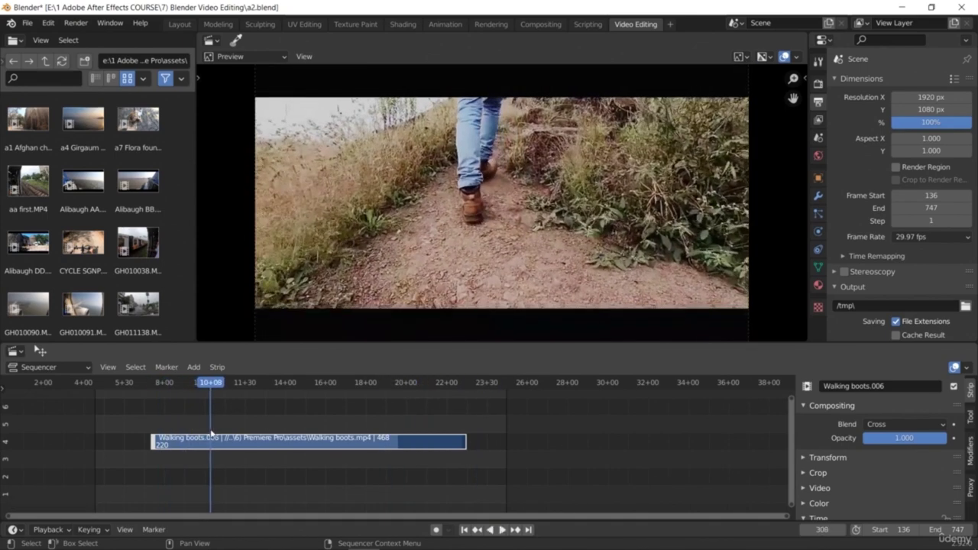
key(k)
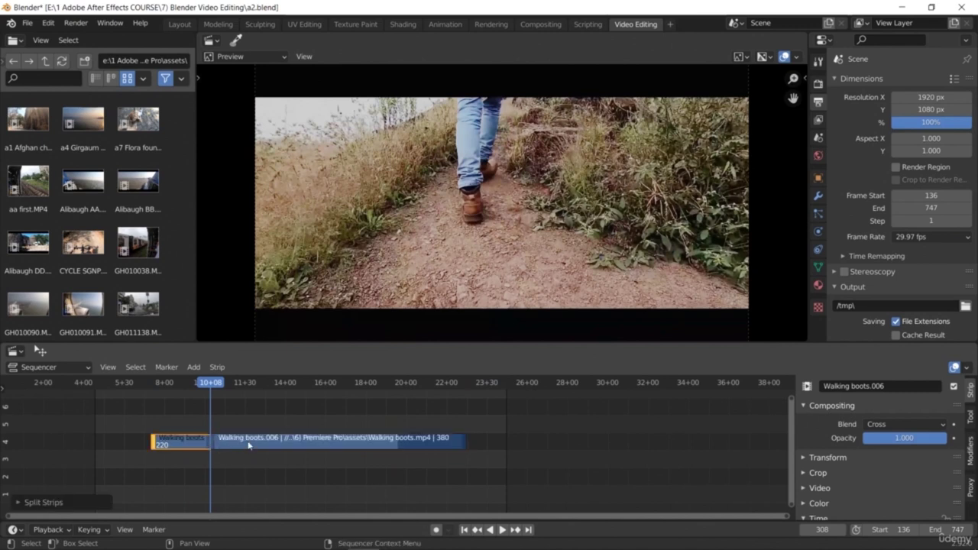
click(232, 442)
click(181, 439)
Extend the start of the remaining channel 4 strip back to frame 226 and play the sequence from near its beginning
drag(181, 439, 156, 443)
click(189, 383)
key(space)
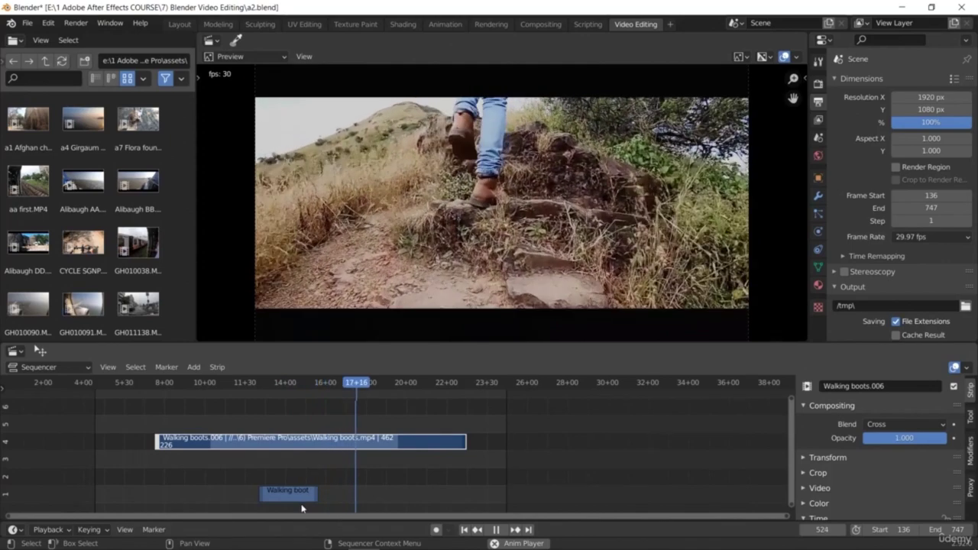
Move the short Walking boots piece from channel 1 to channel 4, beyond the end of the frame range, and stop playback
click(306, 494)
key(g)
click(456, 429)
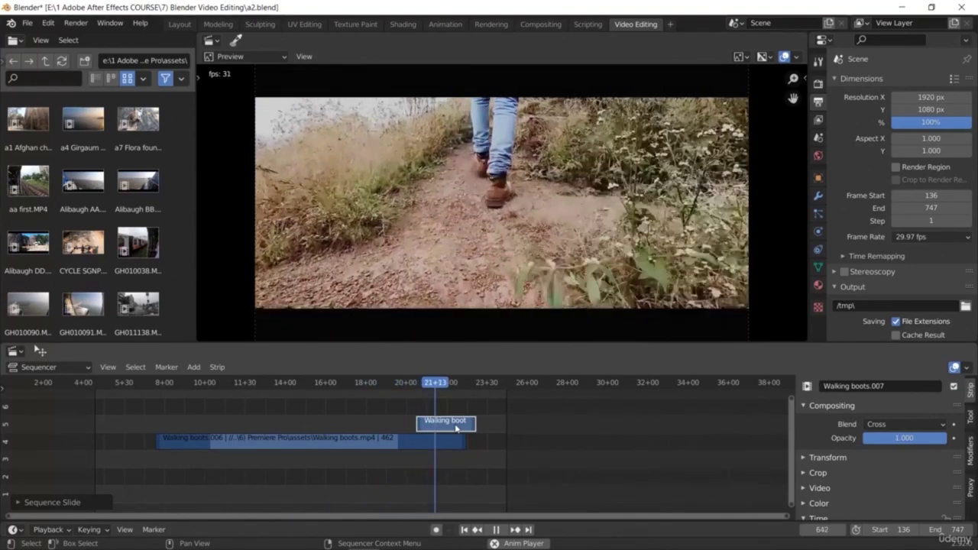
key(space)
key(g)
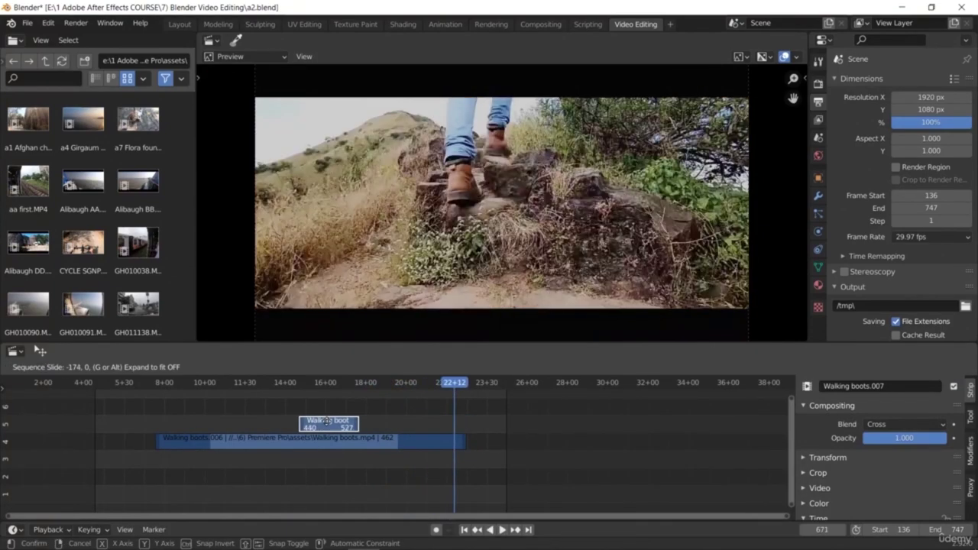
click(560, 441)
Scrub back to 8+21, play the long strip, and stop at 12+17
drag(459, 382, 181, 438)
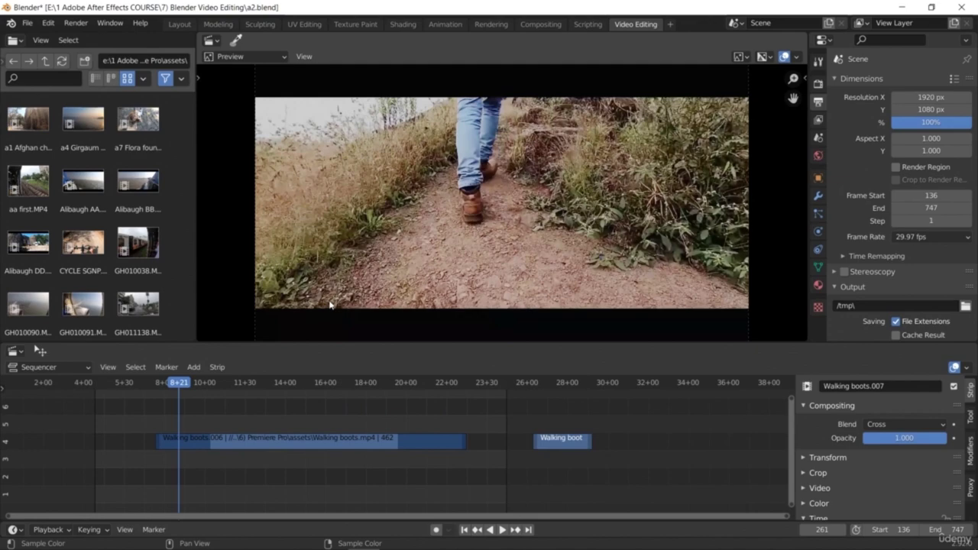
key(space)
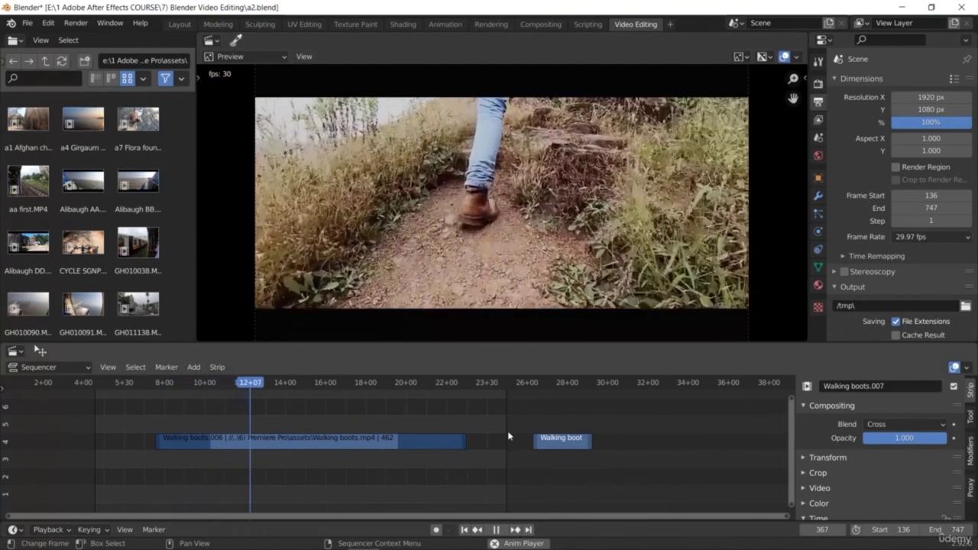
click(553, 443)
key(space)
Place the short piece on channel 3 under the long strip and extend it to run from frame 206 to frame 704
drag(553, 447, 143, 462)
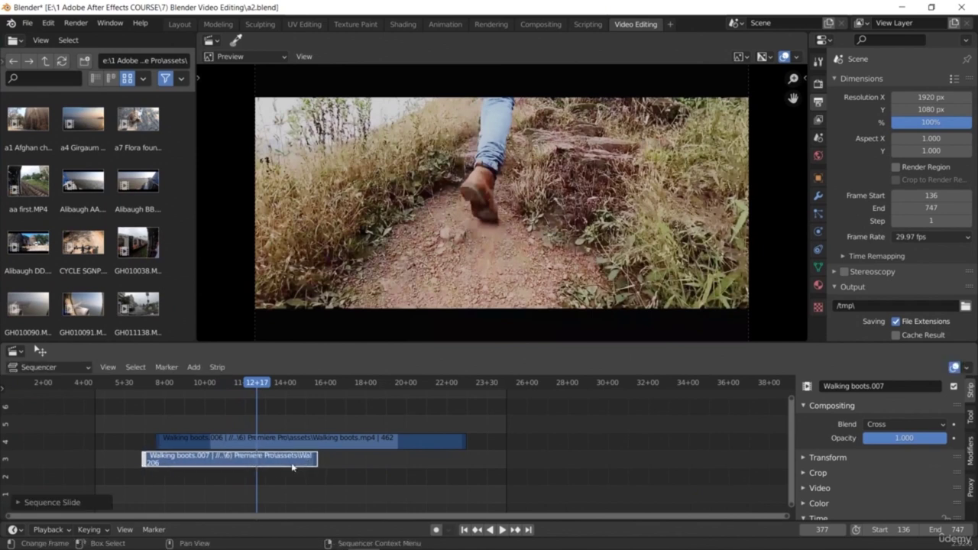
click(319, 459)
drag(316, 459, 477, 463)
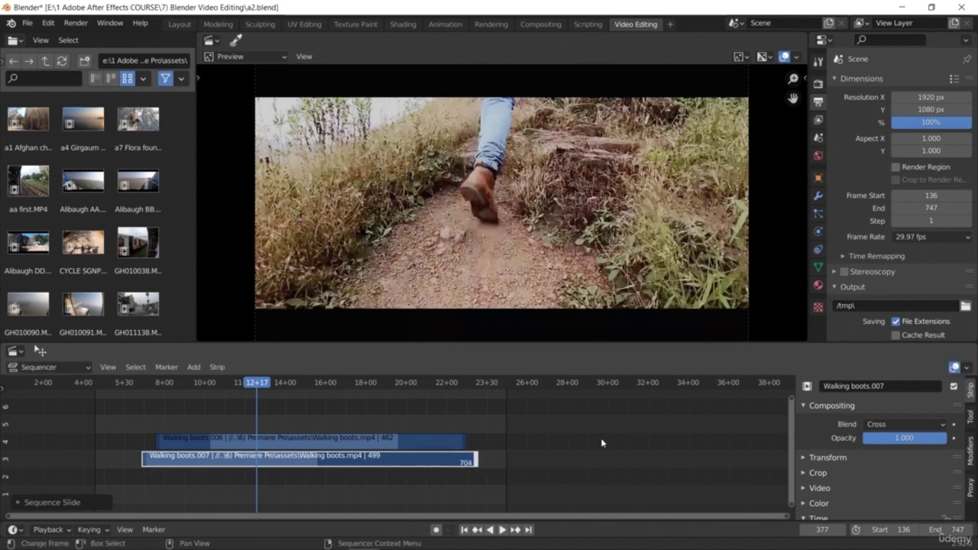
click(602, 440)
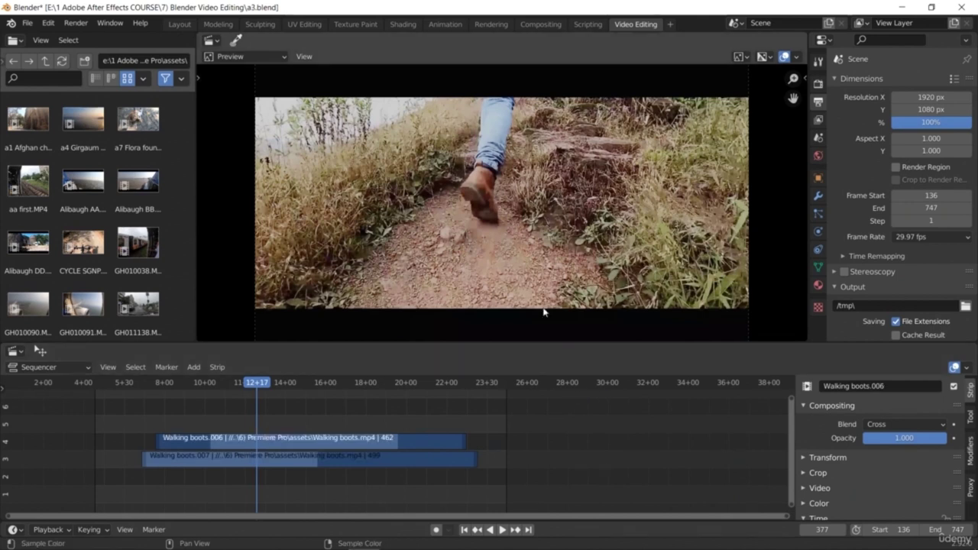
Play briefly from 12+17, and delete both Walking boots strips on channels 4 and 3
key(space)
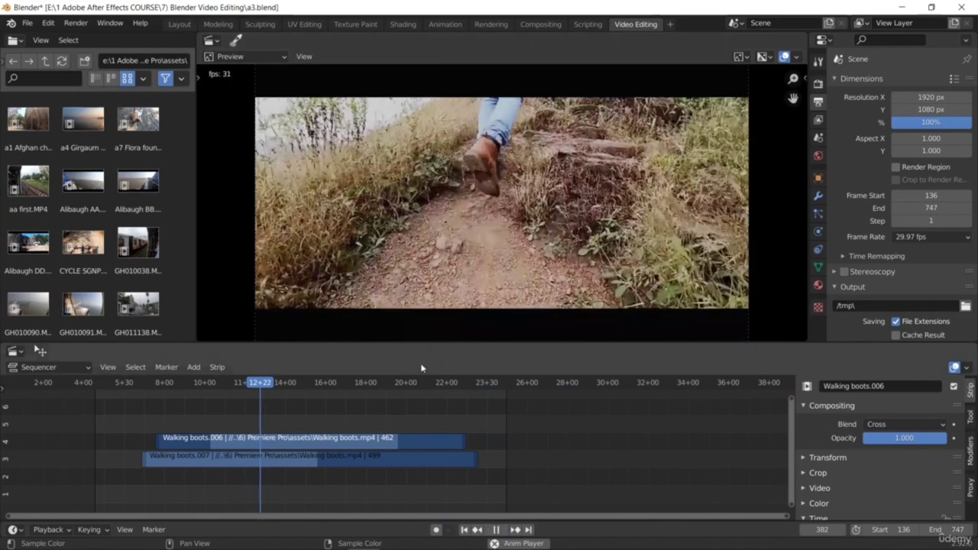
click(329, 442)
key(Delete)
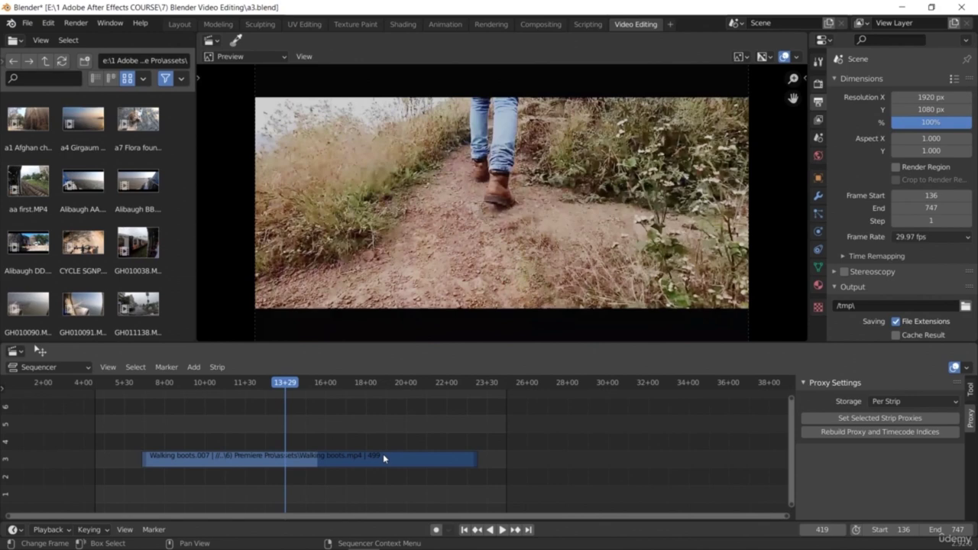
click(382, 453)
key(Delete)
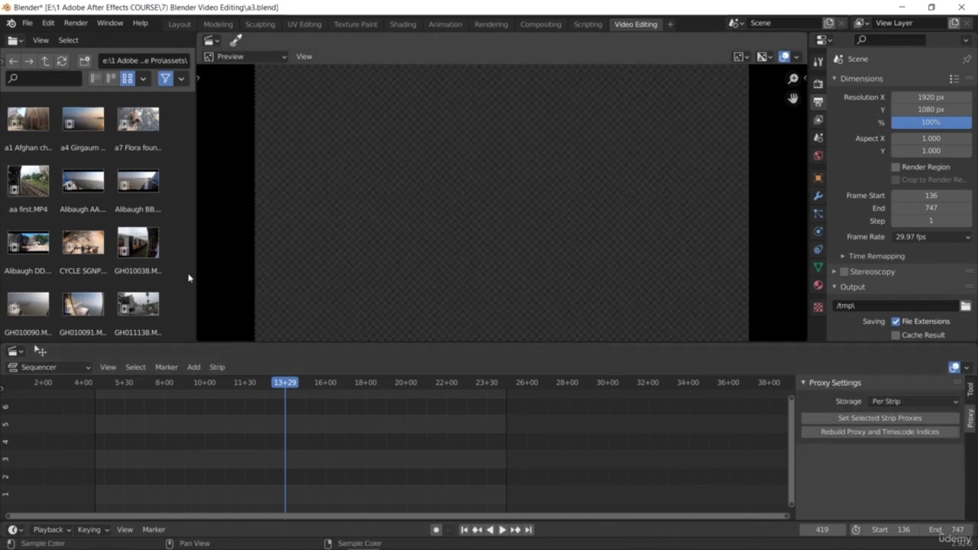
Add the Alibaugh AA clip to the sequencer, with video on channel 4 and sound on channel 3, starting before the frame range
mouse_move(191, 188)
mouse_down()
mouse_move(187, 344)
mouse_move(189, 260)
mouse_move(207, 185)
mouse_up()
click(78, 189)
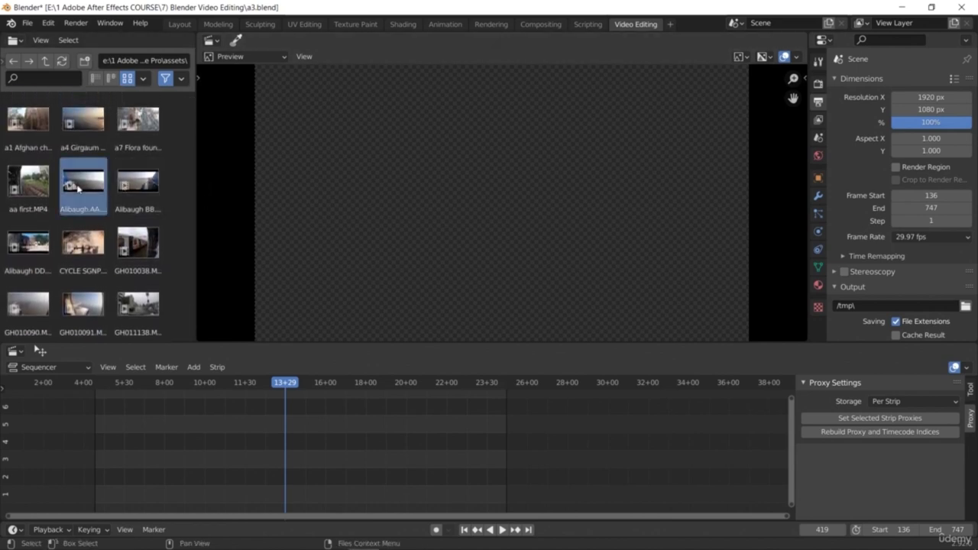
drag(83, 197, 203, 439)
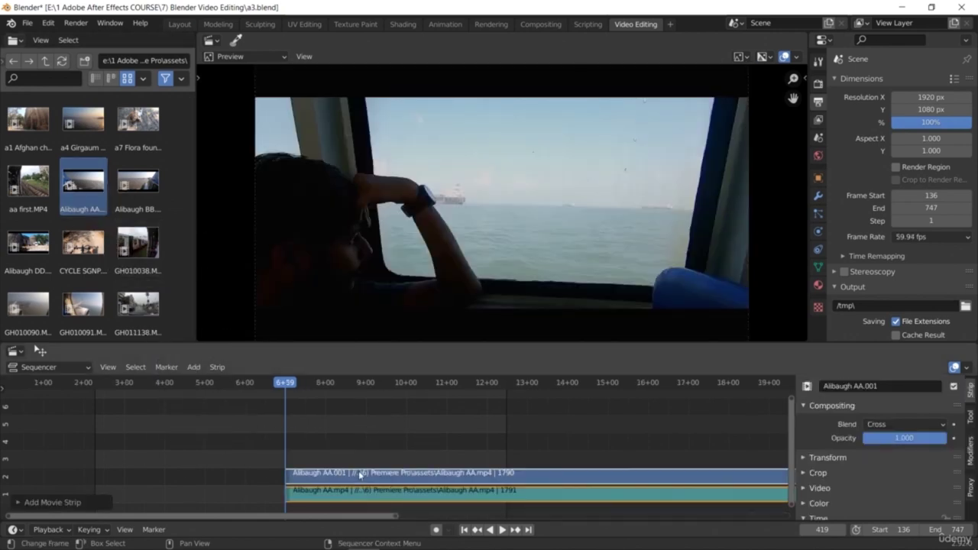
drag(351, 480, 262, 429)
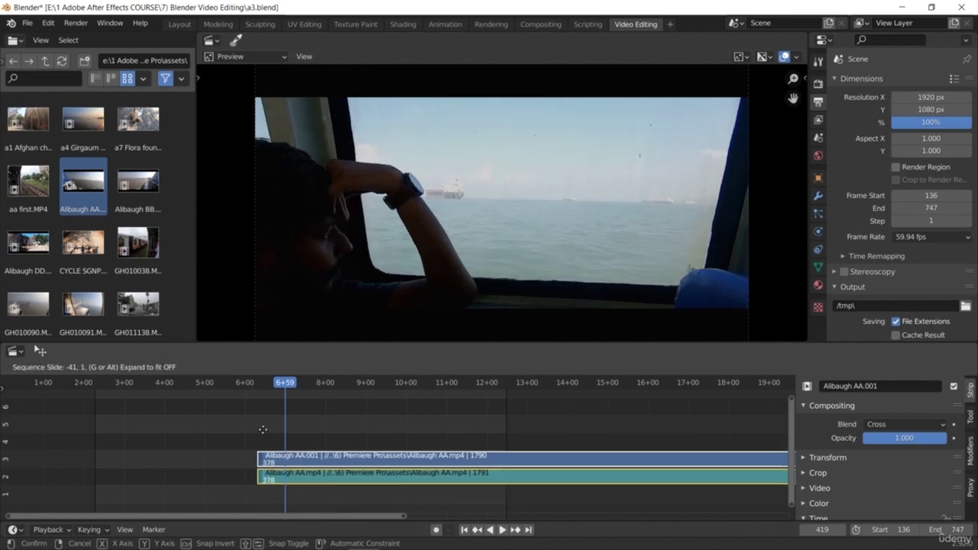
drag(125, 426, 169, 465)
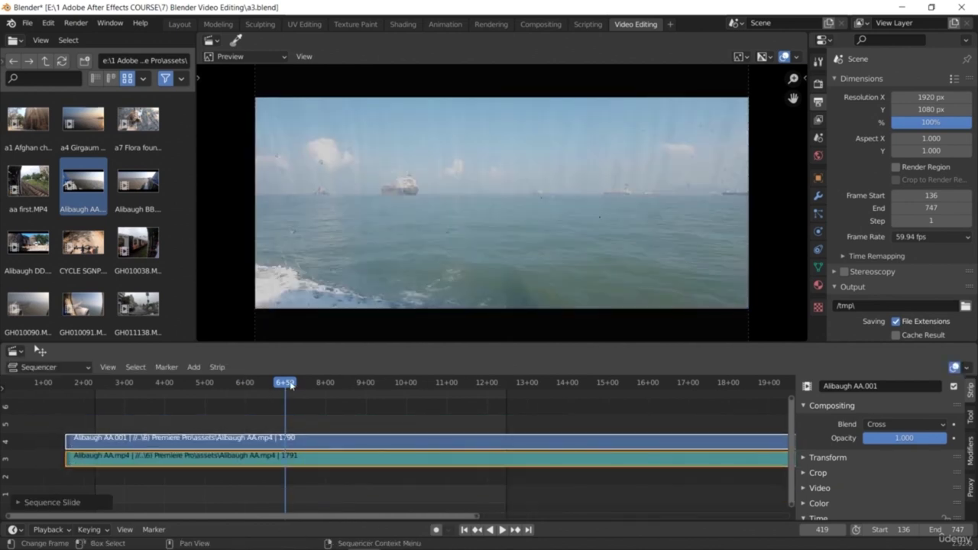
Play the Alibaugh AA clip from the start of the frame range, pausing at 5+23, to find where the boat shot begins
click(155, 395)
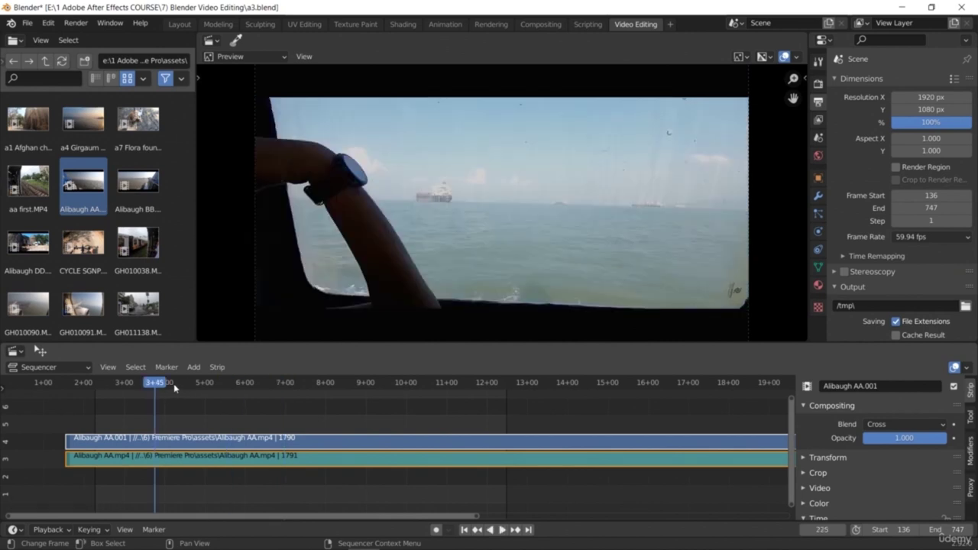
click(96, 396)
key(space)
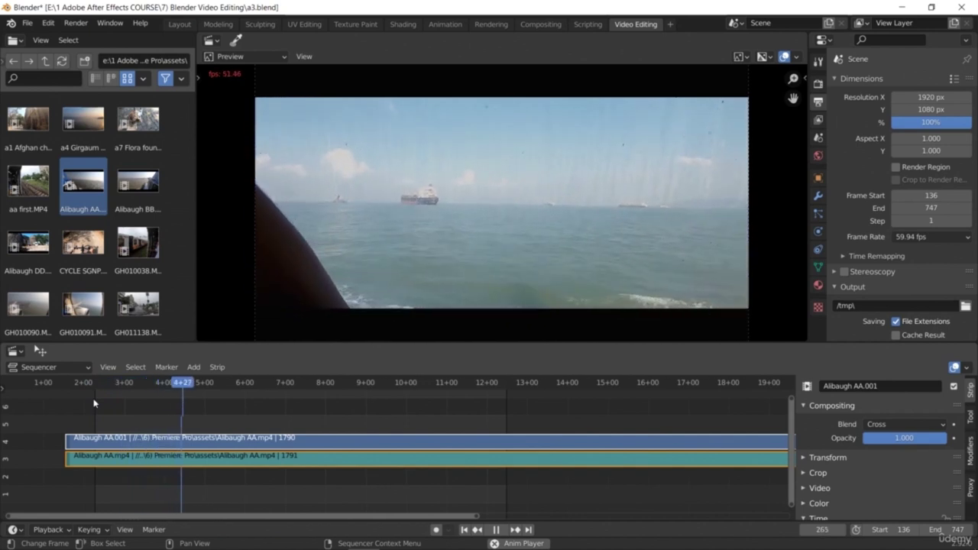
key(space)
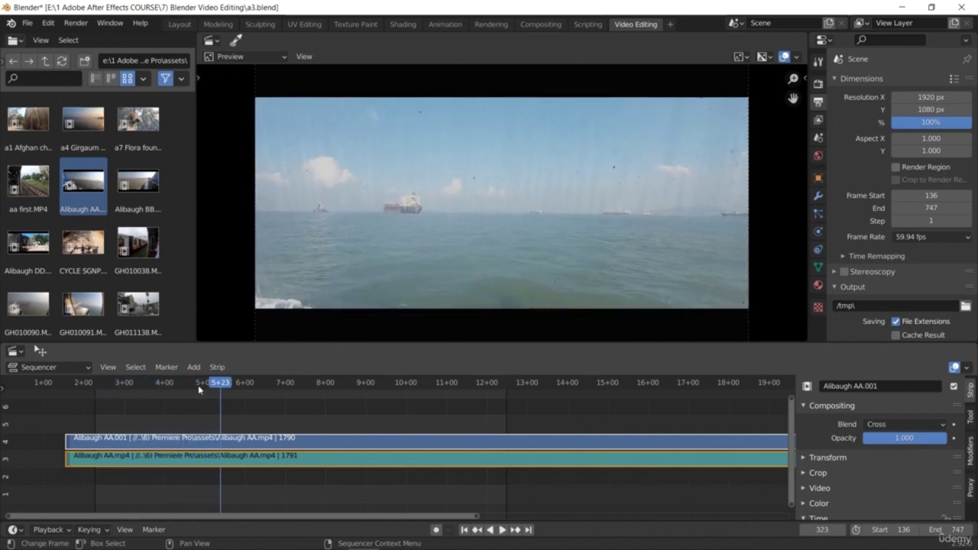
key(space)
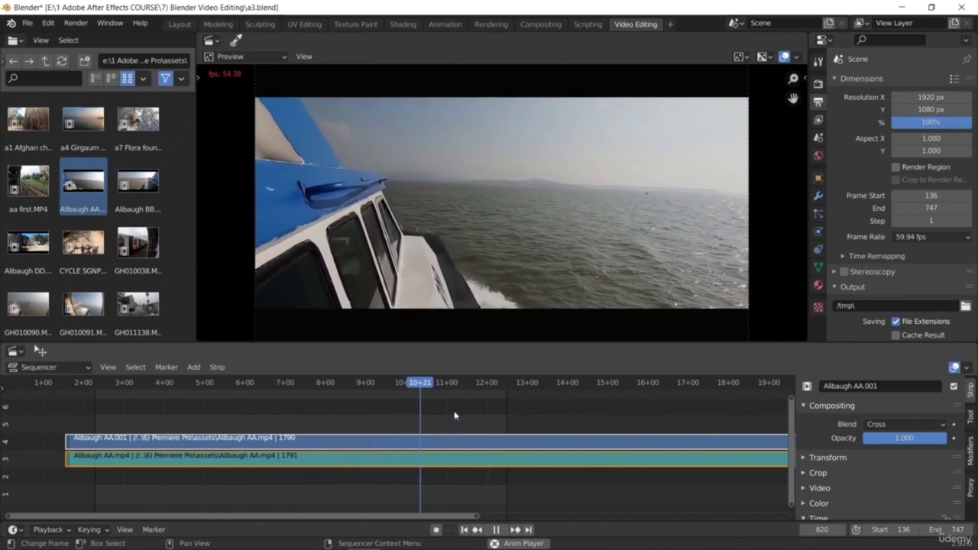
key(space)
Scrub to 9+59 and split the Alibaugh AA video and sound strips there
drag(474, 394, 562, 470)
drag(665, 491, 407, 490)
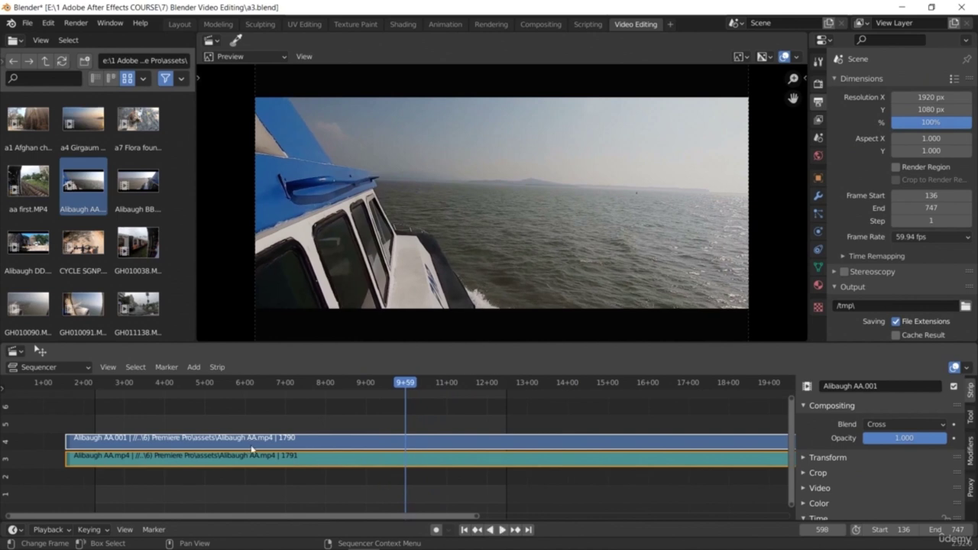
right_click(365, 444)
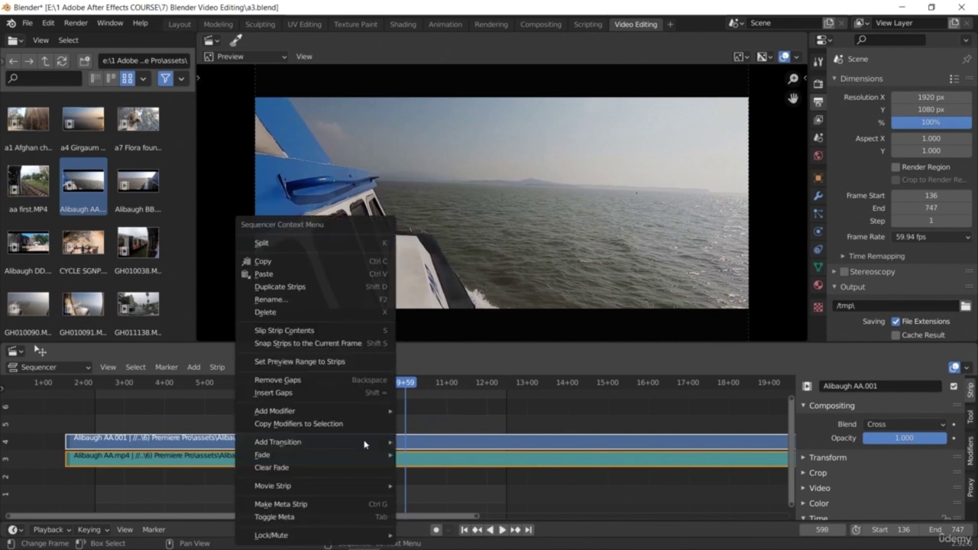
click(351, 246)
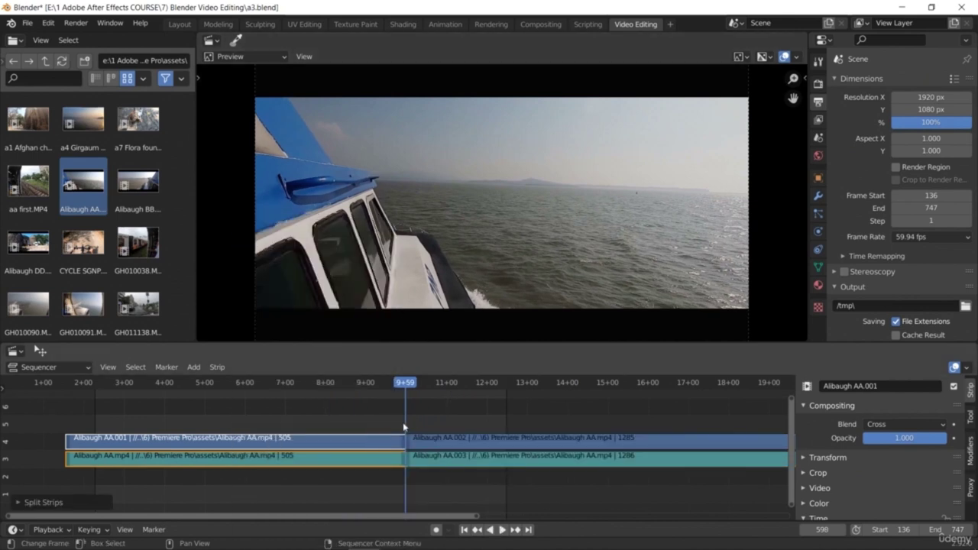
Delete the video and sound pieces before the cut at 9+59
click(351, 454)
click(347, 446)
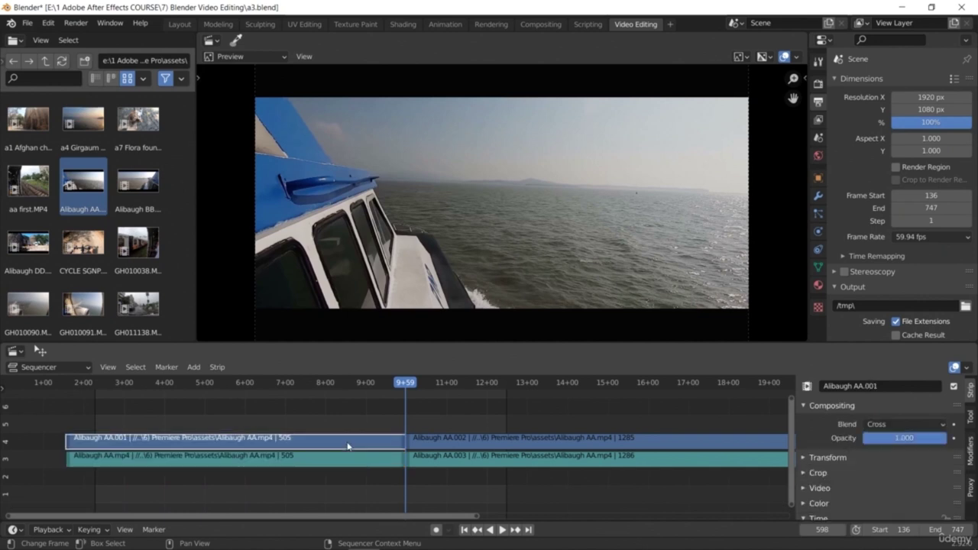
key(Delete)
click(348, 454)
key(Delete)
Move the remaining video strip on channel 4 to just after the frame range start, and delete the remaining sound strip
click(433, 443)
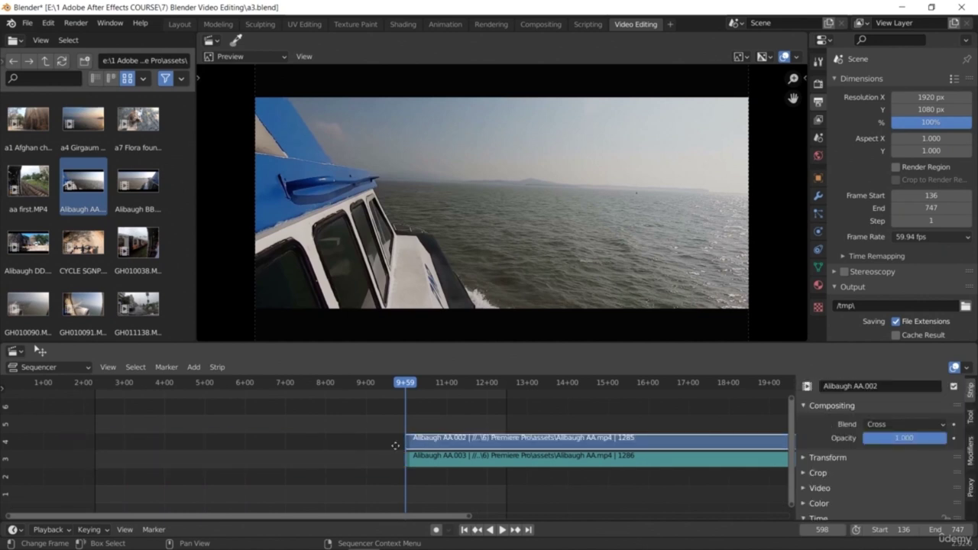
key(g)
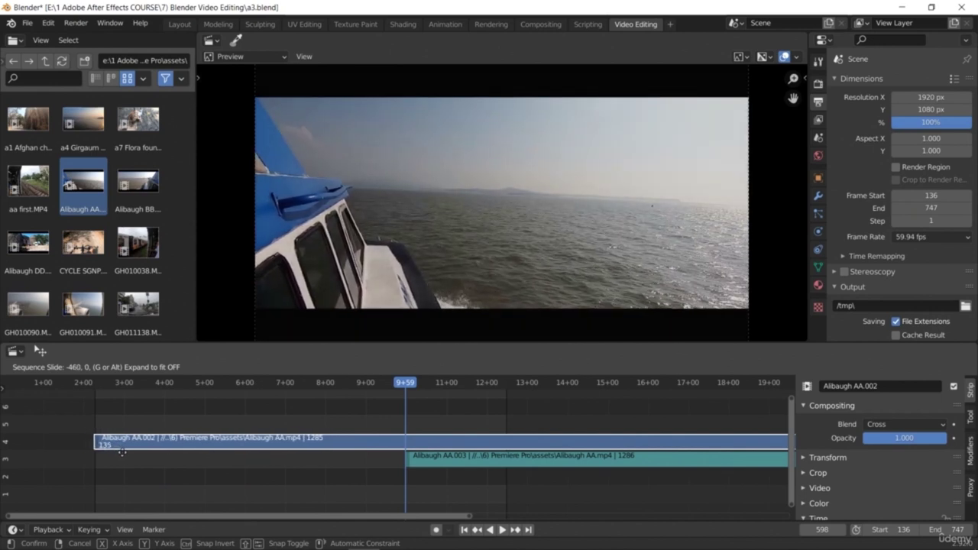
click(164, 447)
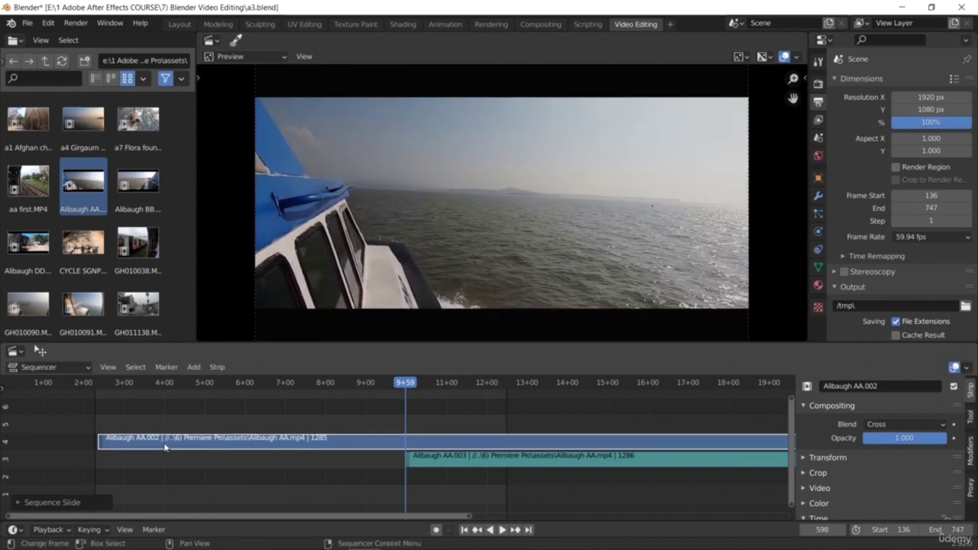
click(447, 463)
key(Delete)
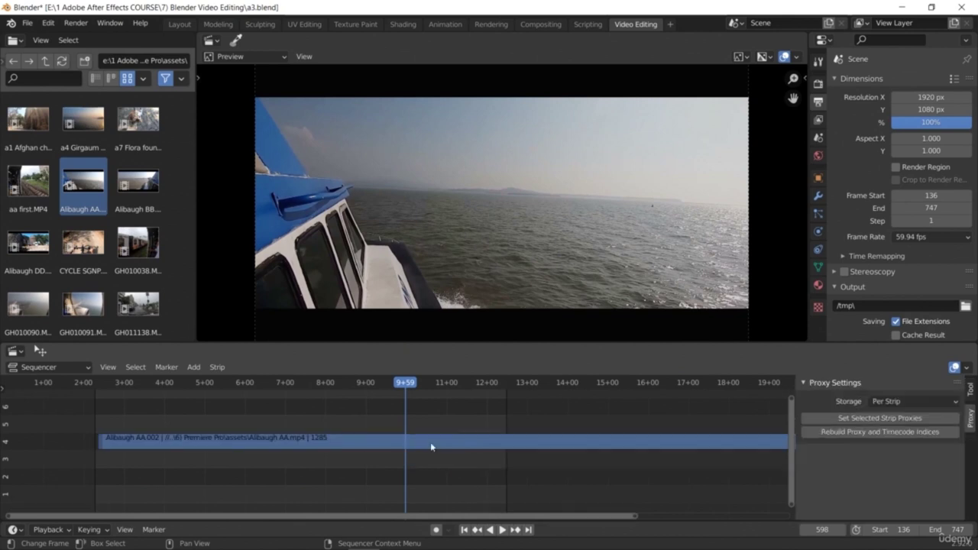
Play the remaining Alibaugh AA strip from its beginning, and scrub through its shots to 10+11
key(space)
click(327, 402)
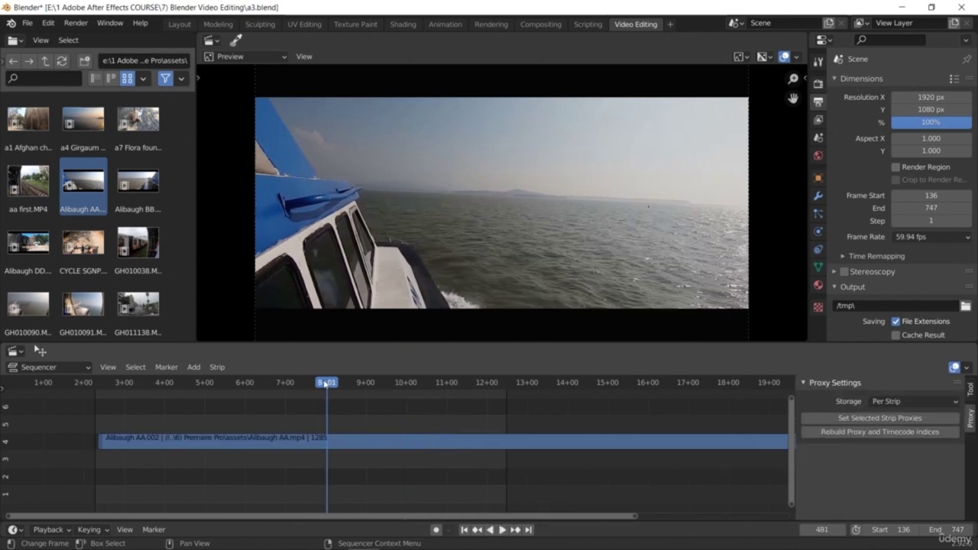
click(112, 421)
key(space)
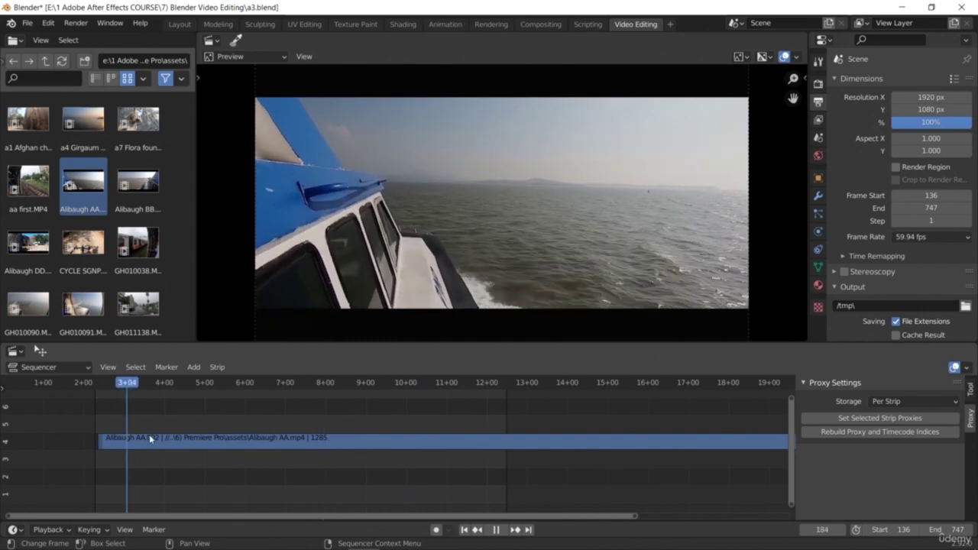
click(396, 478)
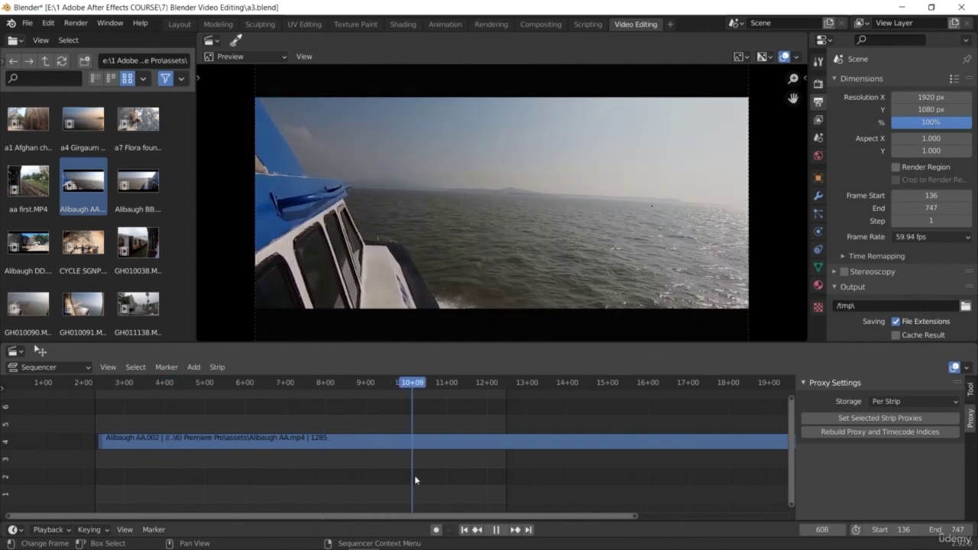
drag(458, 483, 404, 488)
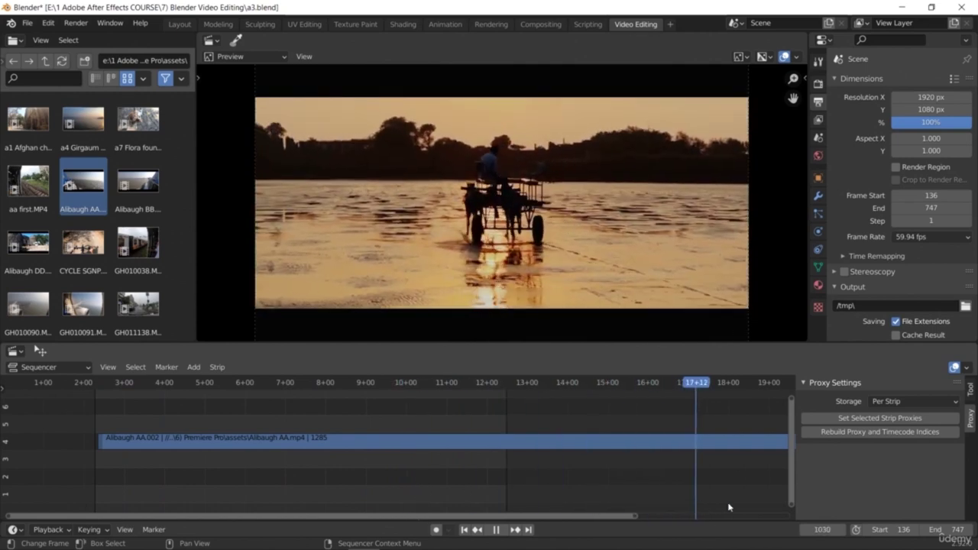
drag(470, 504, 426, 503)
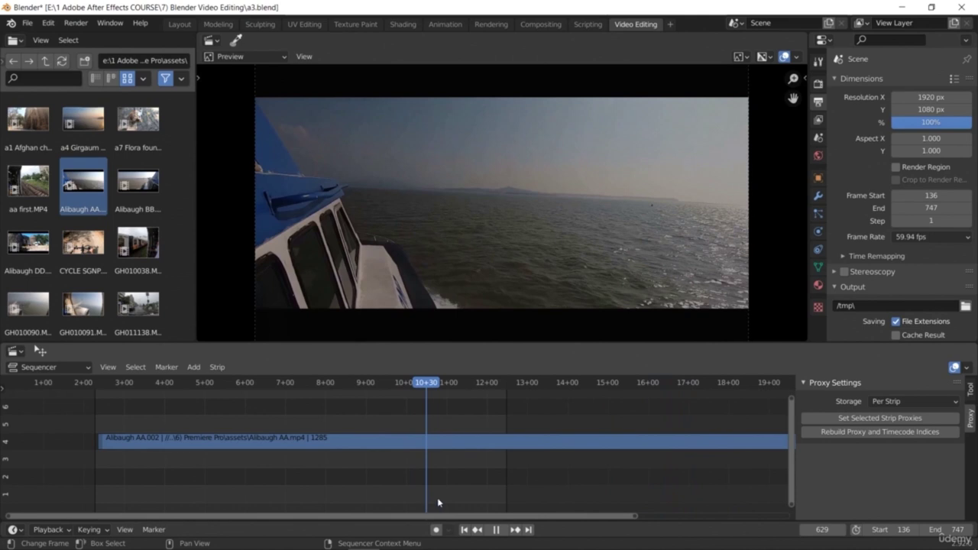
key(Left)
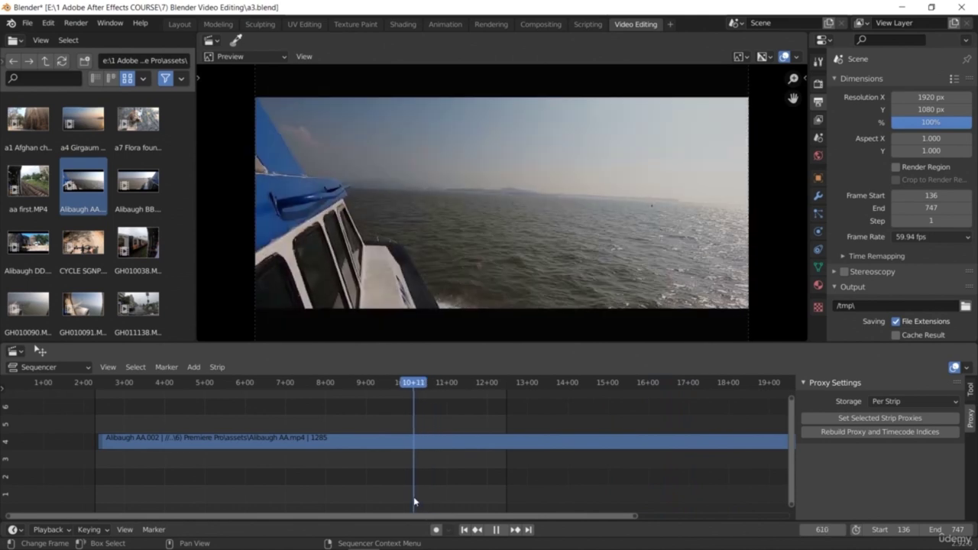
Scrub to 10+10, split the Alibaugh AA video strip there, and delete the piece after the cut
drag(414, 501, 414, 500)
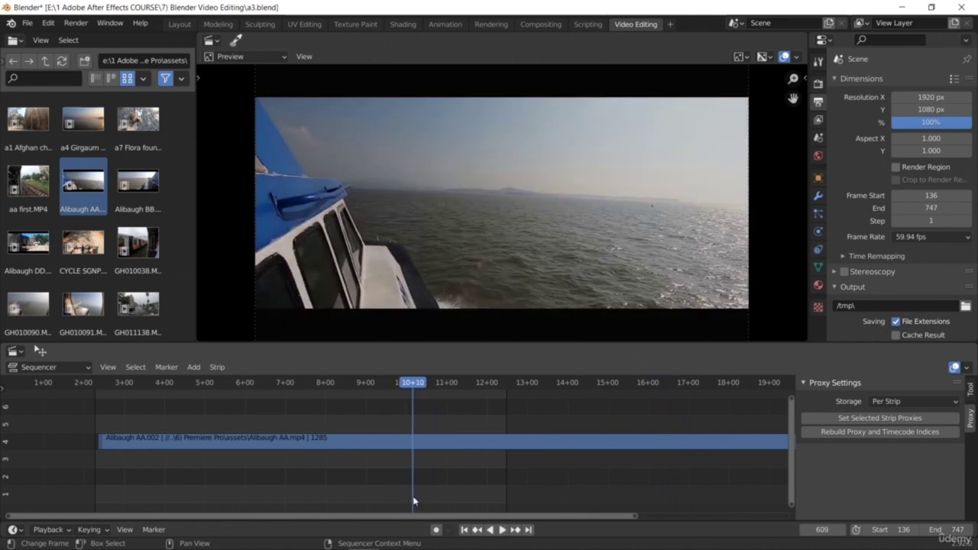
drag(414, 501, 413, 501)
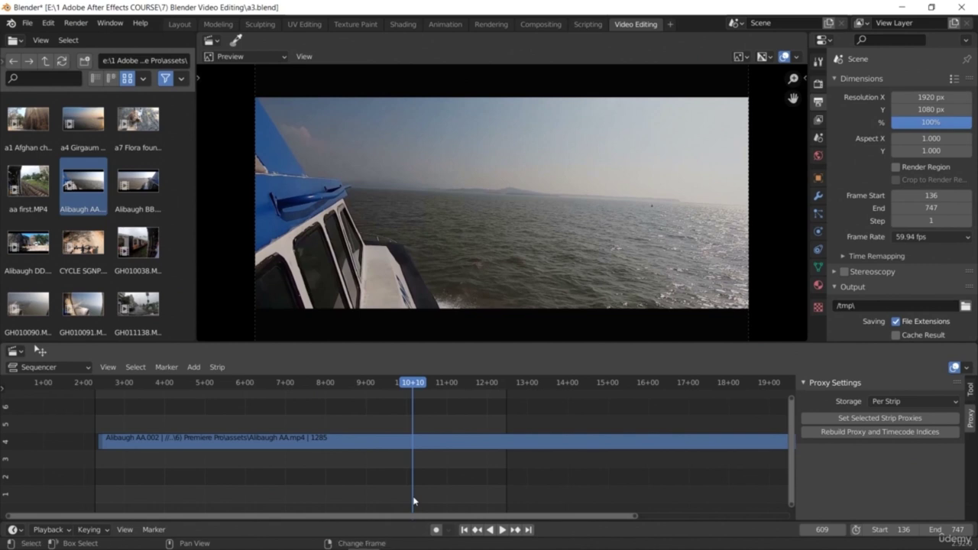
click(439, 439)
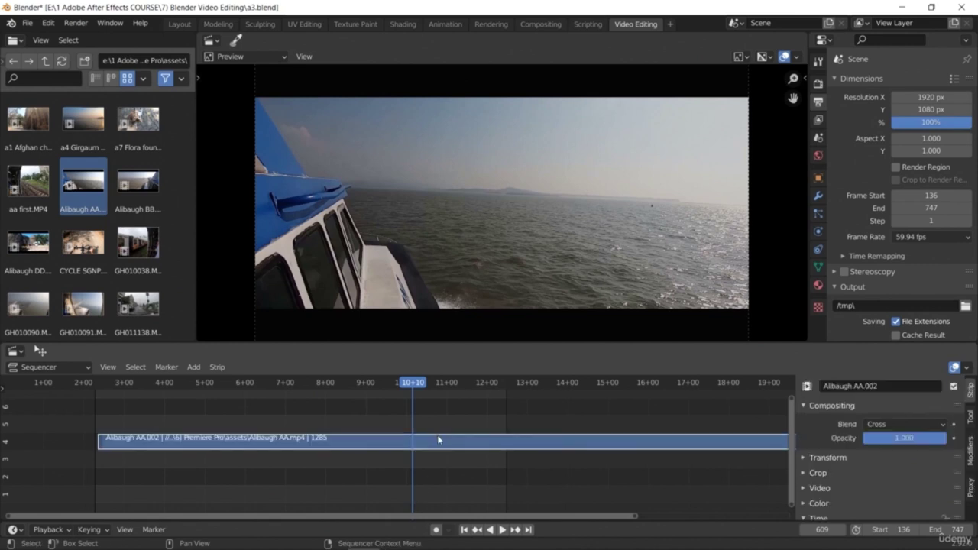
key(k)
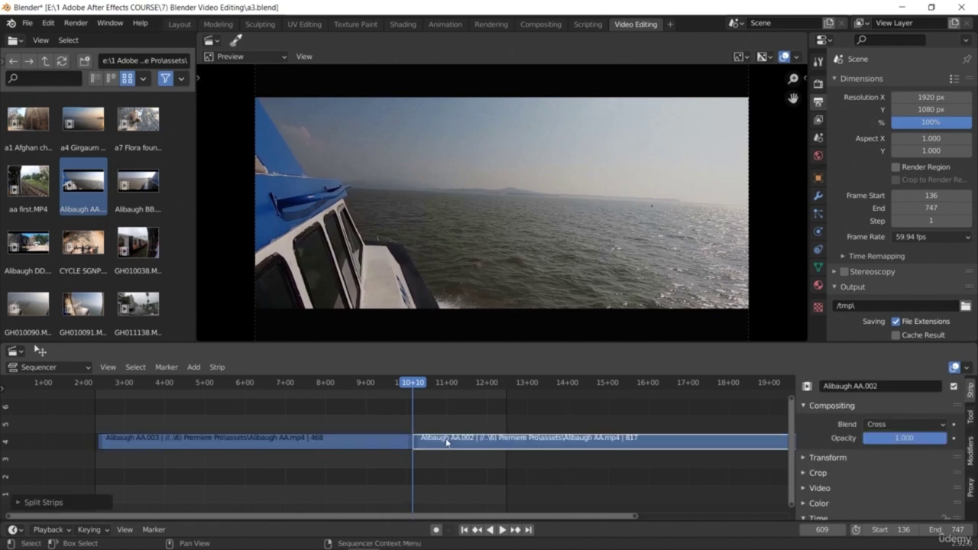
key(Delete)
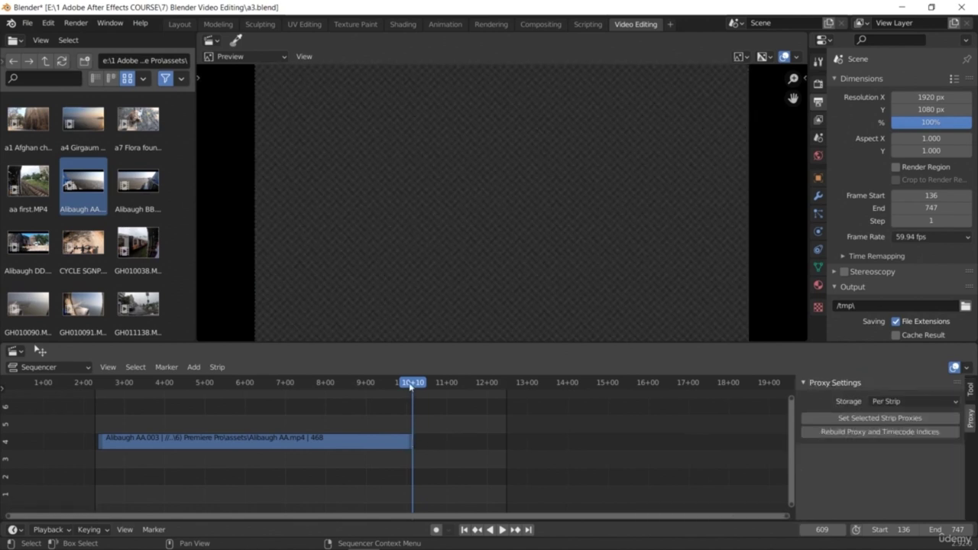
Move the remaining Alibaugh AA strip along channel 4 so that it starts at frame 206
click(280, 448)
key(g)
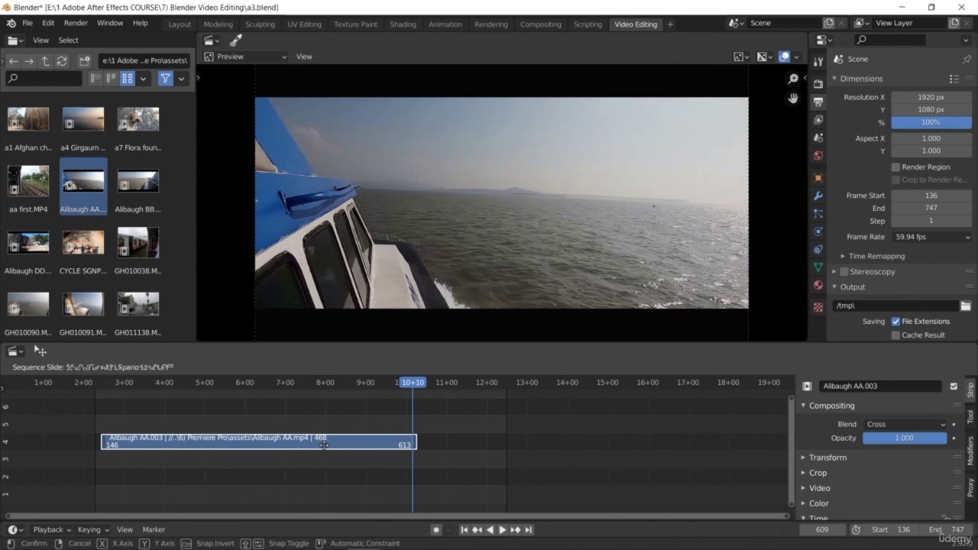
click(324, 444)
click(137, 442)
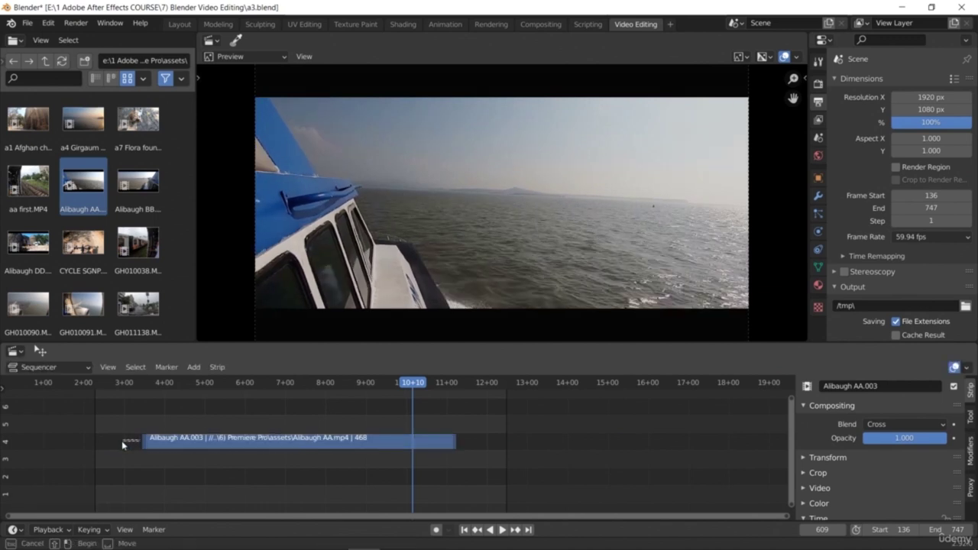
click(145, 446)
click(180, 428)
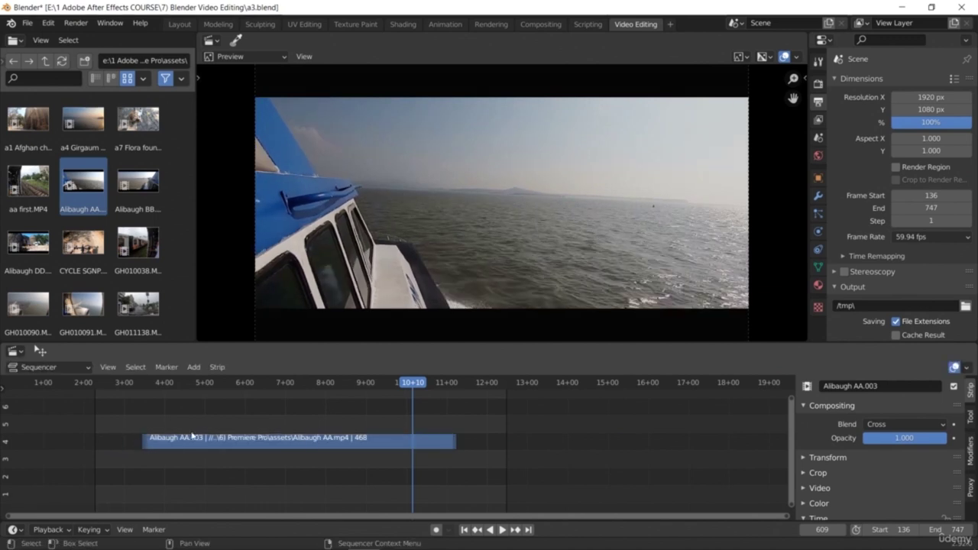
Extend the Alibaugh AA strip's end to frame 714 and its start back to frame 138
drag(455, 448, 483, 444)
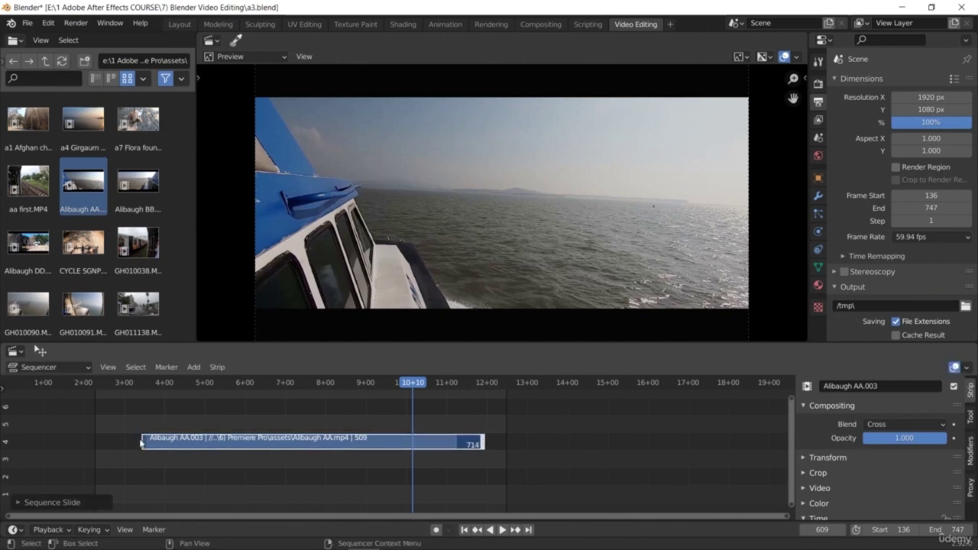
mouse_move(143, 443)
mouse_down()
mouse_move(94, 446)
mouse_move(143, 451)
mouse_up()
click(147, 413)
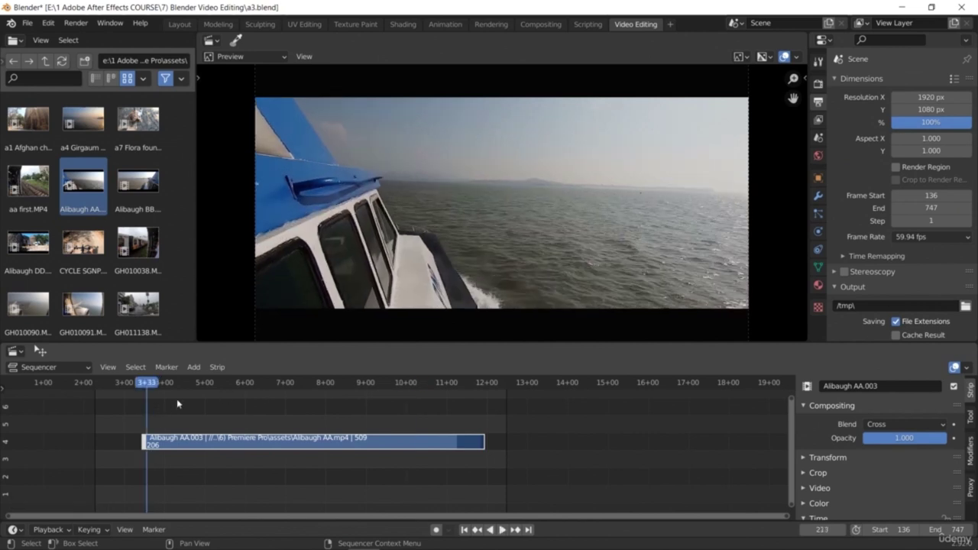
key(g)
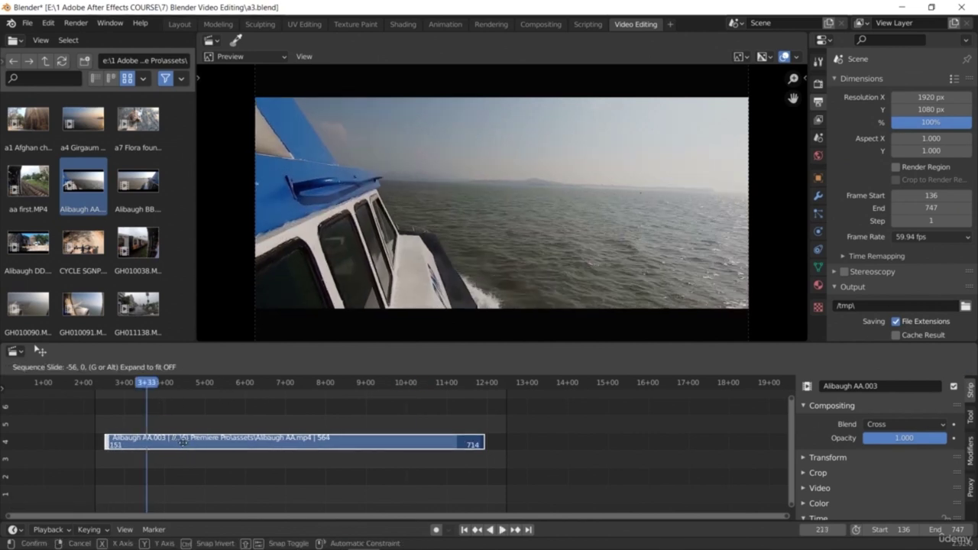
click(175, 442)
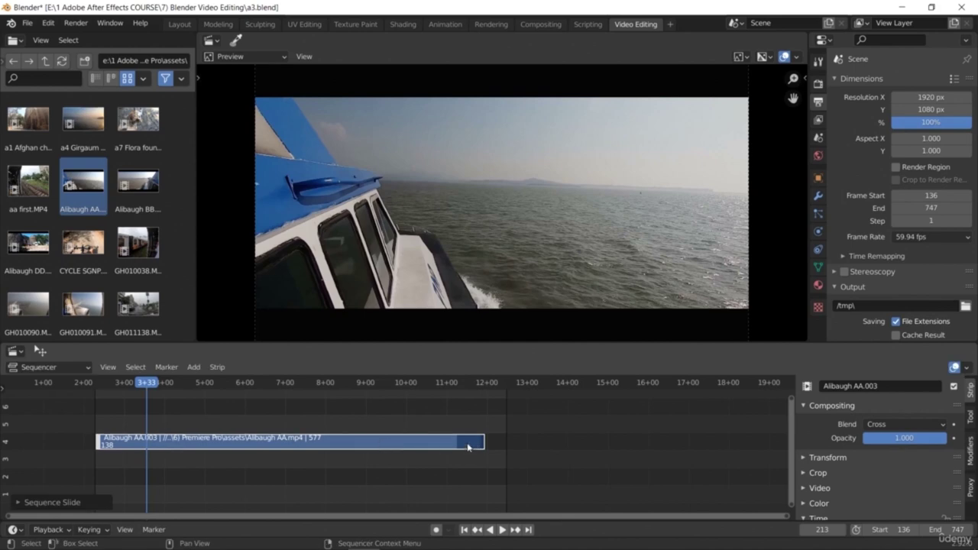
Play the extended strip, return the playhead to the frame range start, and play the opening again
key(space)
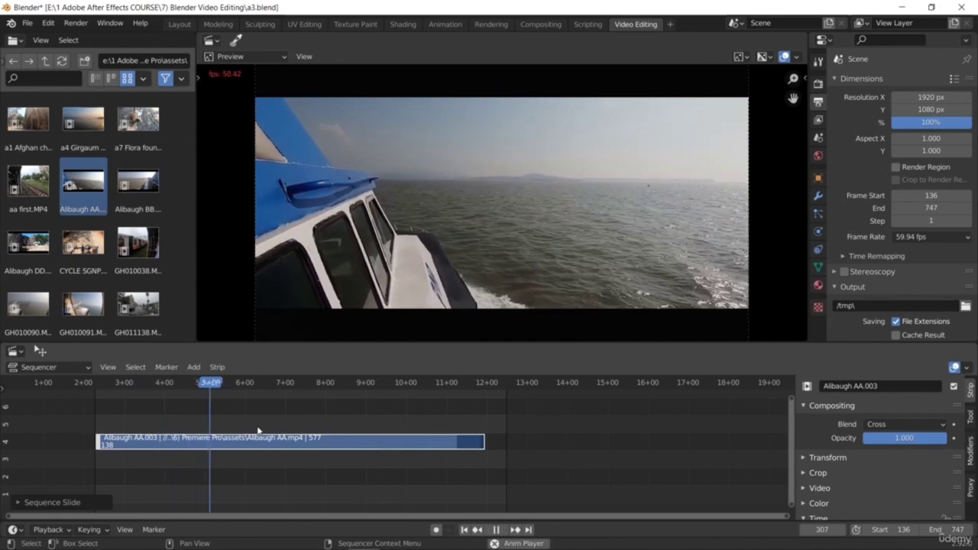
key(space)
drag(264, 383, 85, 416)
key(space)
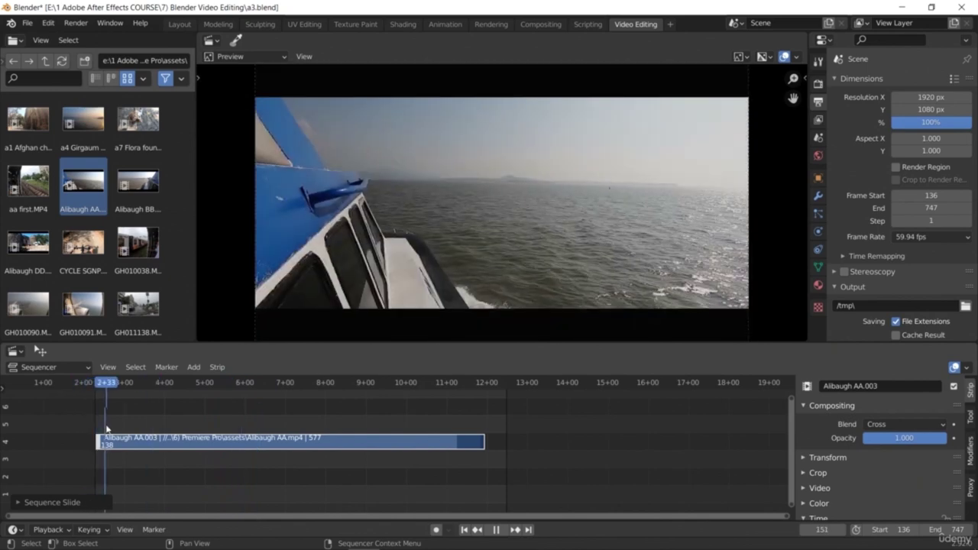
key(space)
Add a Fade In to the Alibaugh AA strip and play it from the start
right_click(206, 448)
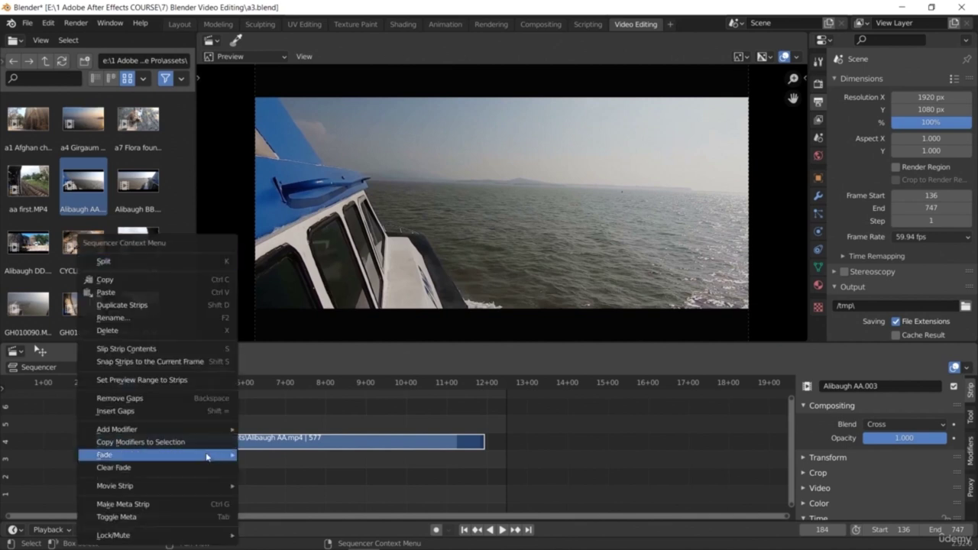
mouse_move(208, 457)
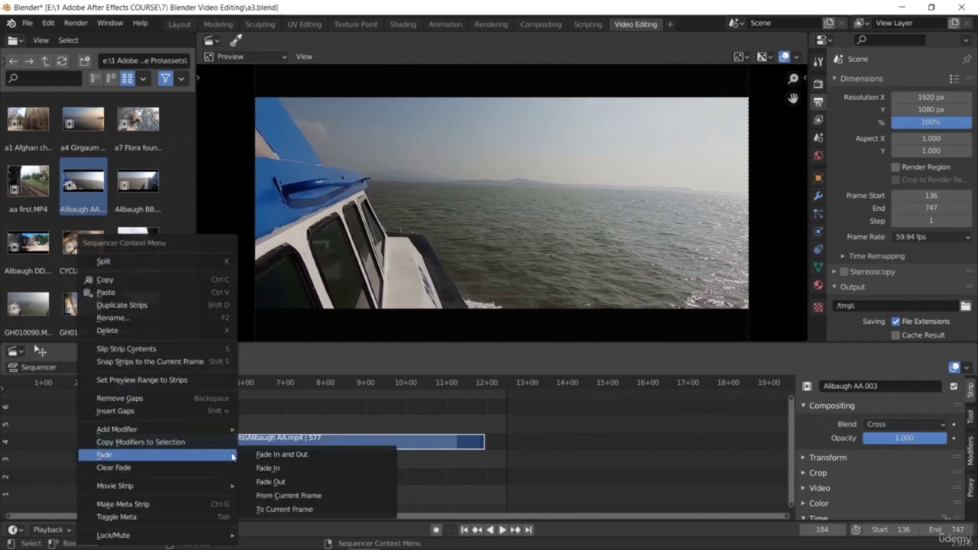
click(300, 468)
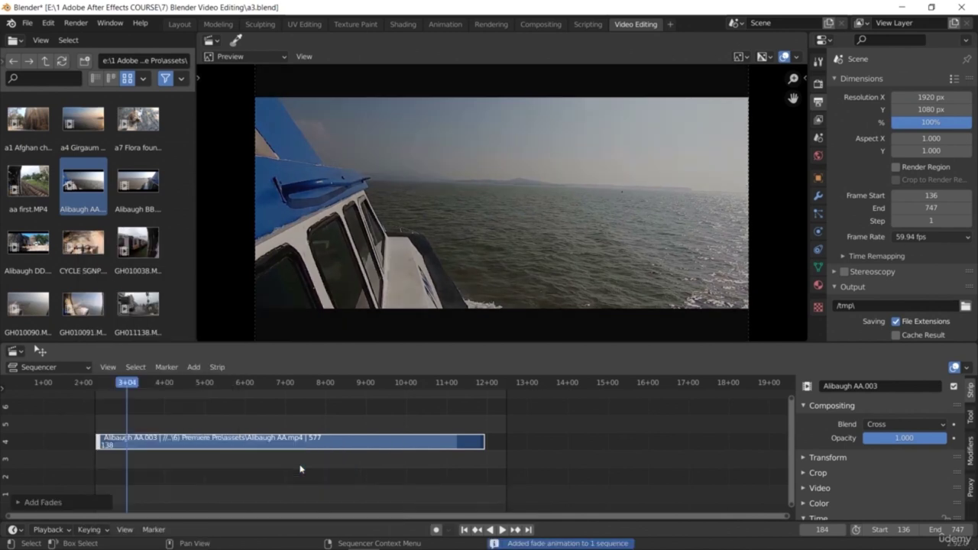
click(95, 388)
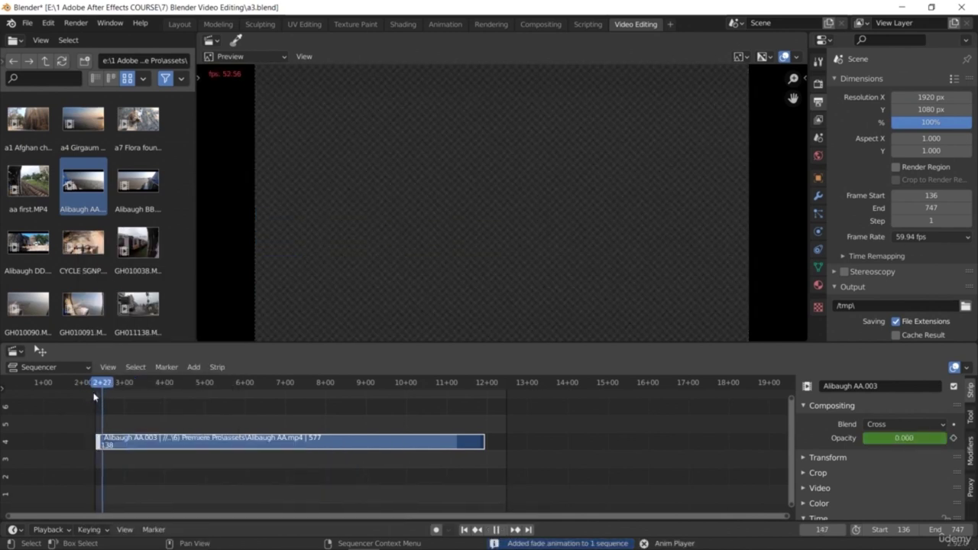
key(space)
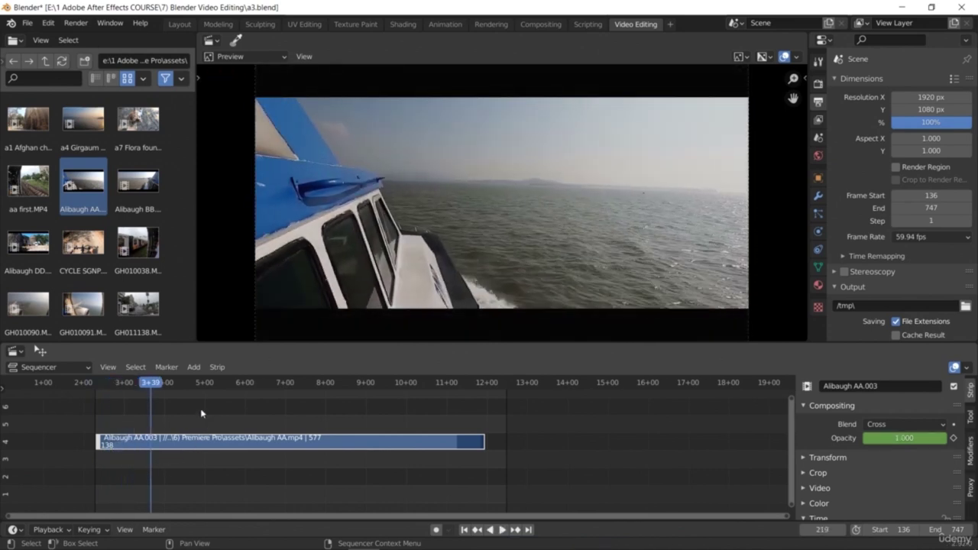
Add a Color strip on channel 3 at the start of the frame range, and play the fade over it
click(193, 367)
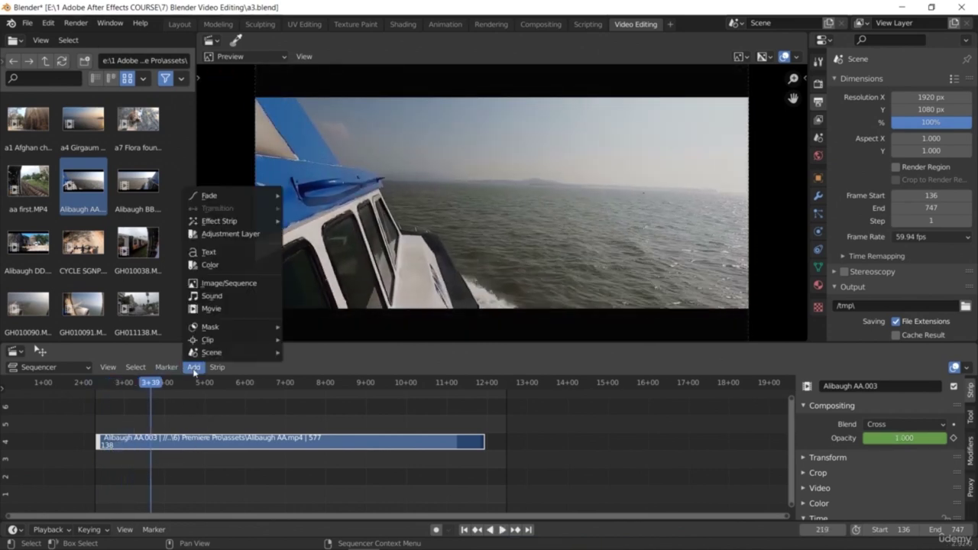
click(229, 265)
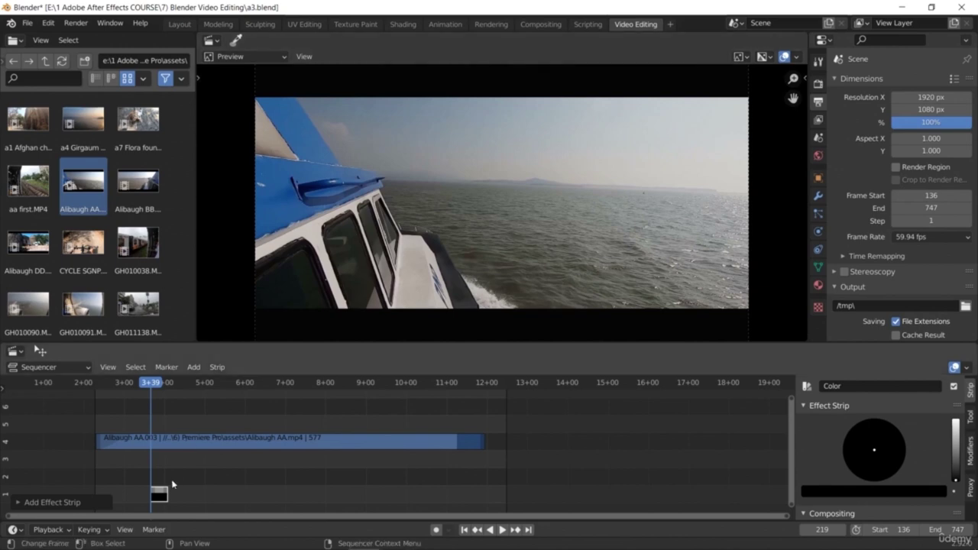
drag(159, 494, 124, 466)
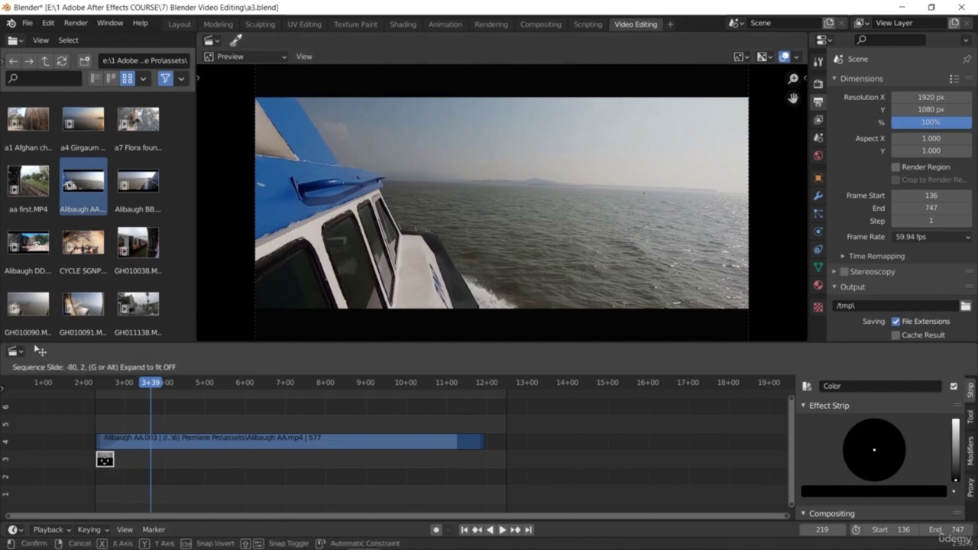
click(40, 351)
drag(151, 385, 96, 393)
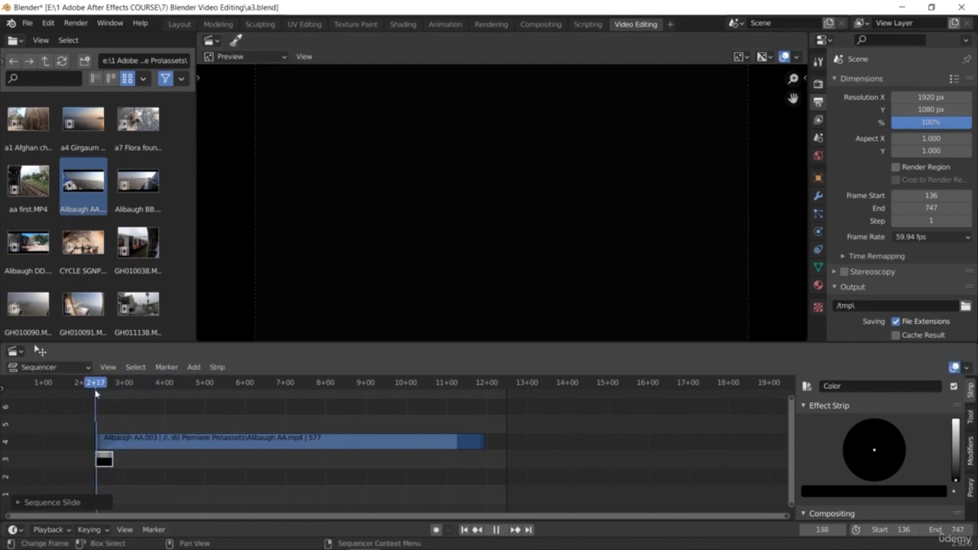
key(space)
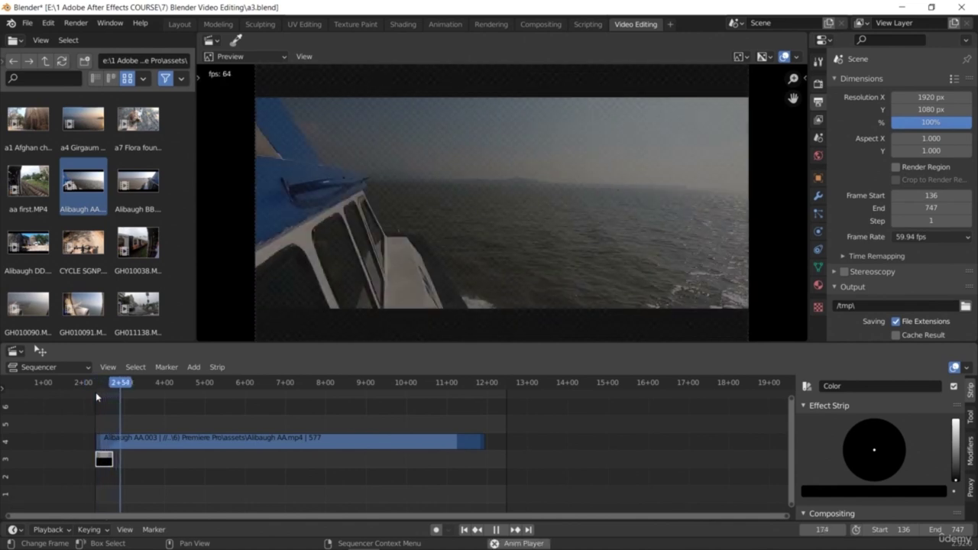
key(space)
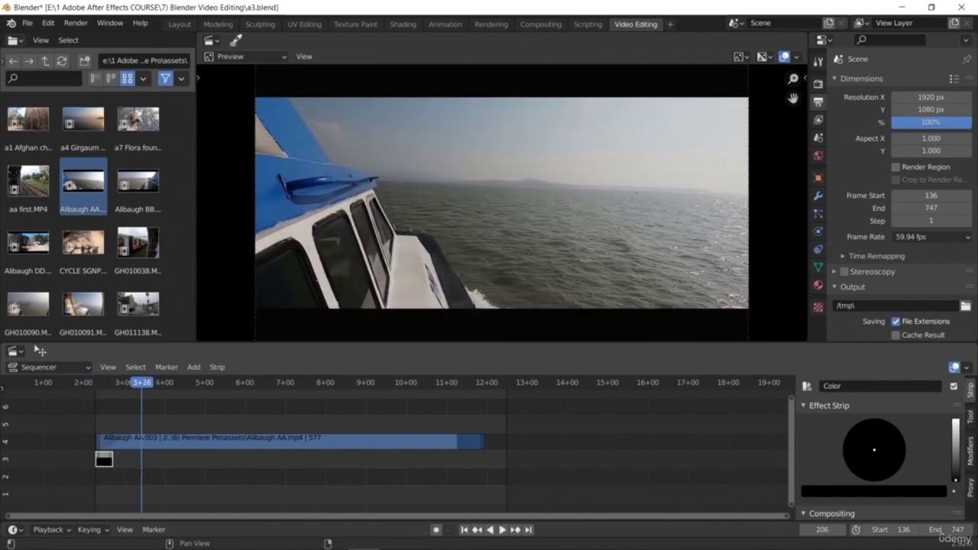
Brighten the Color strip and tint it khaki, and play and scrub the fade from the beginning
click(958, 445)
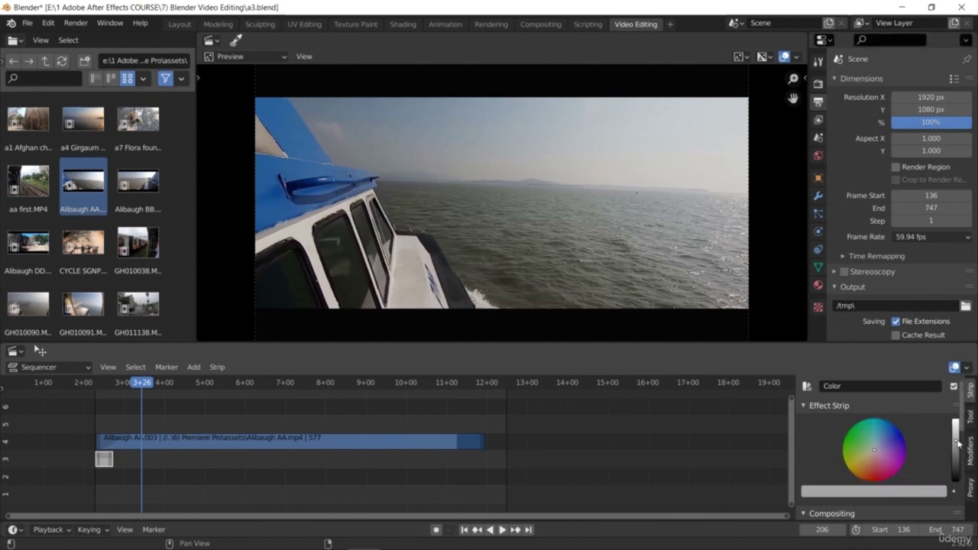
click(860, 467)
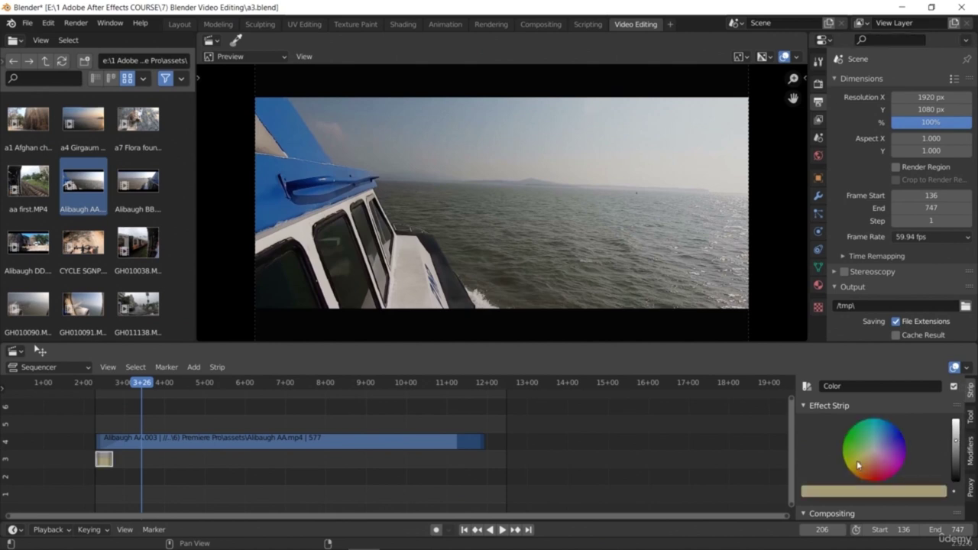
drag(142, 386, 97, 388)
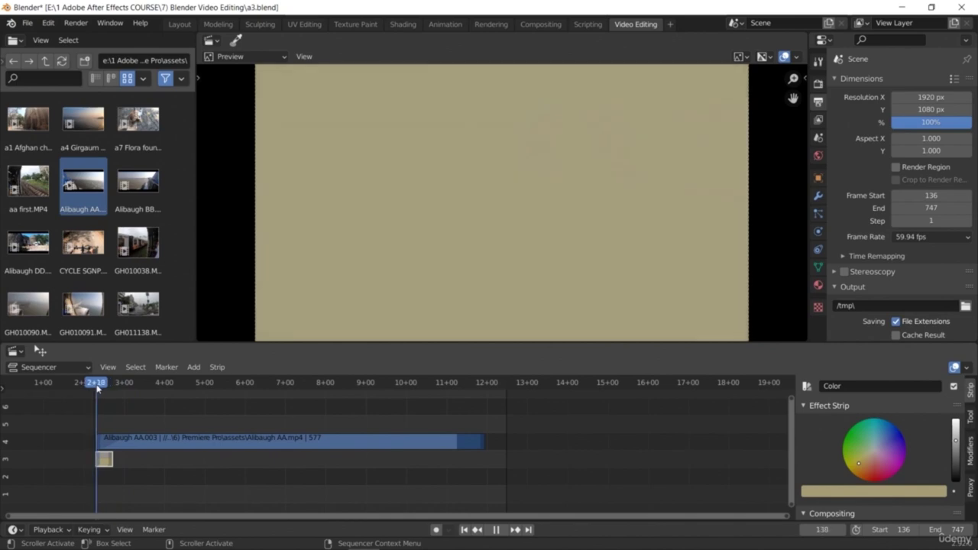
key(space)
key(space)
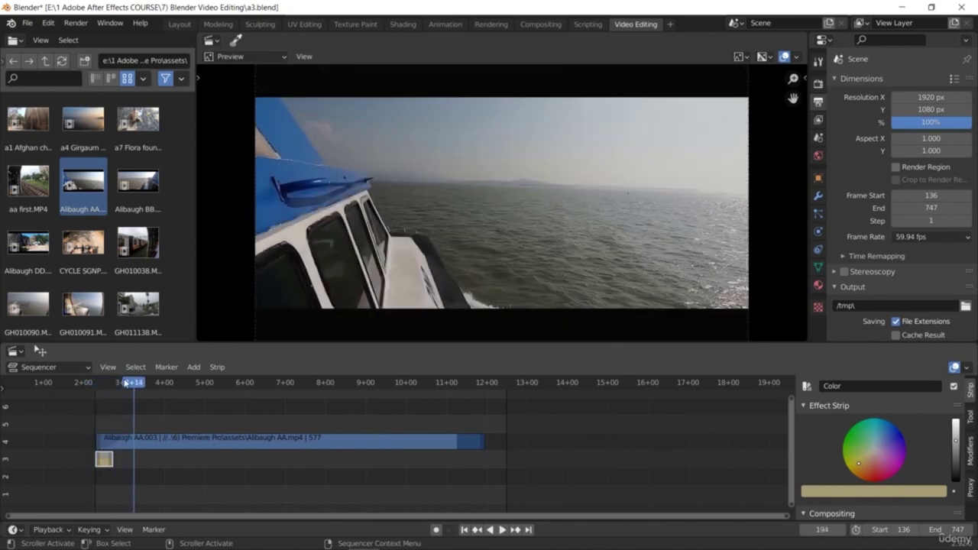
click(105, 388)
drag(105, 388, 97, 388)
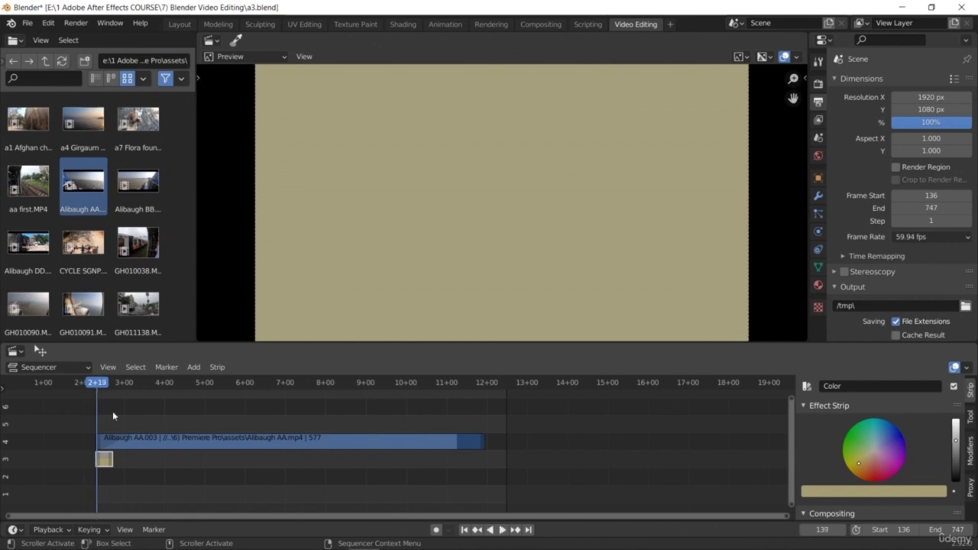
Shift the video strip to start at about 2+38, extend the Color strip's end to frame 200, and preview the overlap at 2+59
drag(135, 441, 137, 461)
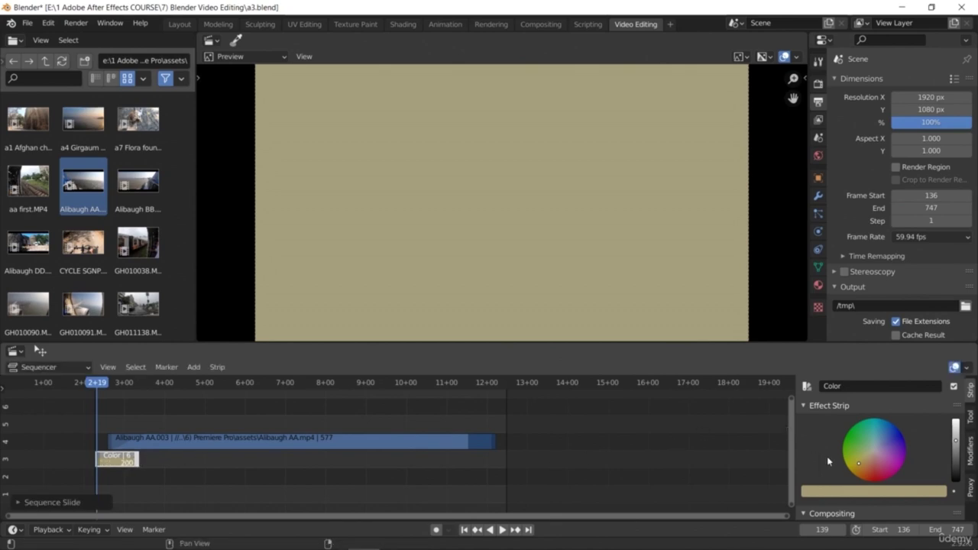
key(space)
drag(150, 383, 123, 386)
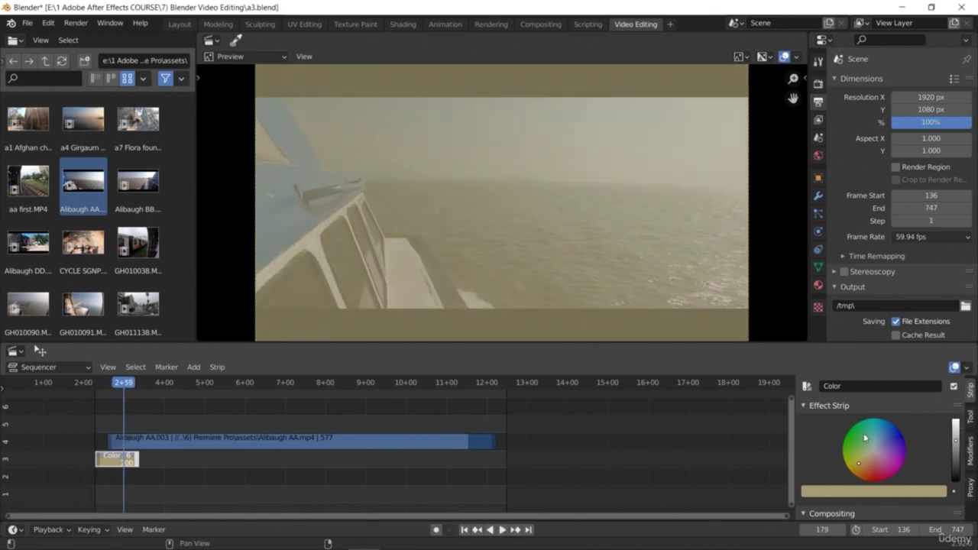
Change the Color strip to a pale teal and play the sequence from its beginning to 12+09
drag(871, 433, 877, 436)
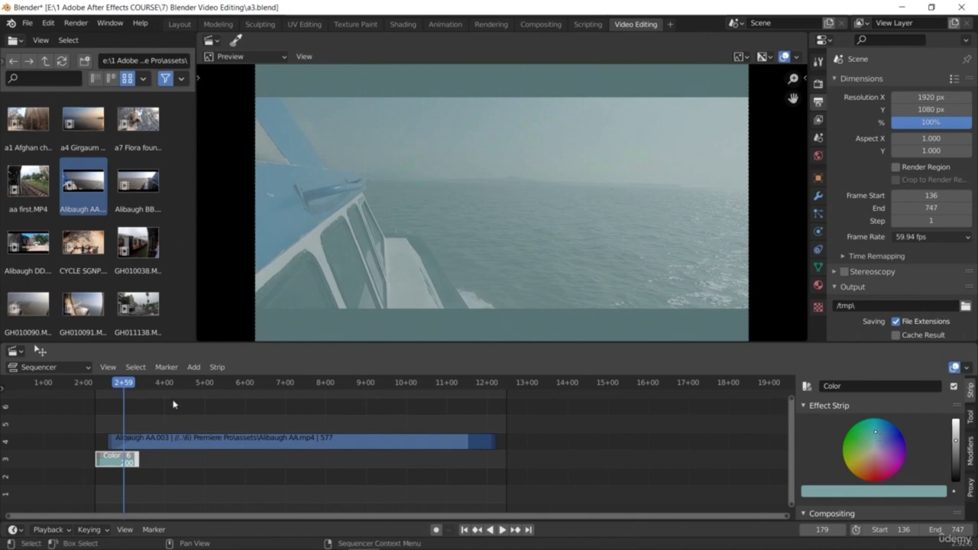
drag(118, 386, 99, 388)
key(space)
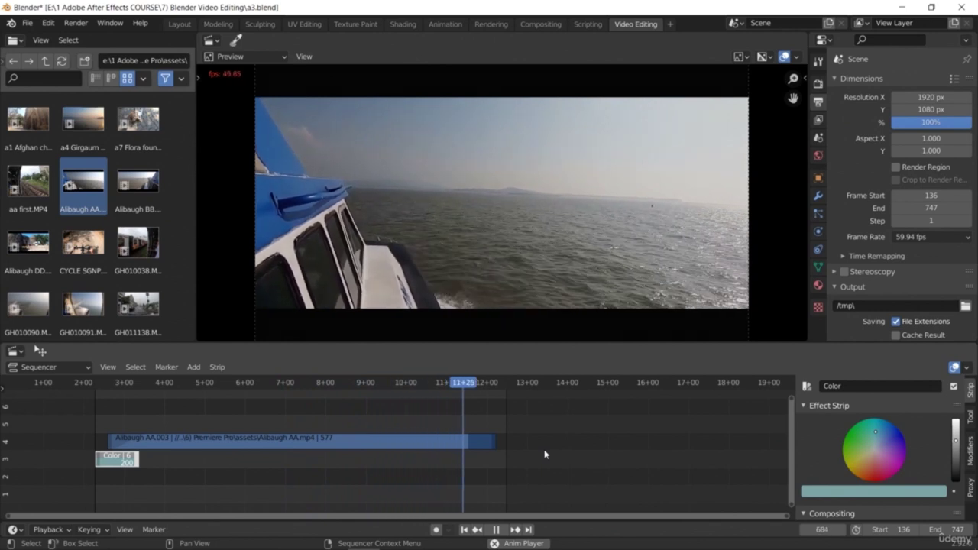
key(space)
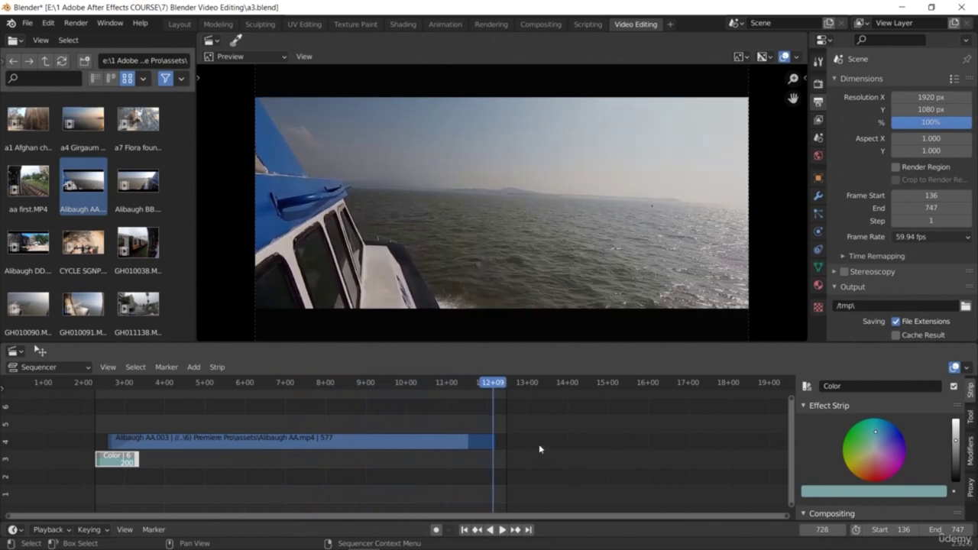
Add a Fade Out to the video strip and play its ending from about 11+25
click(339, 442)
right_click(339, 442)
mouse_move(356, 438)
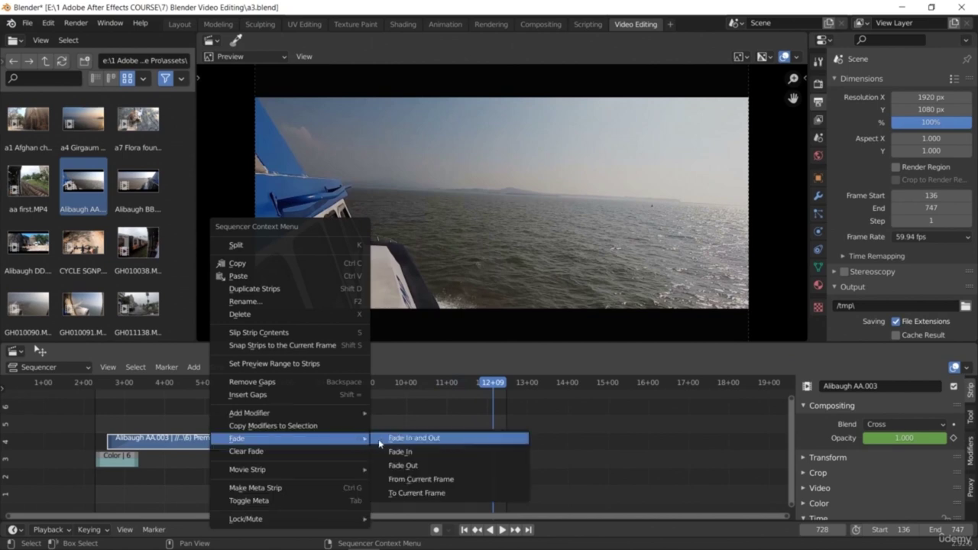
click(402, 464)
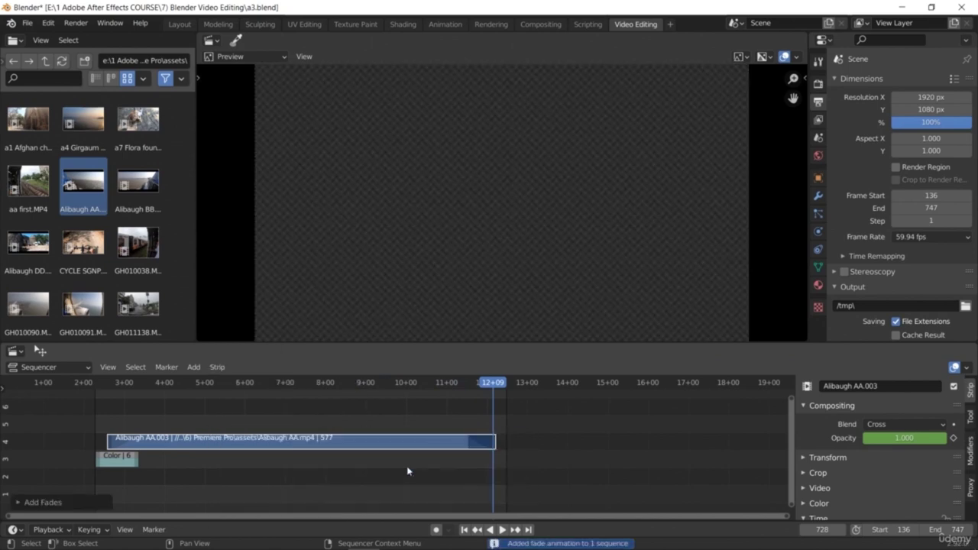
click(455, 387)
key(space)
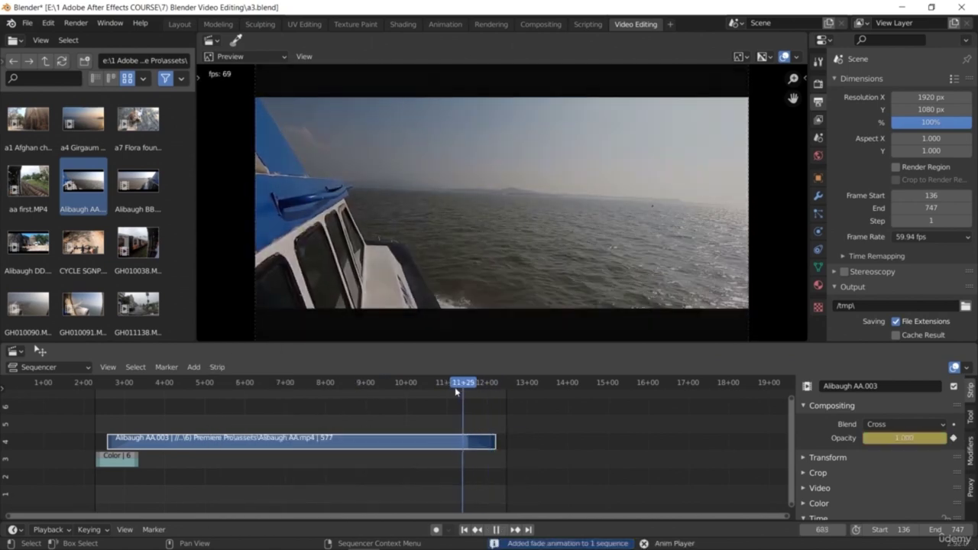
key(space)
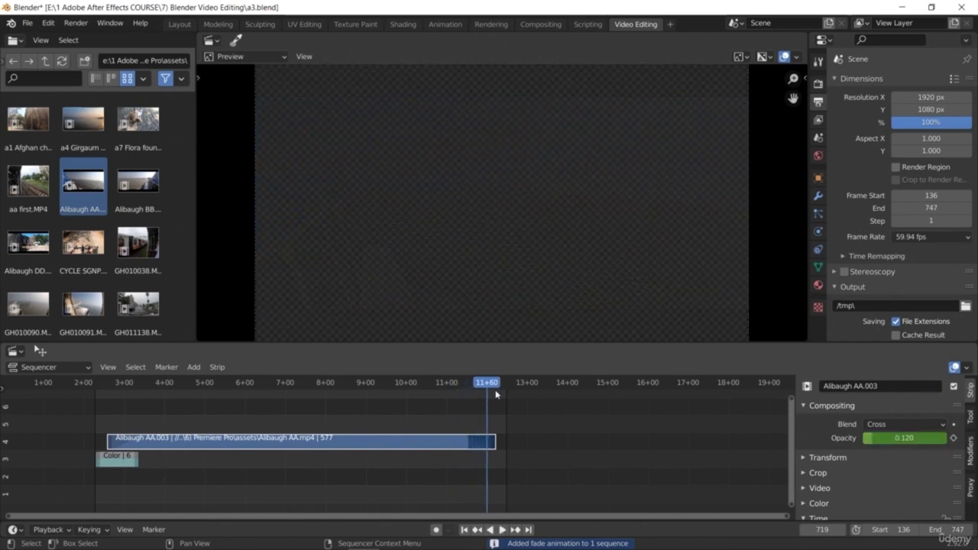
Paste a copy of the Color strip at 11+17 on channel 3 and slide it earlier to line up with the video strip's end
click(459, 388)
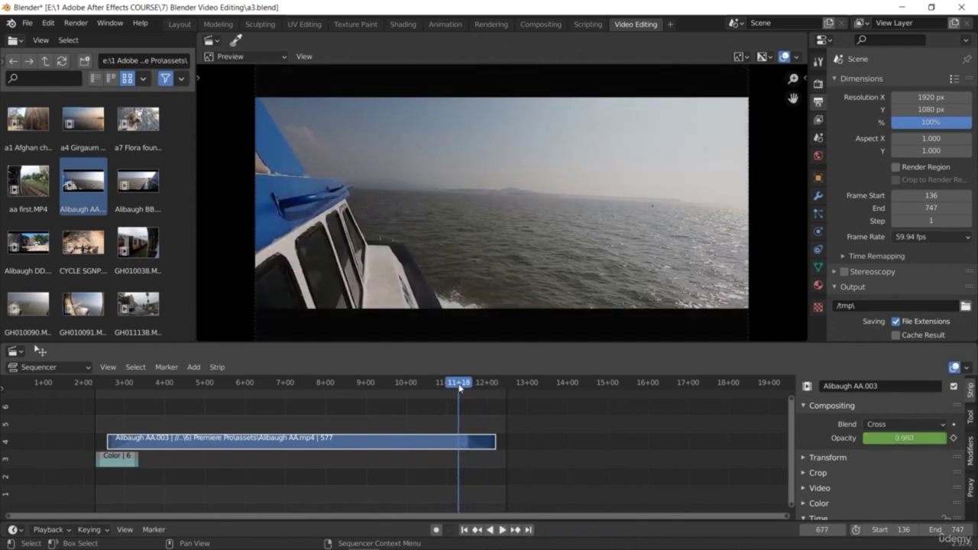
key(space)
click(458, 386)
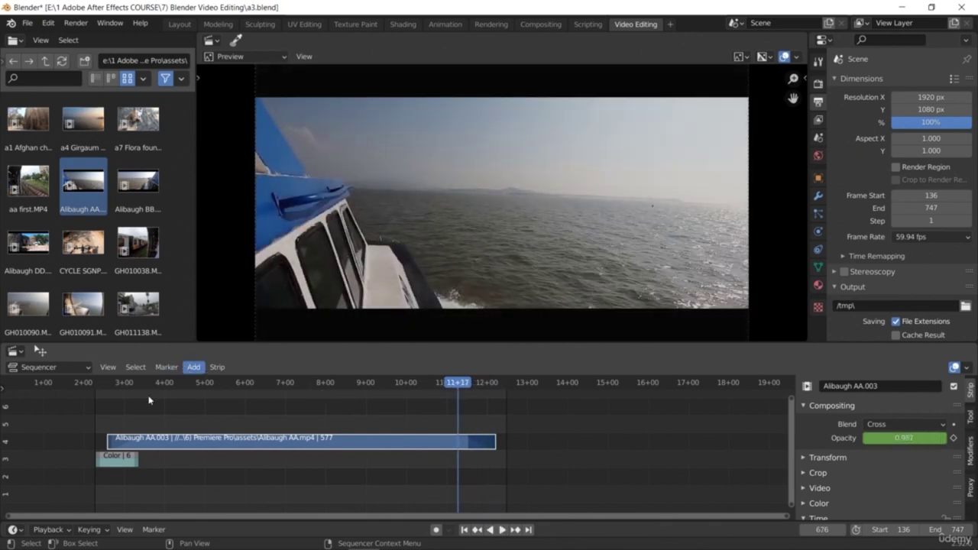
click(116, 461)
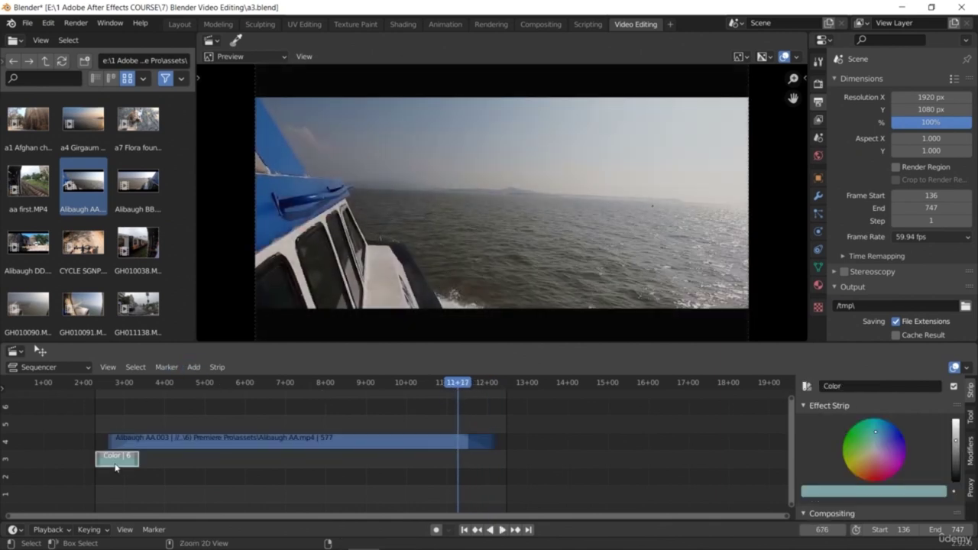
key(ctrl+v)
key(space)
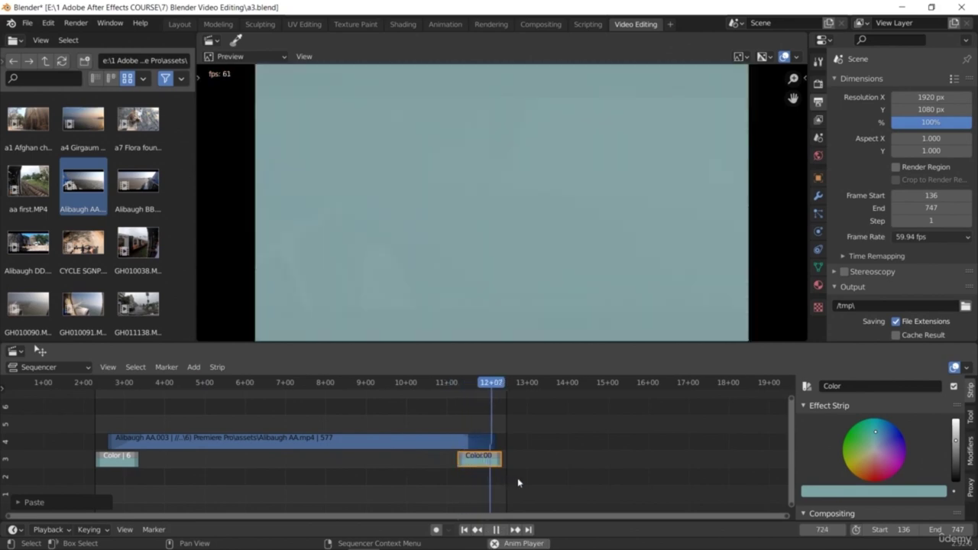
key(space)
drag(471, 463, 490, 442)
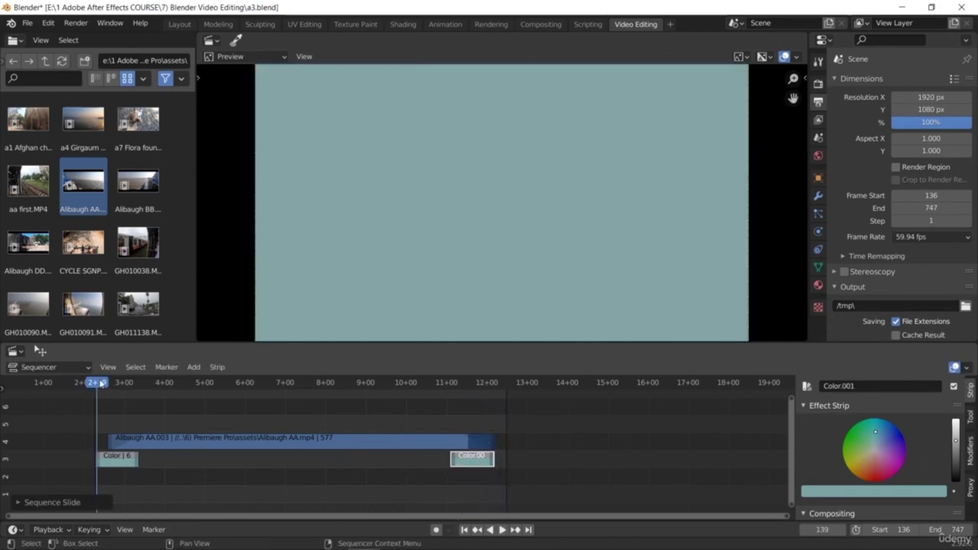
Play the sequence from about 10+00 to check the ending fade over the copied Color strip
click(404, 382)
key(space)
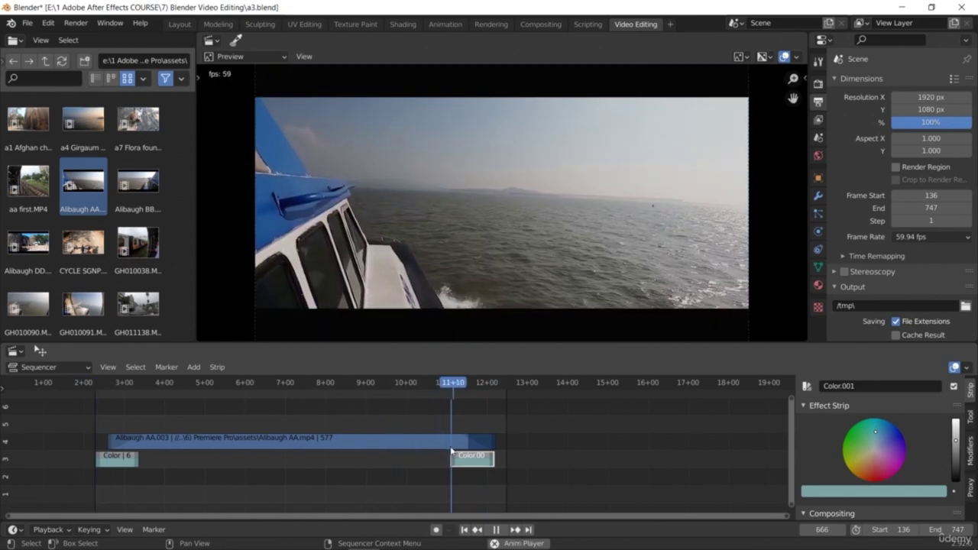
key(space)
key(space)
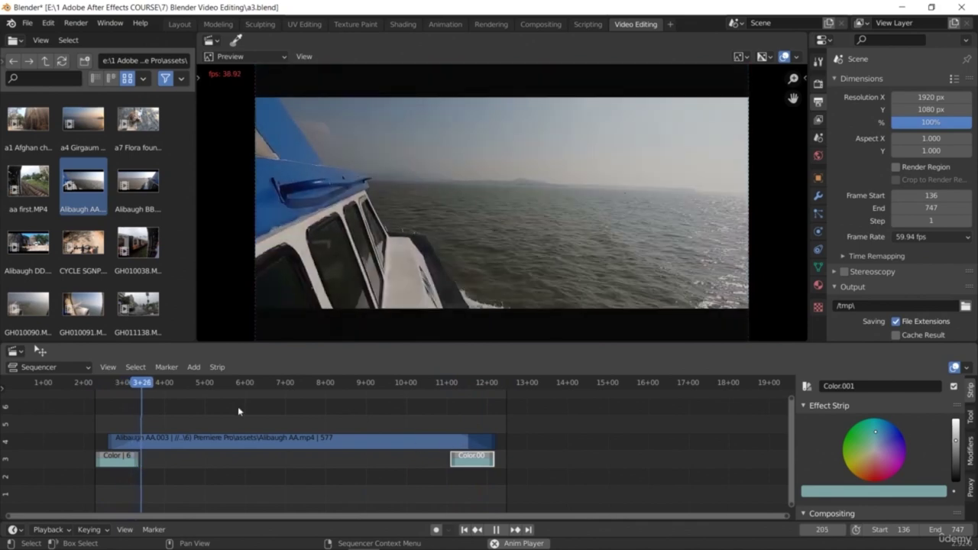
key(space)
Play the sequence from its beginning, and replay the opening transition from the Color strip
drag(141, 383, 96, 397)
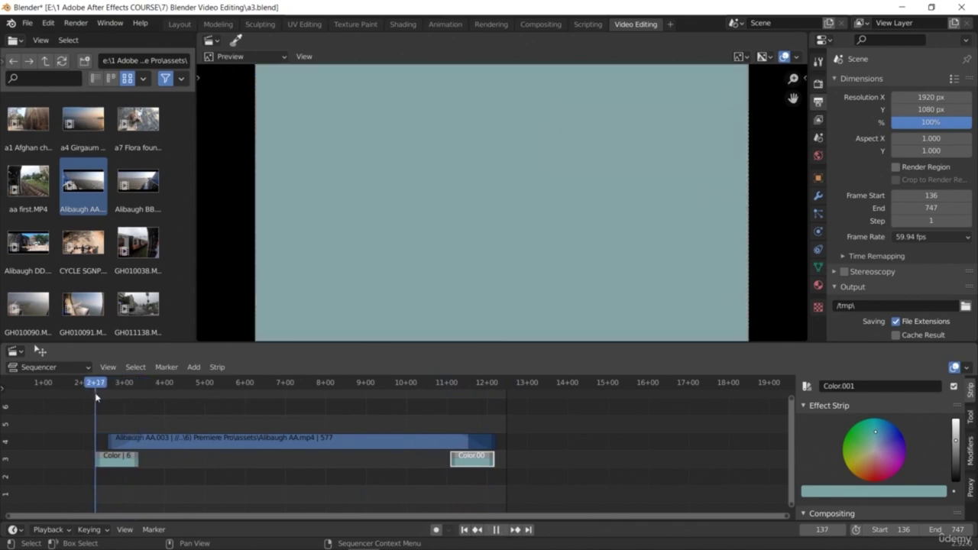
key(space)
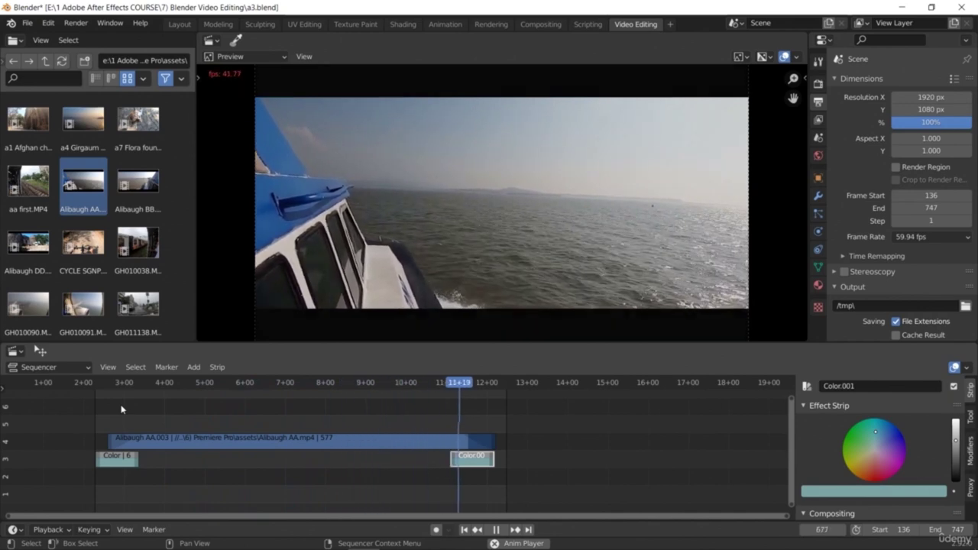
key(space)
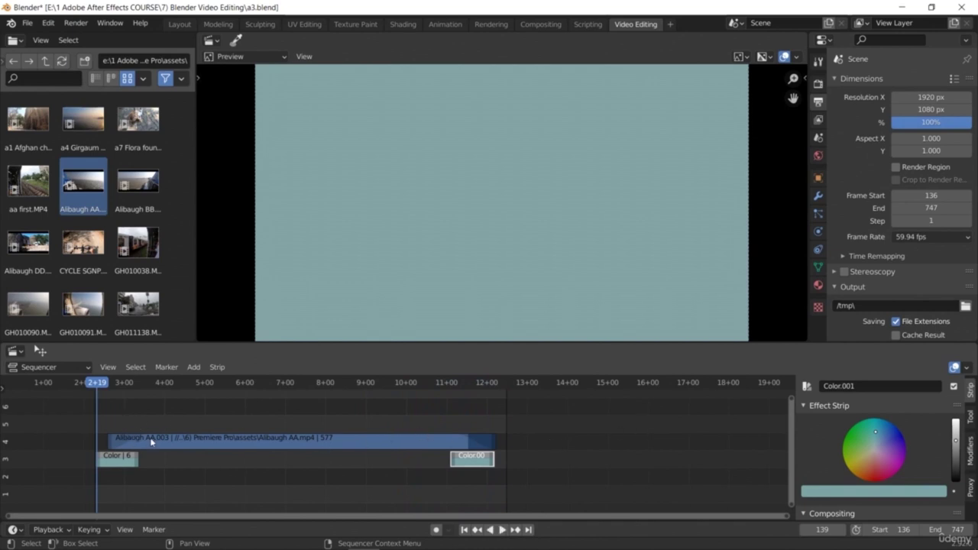
key(space)
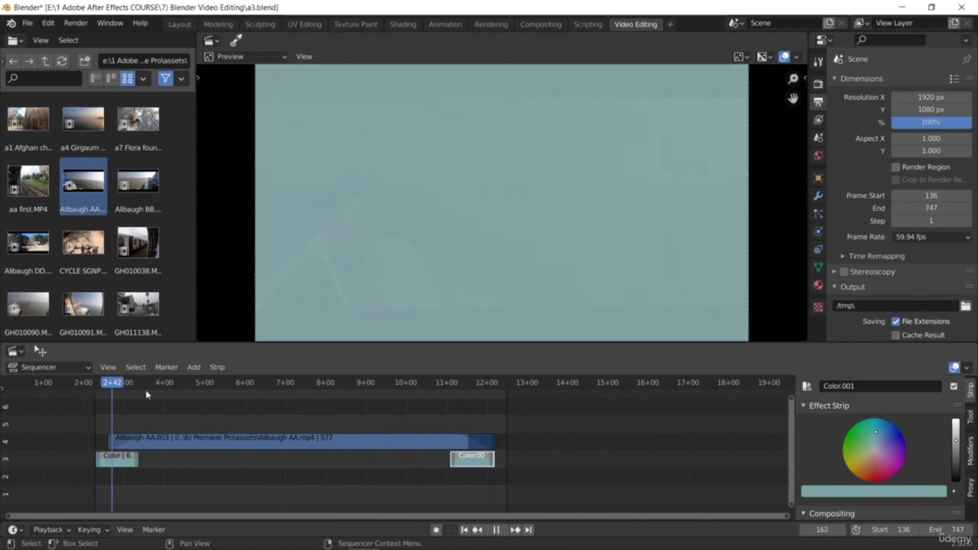
drag(147, 395, 152, 398)
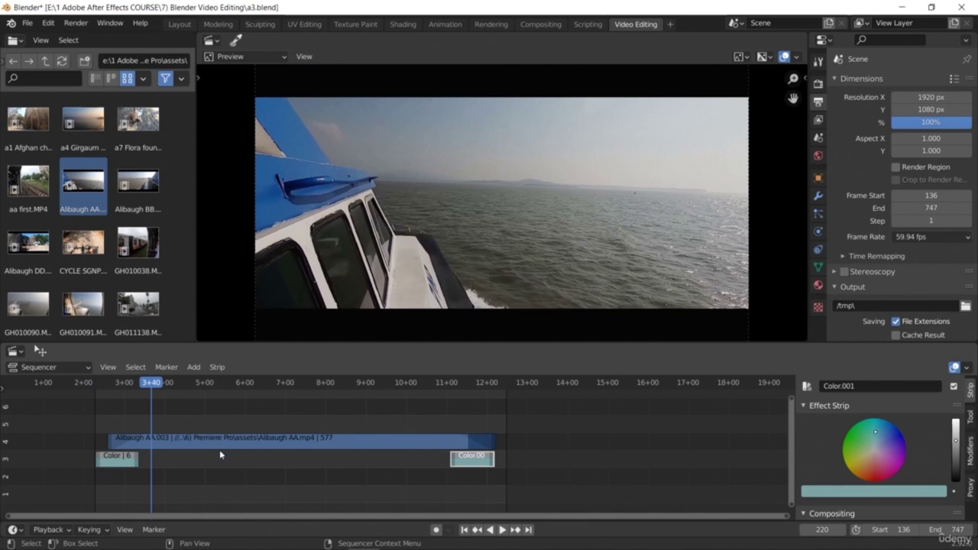
key(Escape)
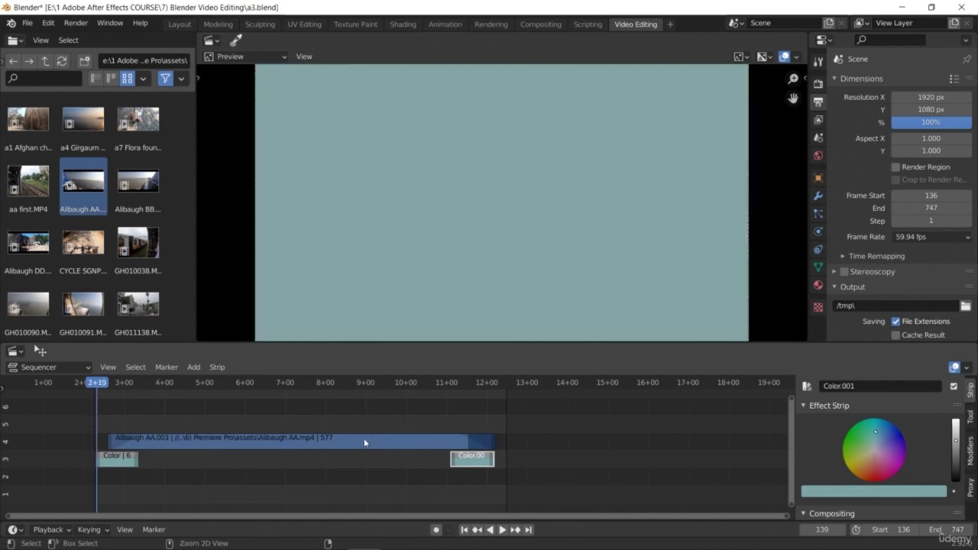
Clear the existing fades from the video strip on channel 4
click(298, 445)
right_click(299, 445)
mouse_move(300, 450)
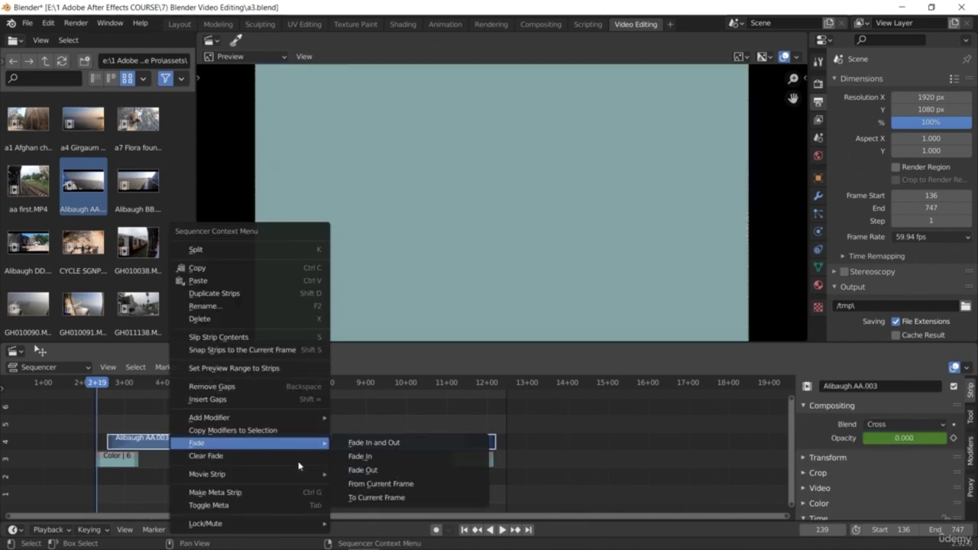
click(297, 459)
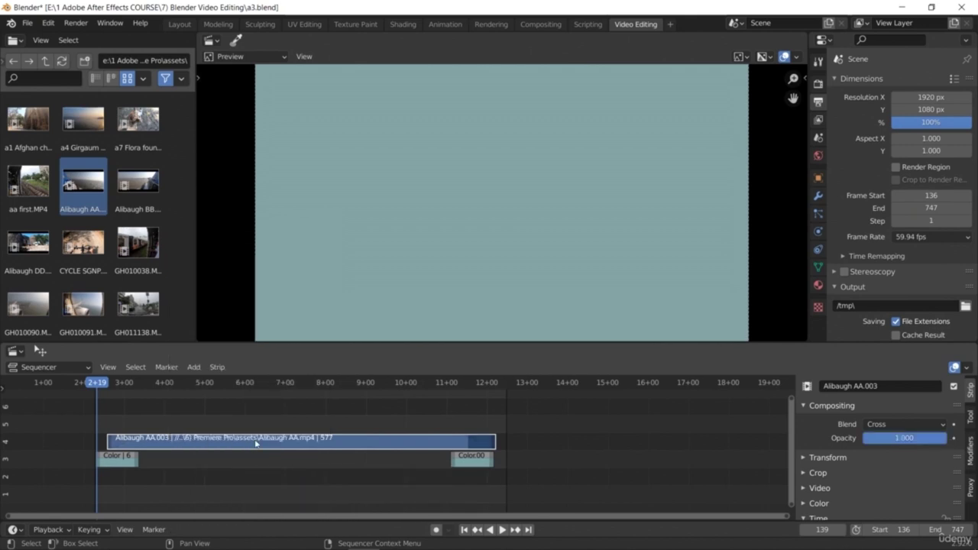
Apply Fade In and Out to the video strip and play the sequence from 2+19 to 5+53
right_click(256, 443)
mouse_move(260, 428)
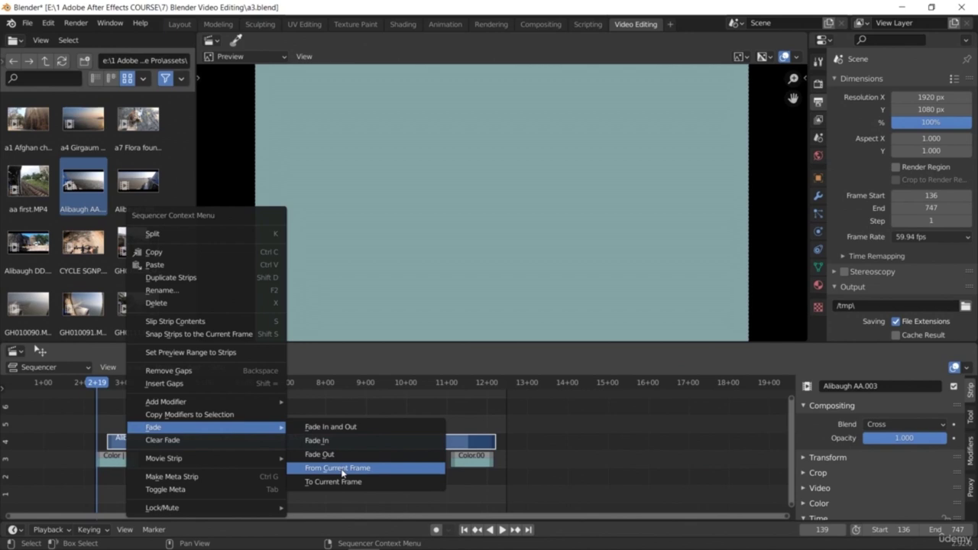
click(345, 427)
key(space)
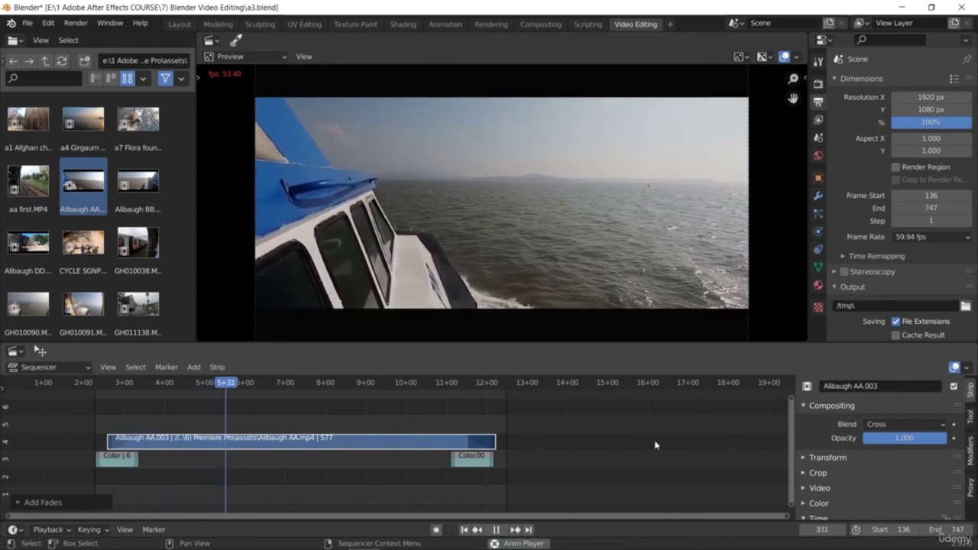
key(space)
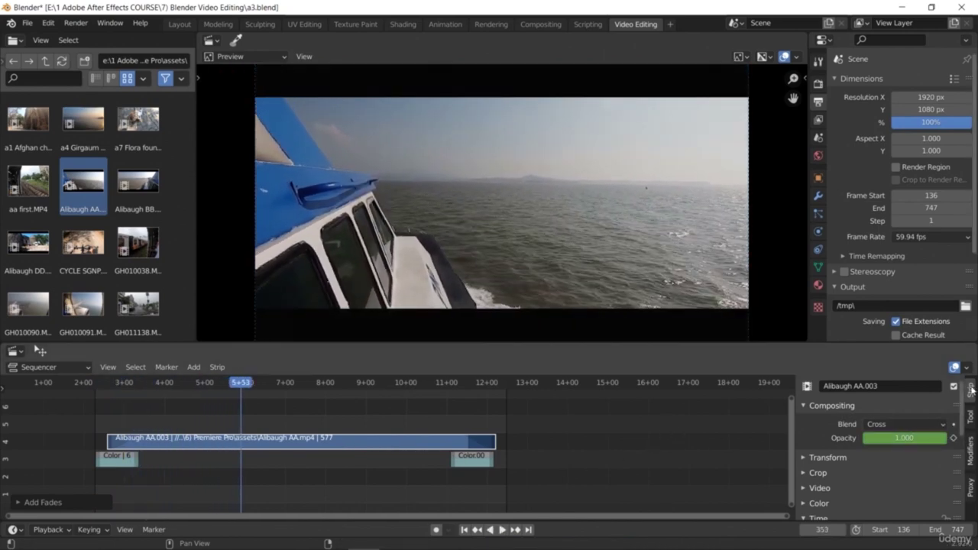
Try the Subtract blend mode on the video strip and play the opening transition to 3+47
click(937, 428)
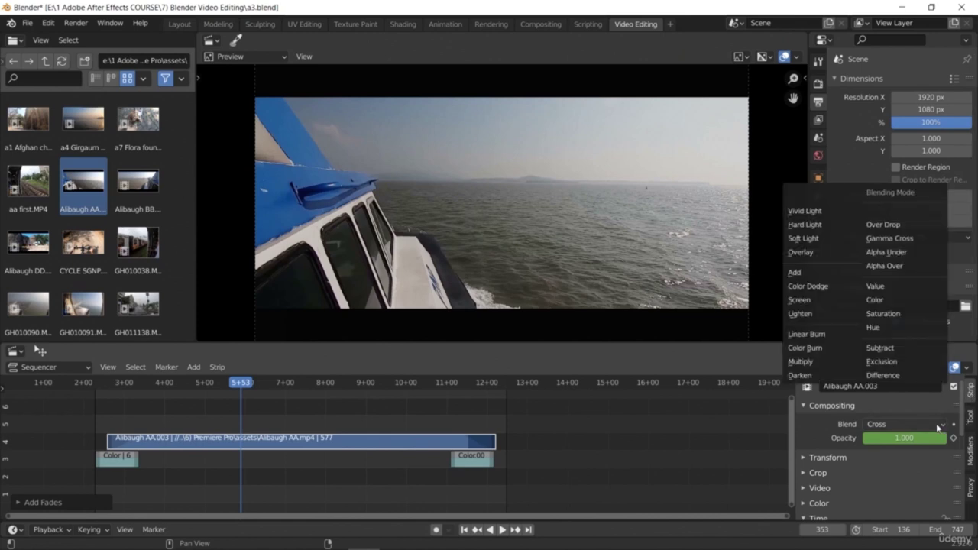
click(905, 348)
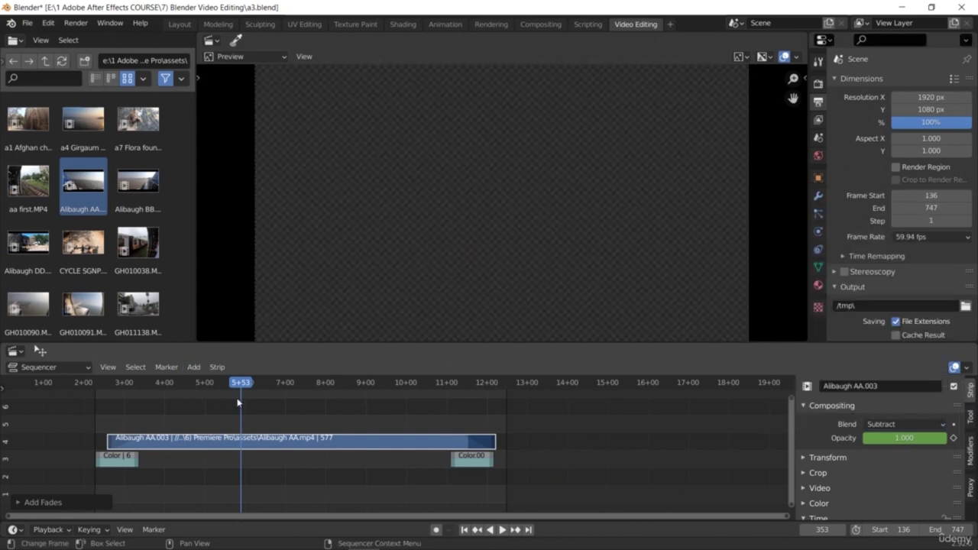
drag(240, 382, 109, 400)
key(space)
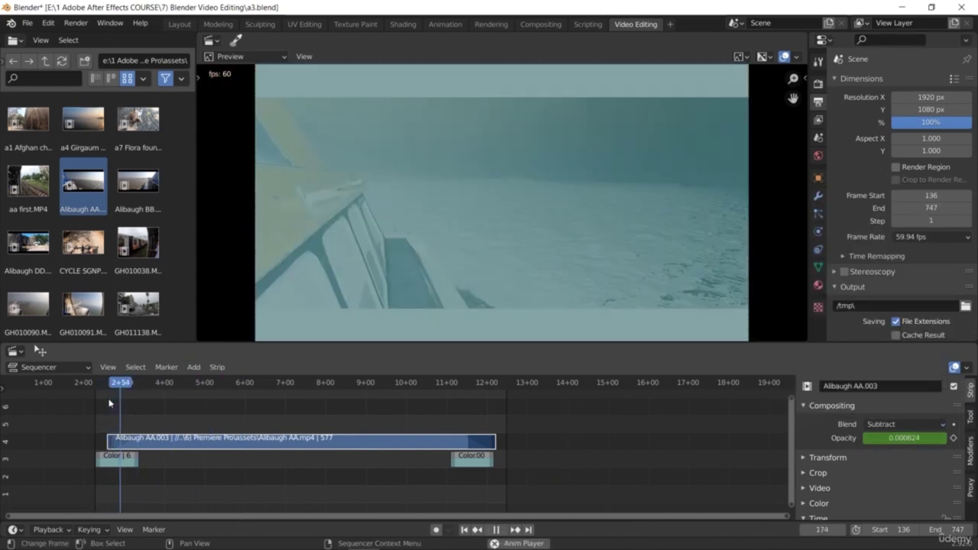
key(space)
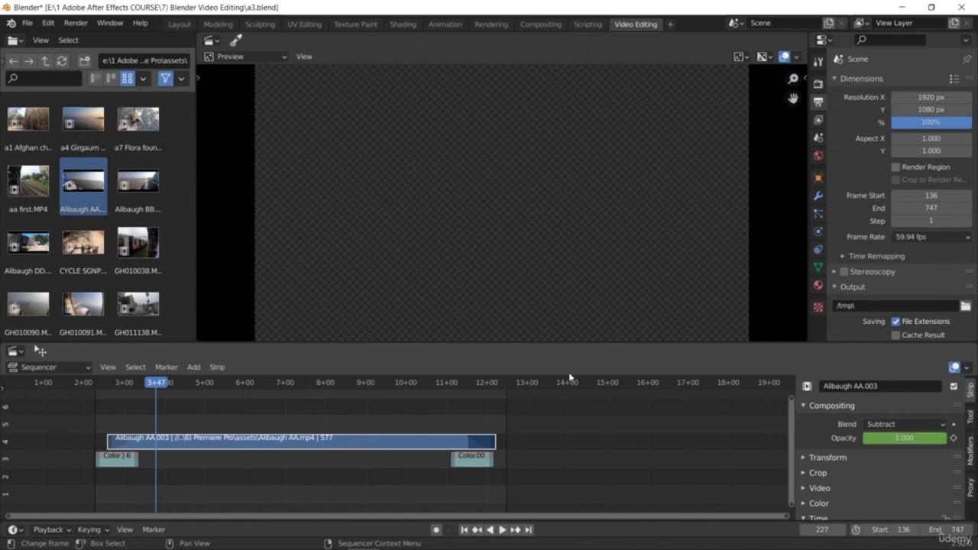
Try the Gamma Cross blend mode on the video strip and play the transition from the strip's start
click(917, 425)
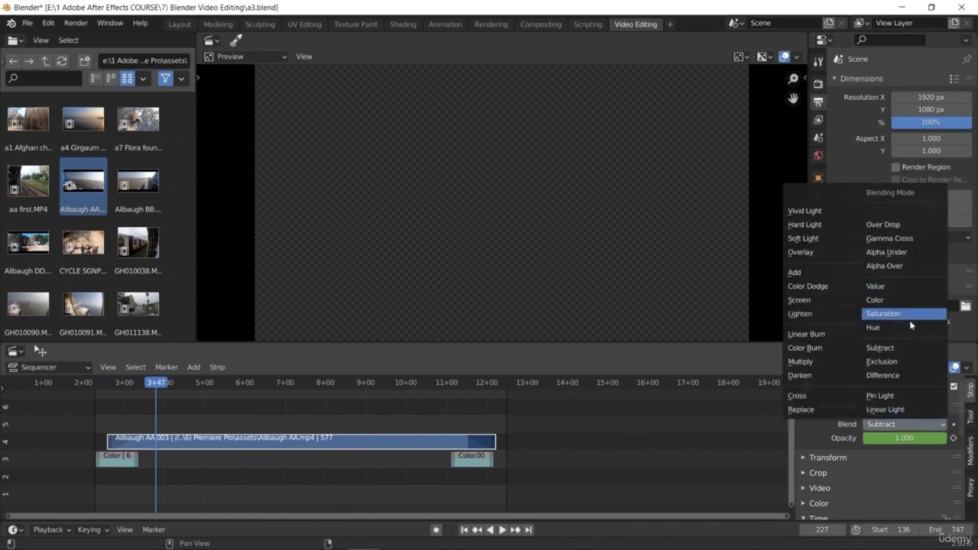
click(897, 237)
drag(158, 386, 107, 396)
key(space)
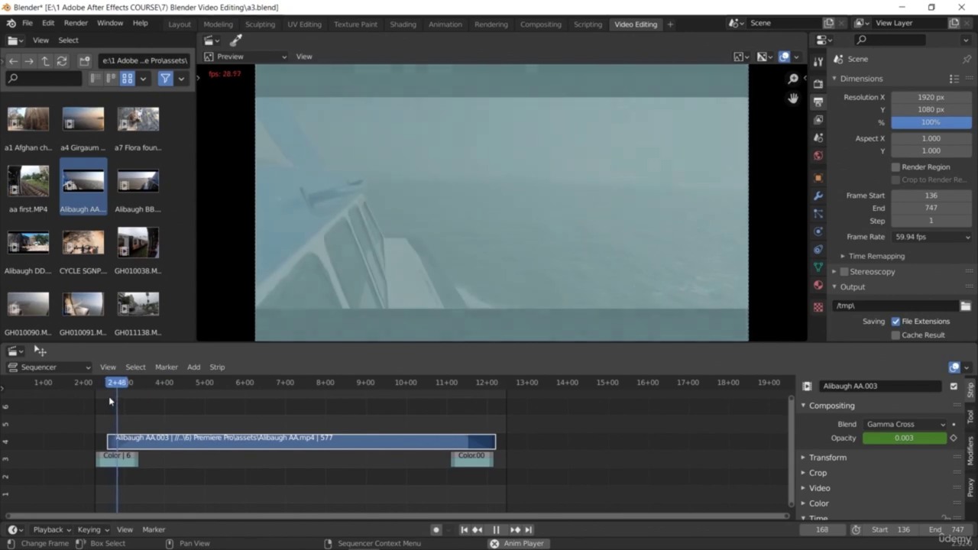
Try the Pin Light blend mode on the video strip and play the opening transition to 3+28
click(884, 425)
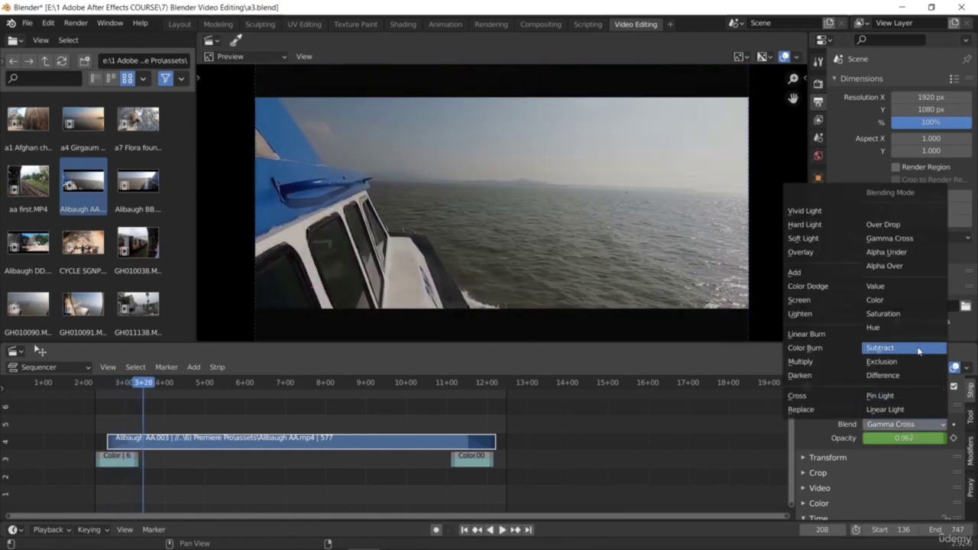
click(888, 397)
drag(137, 385, 111, 391)
key(space)
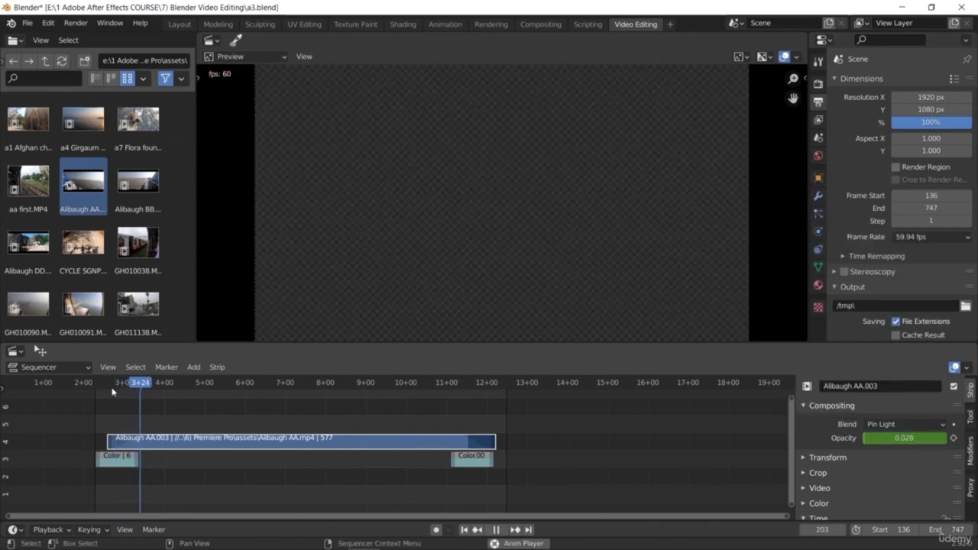
key(space)
key(Right)
key(Right)
key(Right)
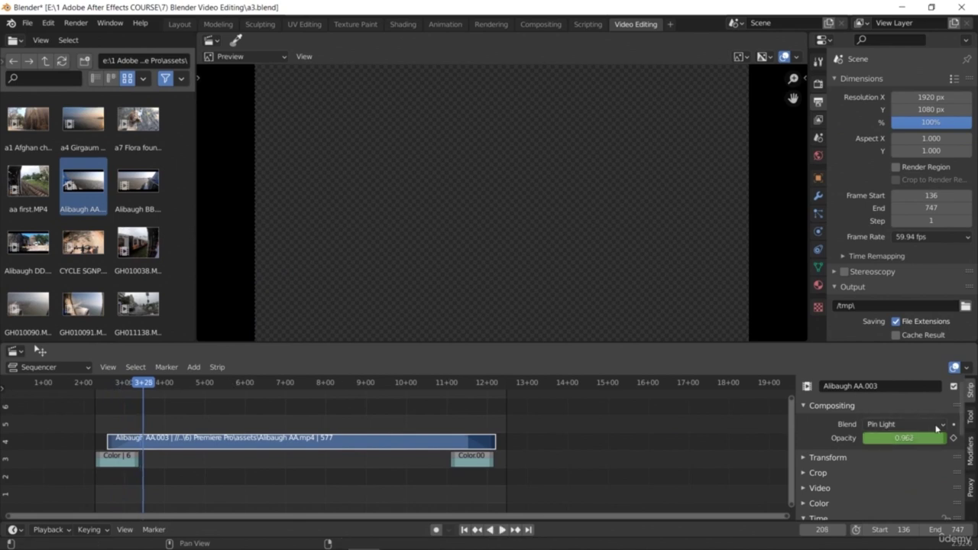
Set the video strip's blend mode to Color and play the transition from about 3+00
click(942, 425)
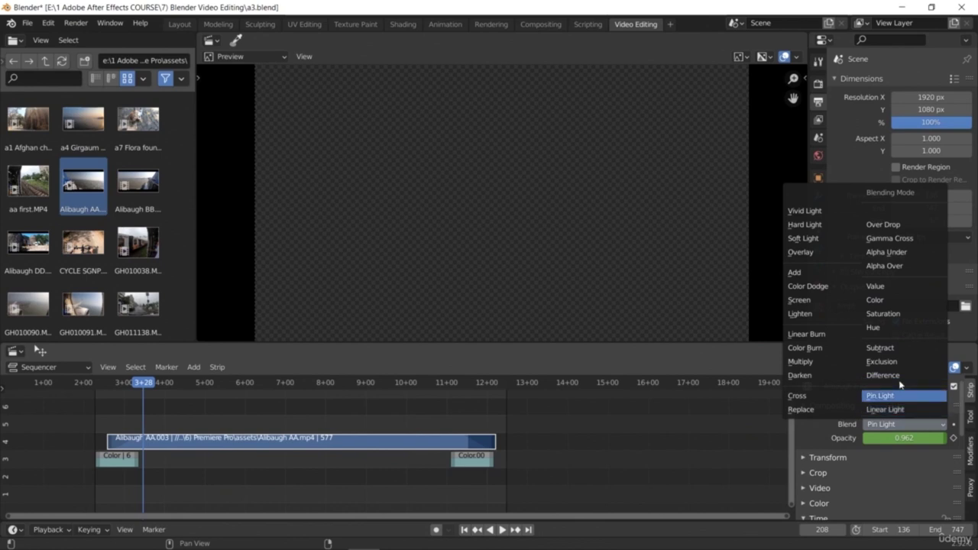
click(896, 304)
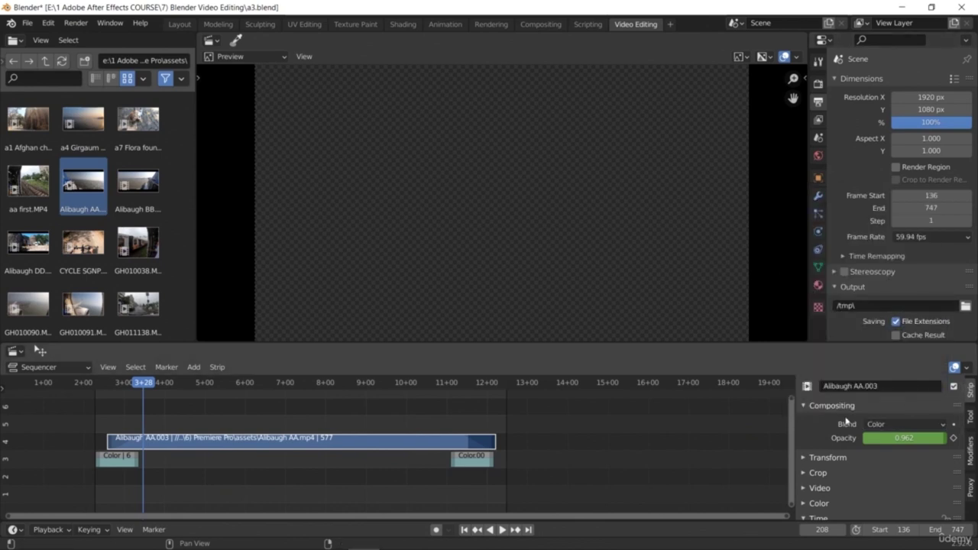
click(140, 383)
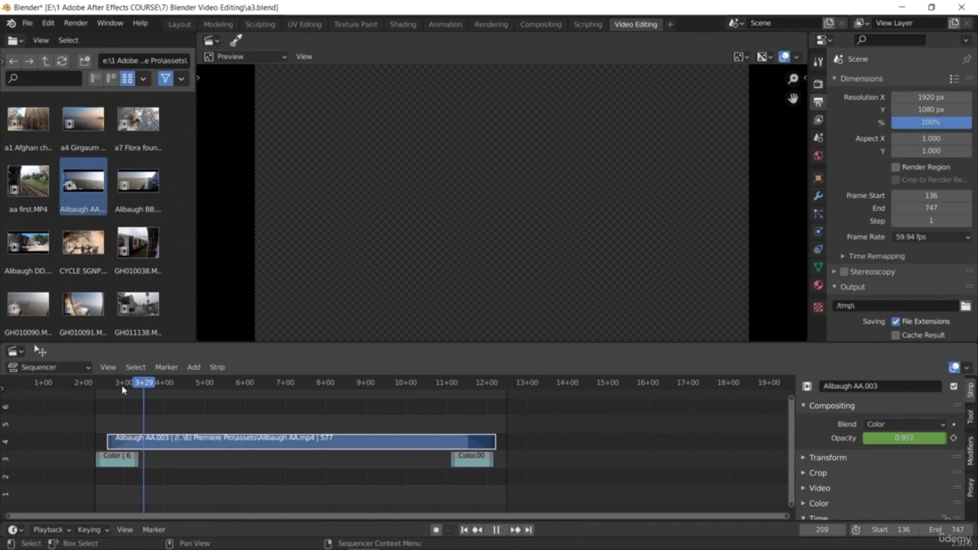
click(121, 385)
key(space)
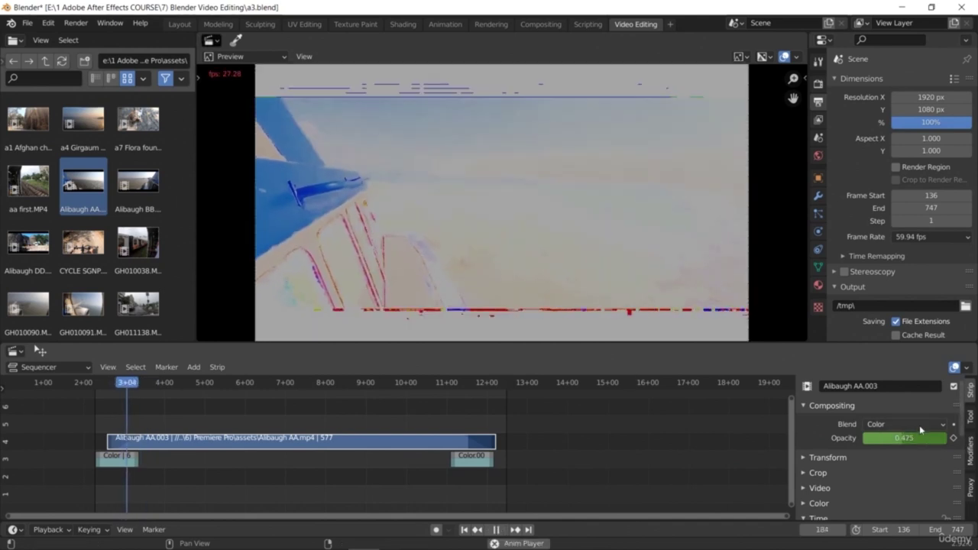
Clear the existing fade from the Alibaugh AA.003 video strip and add a fade in and out to it again
click(919, 425)
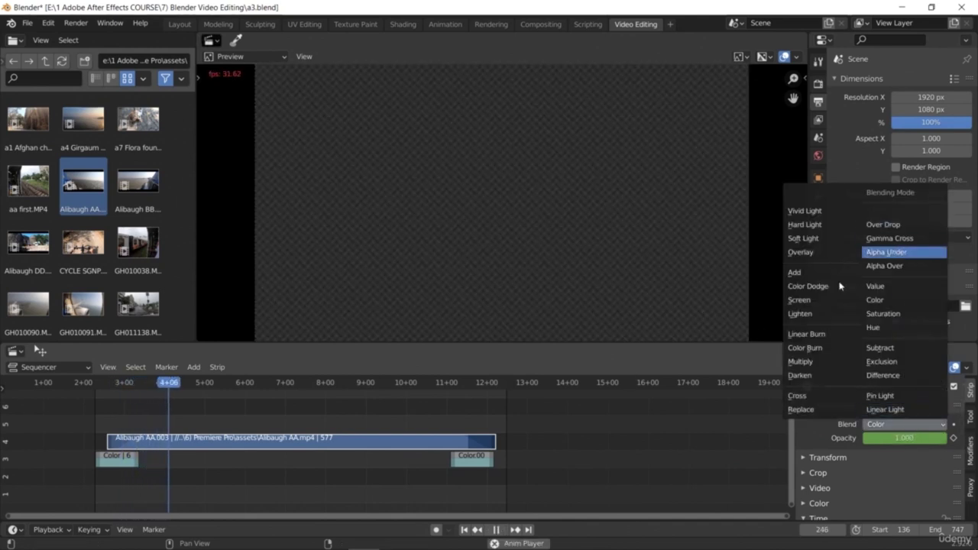
key(space)
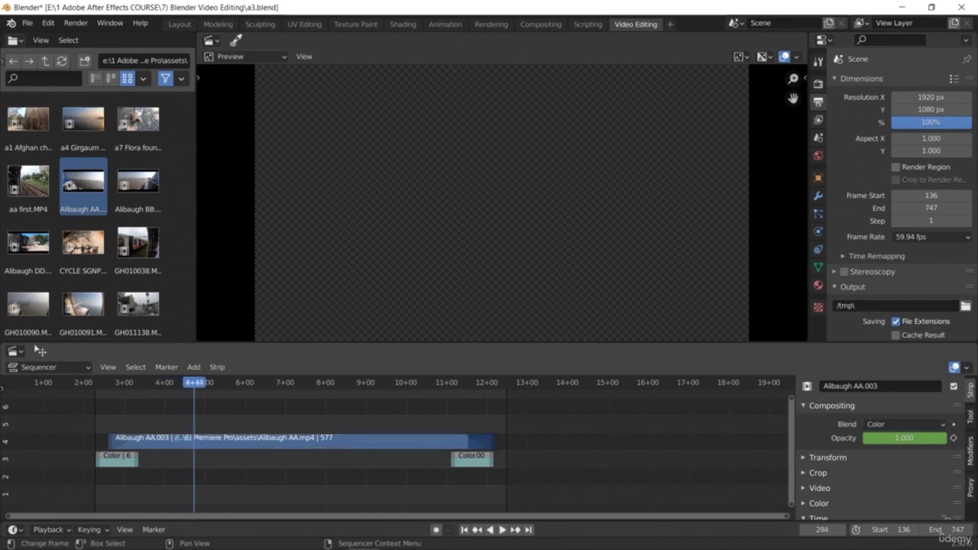
right_click(398, 443)
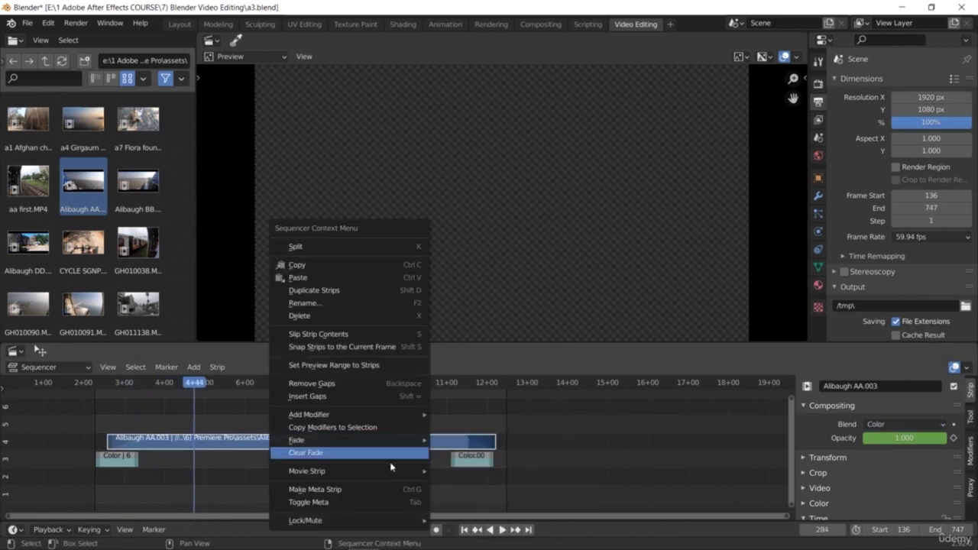
click(386, 456)
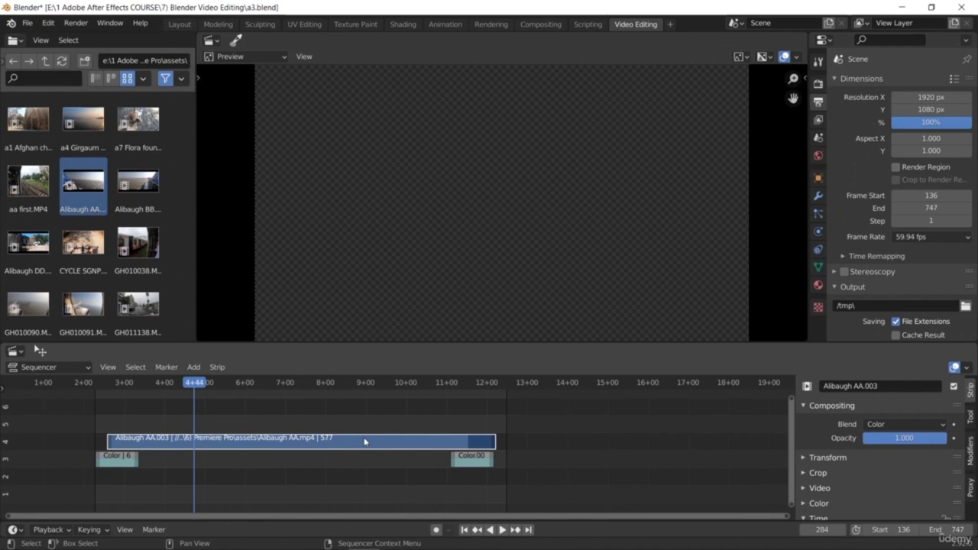
right_click(364, 442)
mouse_move(367, 427)
click(421, 425)
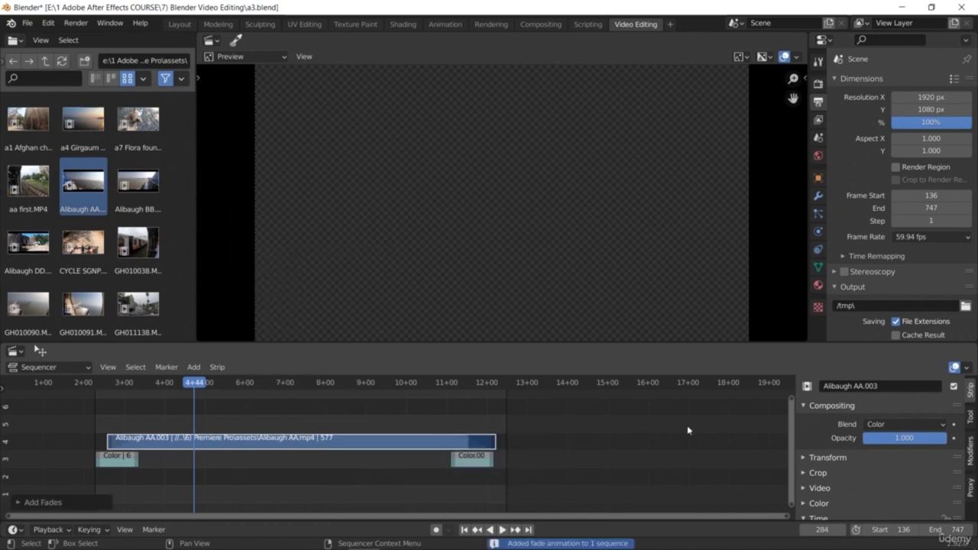
Try the Alpha Under blend mode on the video strip and play the opening transition from 2+37
drag(187, 384, 108, 408)
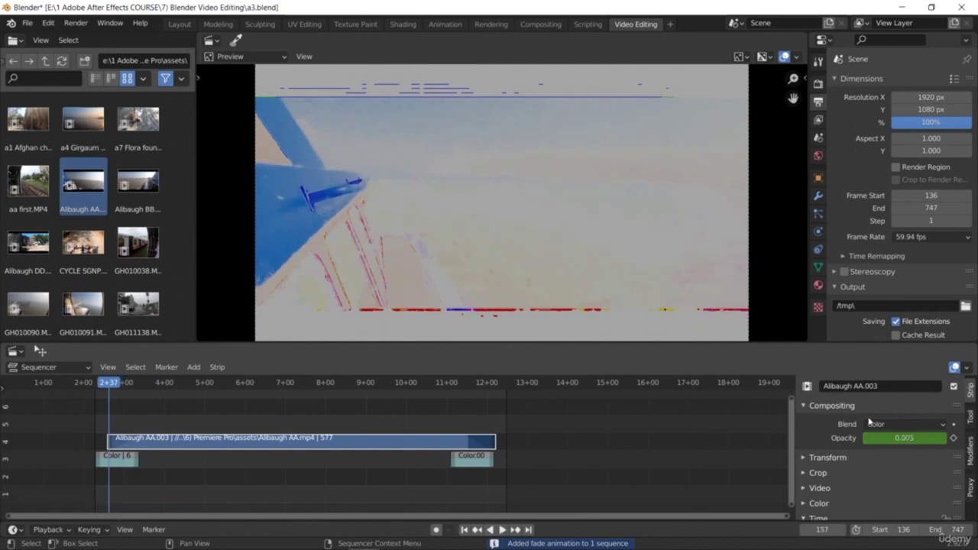
click(944, 426)
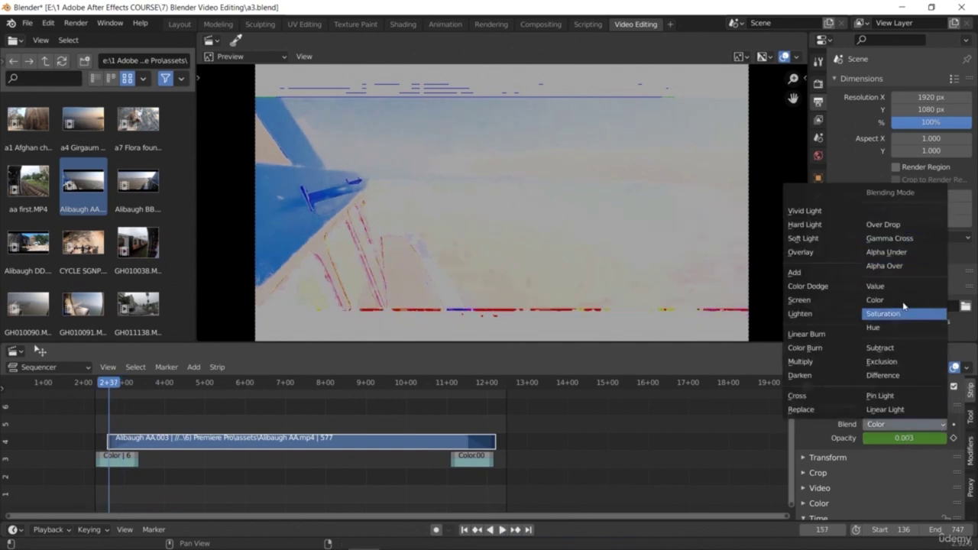
click(893, 252)
key(space)
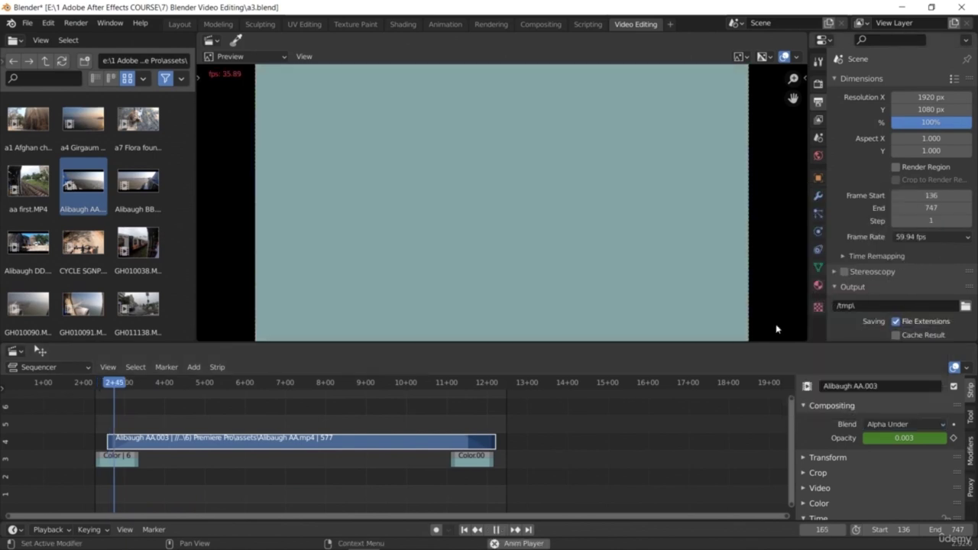
Set the video strip's blend mode to Alpha Over and play the opening transition from the strip's start to 3+43
click(905, 424)
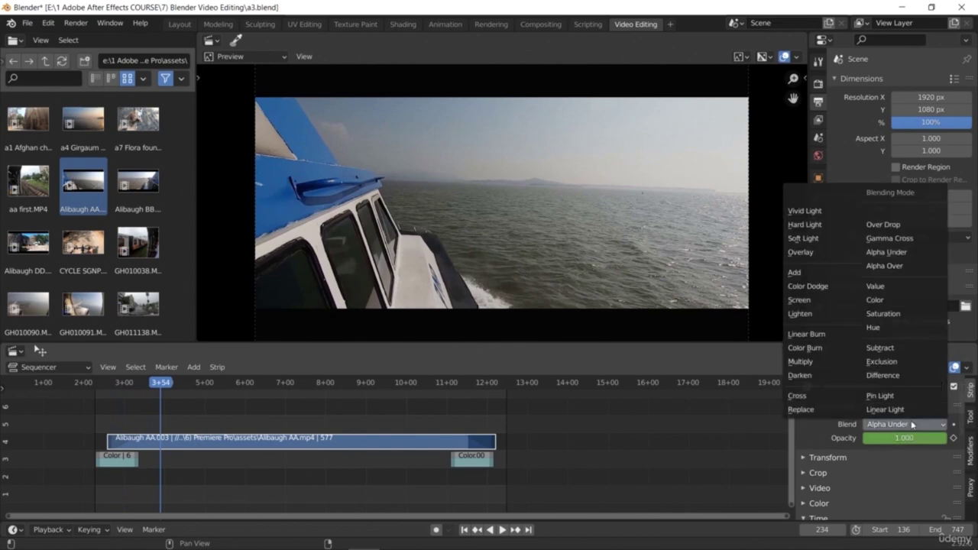
click(886, 266)
drag(165, 381, 110, 382)
key(space)
key(space)
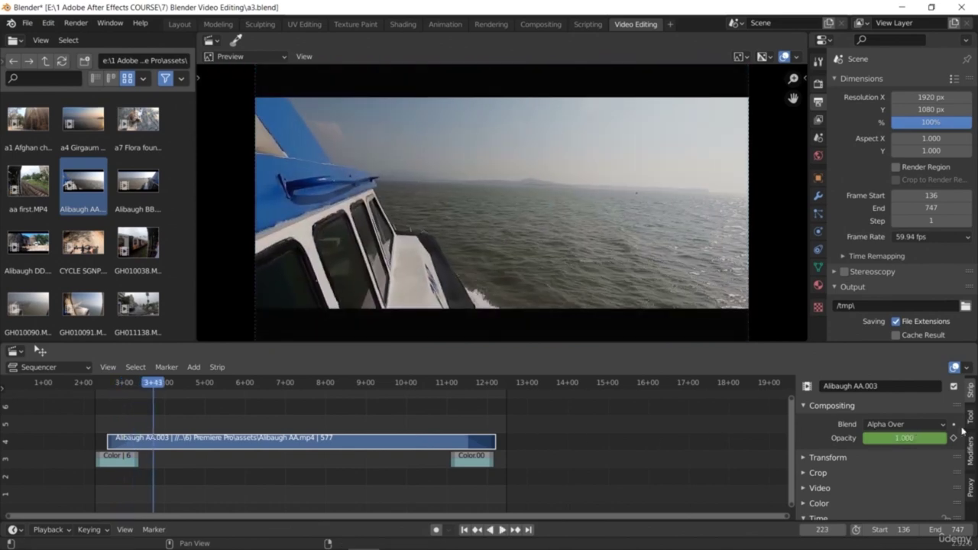
Look through the video strip's remaining properties and its modifier settings
drag(962, 425, 961, 513)
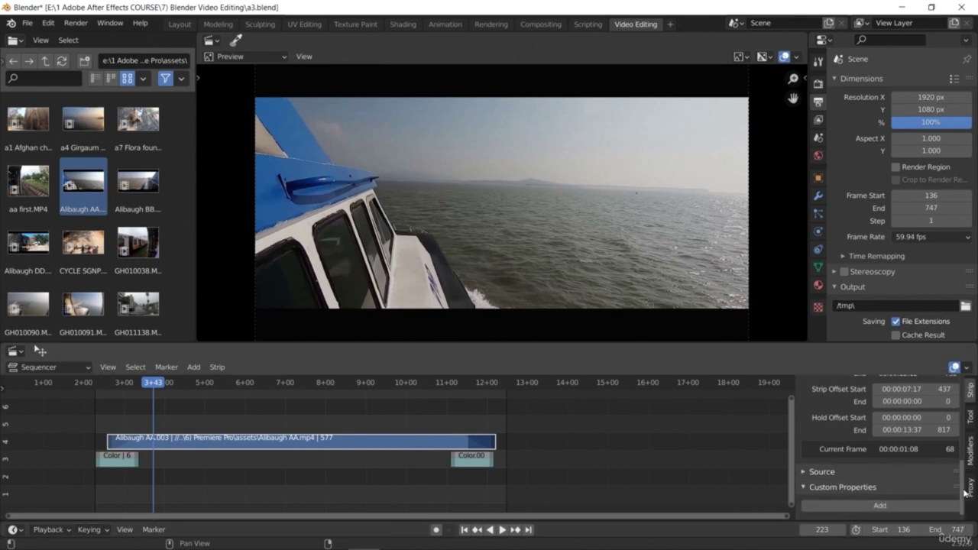
click(970, 451)
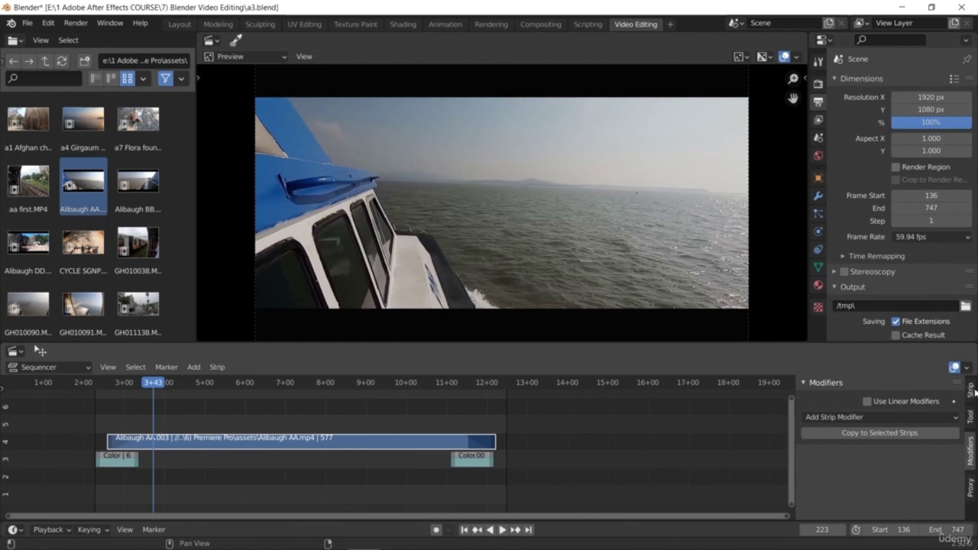
click(968, 394)
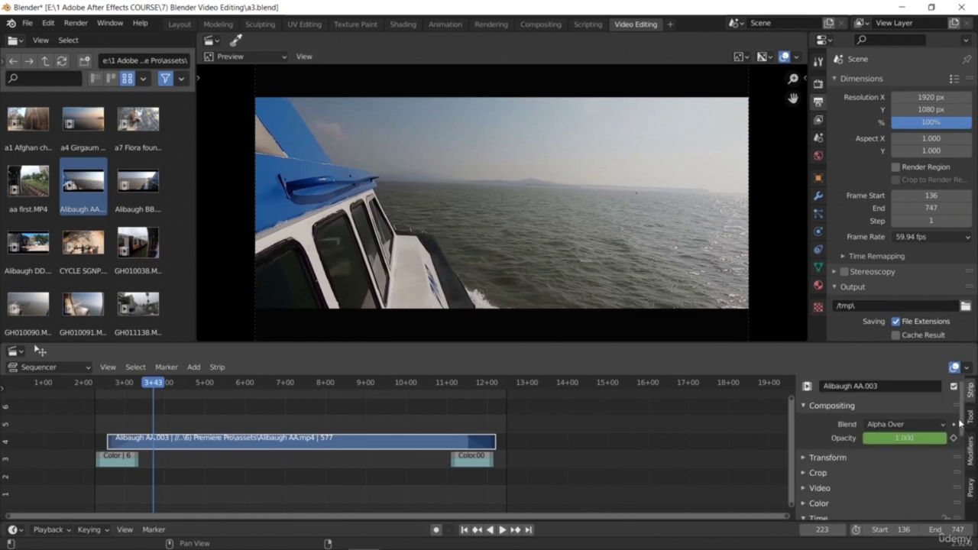
Keyframe the video strip's blend mode at 3+43 and move the playhead back to 3+03
click(954, 423)
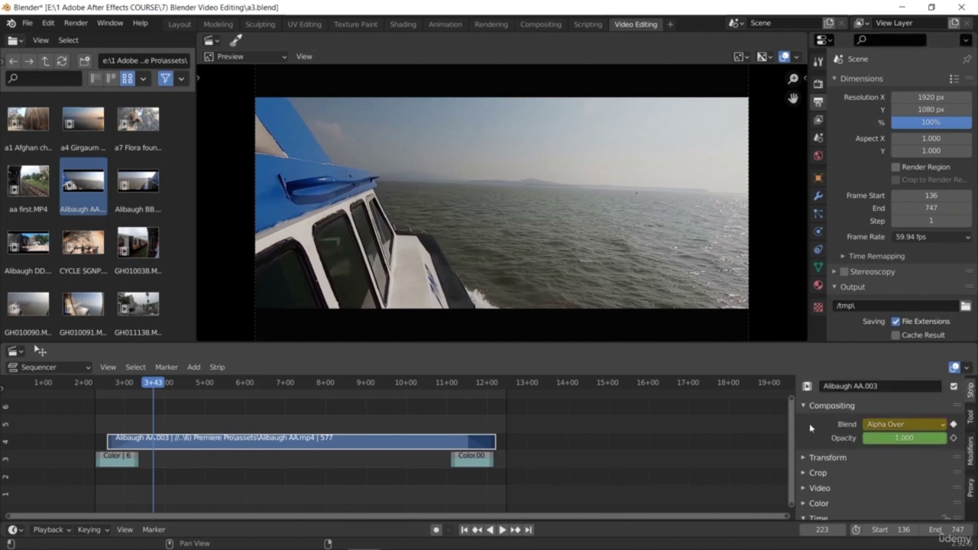
drag(151, 386, 127, 387)
Expand the video strip's Video settings and examine its strobe, time offset and source properties
click(803, 488)
drag(963, 414, 967, 503)
click(886, 496)
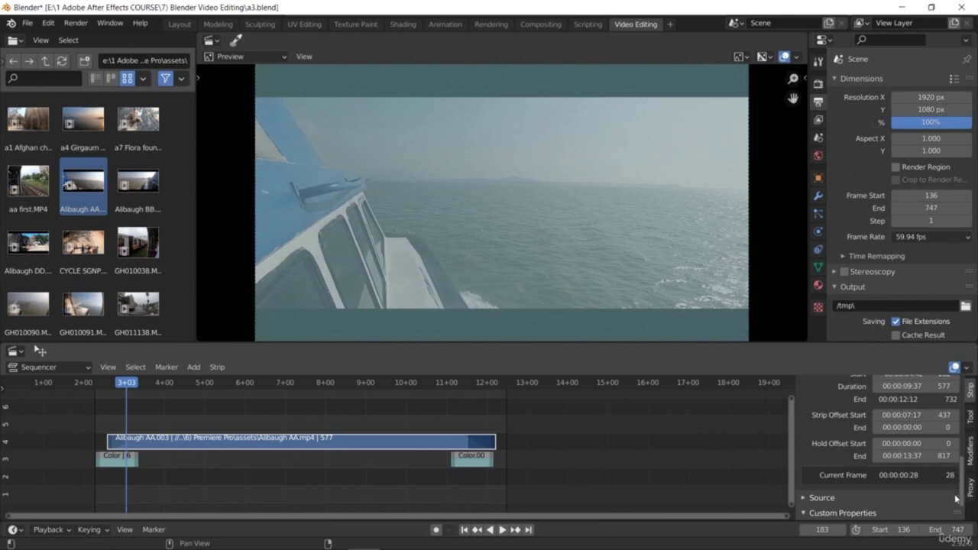
drag(963, 495, 964, 415)
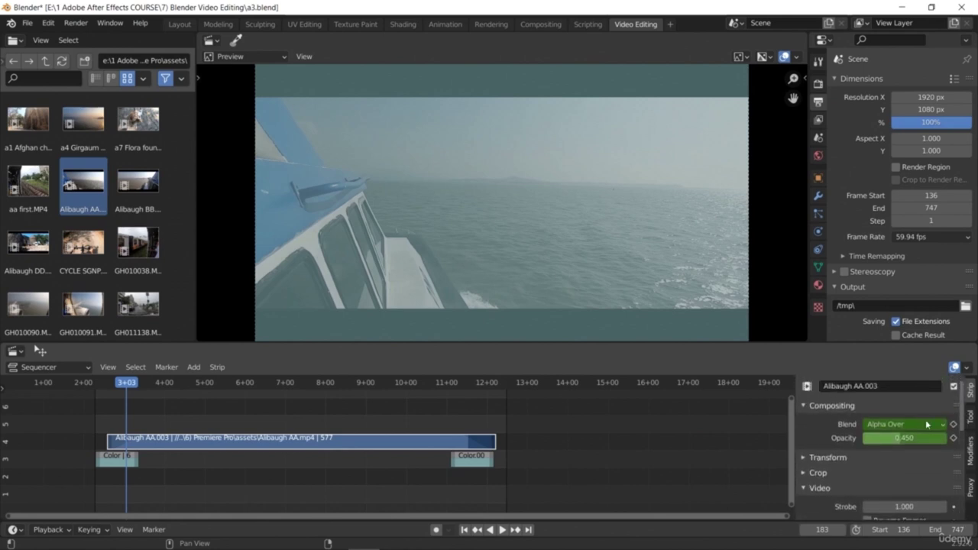
Deselect the strips, play the sequence through its closing fade and save the project as a4.blend
click(397, 494)
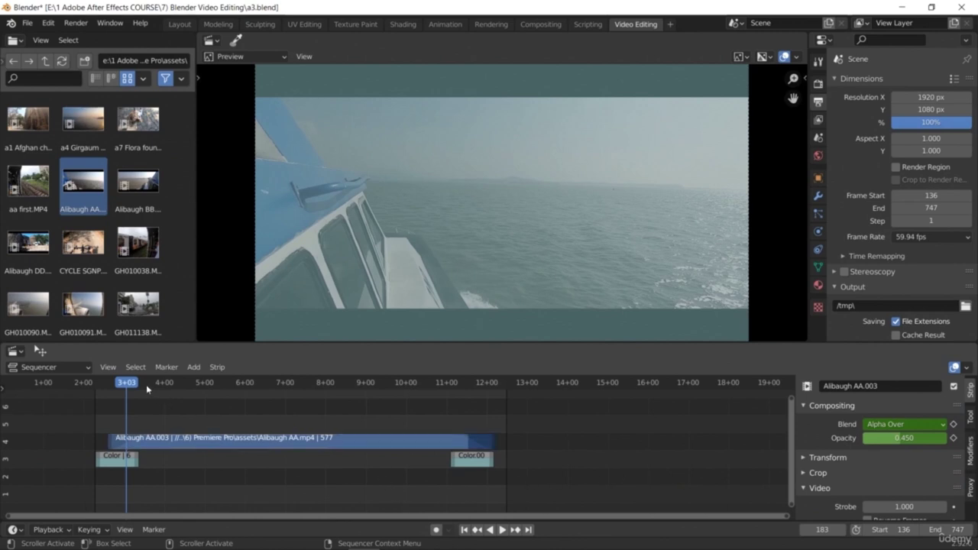
key(space)
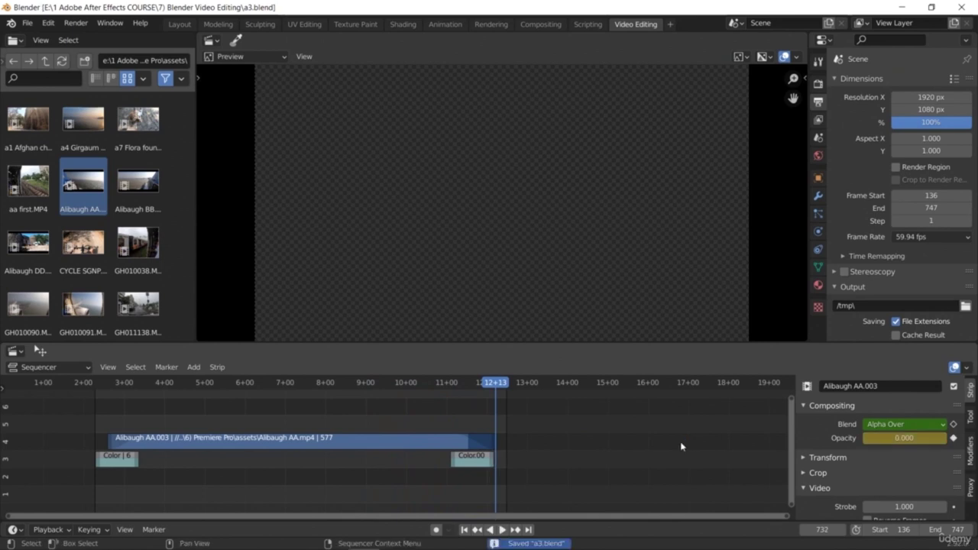
key(Escape)
key(space)
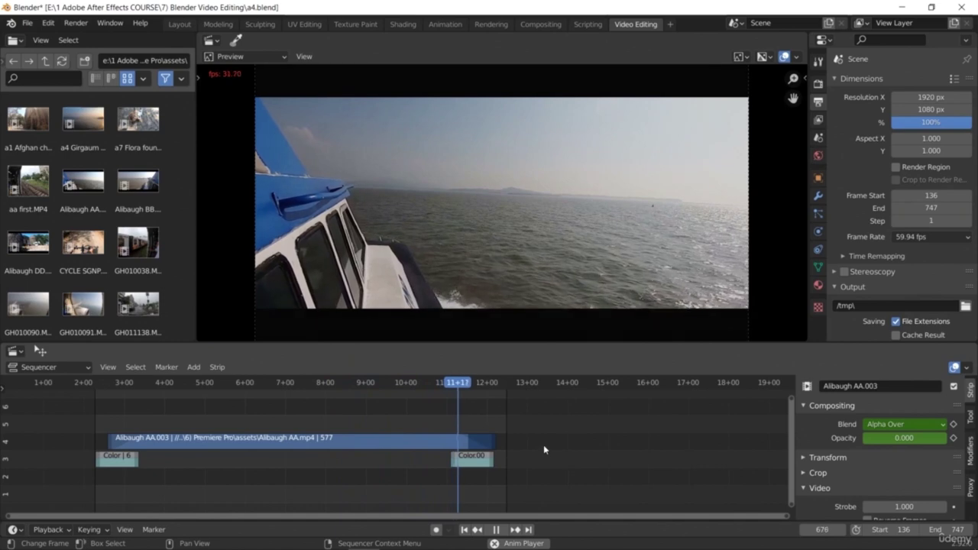
key(space)
Add a Text strip starting at 2+27 near the sequence's beginning and place it on channel 6
drag(489, 390, 103, 424)
key(space)
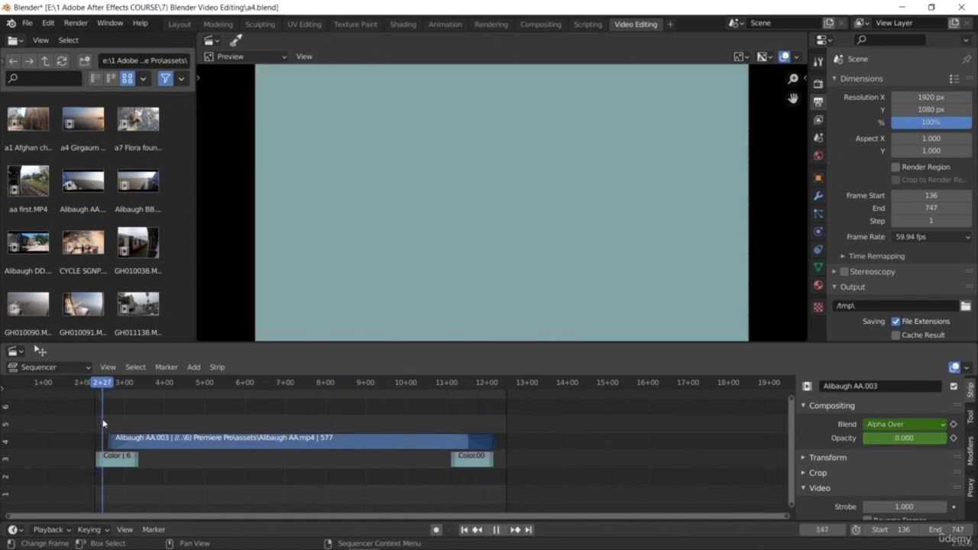
click(194, 368)
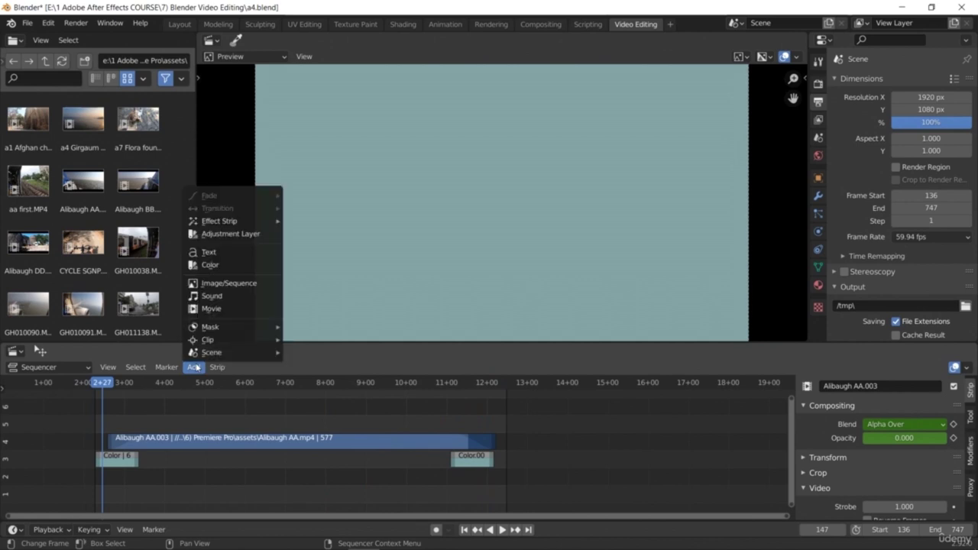
click(211, 252)
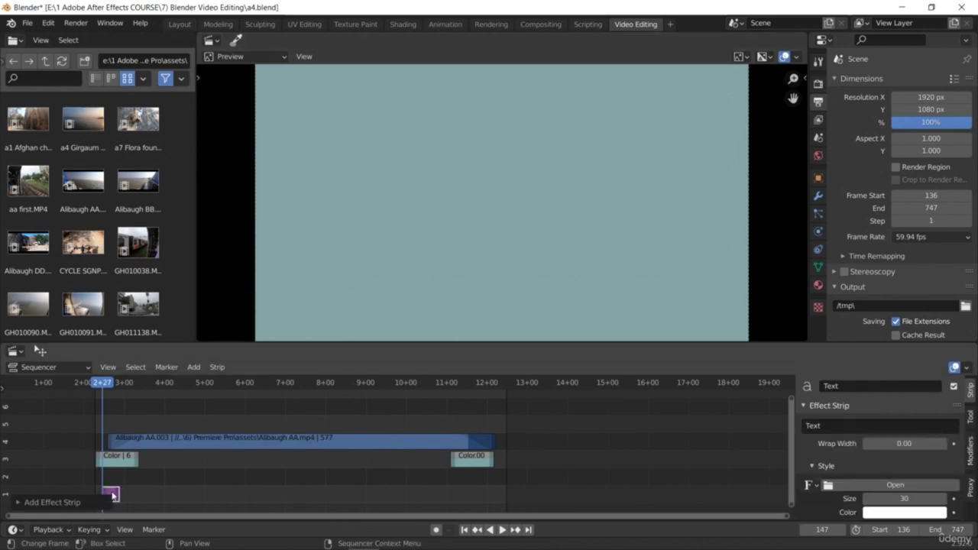
click(17, 503)
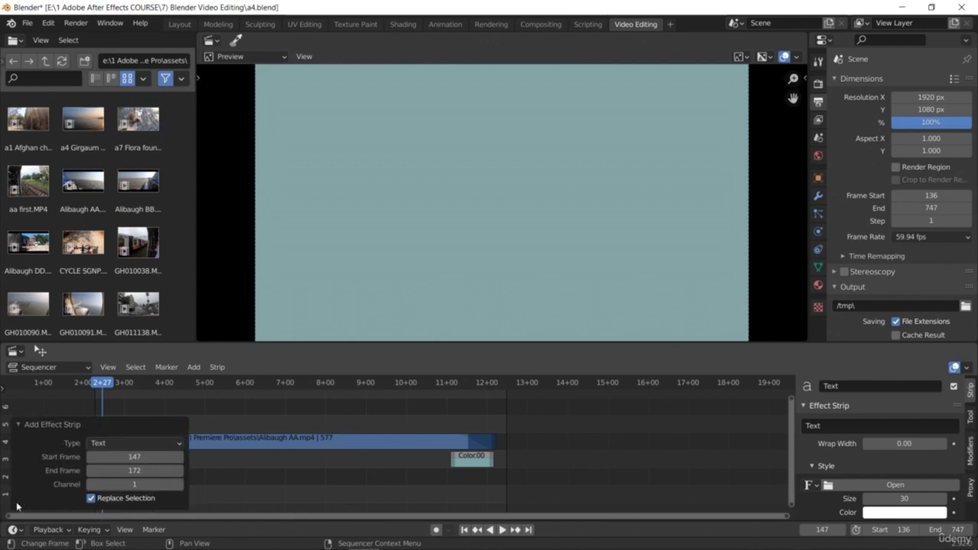
click(143, 484)
text(6)
key(Return)
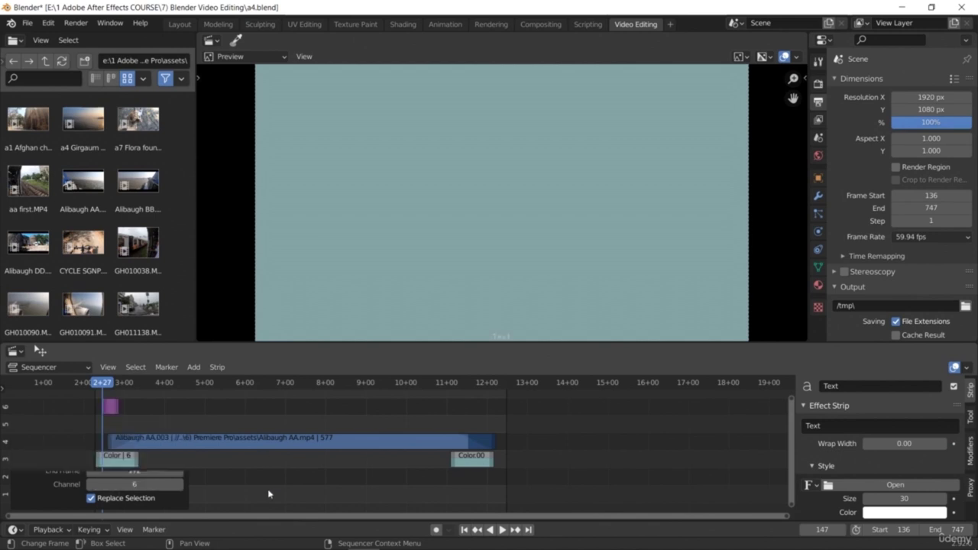
Move the text strip 11 frames earlier, near the start of the opening Color strip, and play from 2+15 to 2+35
drag(110, 406, 102, 406)
click(96, 385)
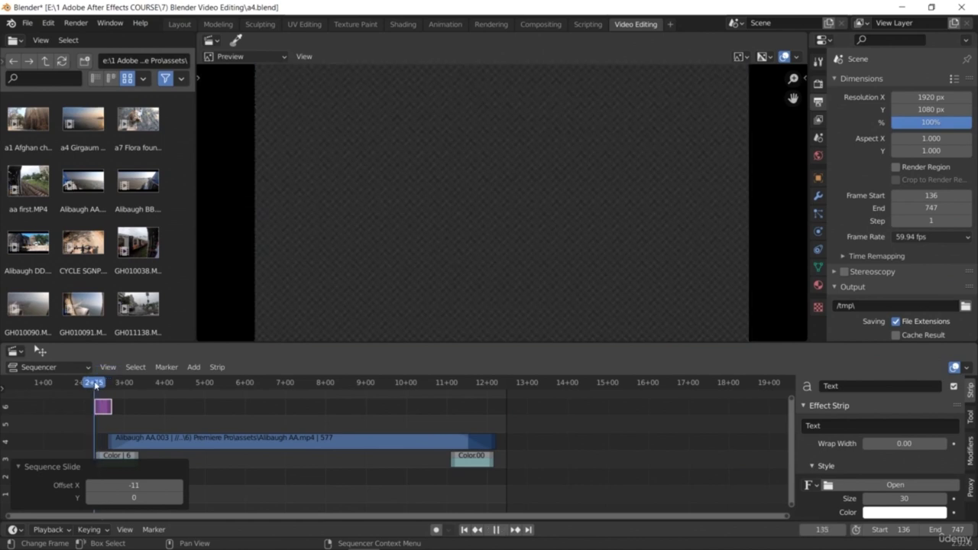
key(space)
key(space)
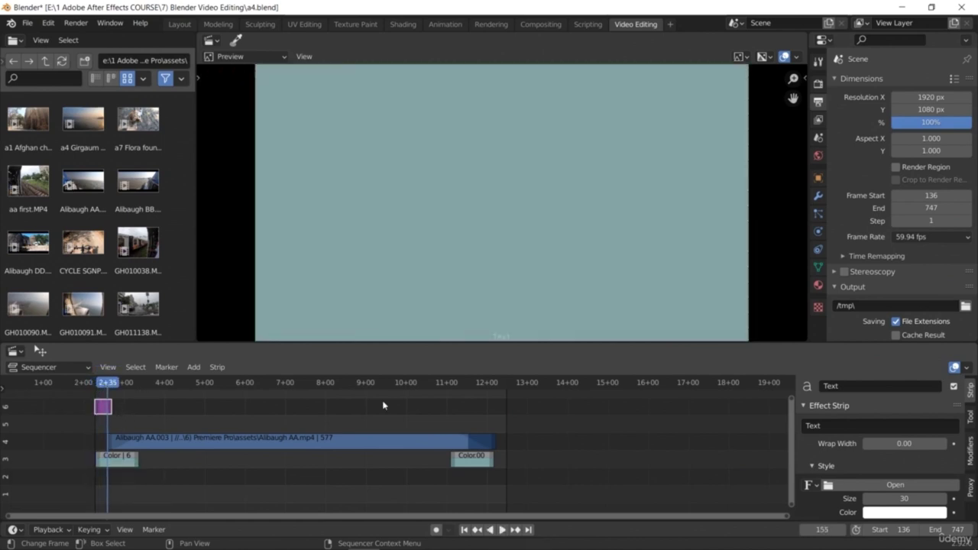
Change the strip's text to "Welcome" and enlarge it to about two fifths of the frame width
click(835, 429)
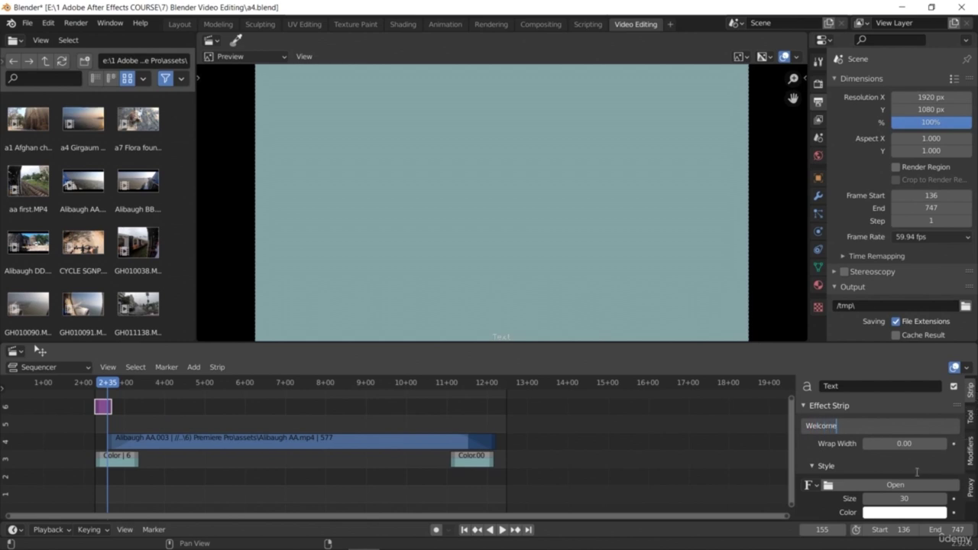
key(Return)
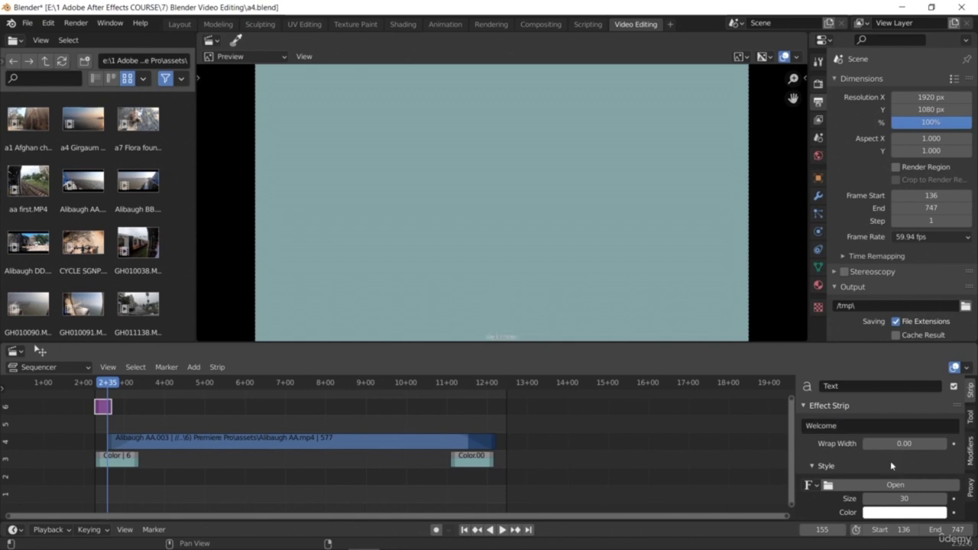
scroll(909, 458, down, 1)
scroll(909, 459, up, 1)
scroll(904, 443, down, 4)
drag(903, 411, 976, 411)
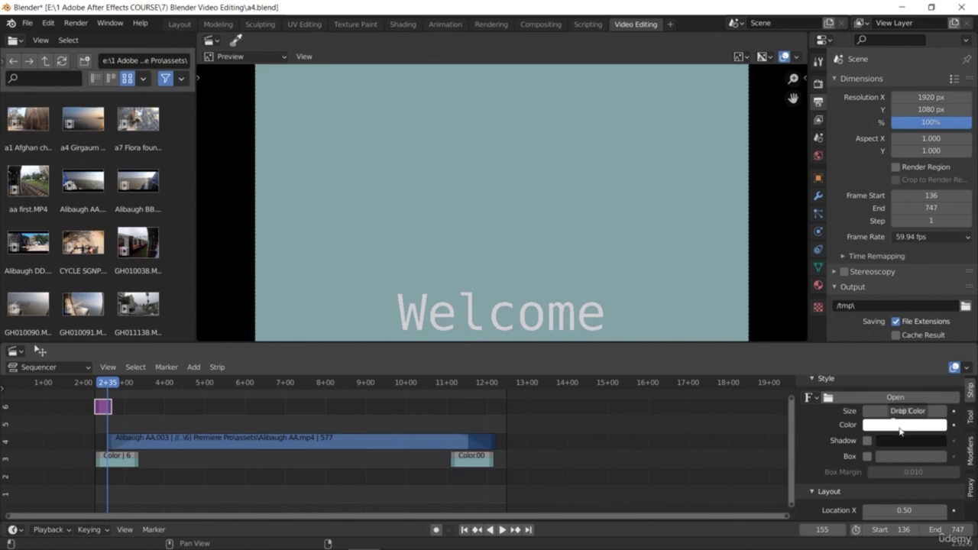
Try blue and near-white for the Welcome text, and set its color to pinkish red, hue 0.943 and saturation 0.964
click(909, 429)
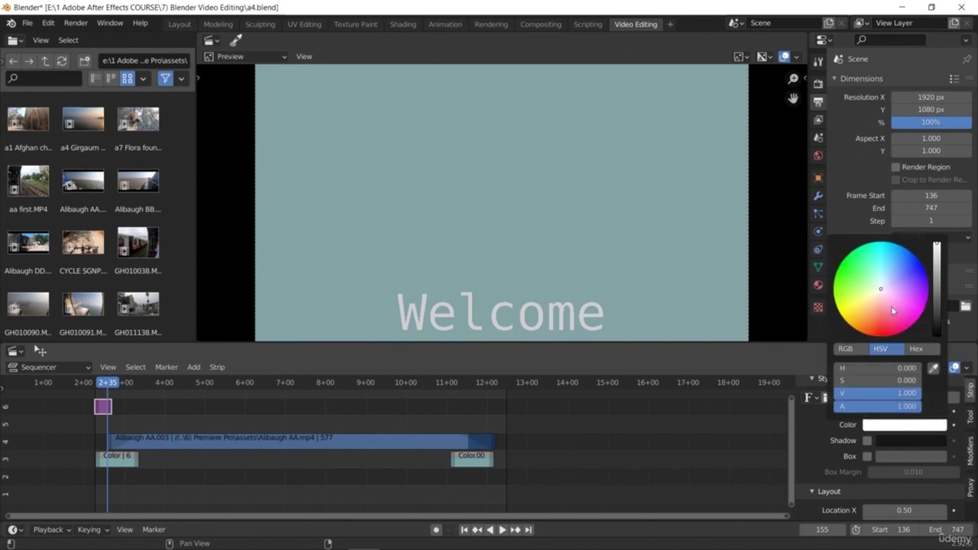
click(917, 268)
drag(909, 263, 906, 255)
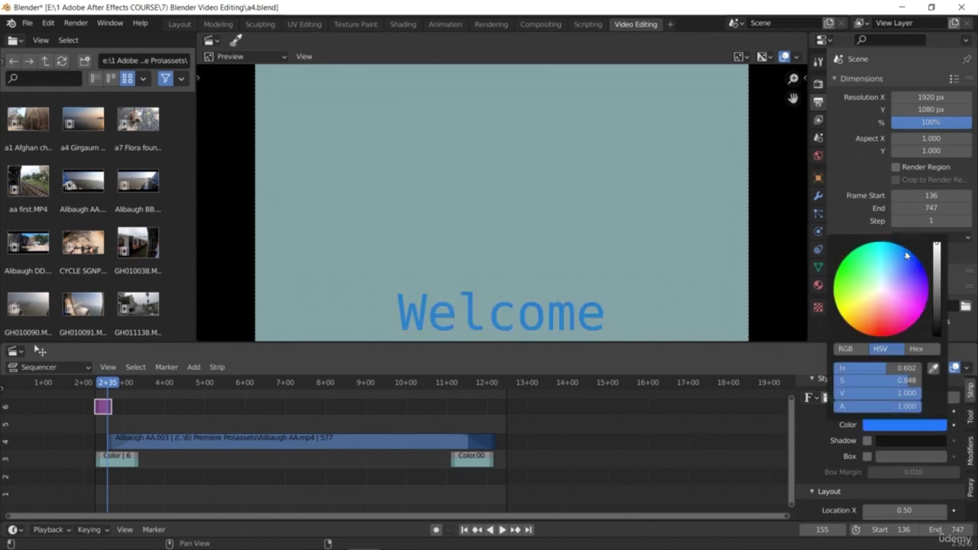
click(881, 289)
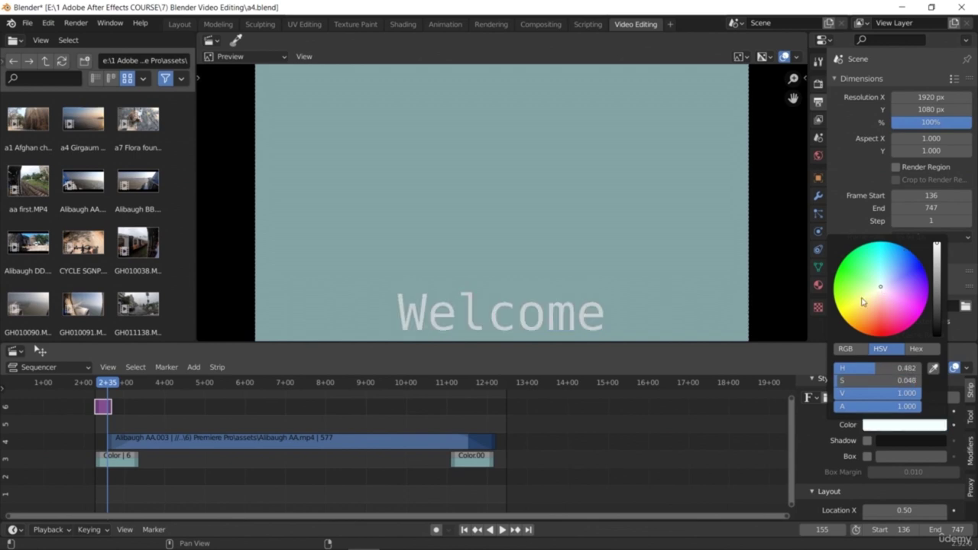
click(859, 317)
drag(844, 311, 855, 243)
click(898, 334)
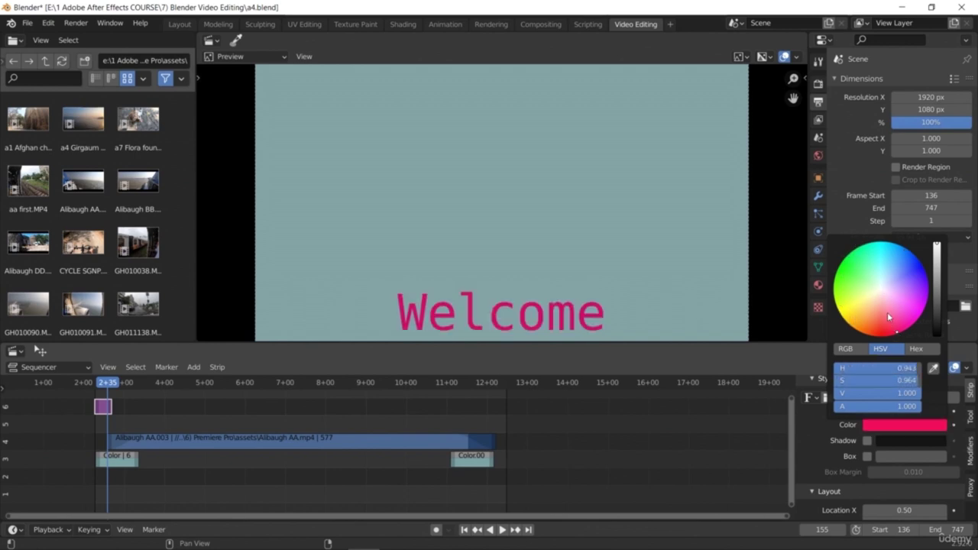
Try pink, purple and aqua green colors for the Welcome text, and sample the preview background's color for it
click(897, 317)
click(926, 282)
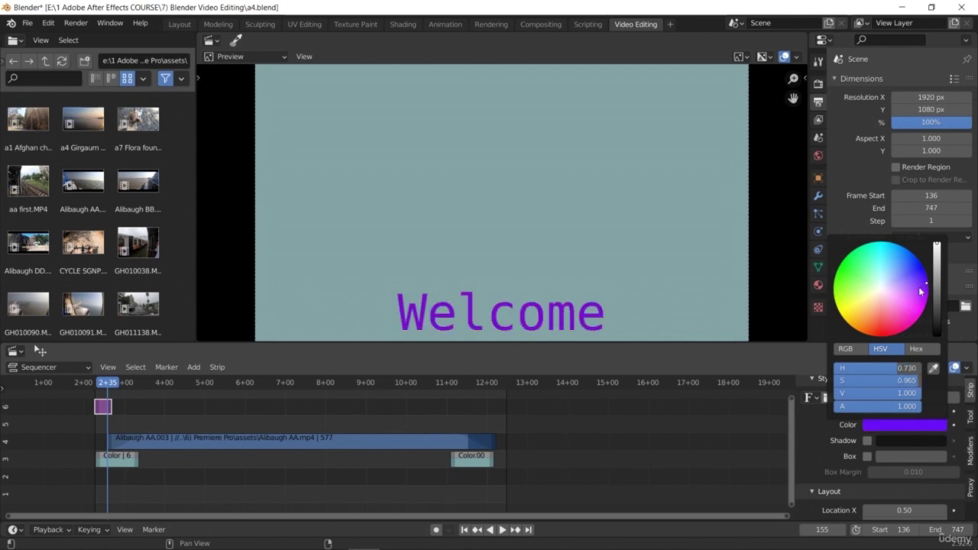
click(900, 429)
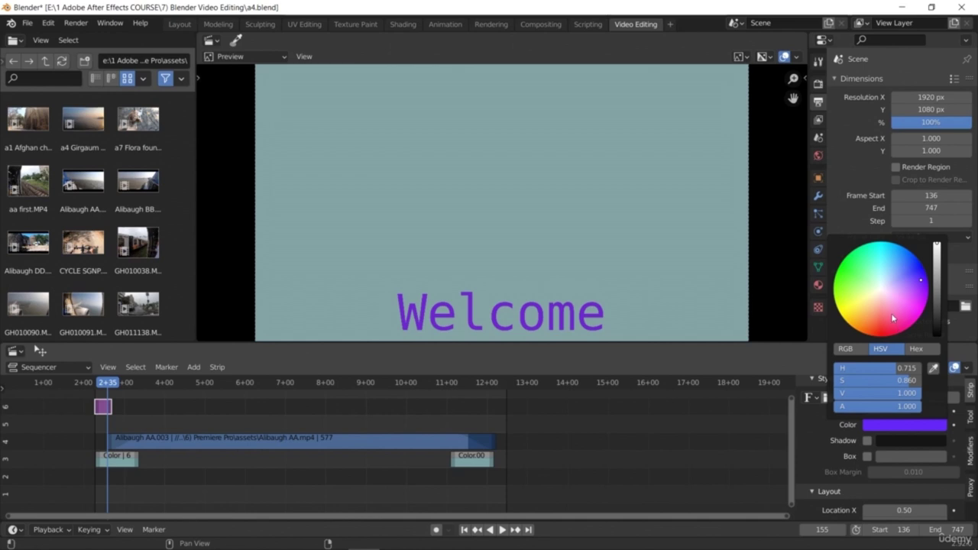
mouse_move(921, 270)
mouse_down()
mouse_move(909, 253)
mouse_move(872, 265)
mouse_up()
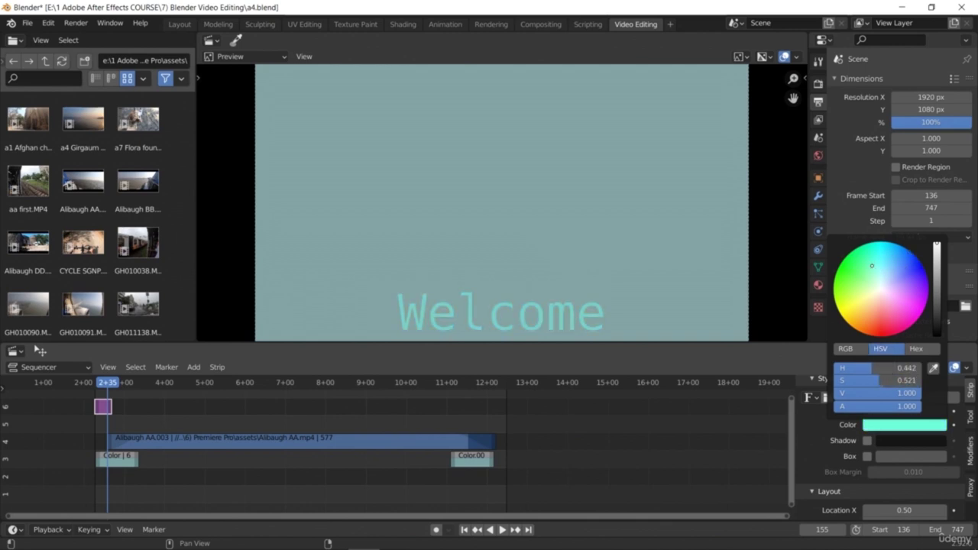
click(933, 369)
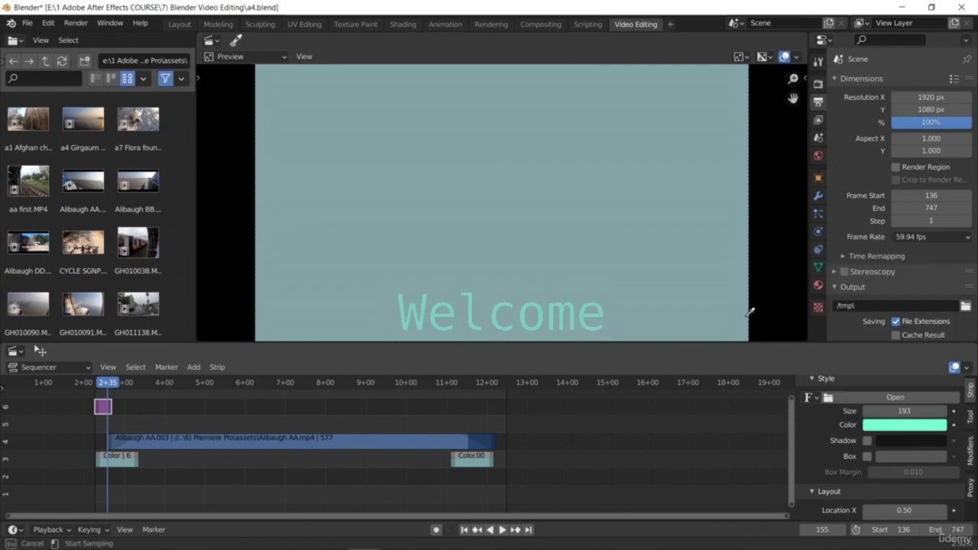
click(550, 249)
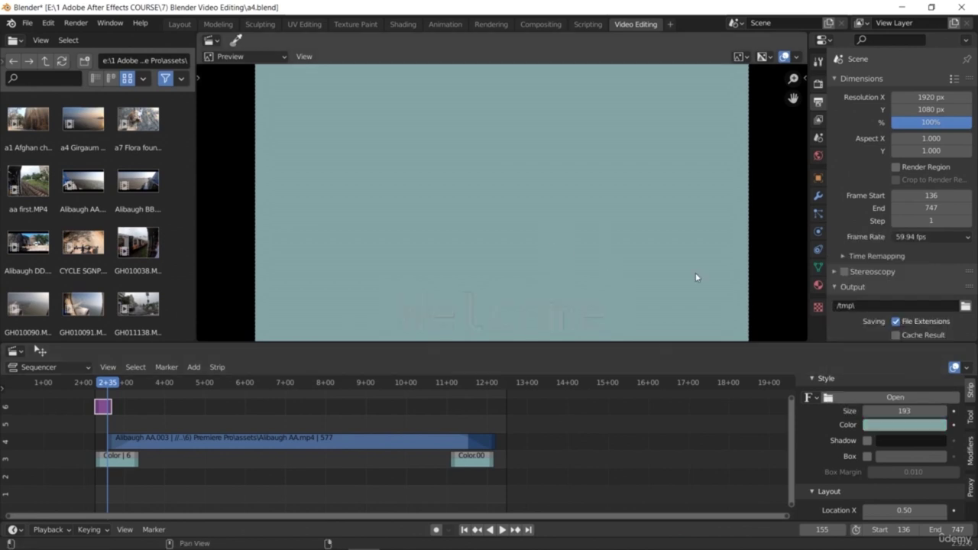
Color the Welcome text medium blue and enable its shadow
click(884, 430)
mouse_move(881, 276)
mouse_down()
mouse_move(885, 246)
mouse_move(880, 256)
mouse_move(866, 250)
mouse_move(872, 269)
mouse_move(885, 276)
mouse_move(891, 259)
mouse_move(898, 268)
mouse_up()
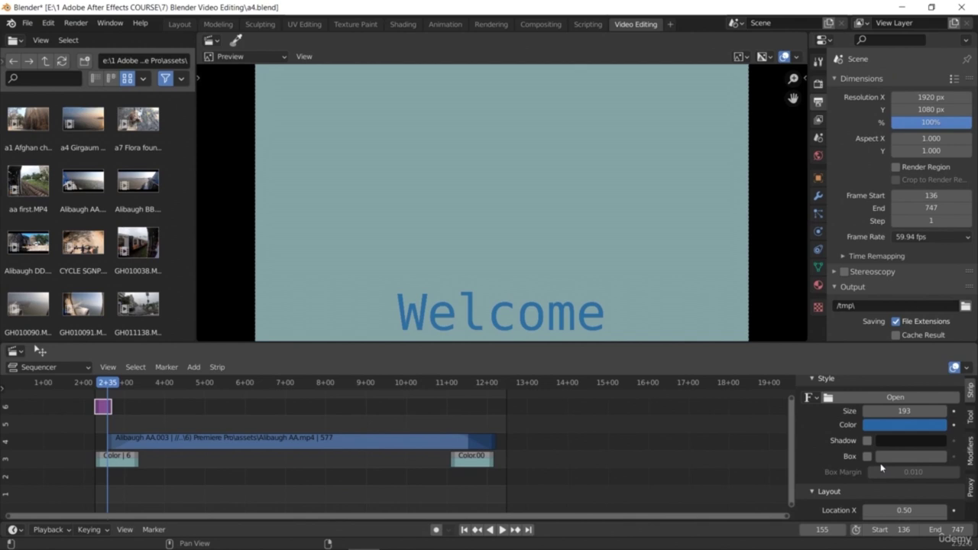
click(900, 446)
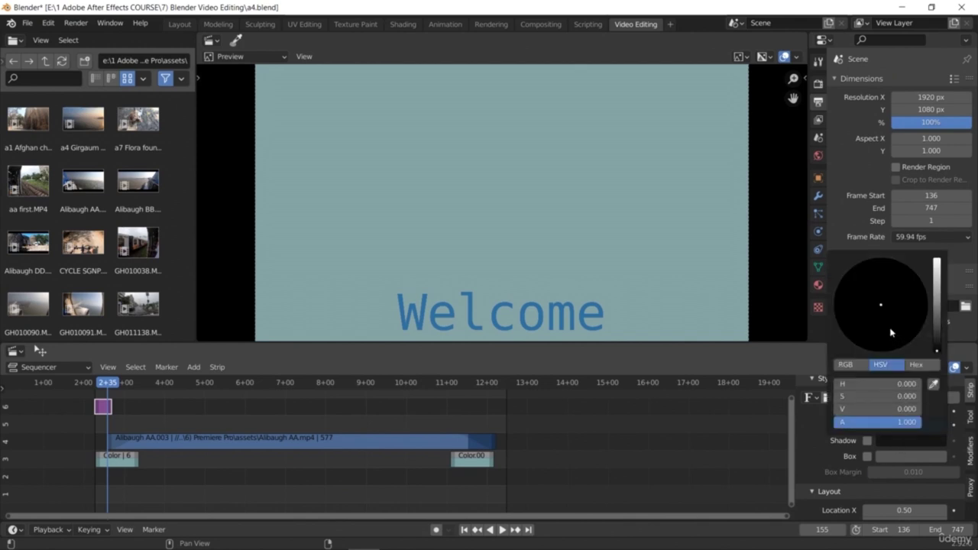
click(867, 441)
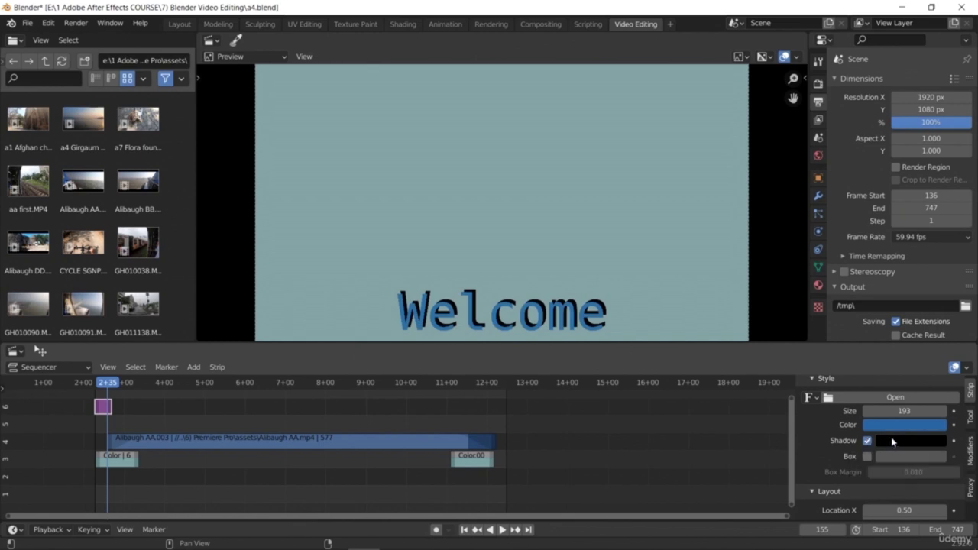
Change the Welcome text's shadow color to teal green
click(892, 442)
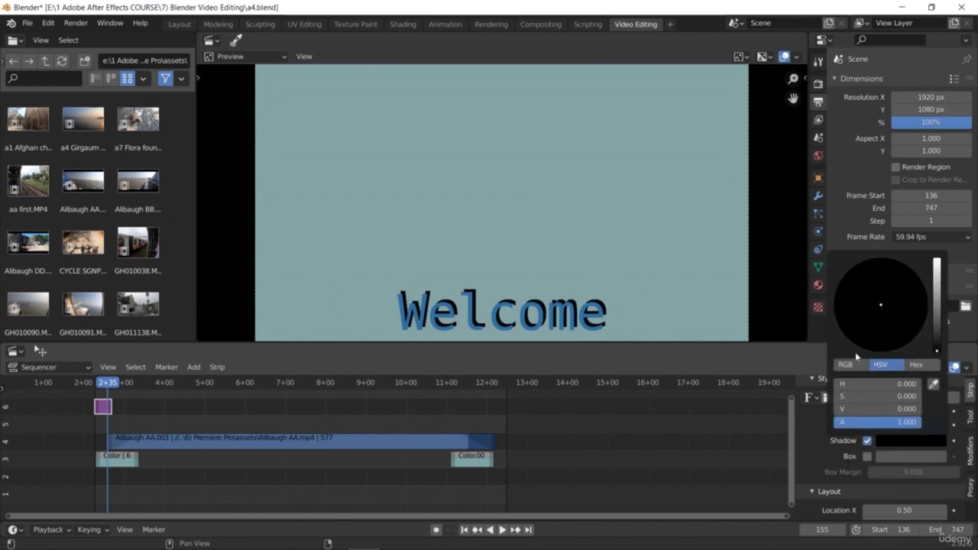
click(933, 383)
click(720, 267)
click(898, 443)
drag(880, 291, 878, 271)
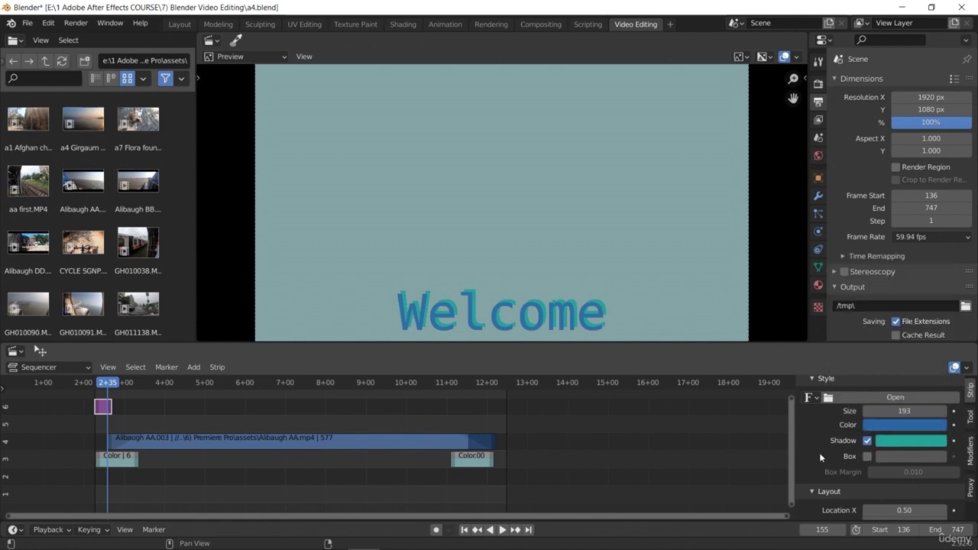
Preview the box option behind the Welcome text, and play the sequence from the start of the title
click(867, 456)
click(867, 457)
drag(962, 433, 961, 467)
drag(108, 382, 96, 385)
key(space)
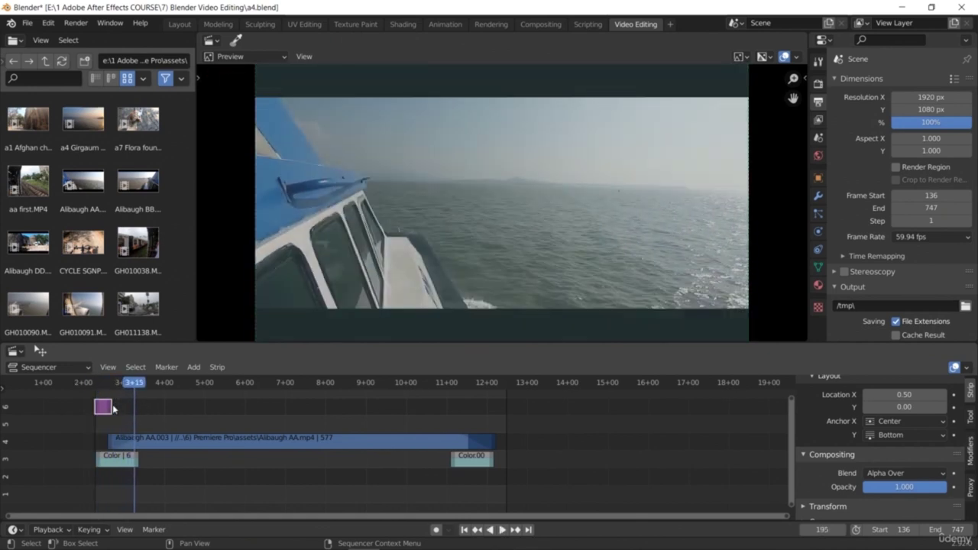
Extend the end of the Welcome text strip by 19 frames and play it from its start
drag(112, 409, 95, 387)
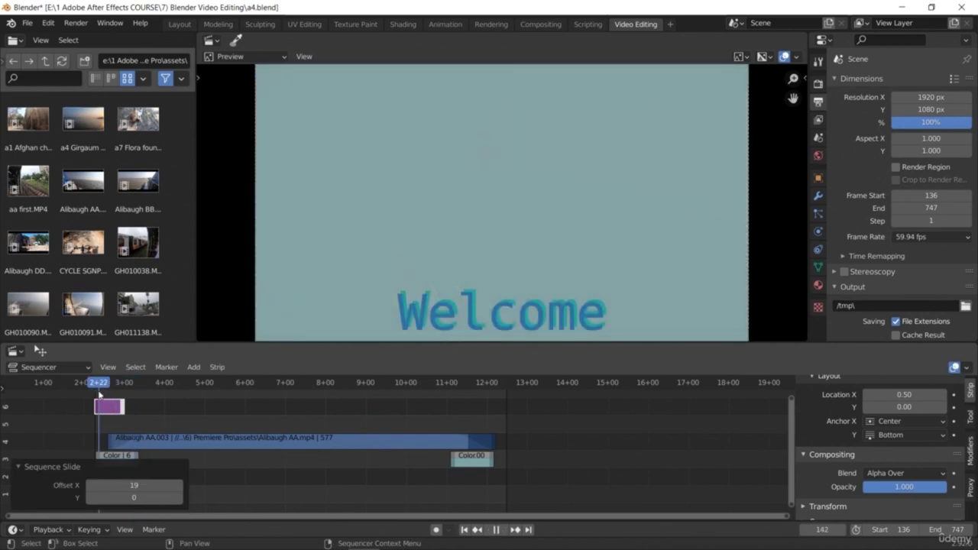
key(space)
click(107, 402)
key(space)
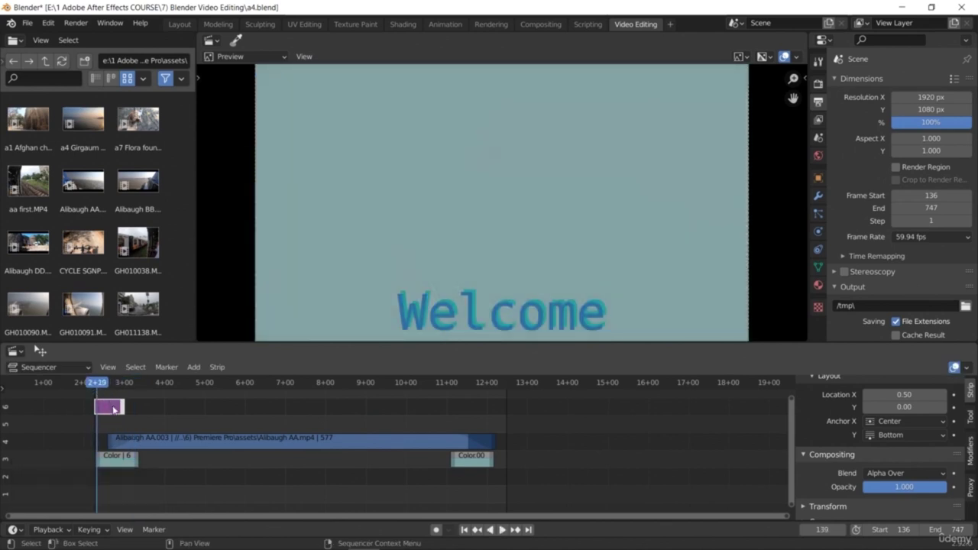
Shift the Welcome text strip 5 frames later and trim its end to just before 3+00
drag(113, 408, 117, 411)
key(space)
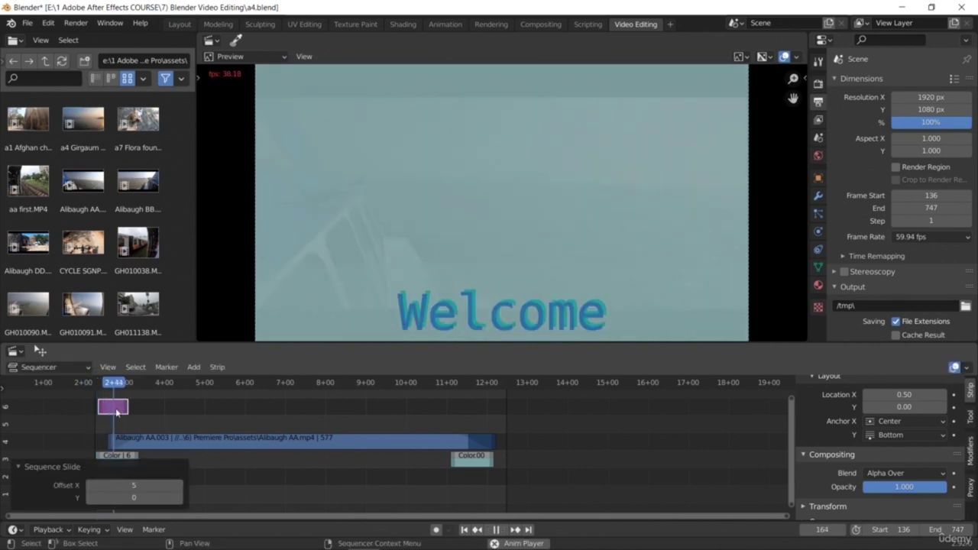
key(space)
drag(126, 409, 120, 410)
Add a fade animation to the Welcome text strip and play it from the strip's start
right_click(110, 410)
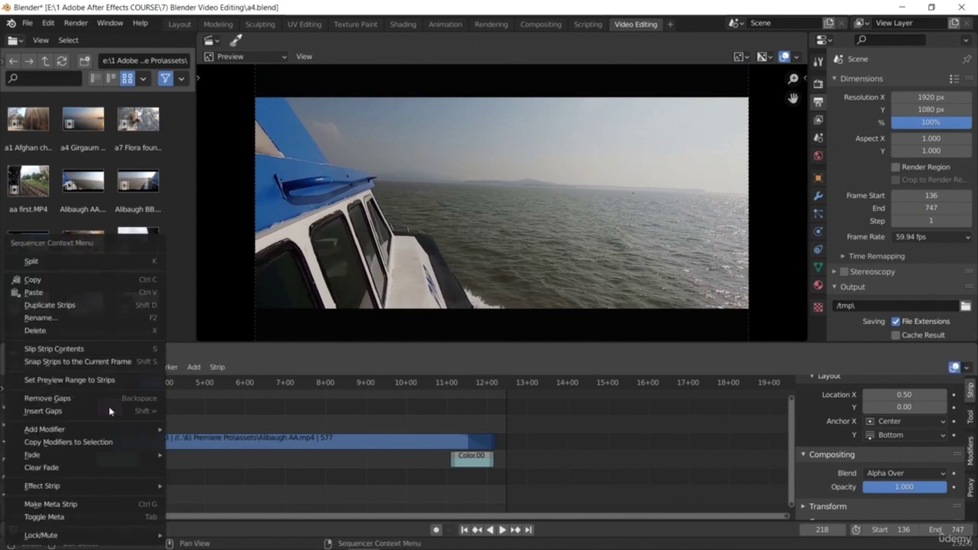
mouse_move(122, 489)
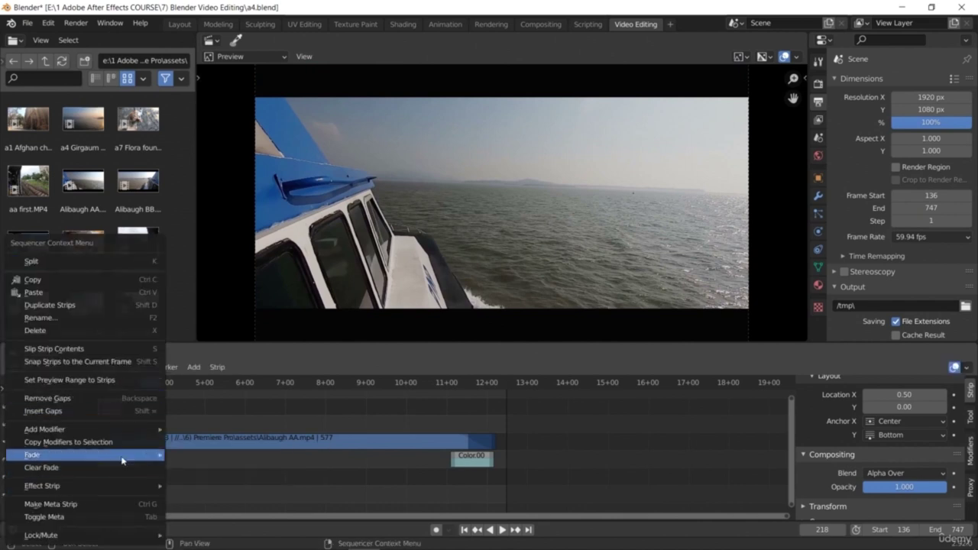
mouse_move(124, 457)
click(204, 458)
drag(153, 382, 98, 392)
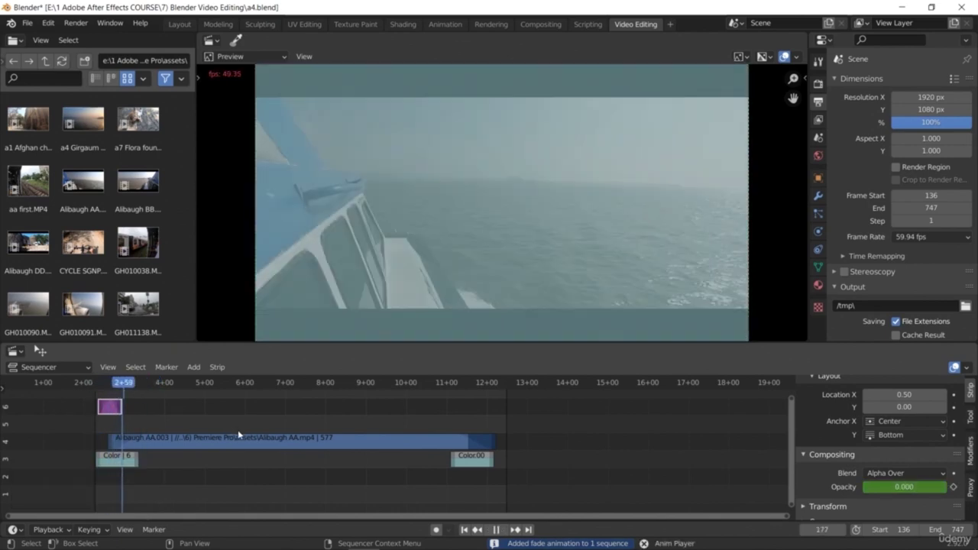
key(space)
Try extending the start of the faded Welcome text strip 7 frames earlier, and play back the result
drag(104, 408, 100, 407)
key(shift+Left)
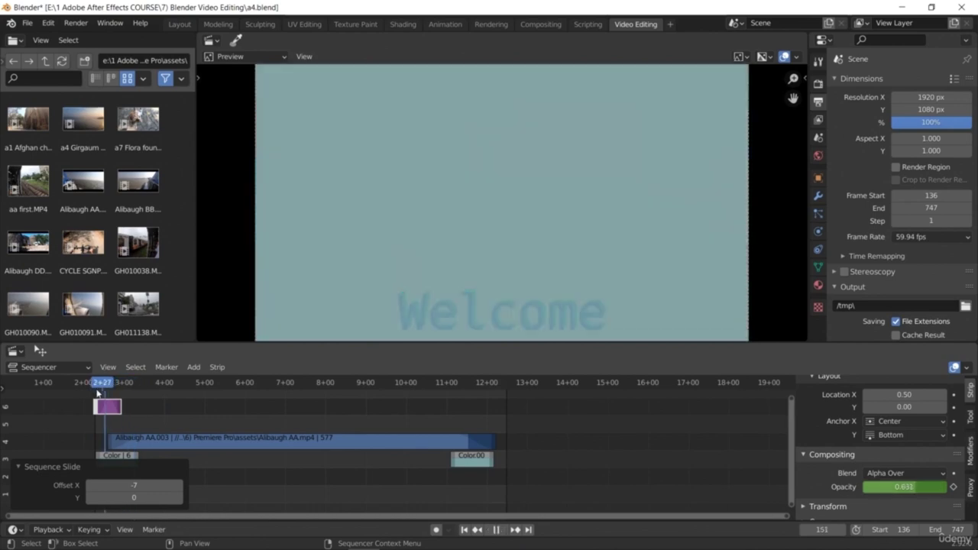
key(space)
key(space)
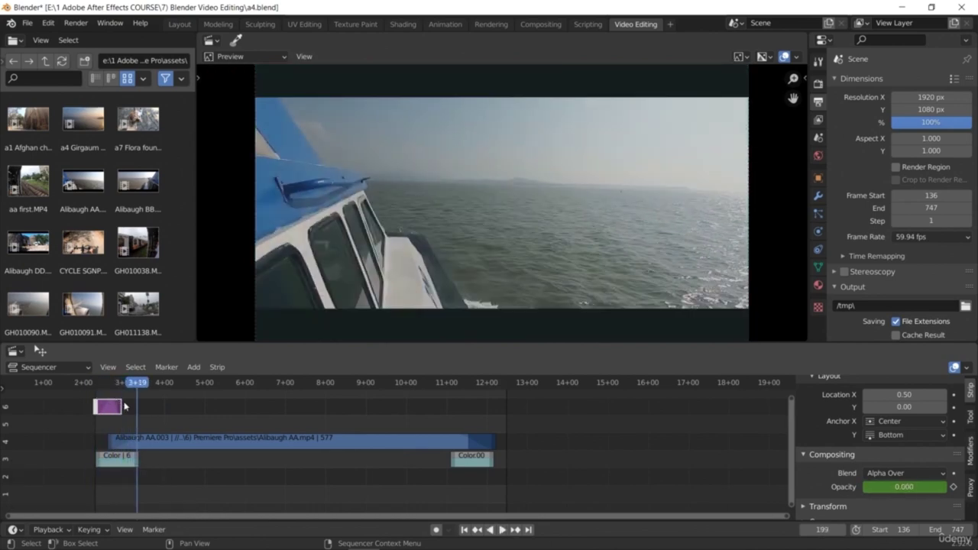
key(Left)
key(Left)
key(Left)
key(Left)
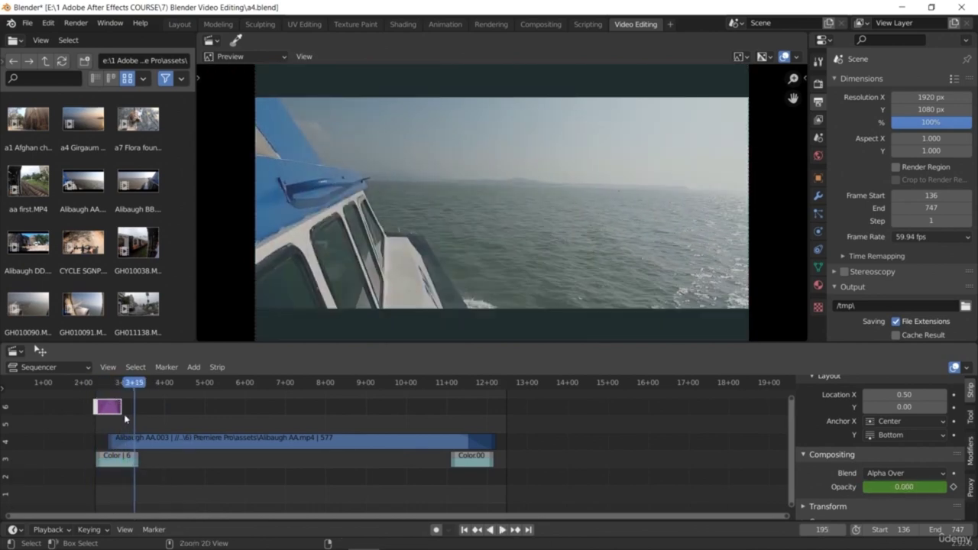
key(space)
key(space)
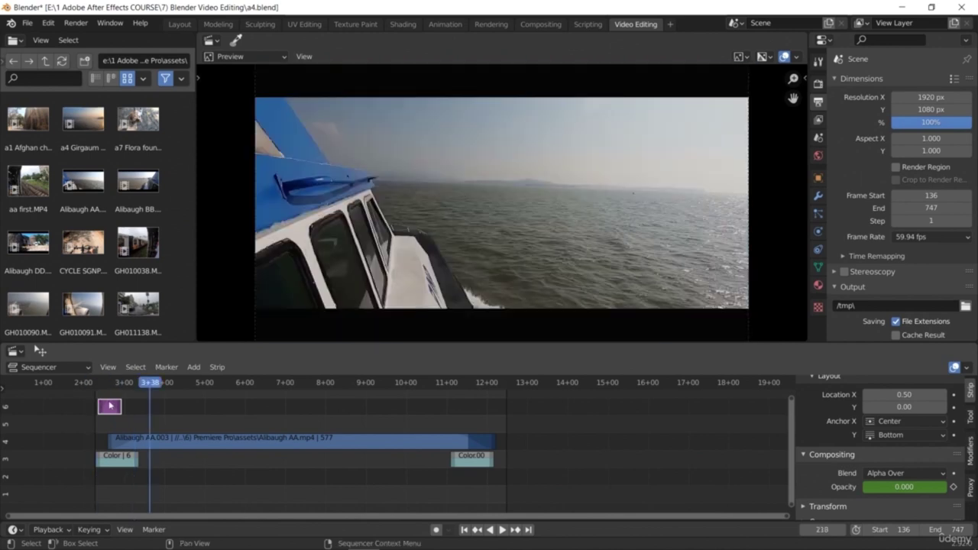
Clear the fade from the Welcome text strip and play the title from its start
right_click(110, 405)
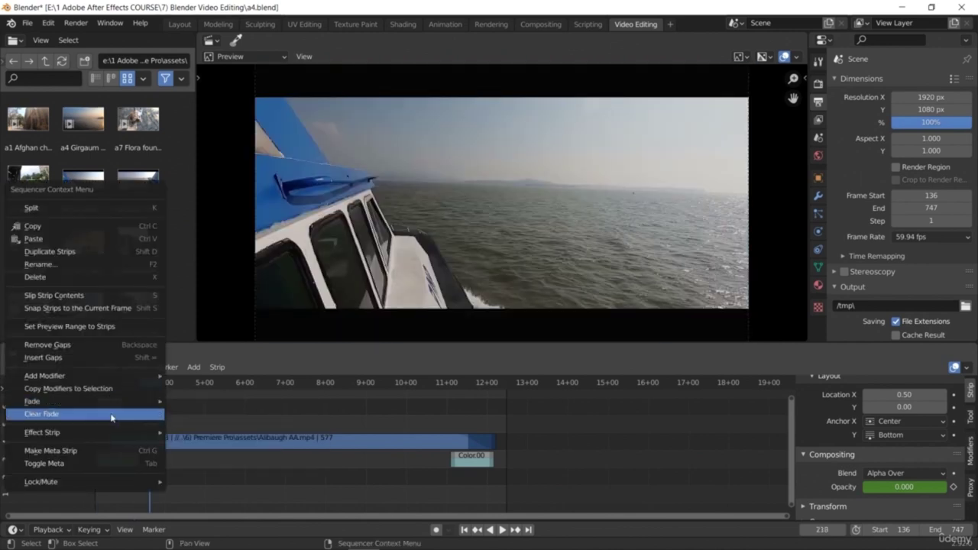
click(113, 416)
key(shift+Left)
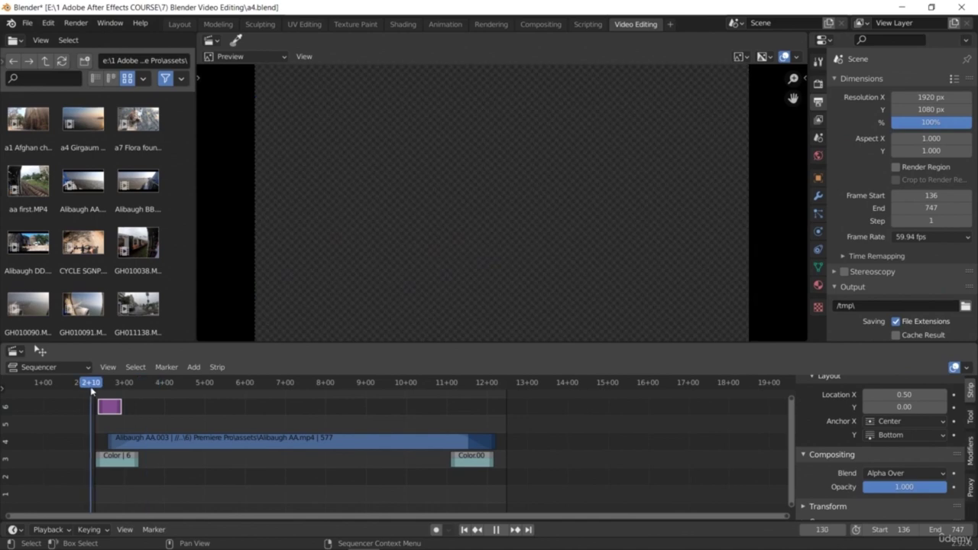
key(space)
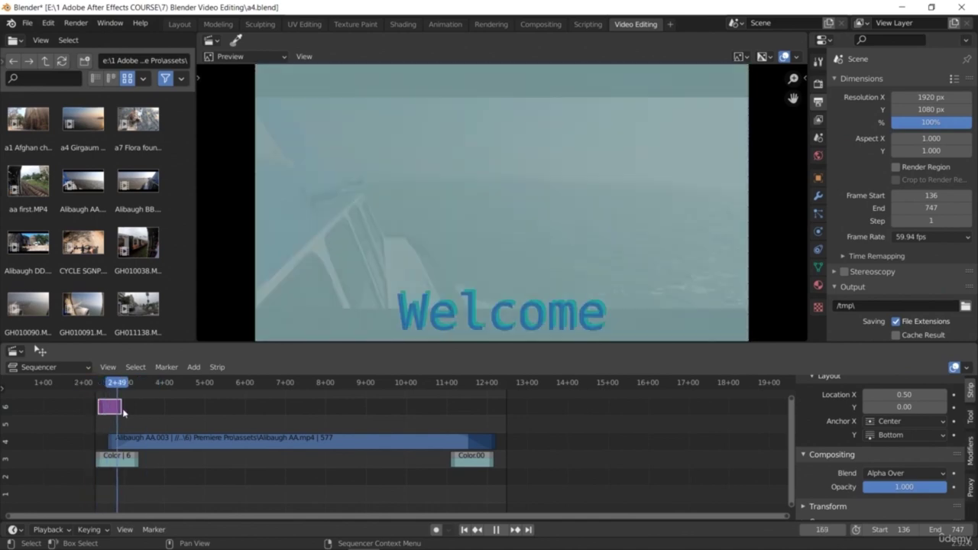
key(shift+Left)
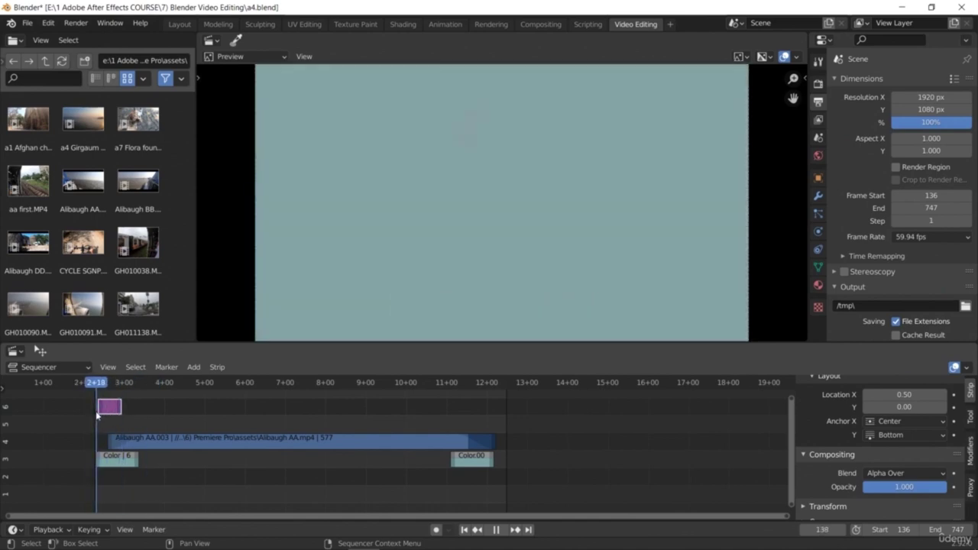
key(space)
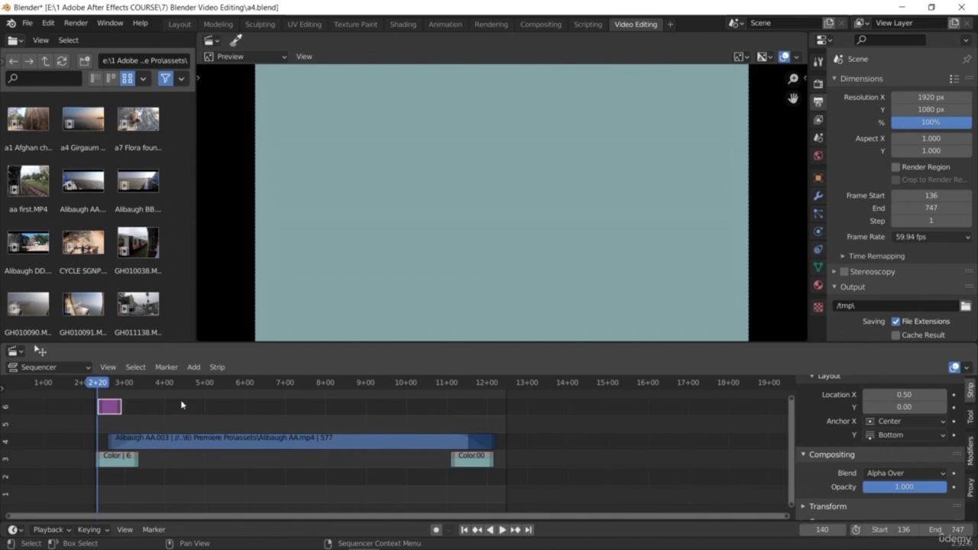
Step frame by frame into the start of the Welcome text strip, and replay the title's appearance
key(Right)
key(Right)
key(Right)
key(Right)
key(Right)
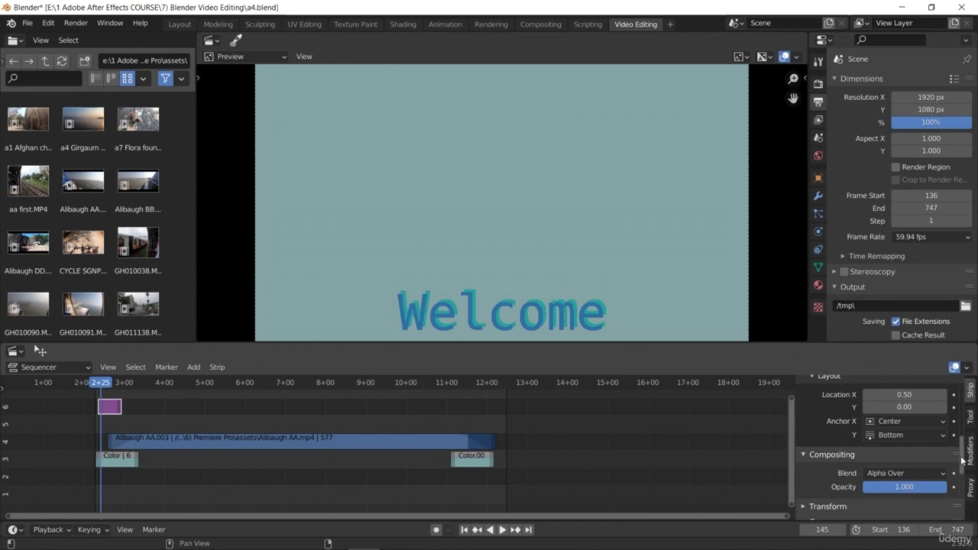
click(99, 382)
key(space)
key(space)
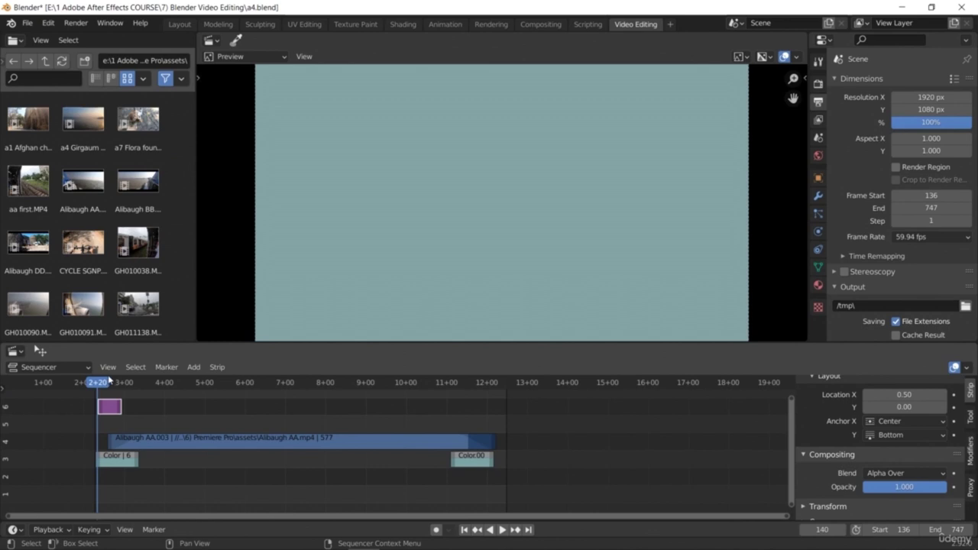
click(95, 407)
click(107, 411)
drag(904, 395, 886, 394)
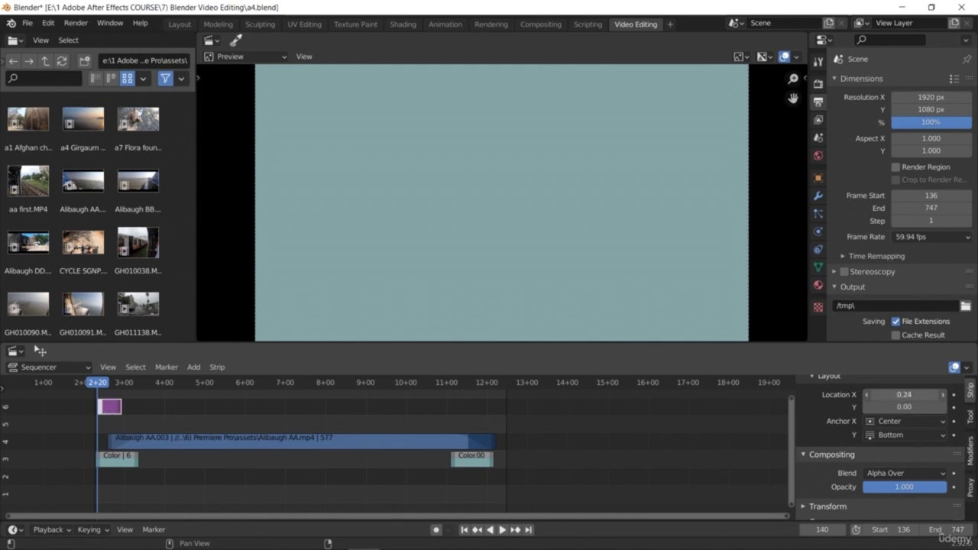
key(Escape)
With the playhead over the Welcome text strip, set the text's Location X to 0.00 and Y to 0.92, and play the result
click(246, 416)
key(space)
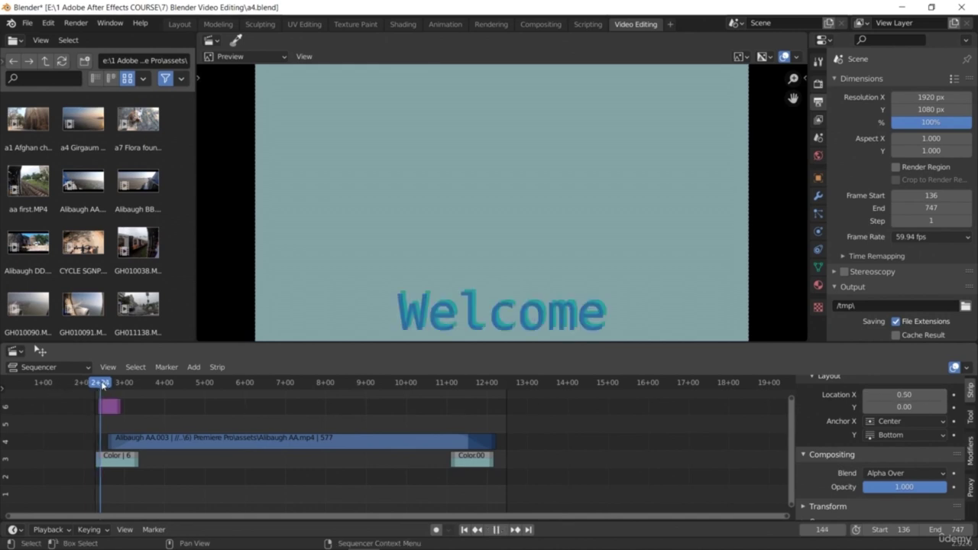
key(space)
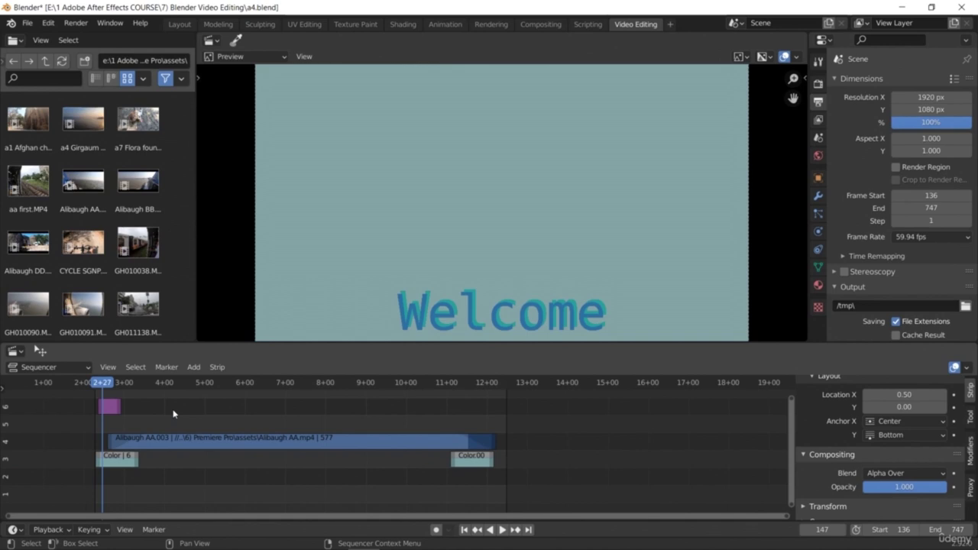
click(110, 406)
drag(906, 407, 936, 398)
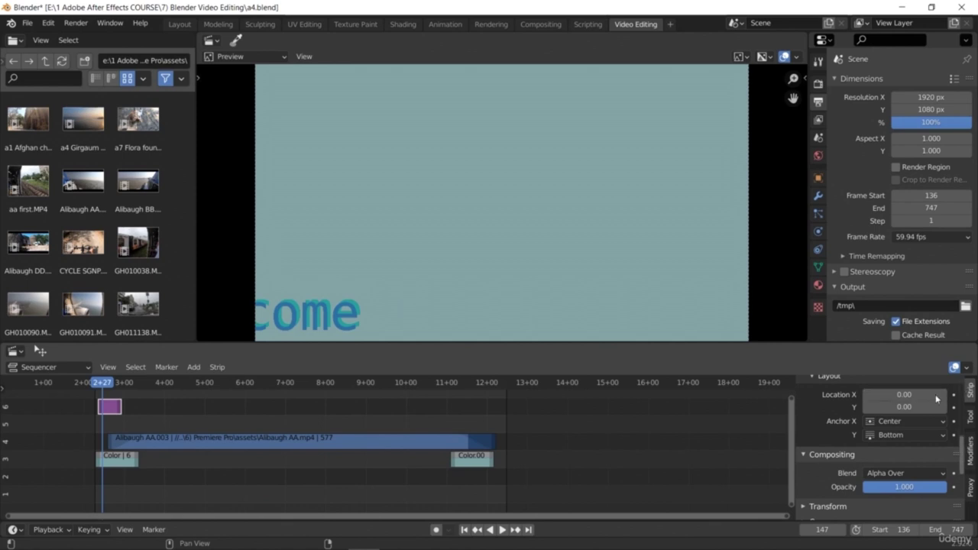
click(880, 394)
key(Return)
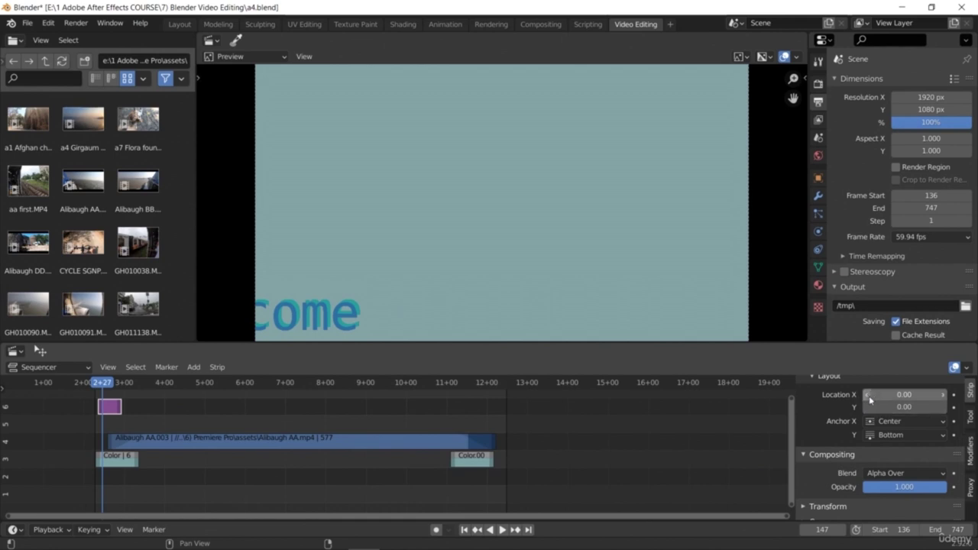
drag(904, 406, 941, 406)
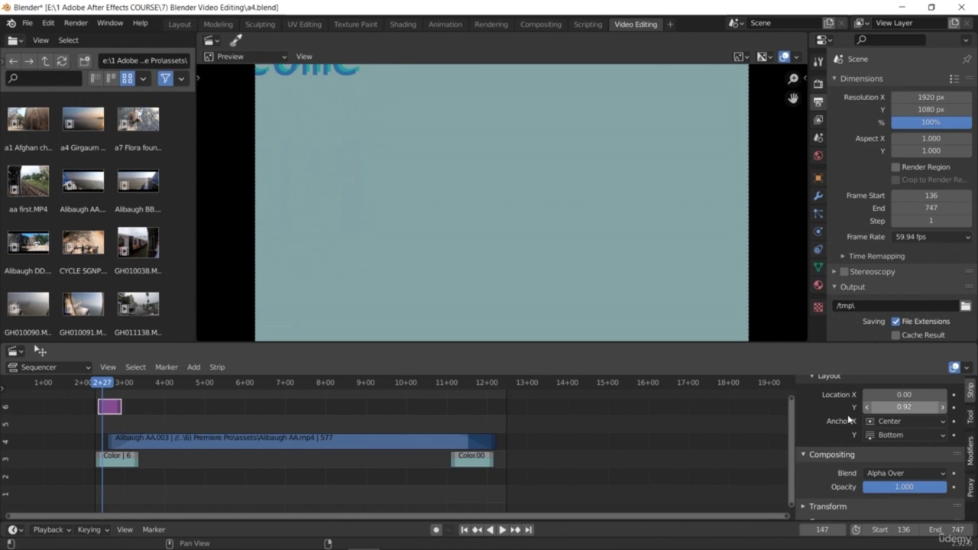
key(space)
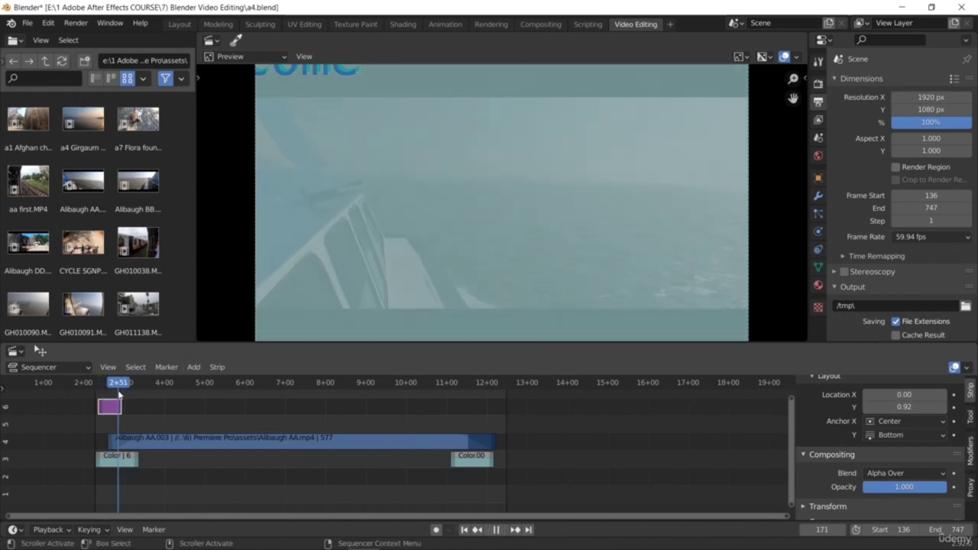
Set the Welcome text's Location X to 0.48 and Y to 0.41, and play the title from its start several times
key(space)
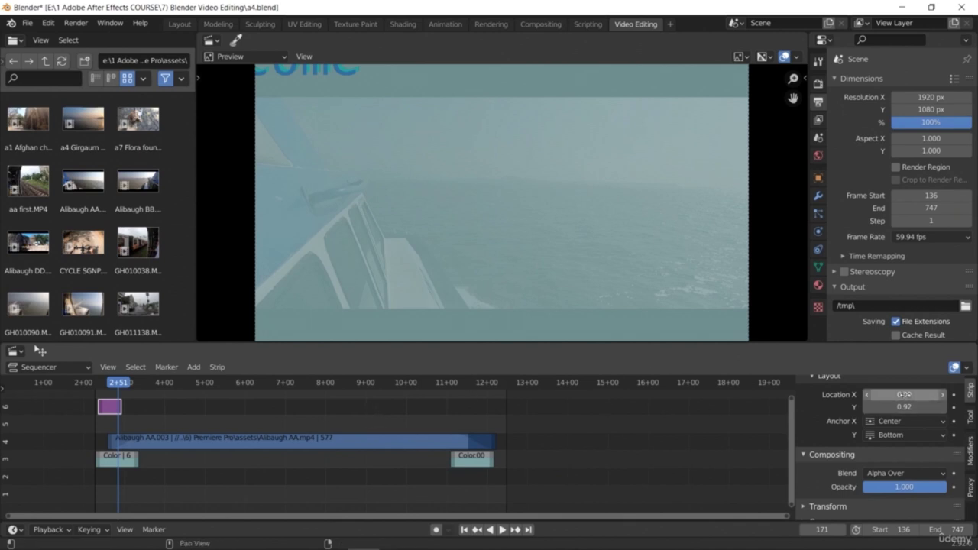
drag(904, 394, 875, 409)
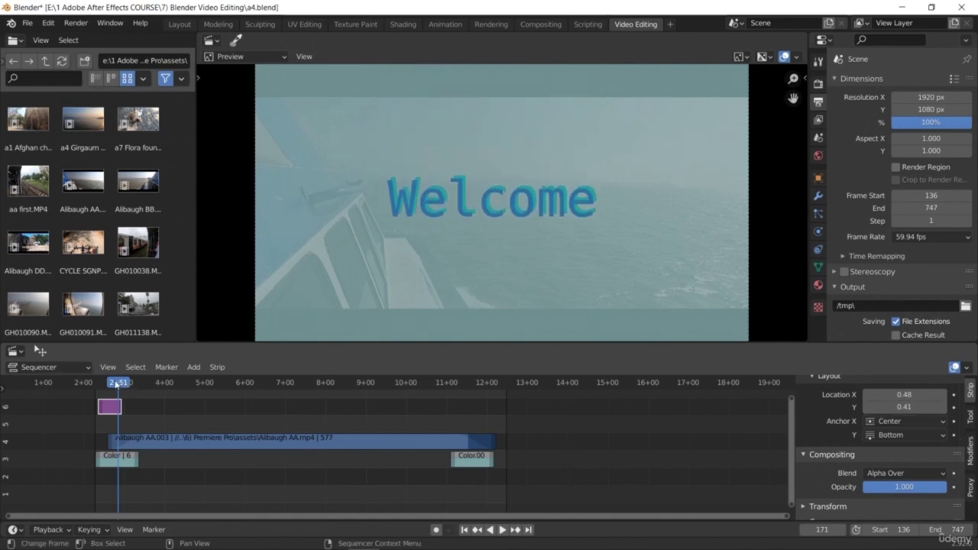
click(108, 386)
key(space)
drag(108, 385, 98, 386)
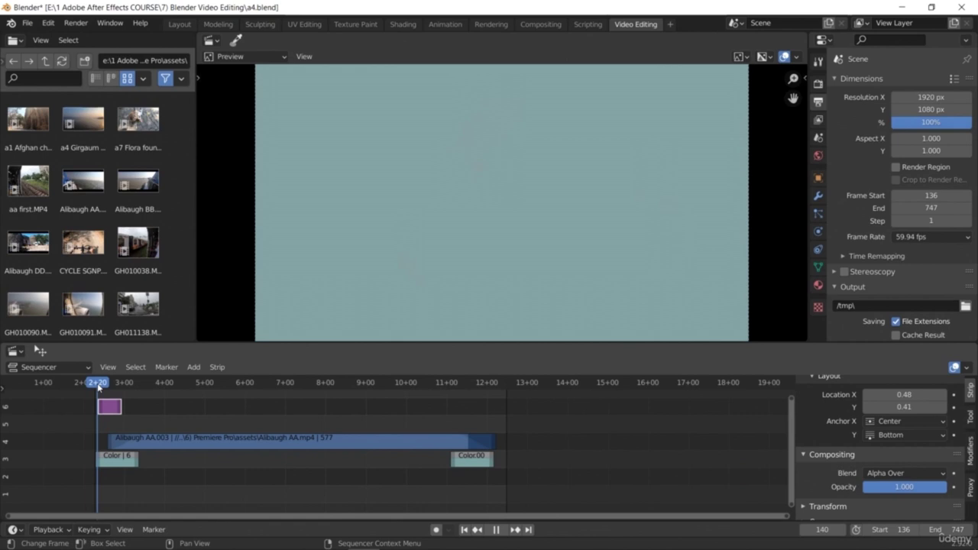
key(space)
drag(108, 386, 100, 388)
key(space)
key(space)
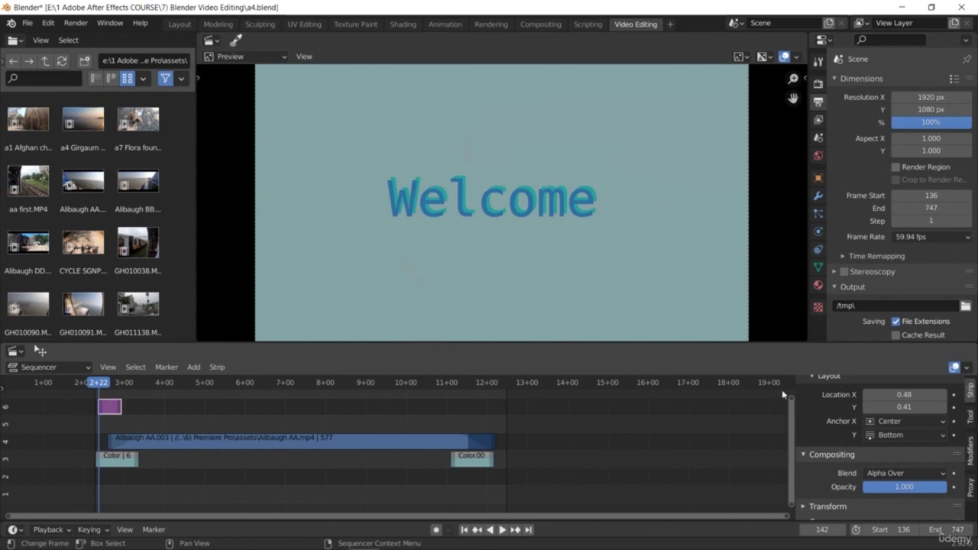
Set the Welcome text's Location X to 0.00 and Y to 1.00, and play the title
drag(904, 394, 840, 394)
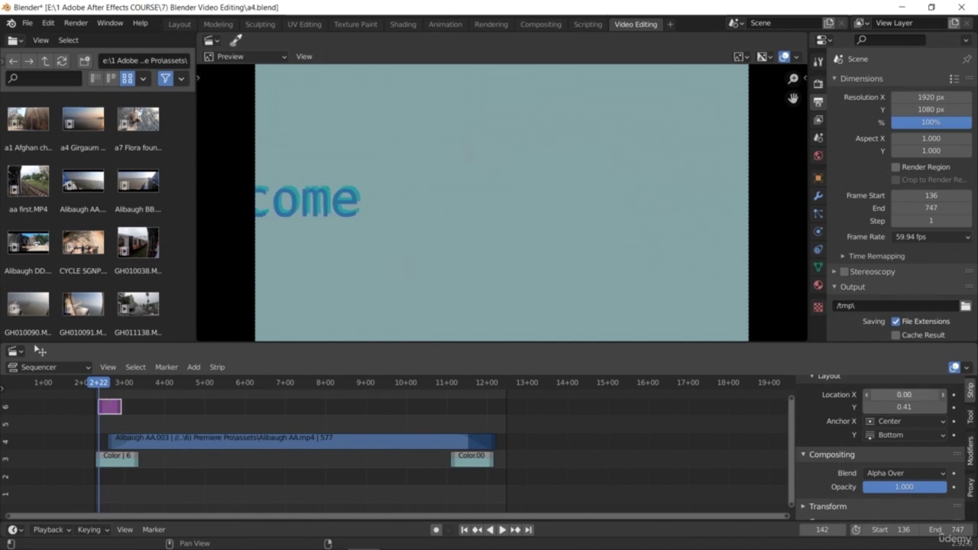
drag(904, 406, 934, 406)
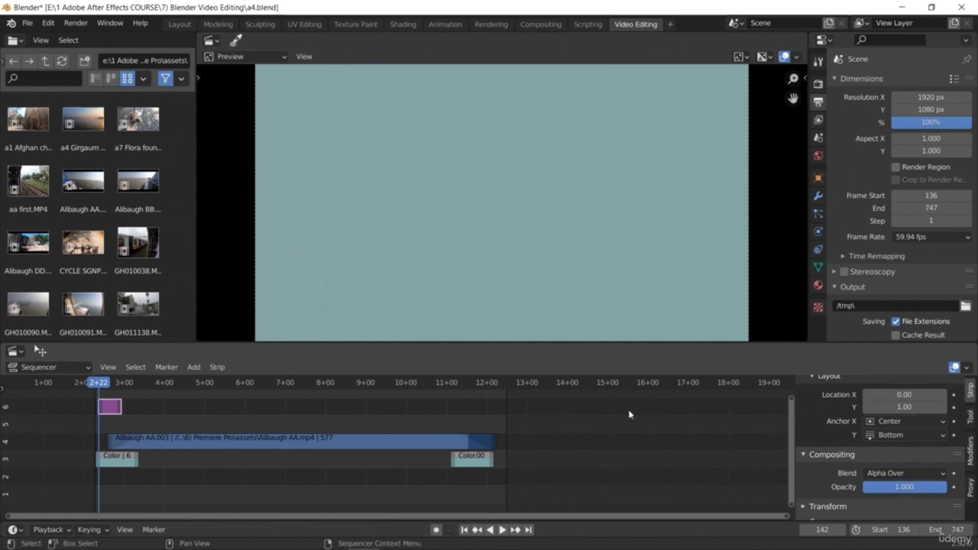
key(space)
key(space)
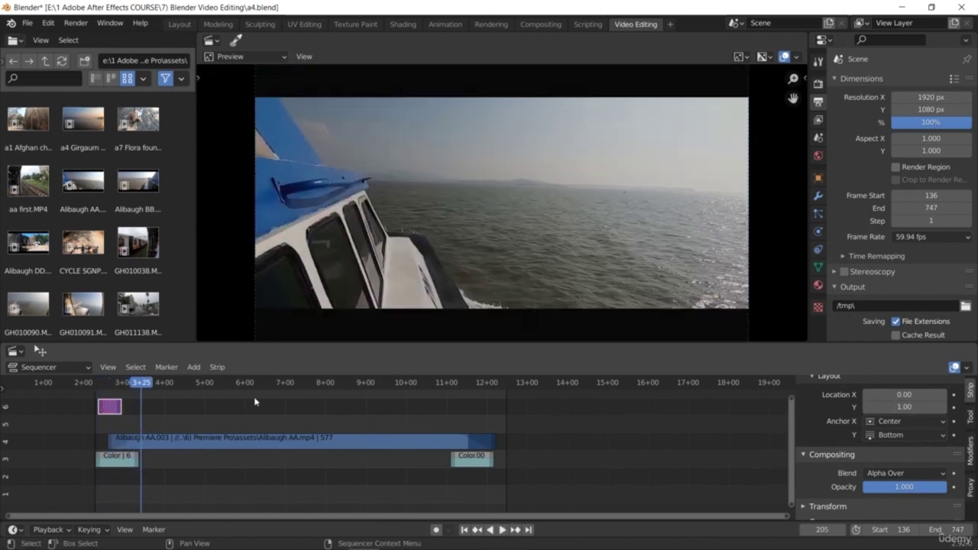
Keyframe the Welcome text's Location X and Y at frame 141, the start of its strip
drag(137, 384, 99, 385)
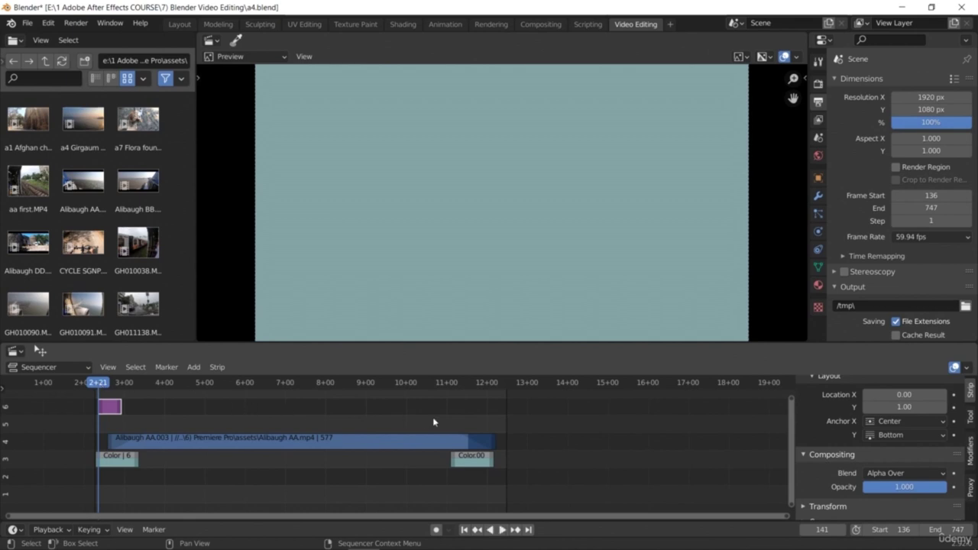
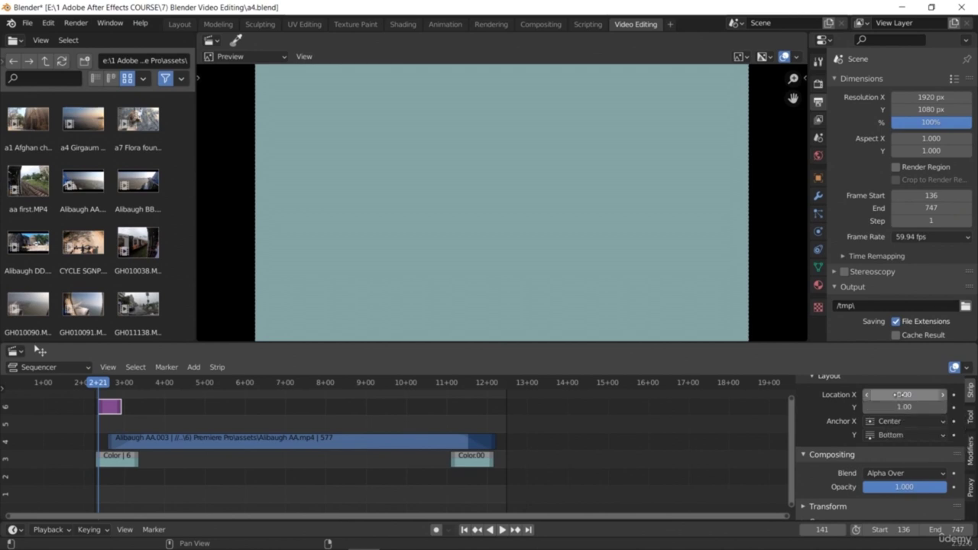
click(953, 394)
click(954, 410)
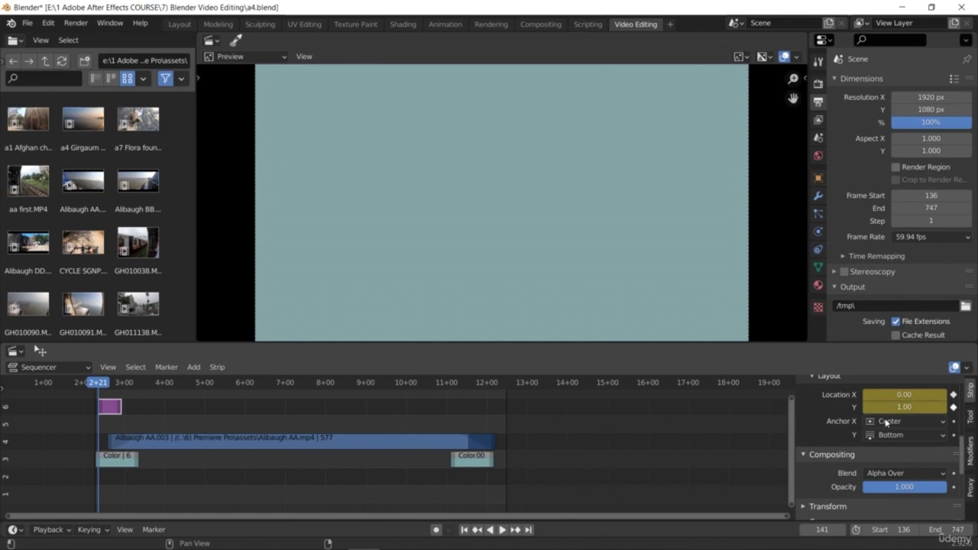
At frame 172, keyframe the Welcome text's Location X at 0.56 and Y at 0.44, and play the animated title
key(space)
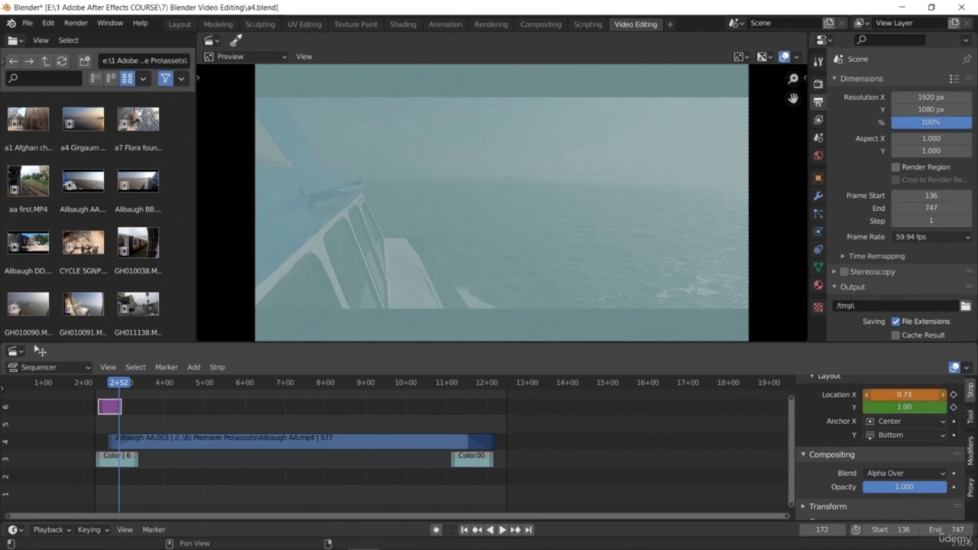
drag(904, 406, 860, 394)
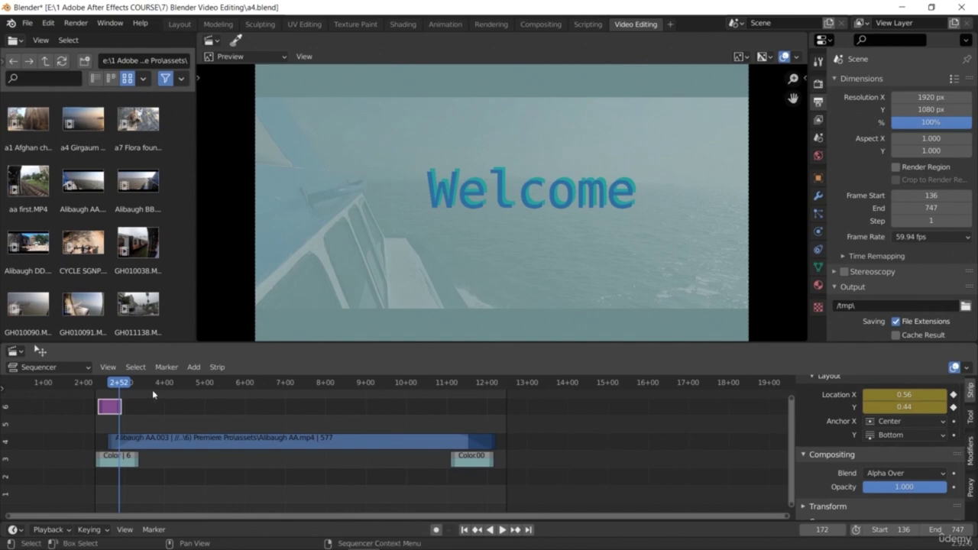
drag(127, 385, 98, 388)
key(space)
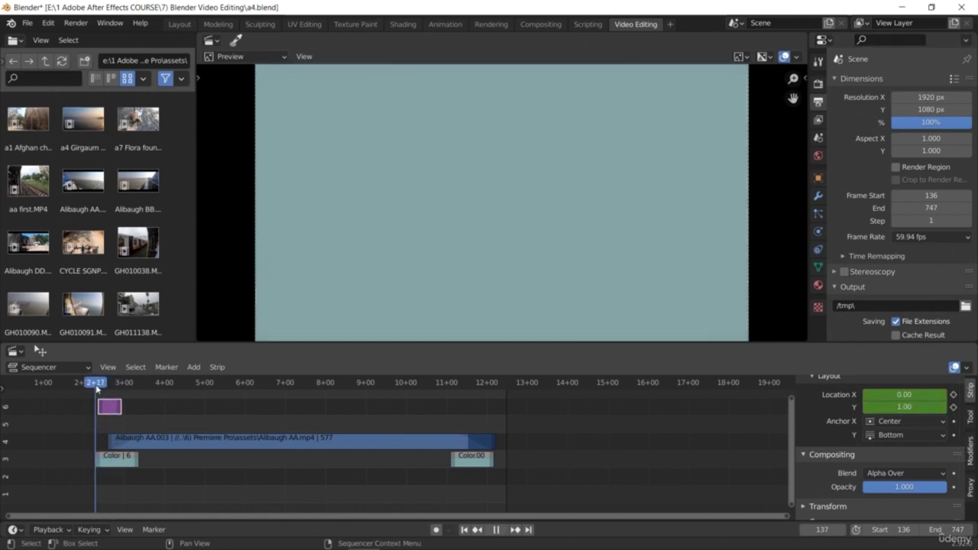
key(space)
drag(138, 383, 99, 388)
key(space)
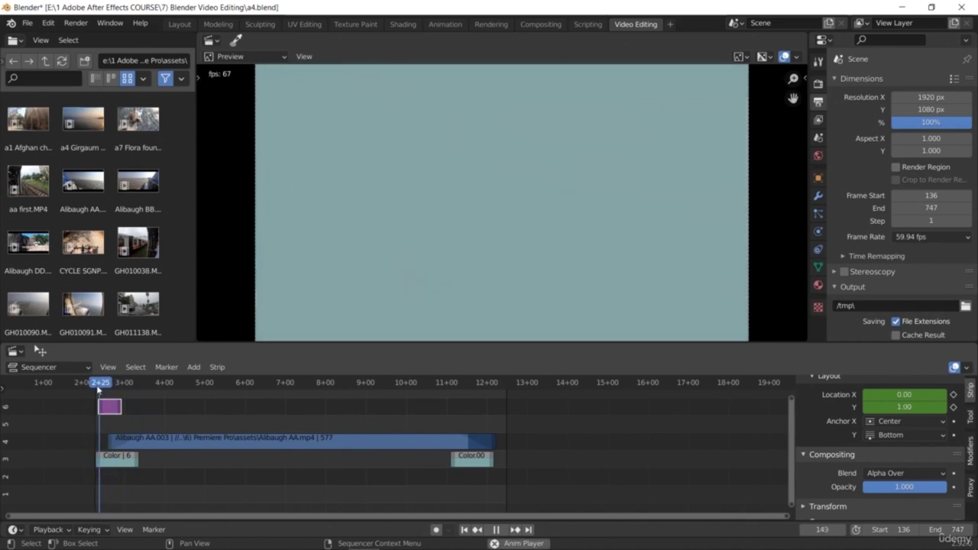
key(space)
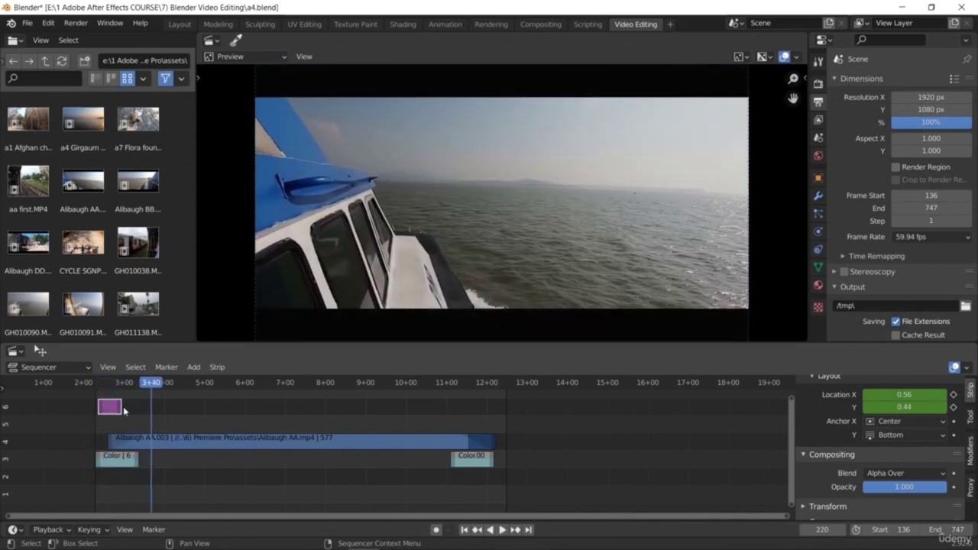
Slide the Alibaugh AA.003 video strip 11 frames later, and play the opening
click(143, 441)
drag(143, 440, 150, 441)
click(122, 384)
key(space)
drag(122, 389, 100, 392)
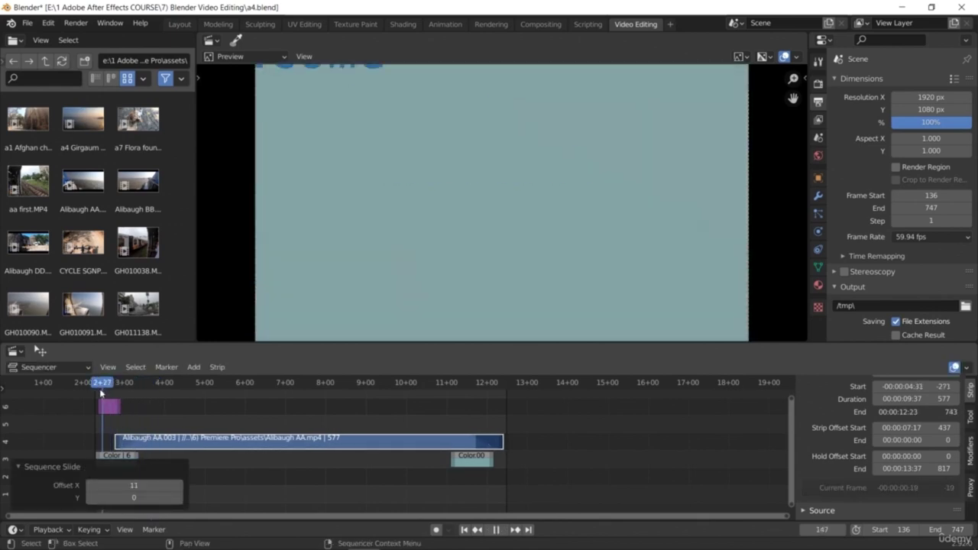
key(space)
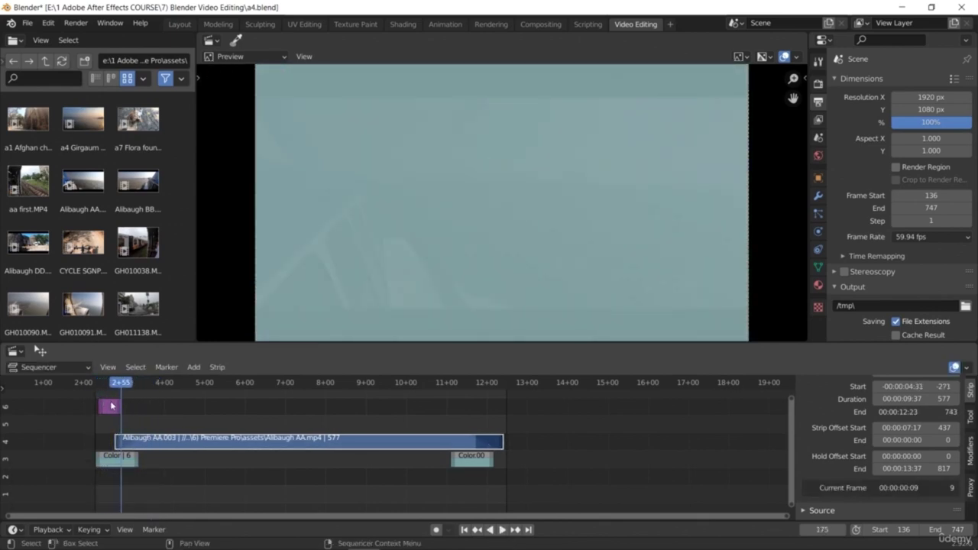
Move the Welcome text strip slightly earlier so it starts just before the first color strip, and play the result
click(109, 405)
drag(109, 403, 104, 402)
click(97, 385)
key(space)
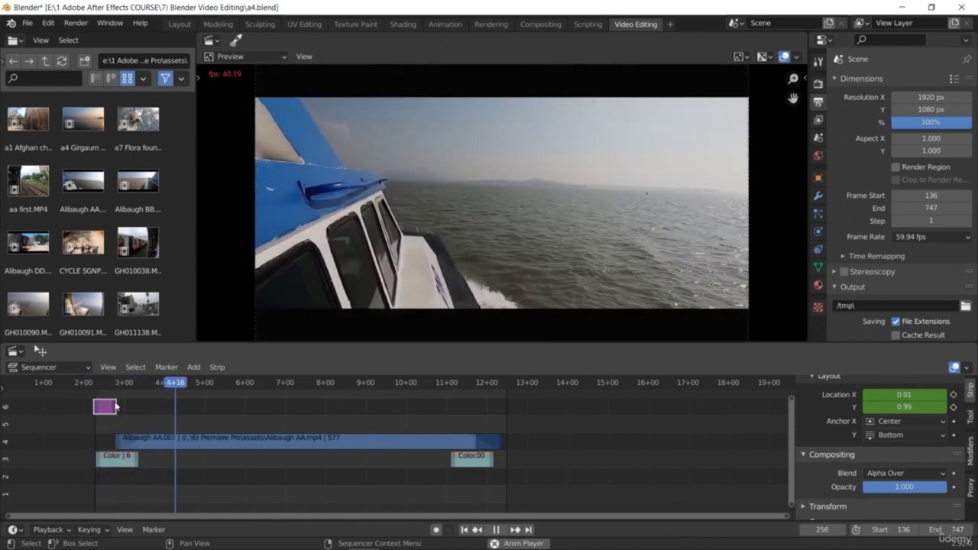
Extend the end of the Welcome text strip to just past the 3-second mark, and replay the title
key(space)
drag(115, 406, 126, 407)
drag(183, 384, 101, 410)
key(space)
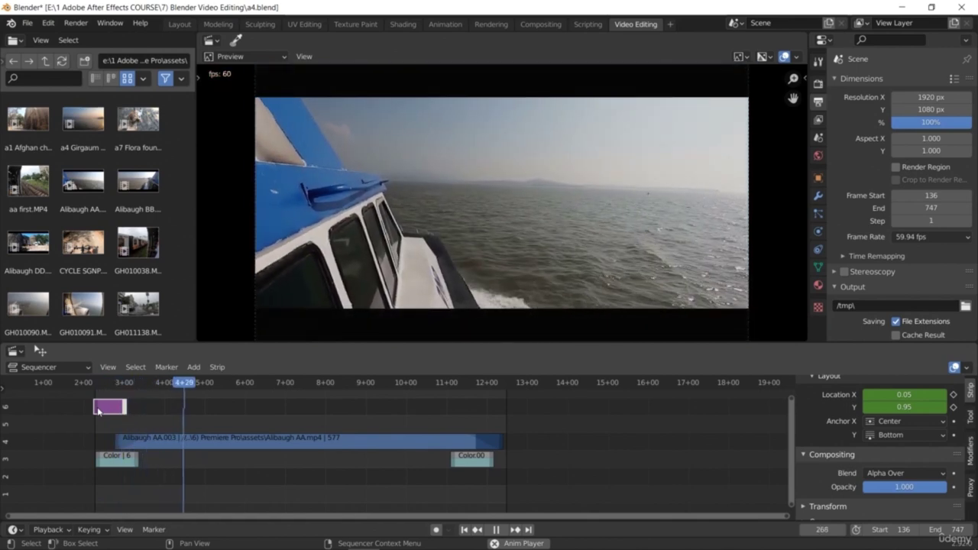
key(space)
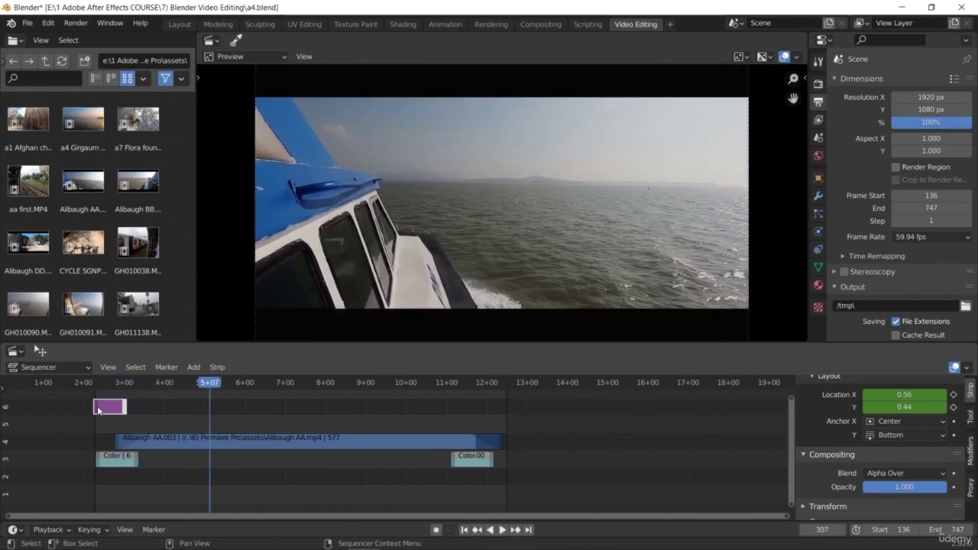
alt+scroll(242, 424, up, 20)
key(space)
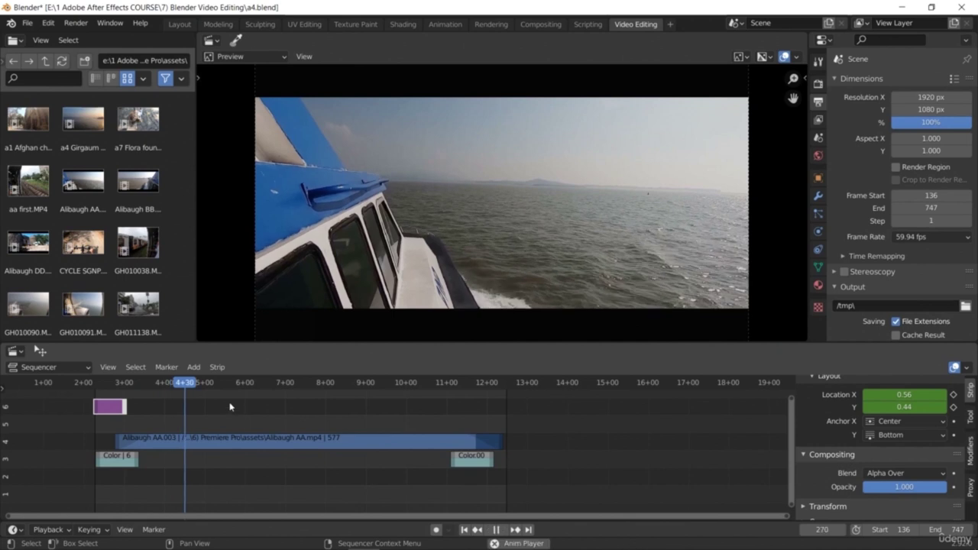
drag(211, 381, 107, 403)
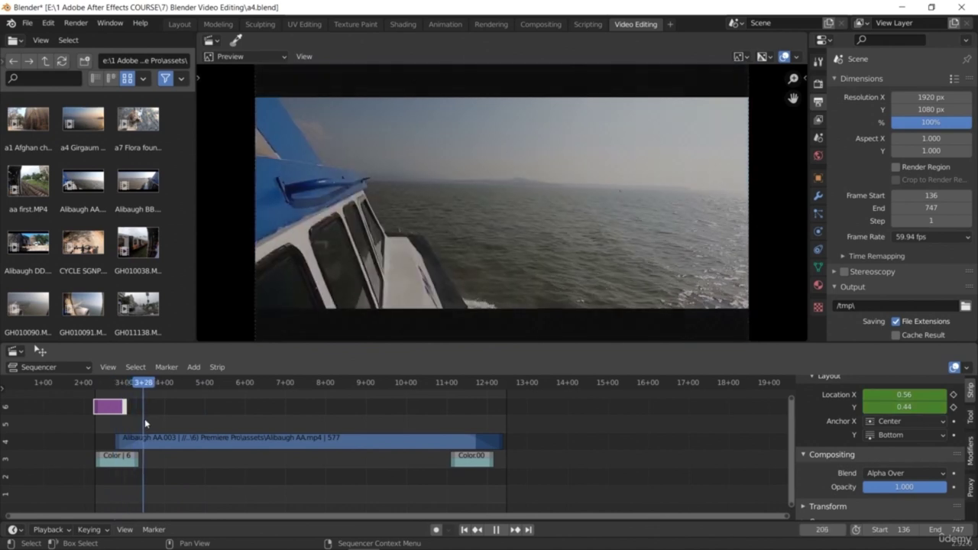
Keyframe the Alibaugh AA.003 strip's Transform Position X and Y at 0 px on frame 215
click(224, 445)
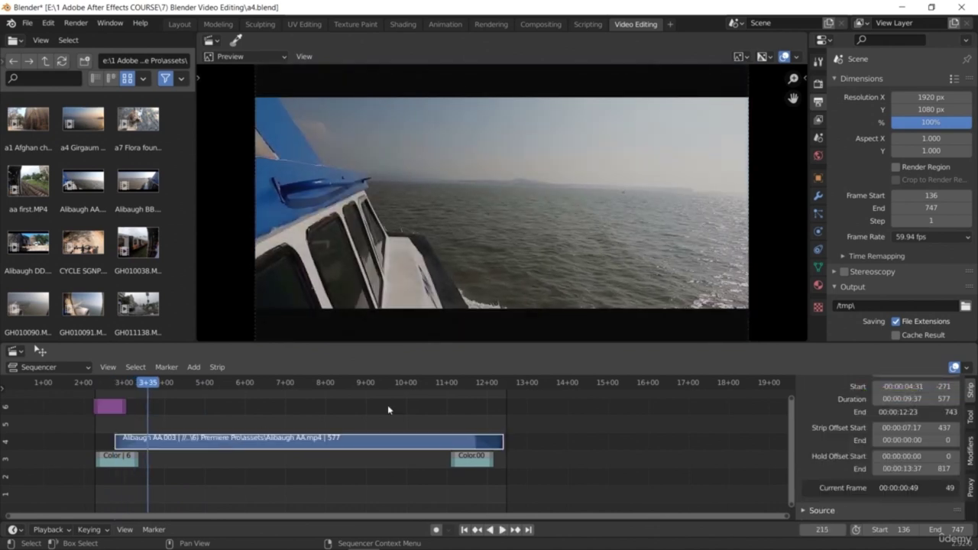
drag(965, 469, 960, 390)
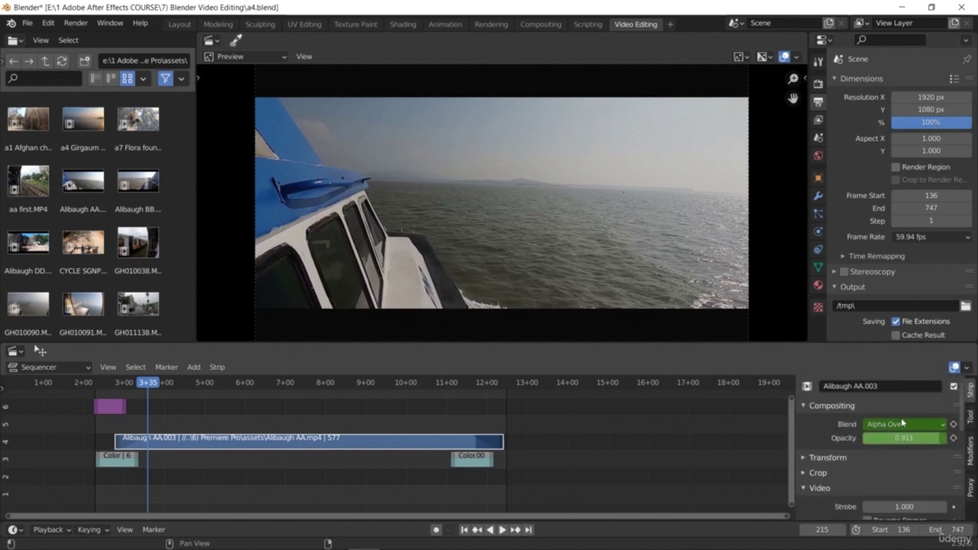
click(805, 458)
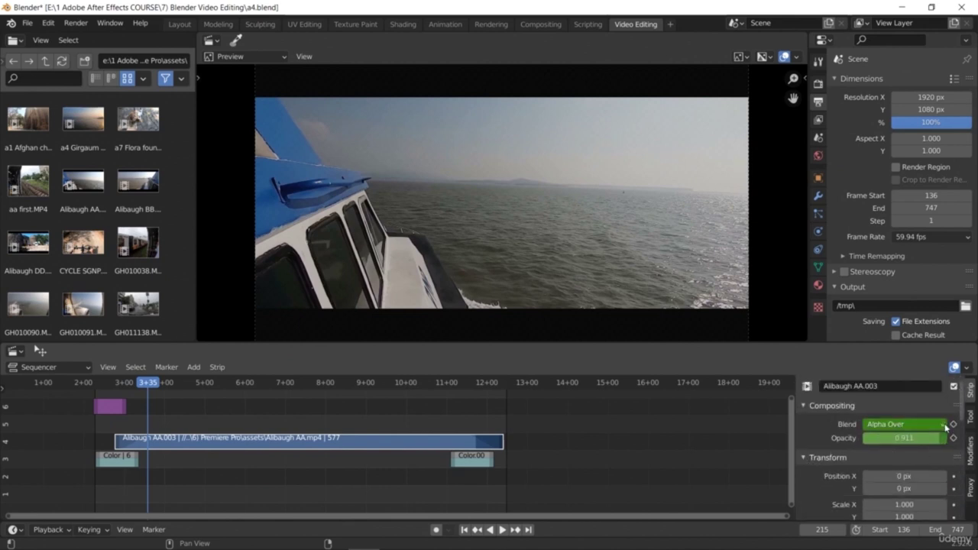
drag(964, 413, 956, 429)
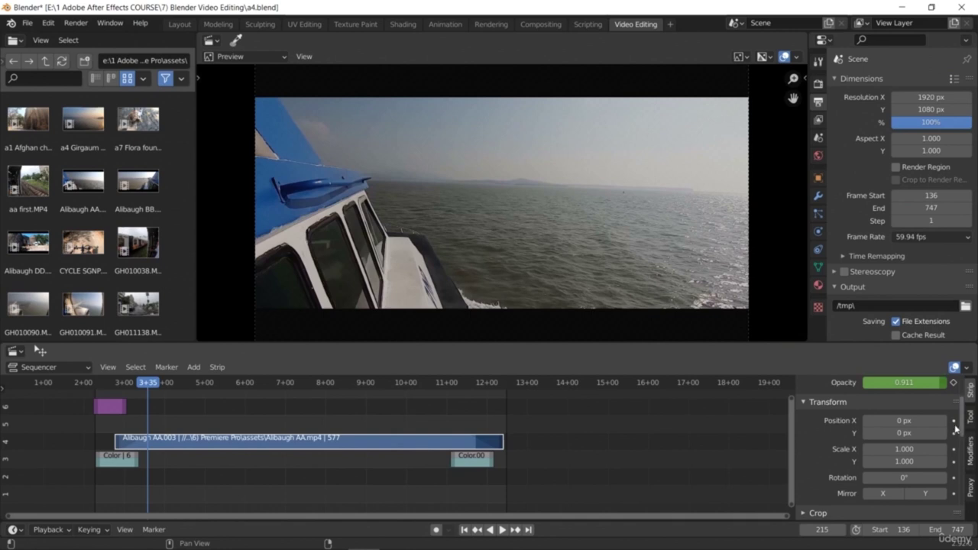
click(953, 421)
click(954, 433)
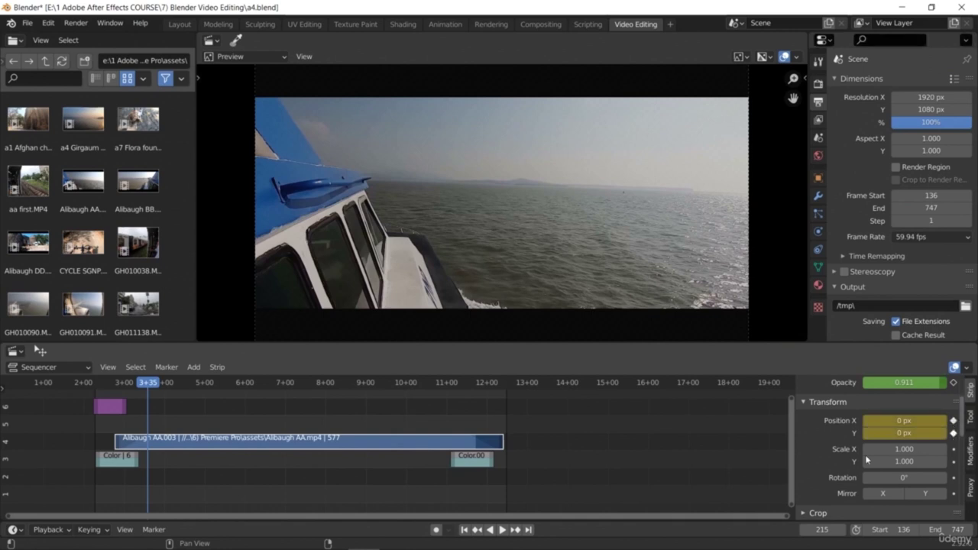
Advance to frame 350 and keyframe the video strip's Position X at 873 px and Y at 421 px
key(space)
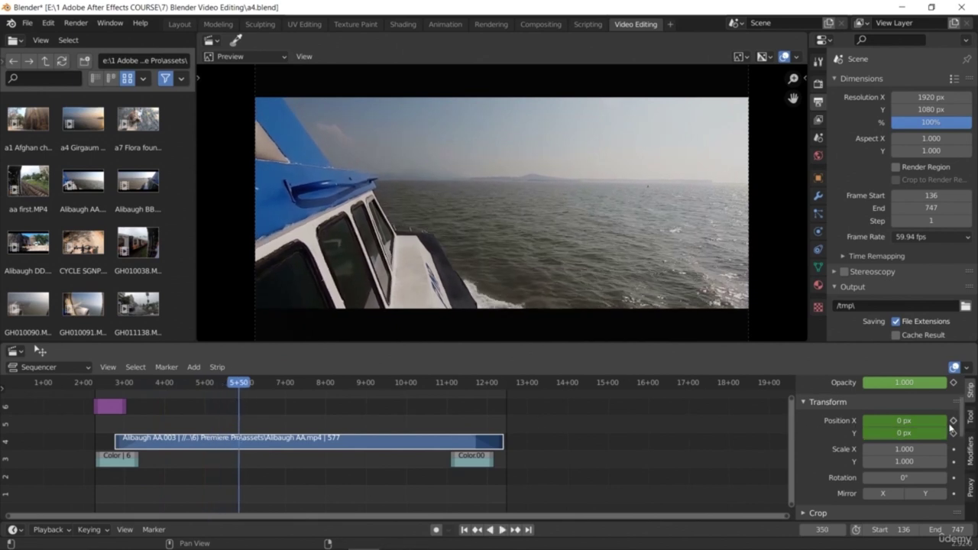
drag(902, 420, 947, 429)
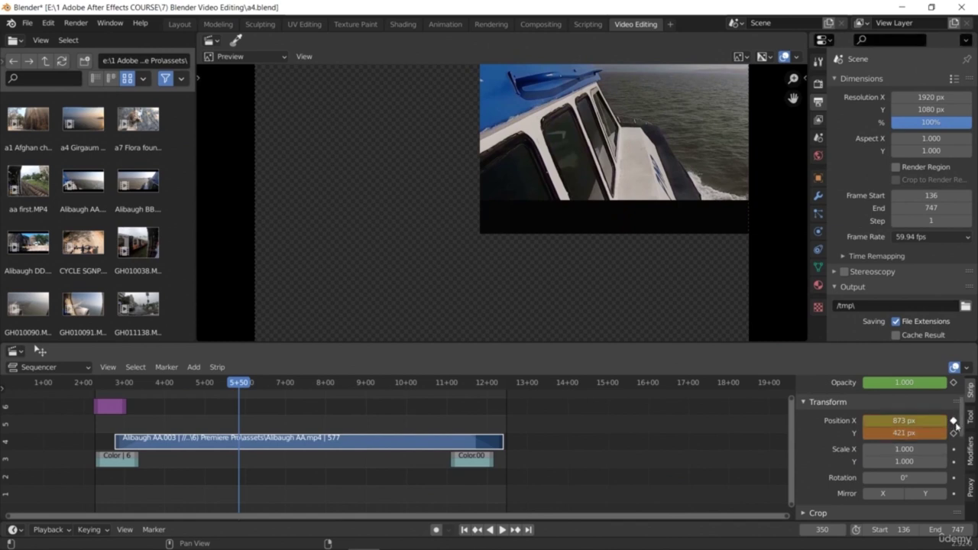
click(953, 433)
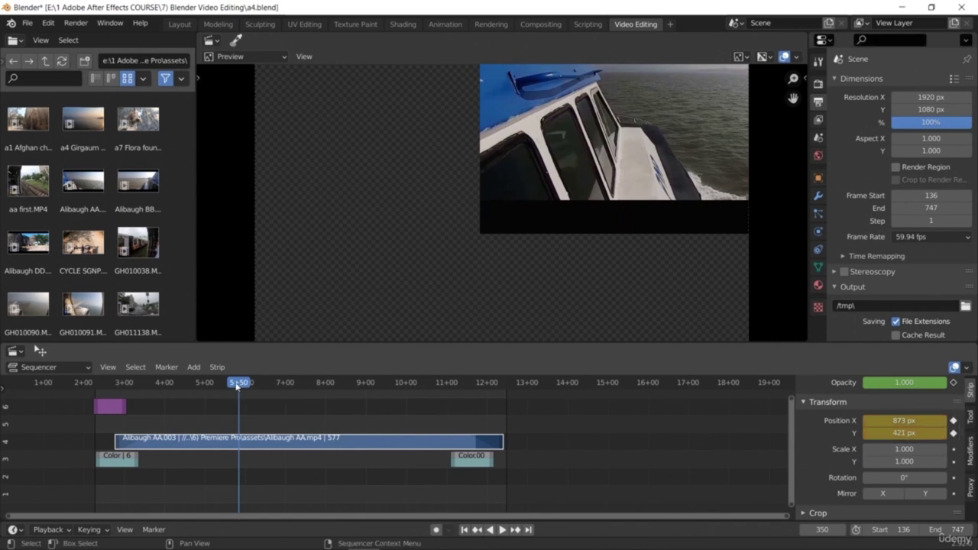
On frame 537, keyframe the video strip's Position X at -2 px and Y at 0 px, and play the animated clip
key(space)
click(345, 398)
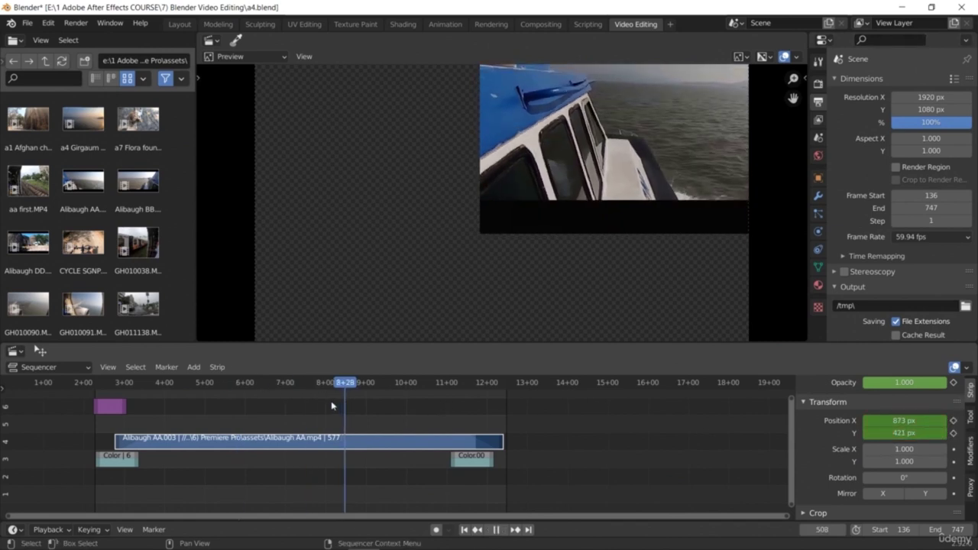
click(321, 403)
drag(323, 409, 366, 426)
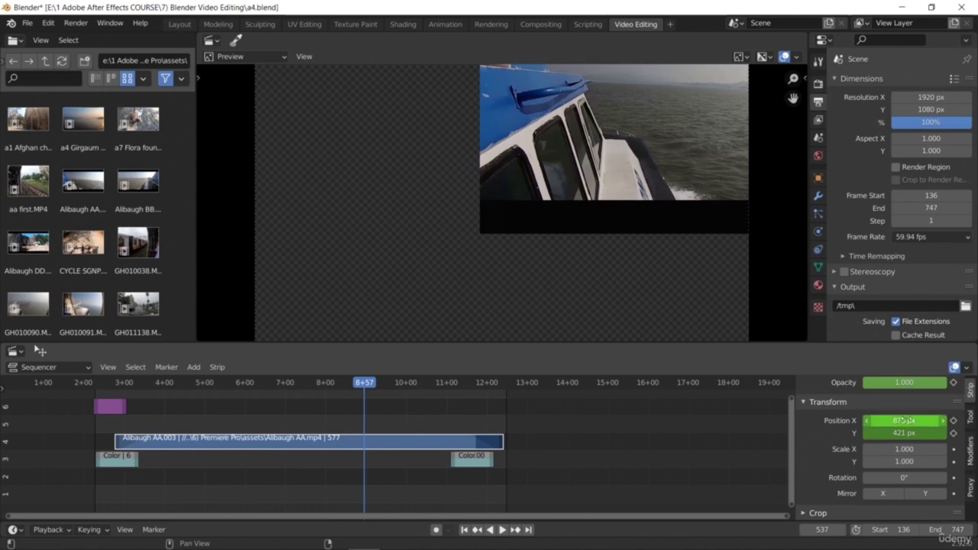
drag(903, 420, 840, 421)
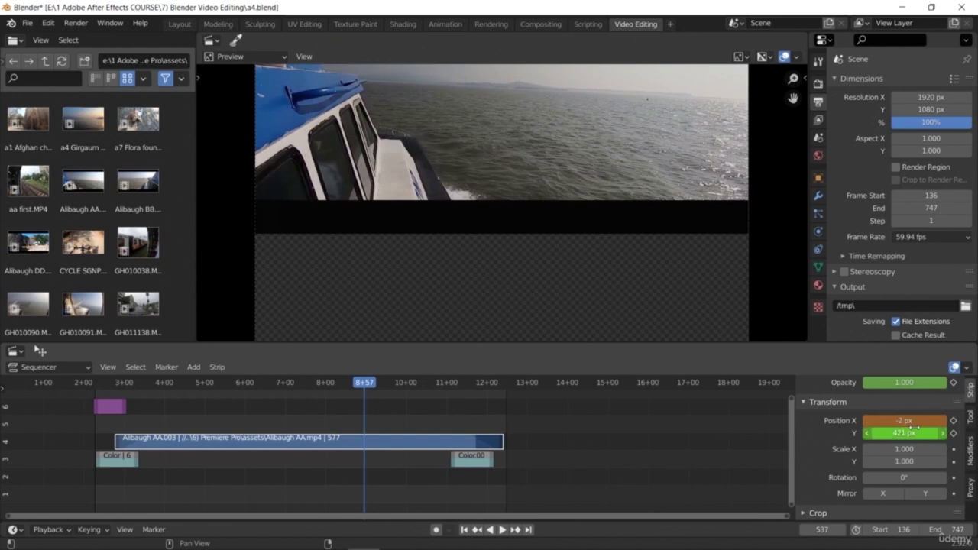
drag(904, 434, 868, 434)
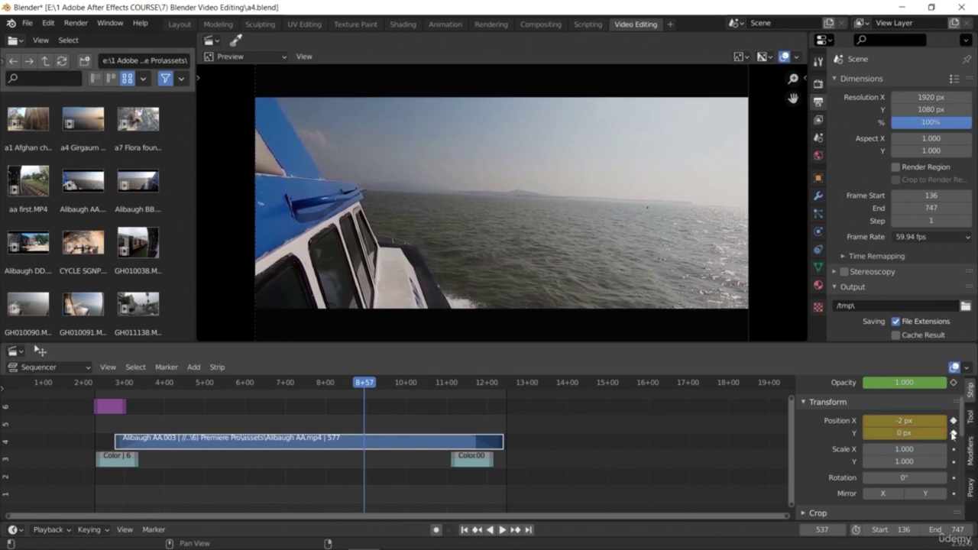
click(149, 400)
key(space)
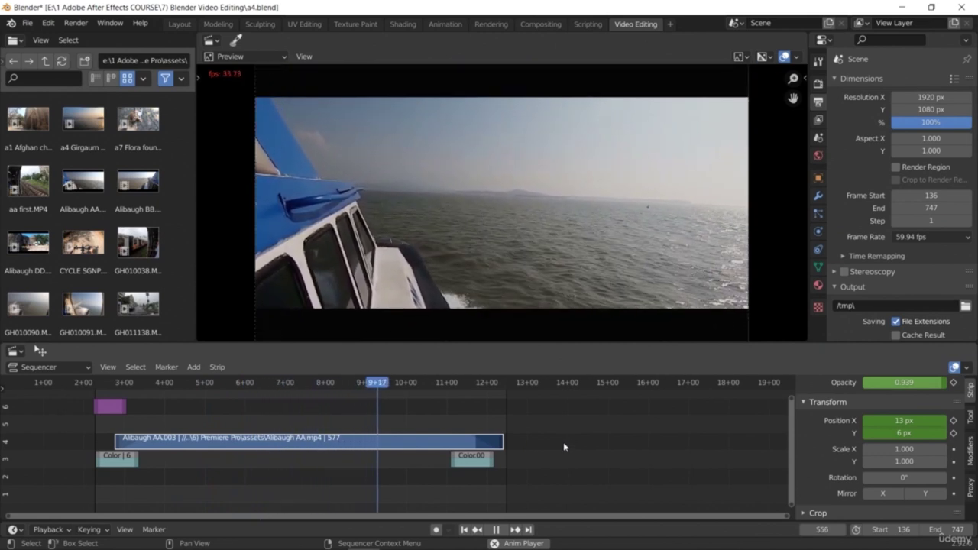
Replay the Alibaugh AA.003 strip's position animation from the start of the strip
key(space)
drag(398, 384, 103, 421)
key(space)
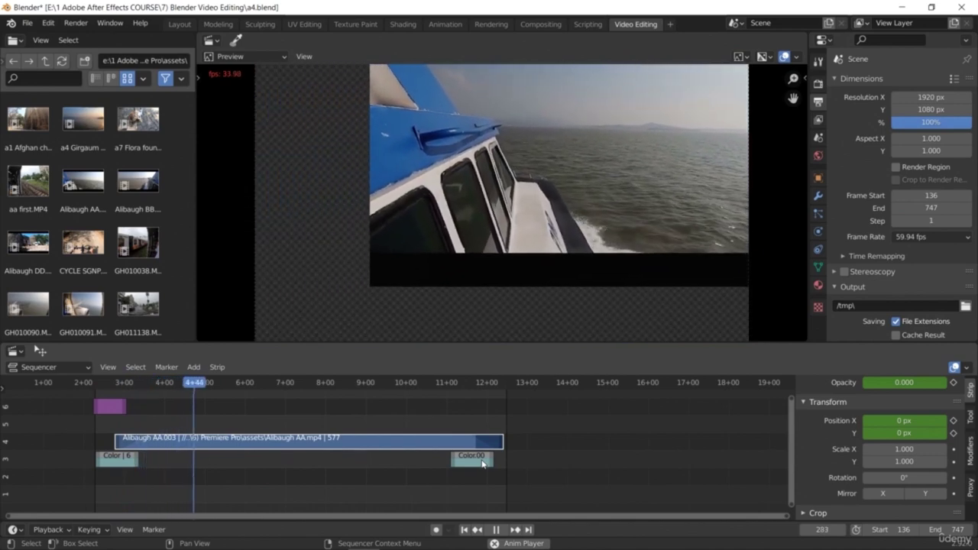
key(space)
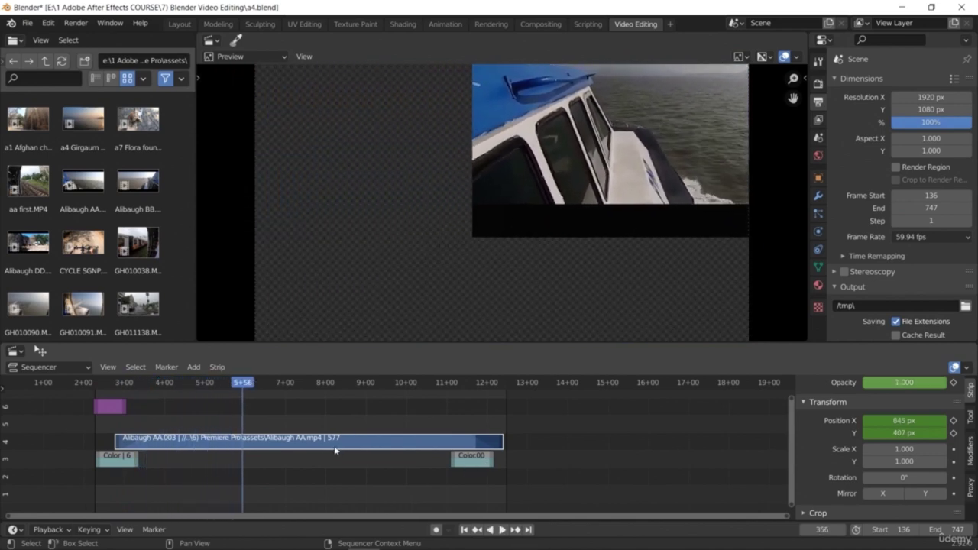
key(space)
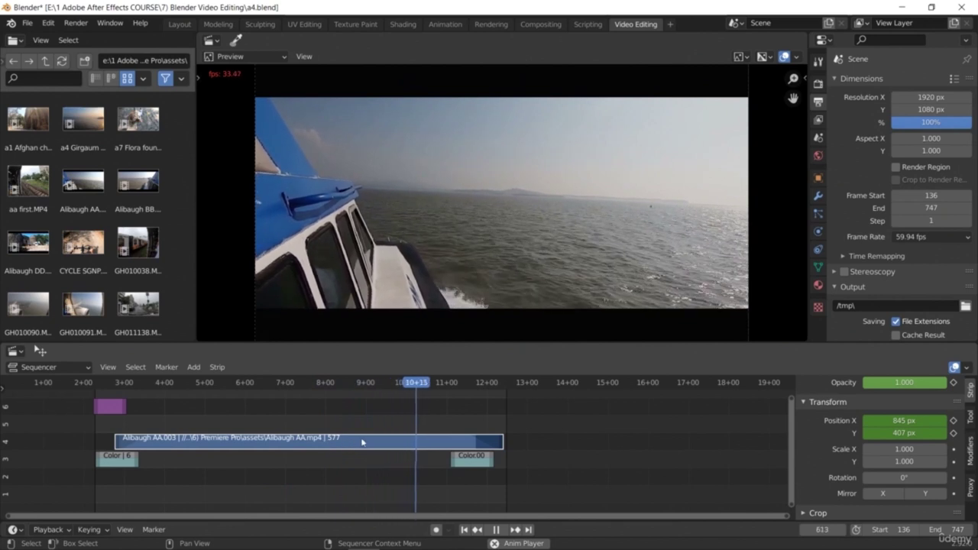
key(space)
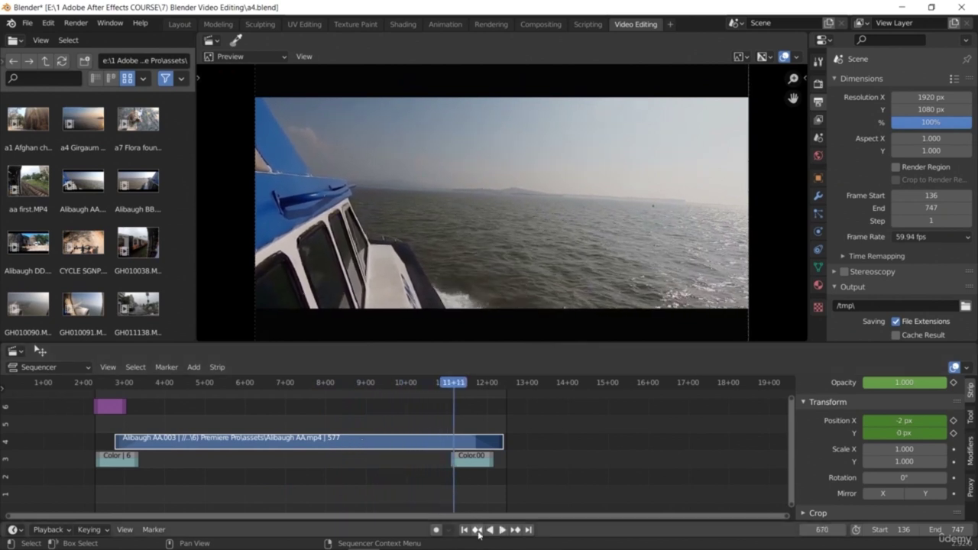
Step back through the video strip's keyframes at frames 537, 350, 234 and 215, and play the clip again
click(477, 529)
click(477, 529)
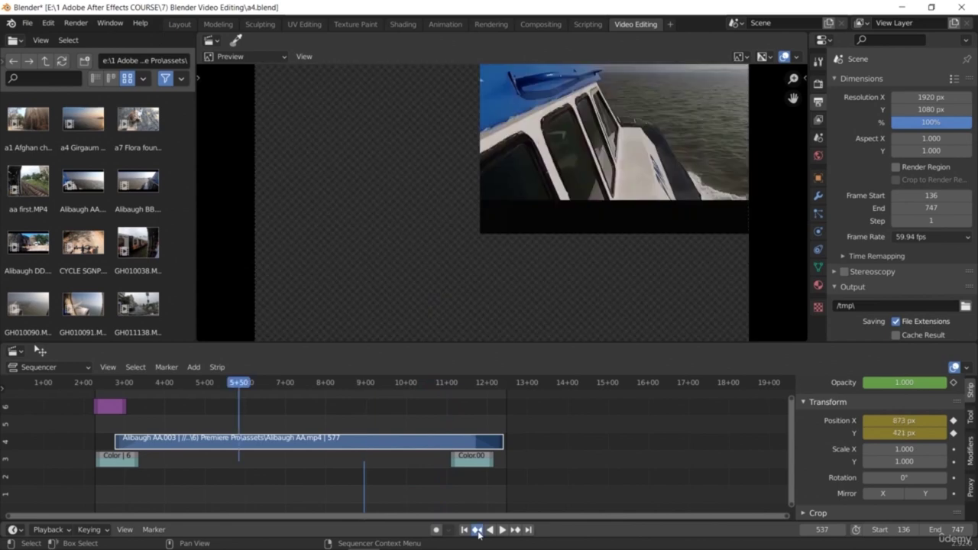
click(476, 529)
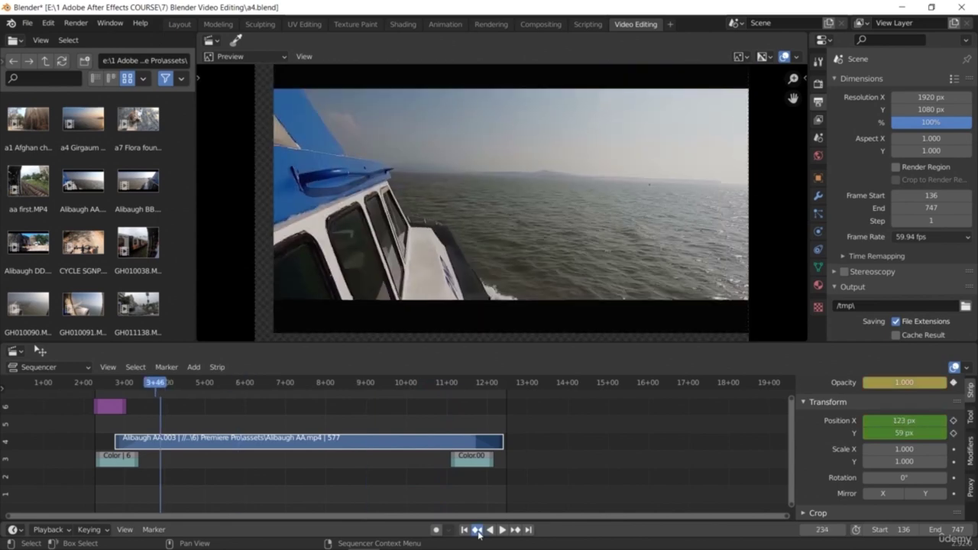
click(477, 529)
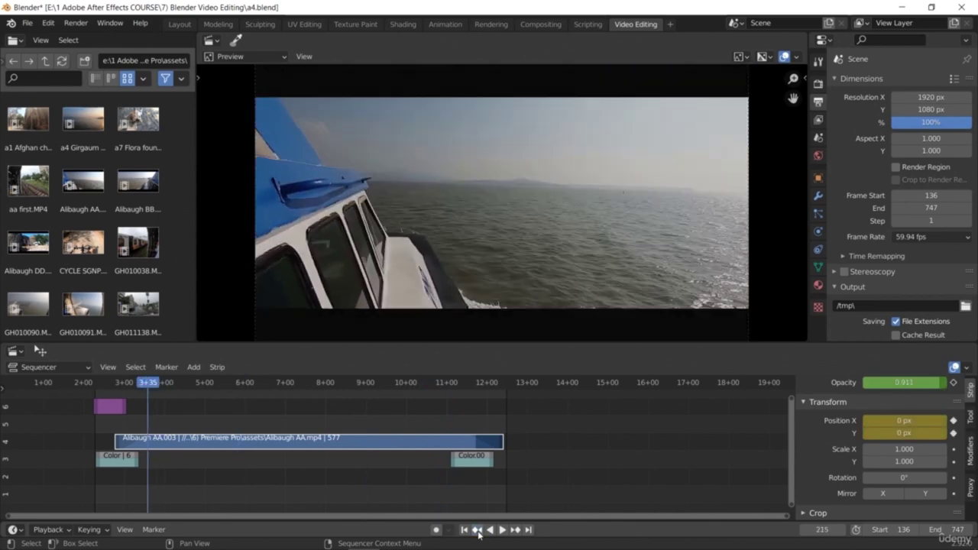
click(477, 529)
click(478, 531)
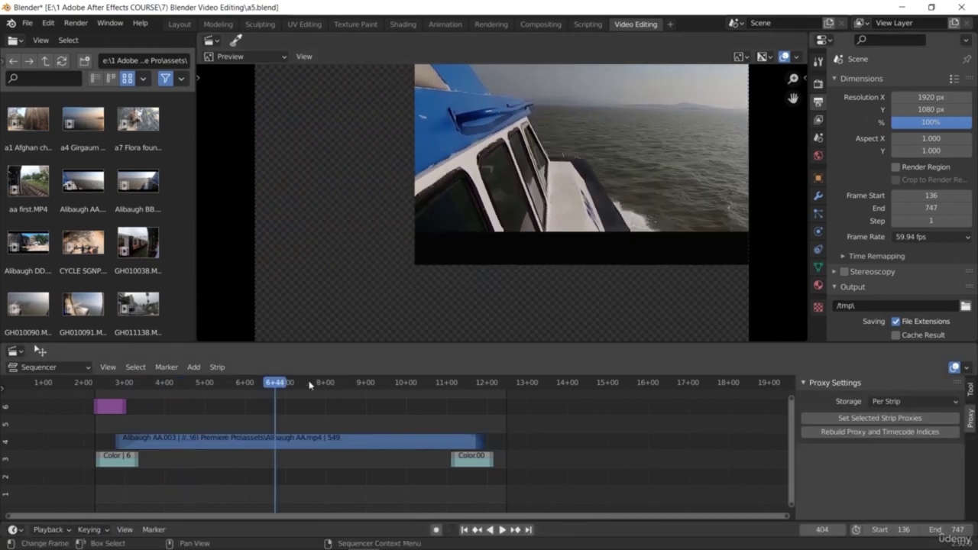
key(space)
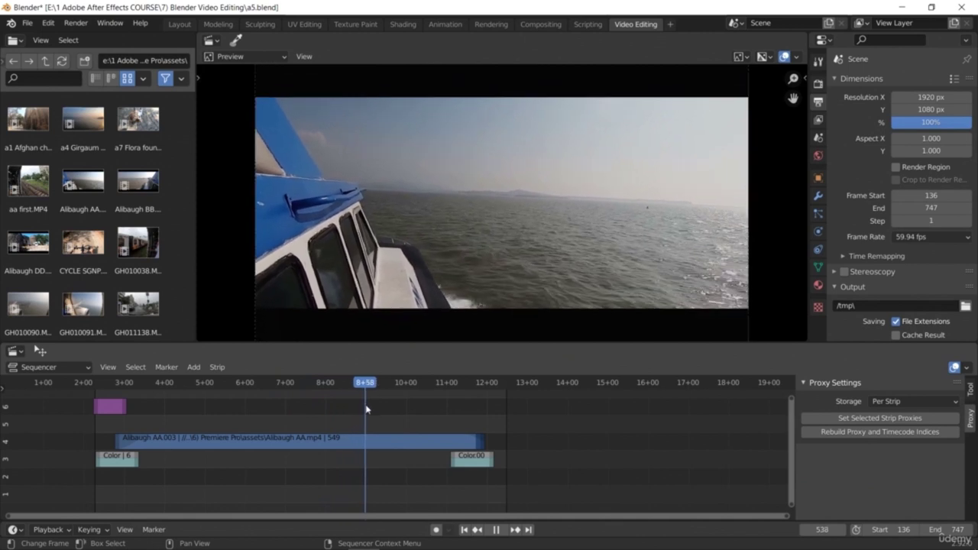
key(space)
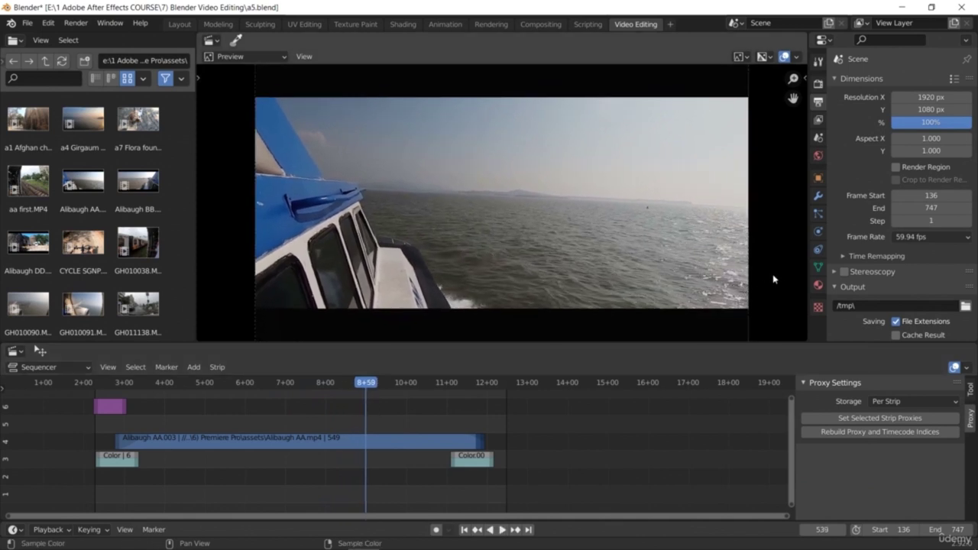
Widen the preview area by narrowing the properties editor and shrinking the file browser to a thin strip
drag(807, 256, 944, 271)
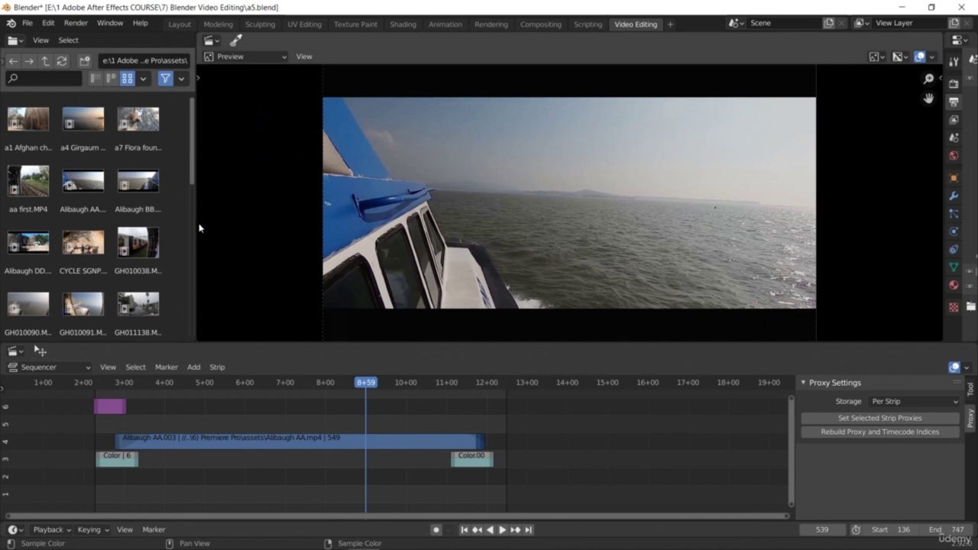
drag(196, 222, 11, 222)
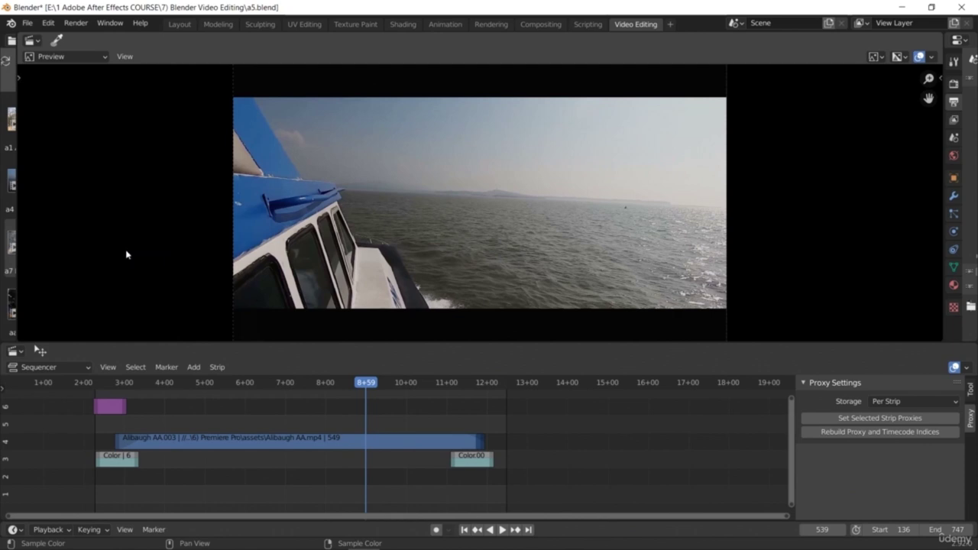
drag(17, 242, 36, 242)
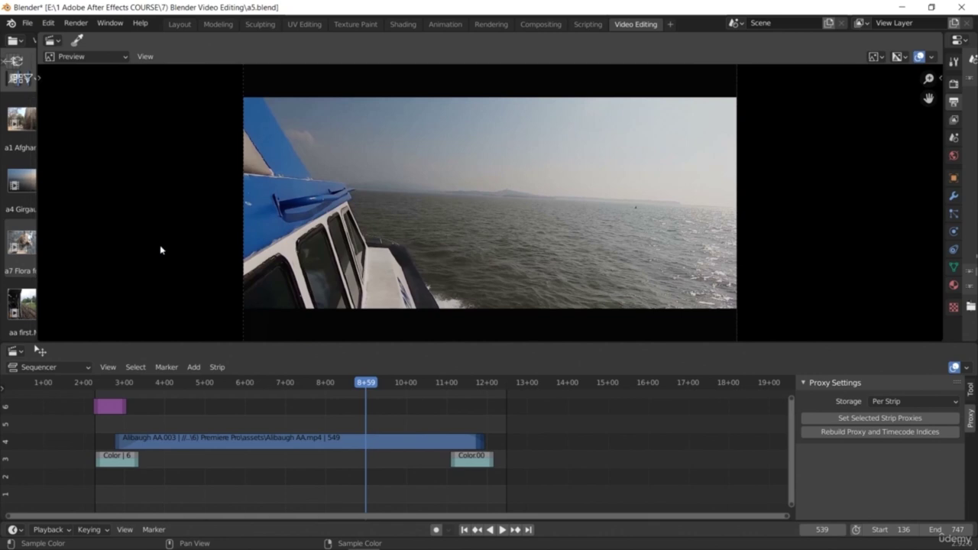
click(263, 442)
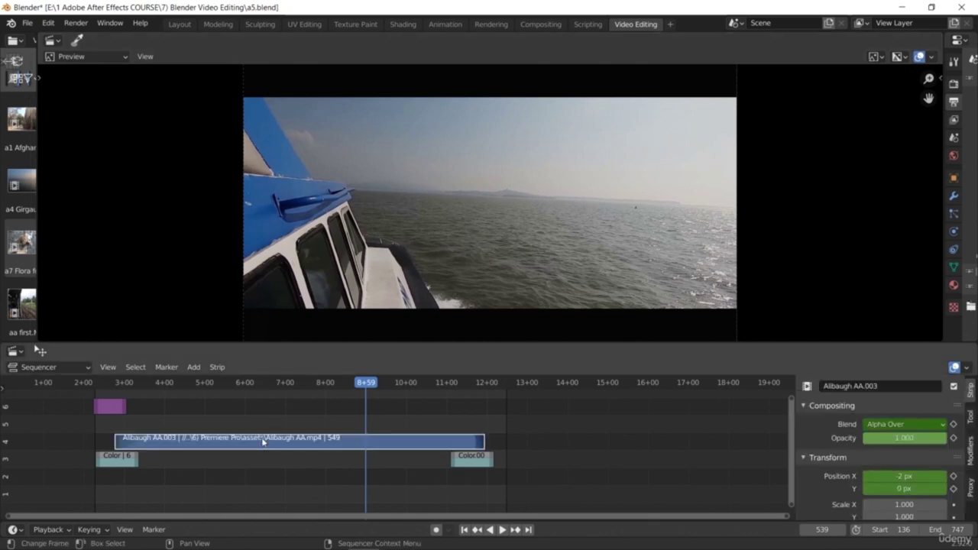
click(194, 368)
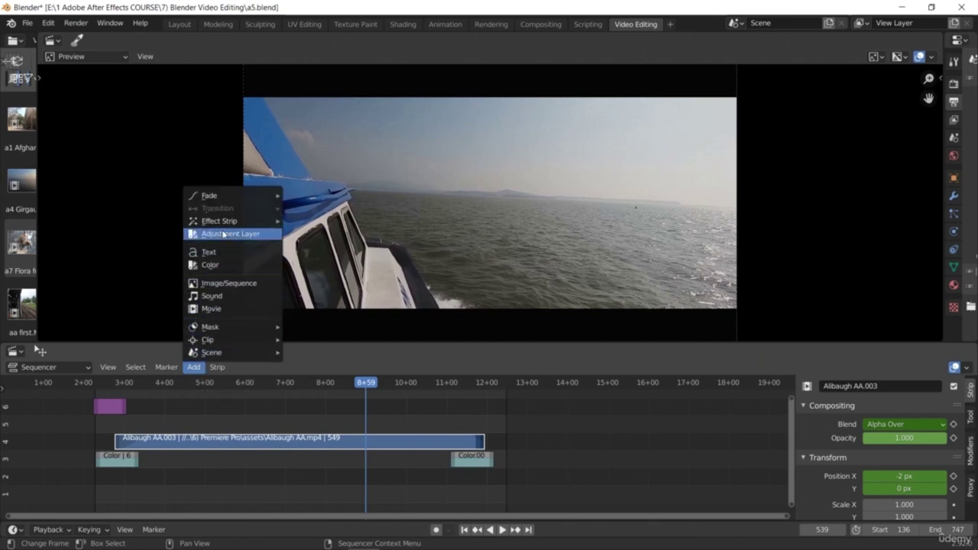
mouse_move(236, 225)
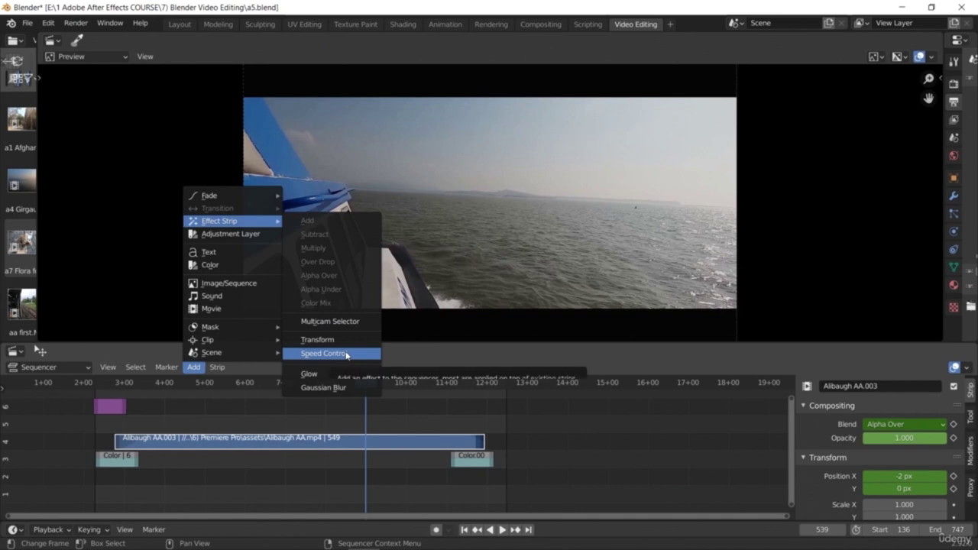
click(261, 423)
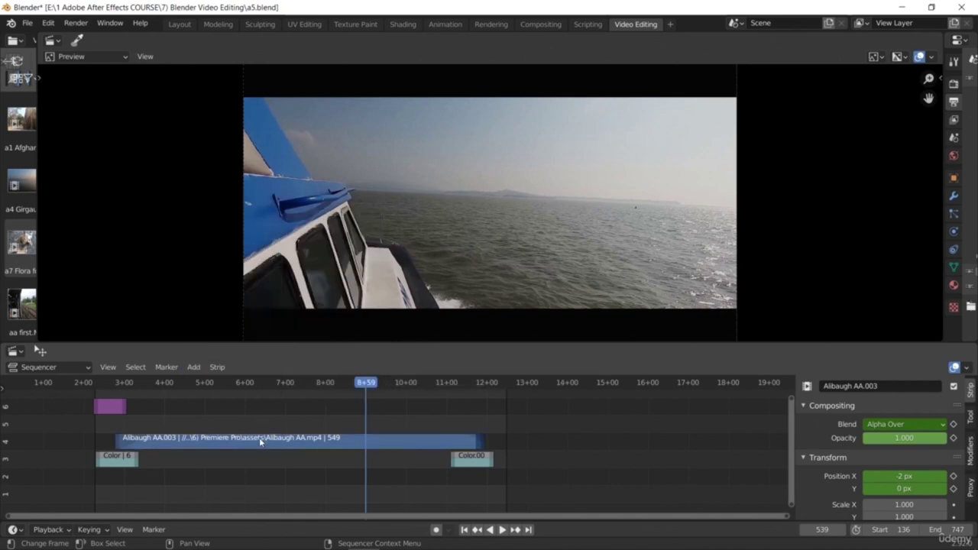
click(187, 368)
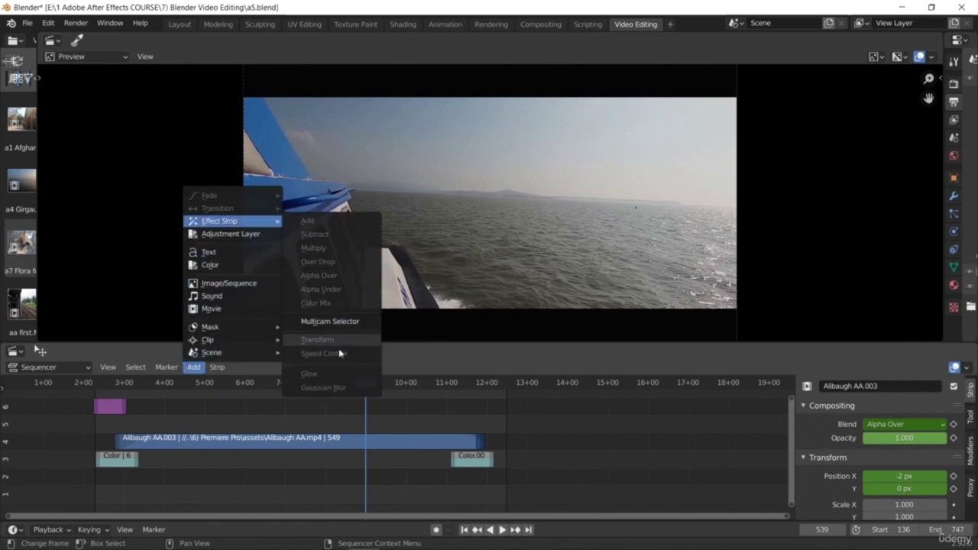
Add a Speed Control effect strip to the Alibaugh AA.003 video strip, keeping the effect type at Speed
click(280, 444)
click(193, 368)
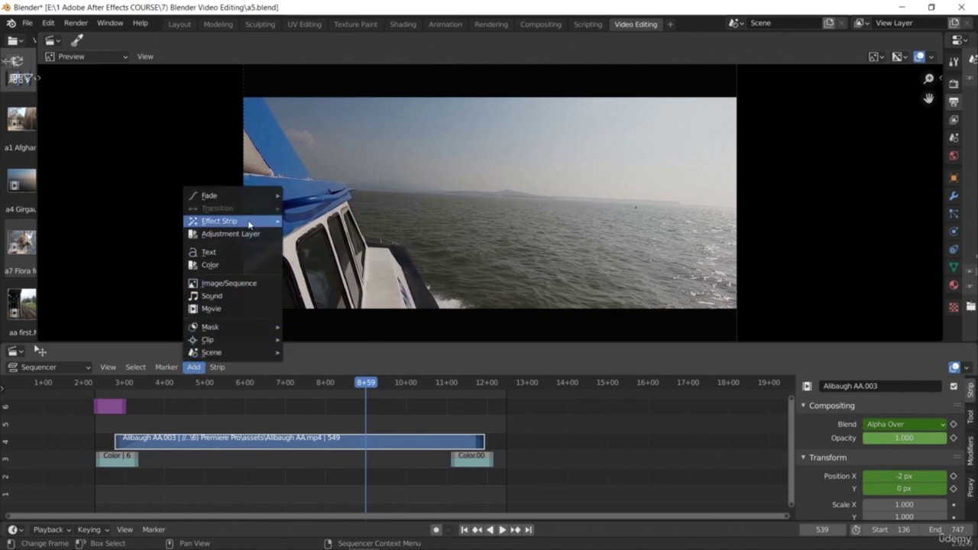
mouse_move(252, 221)
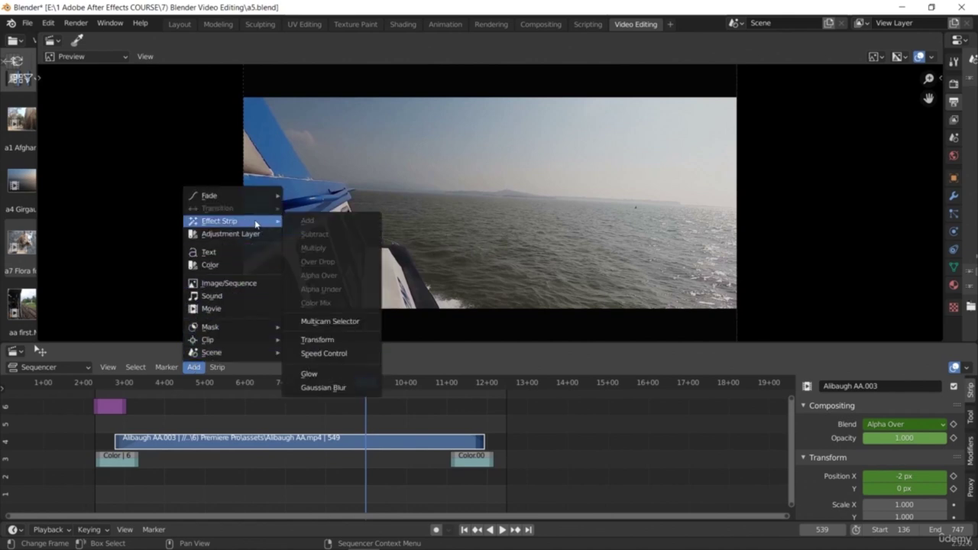
click(343, 354)
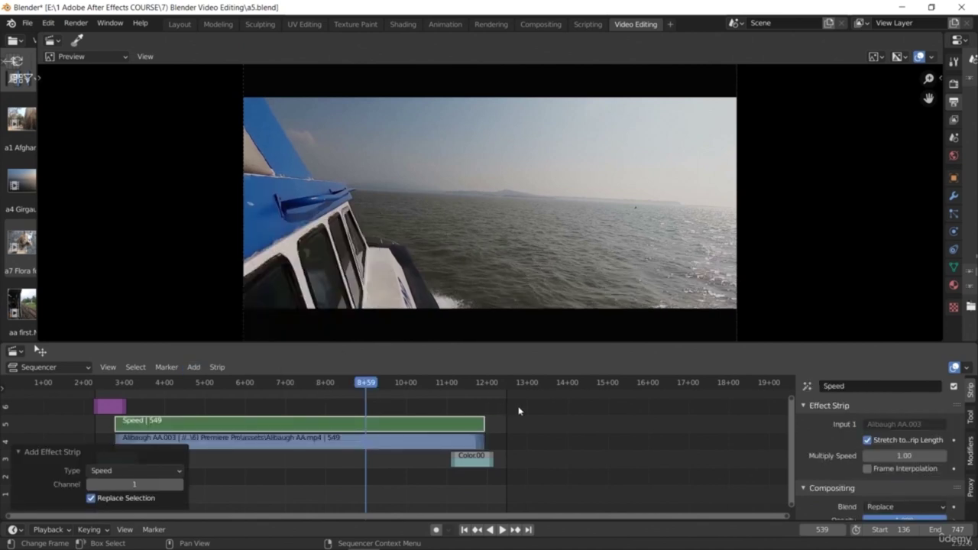
click(161, 472)
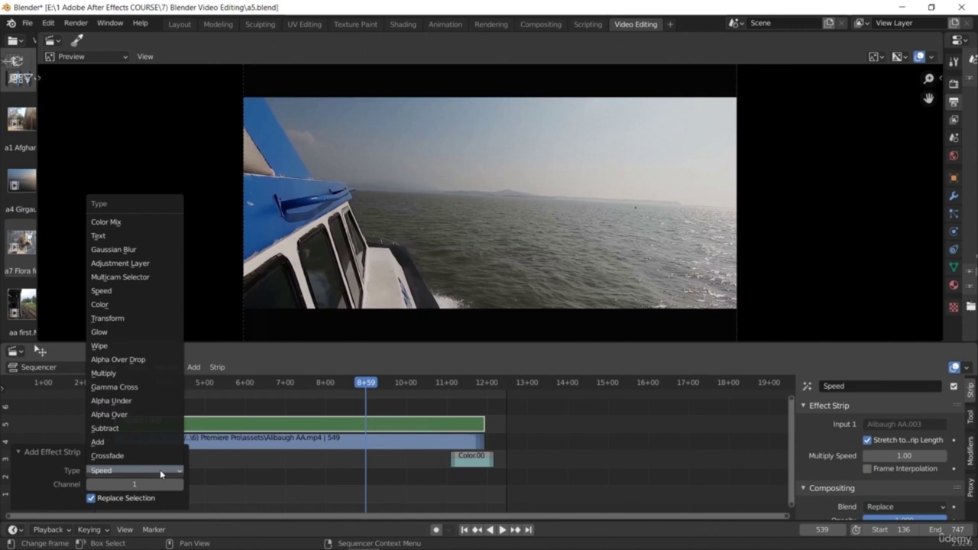
click(160, 469)
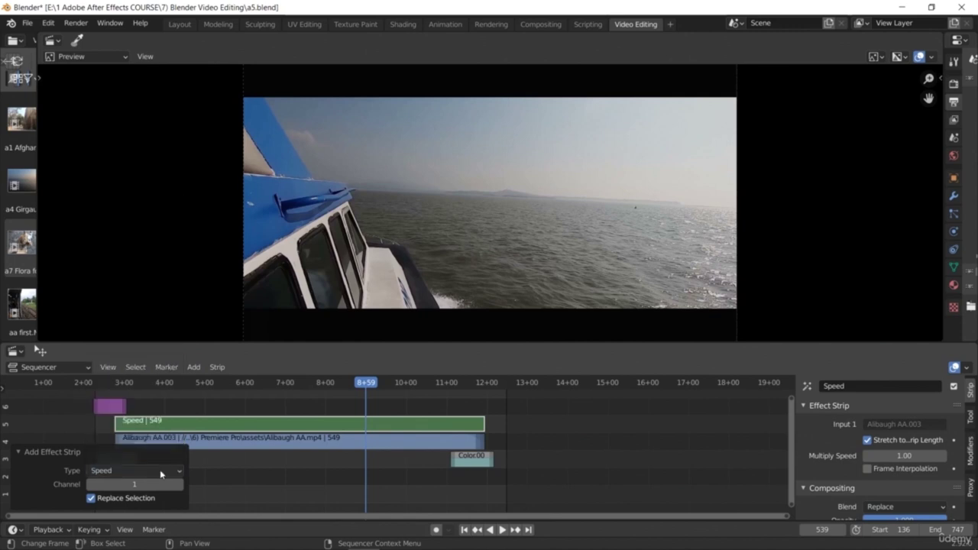
click(253, 489)
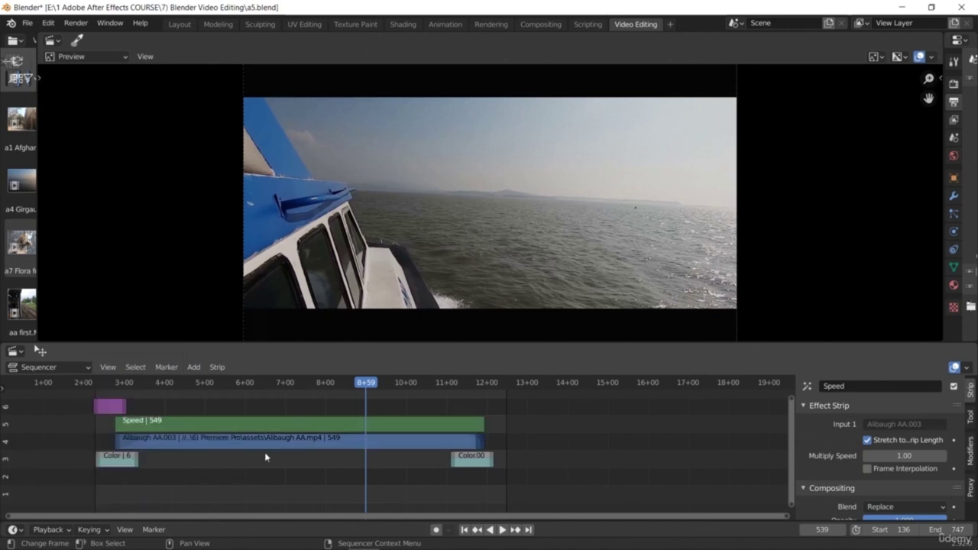
Examine the Speed effect strip's Video and Time settings
click(350, 428)
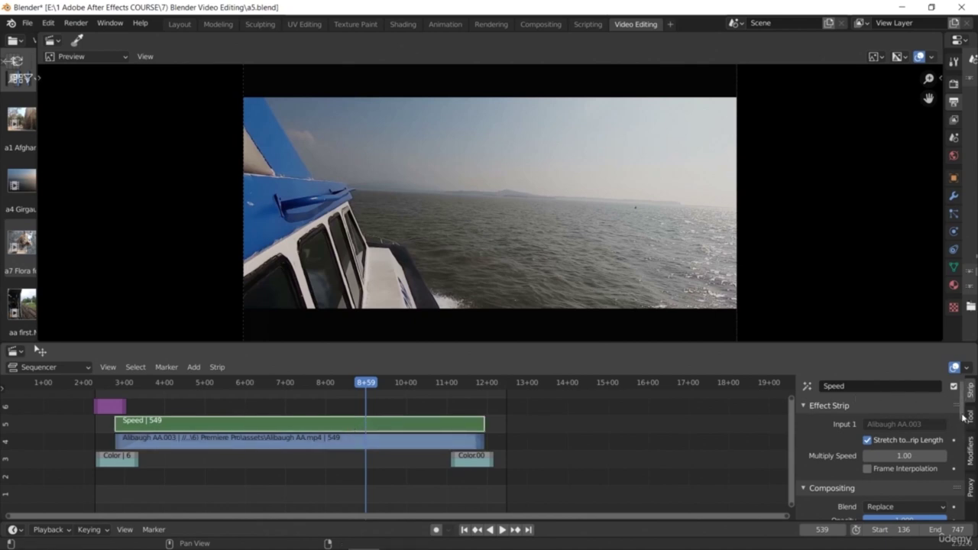
scroll(965, 435, down, 2)
drag(964, 436, 968, 523)
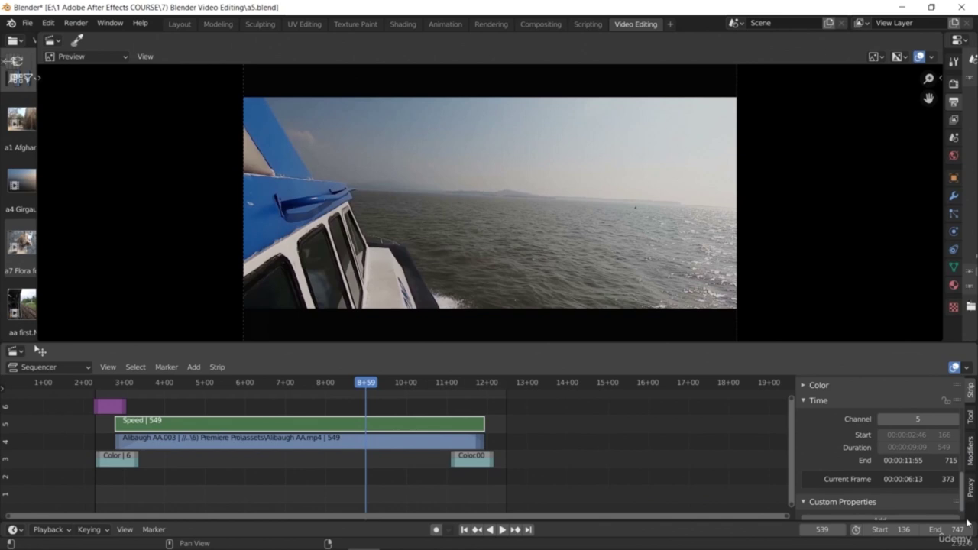
click(804, 401)
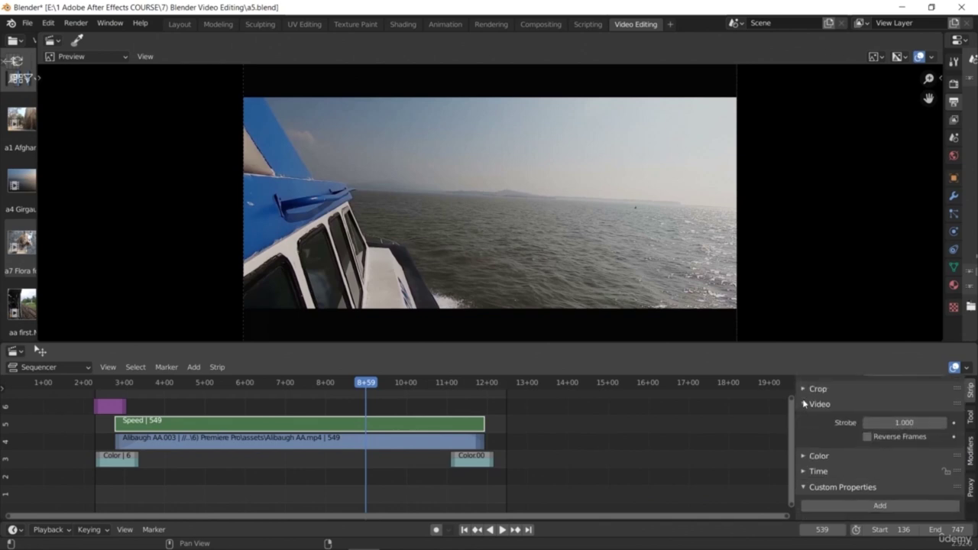
click(807, 471)
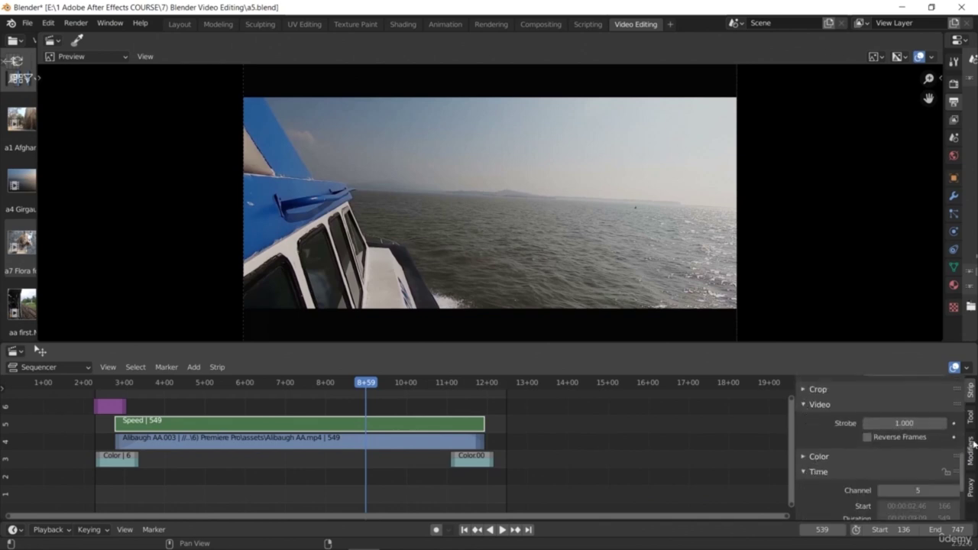
drag(963, 467, 963, 487)
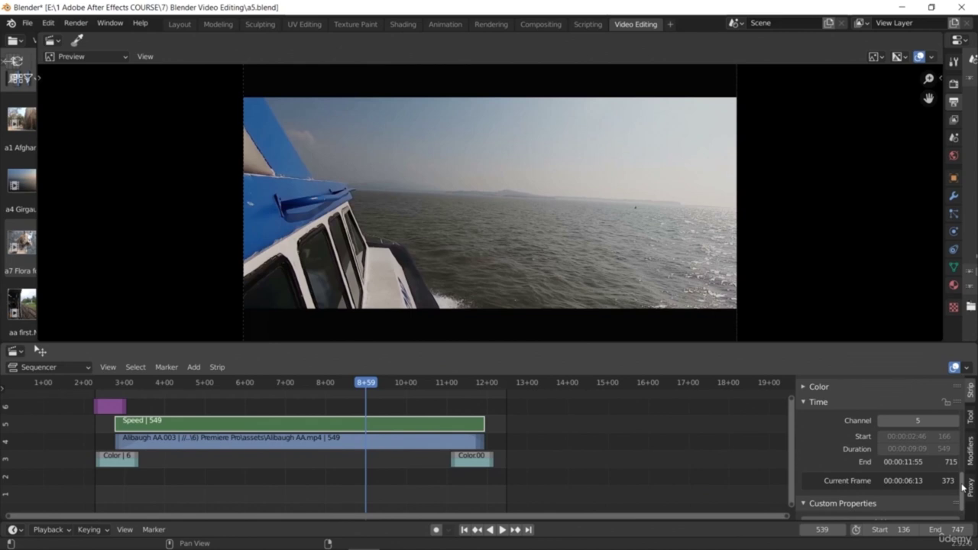
Halve the Alibaugh AA.003 video strip's Duration to 275 frames in its Time settings
click(437, 443)
drag(966, 497, 967, 469)
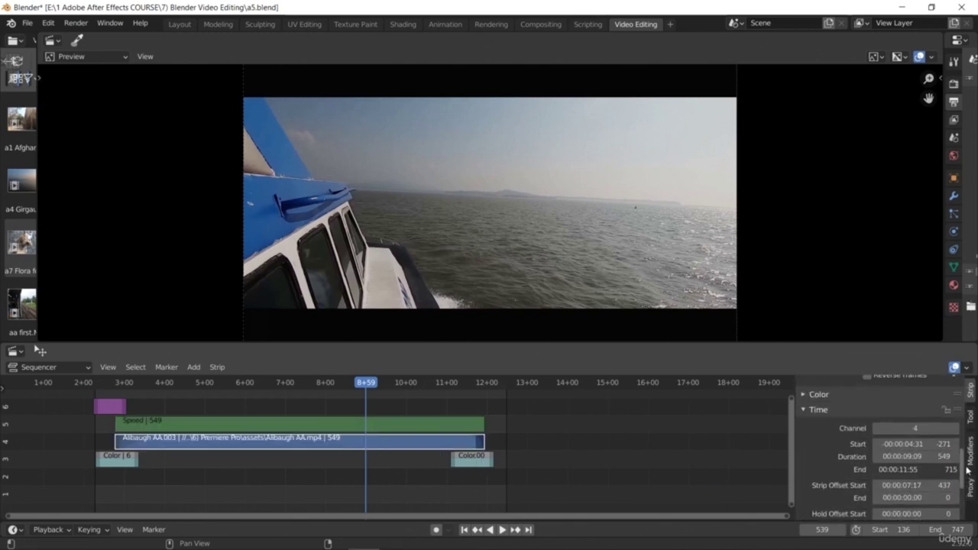
scroll(966, 471, down, 2)
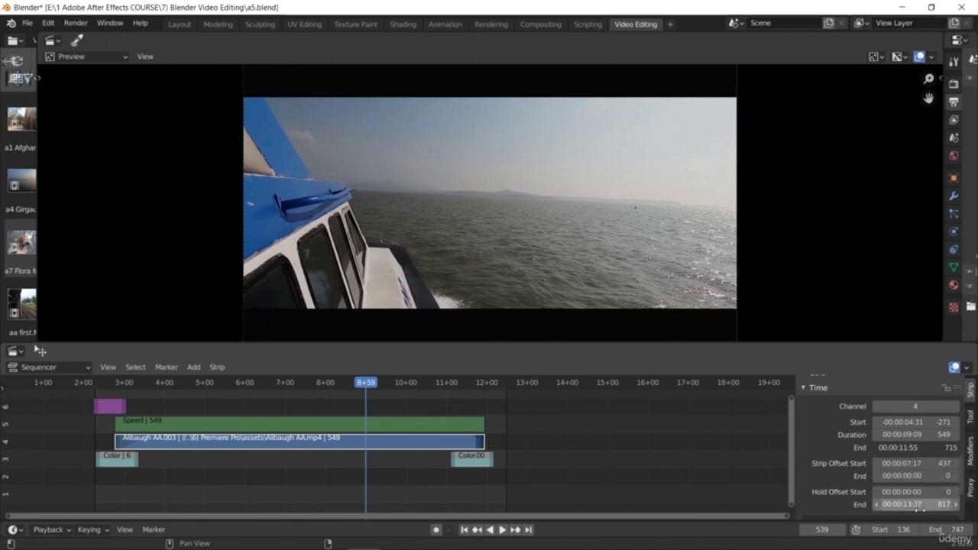
click(907, 433)
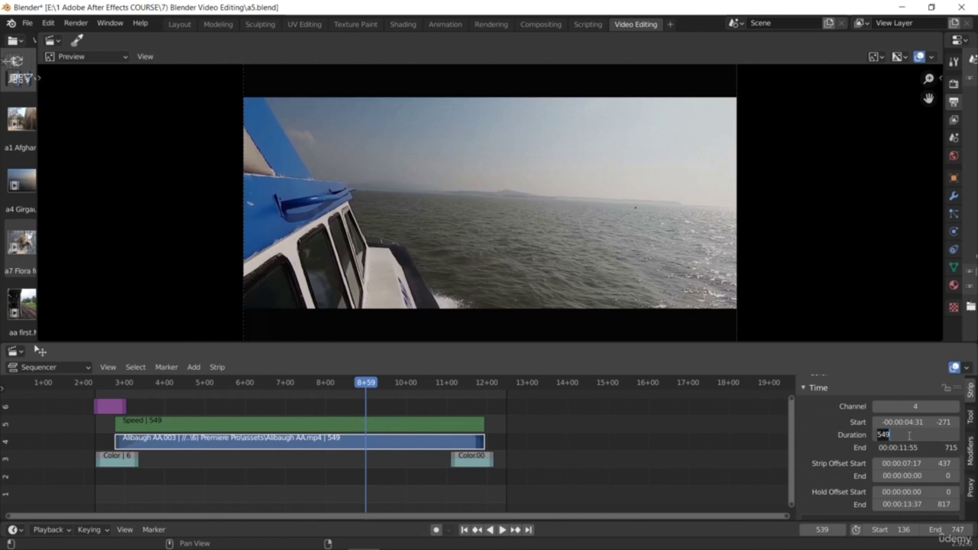
click(909, 435)
text(/2)
key(Return)
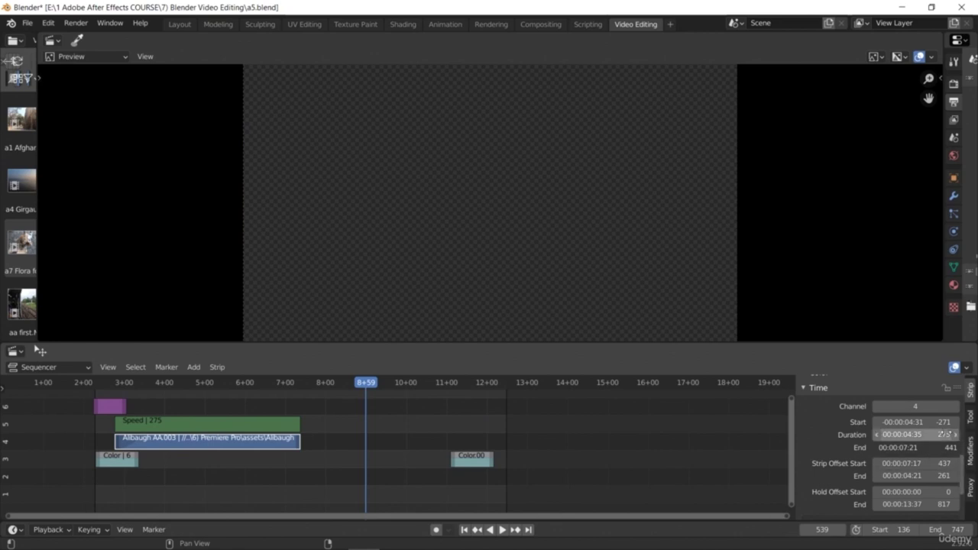
Multiply the video strip's Duration by 4 to 1100 frames
click(945, 434)
click(913, 434)
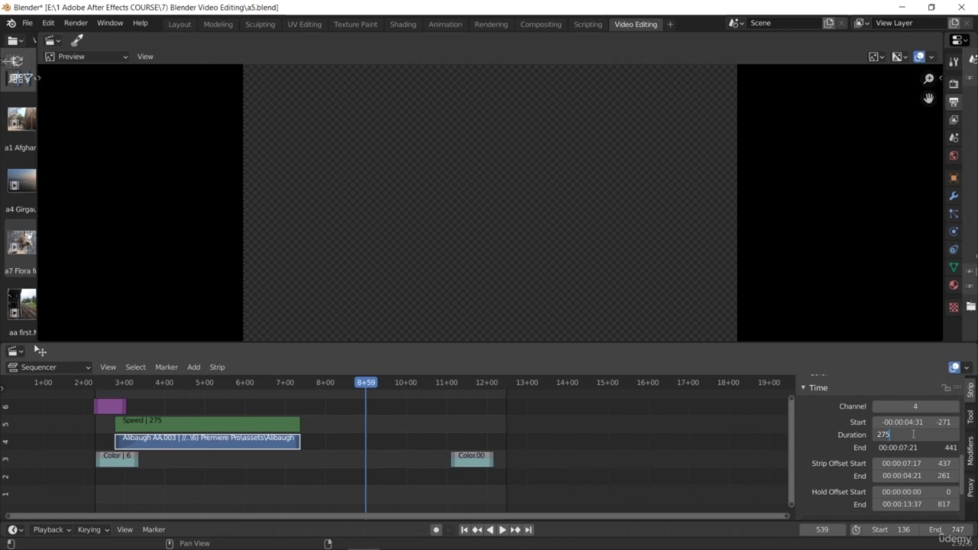
text(*4)
key(Return)
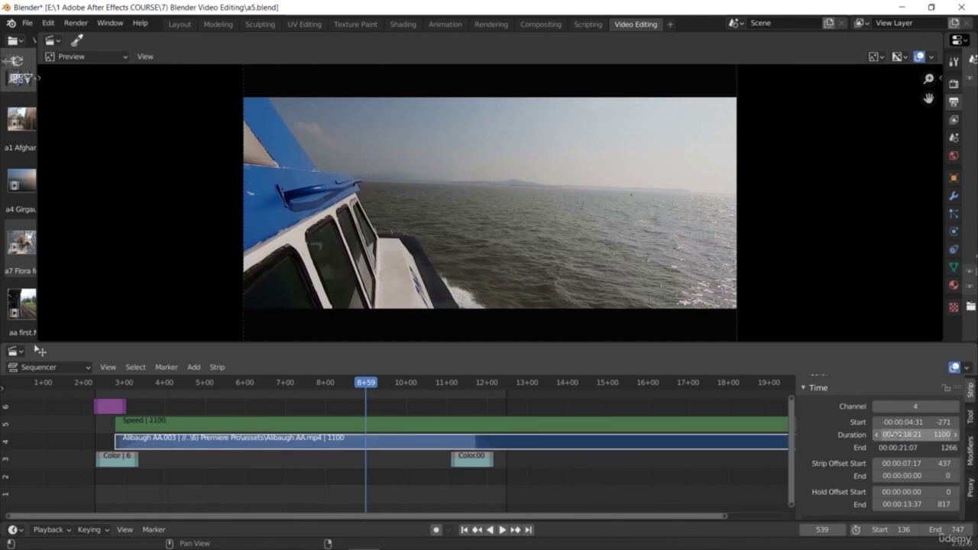
Halve the Alibaugh AA.003 video strip's Duration to 550 frames in its Time settings
drag(725, 519, 803, 519)
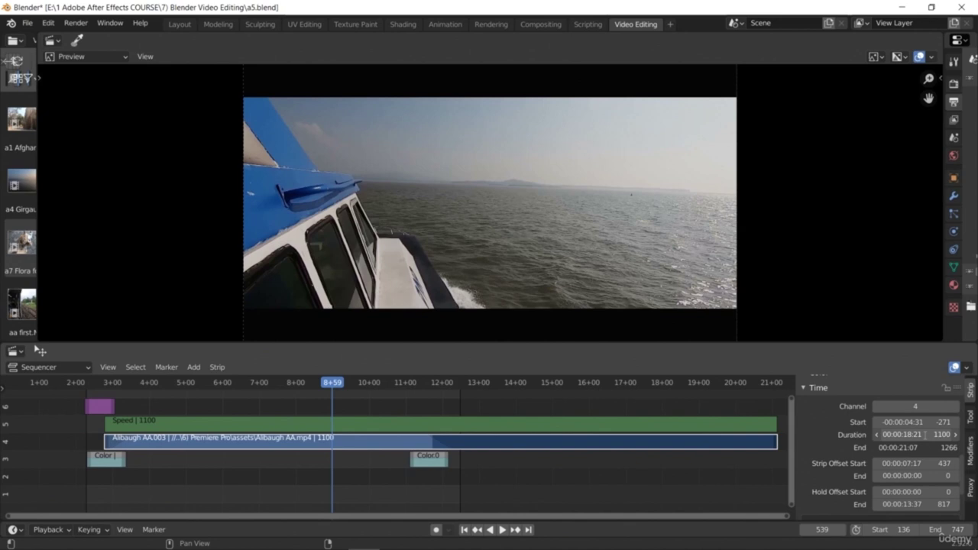
click(925, 434)
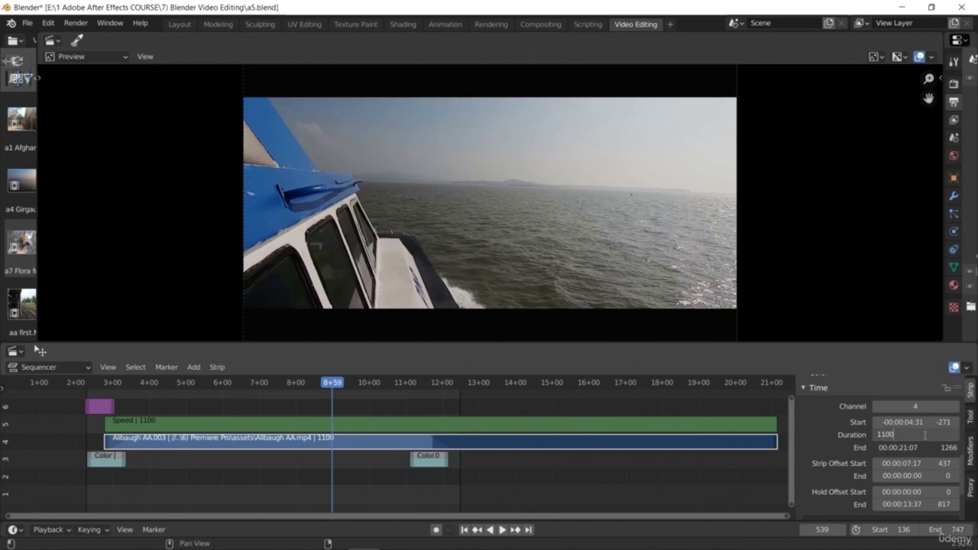
text(/2)
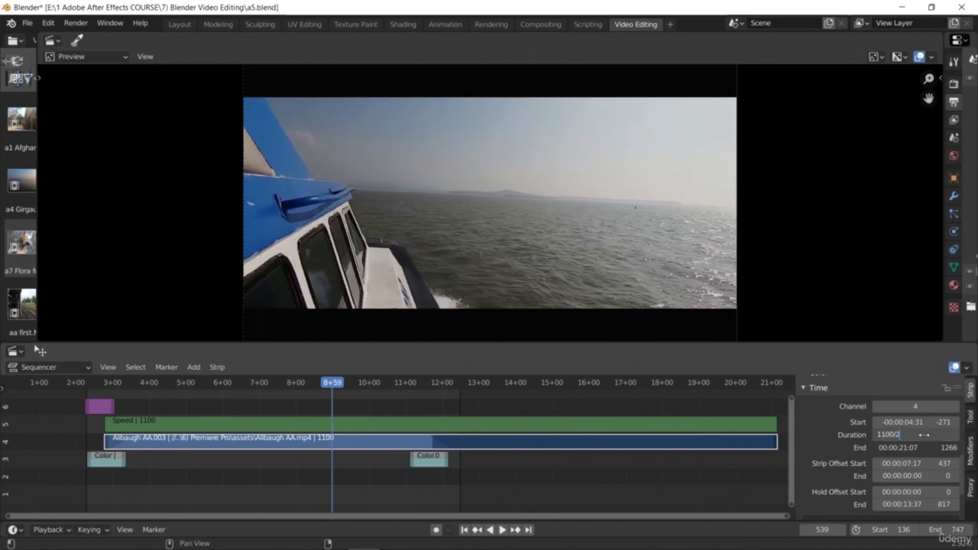
key(Return)
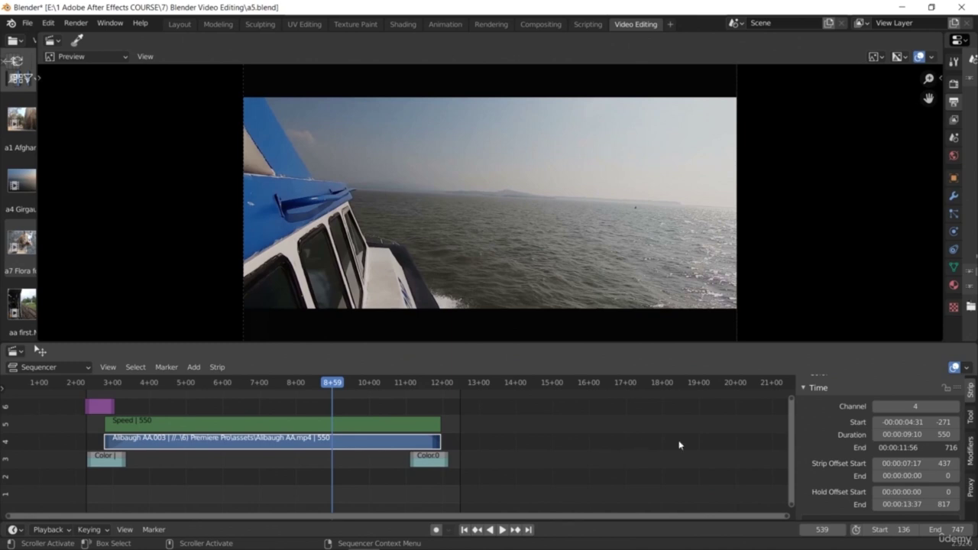
Set the video strip's Start to -243 and its Duration to 354 frames, and play back the result
drag(895, 421, 920, 422)
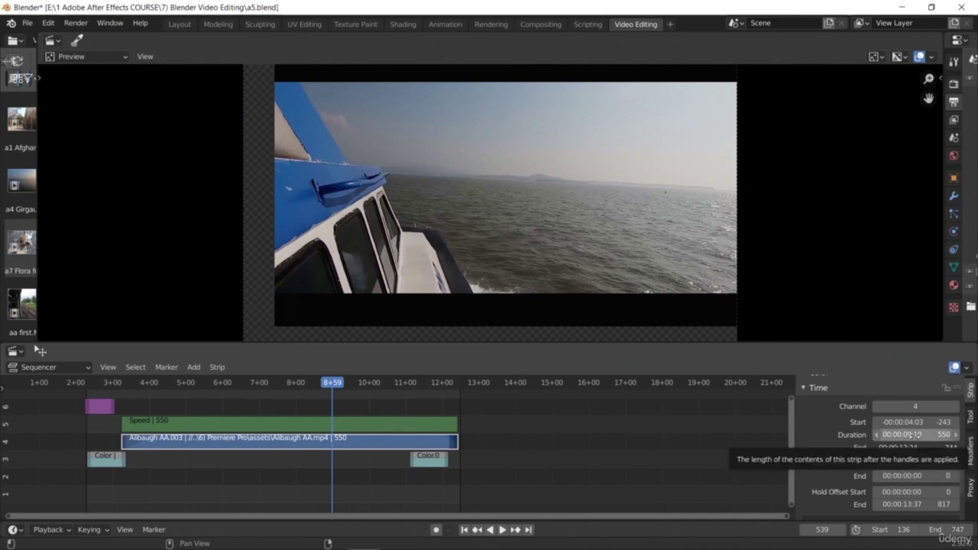
drag(917, 434, 766, 434)
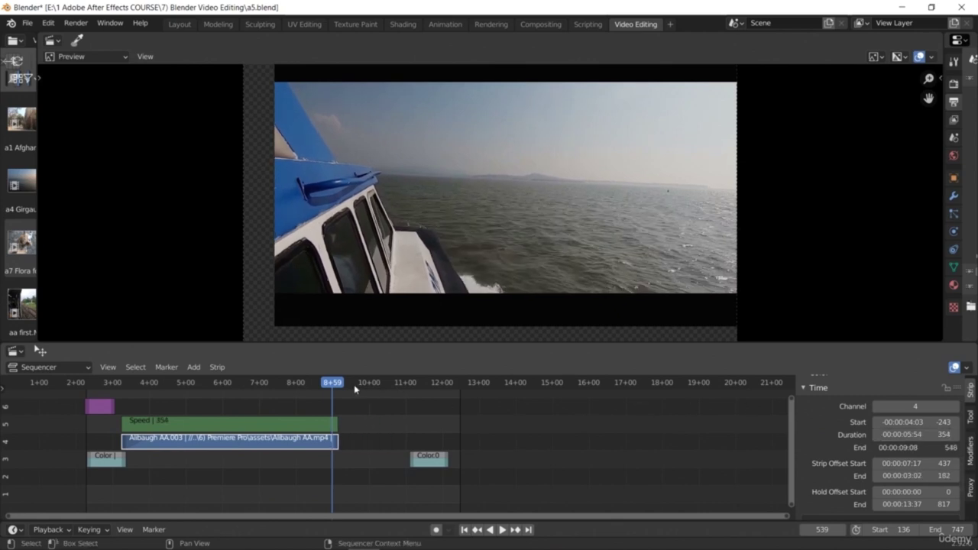
drag(332, 385, 216, 384)
key(space)
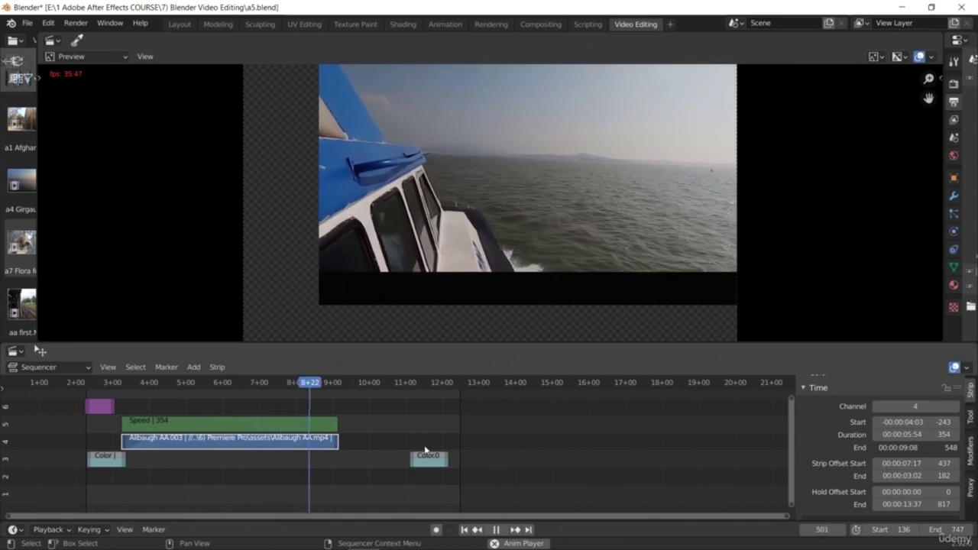
key(space)
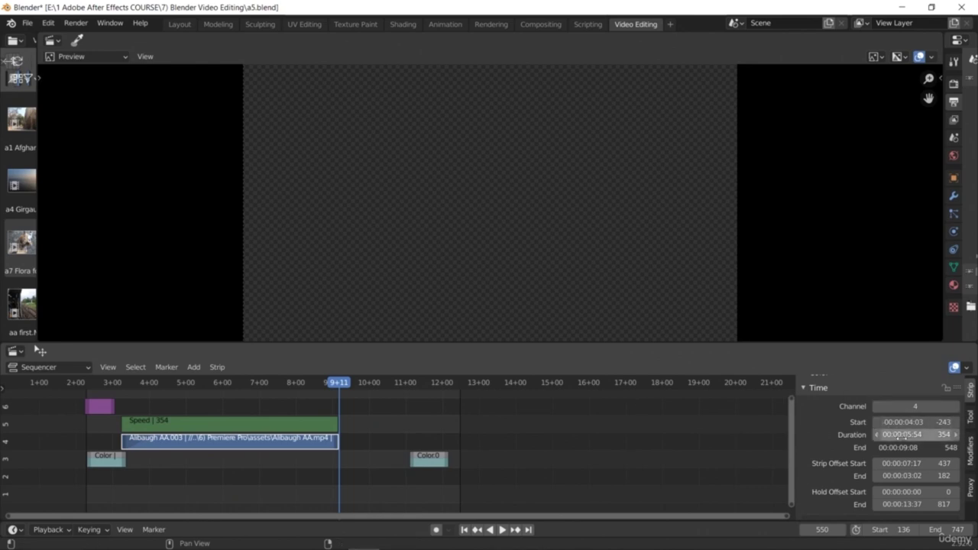
Shorten the video strip's Duration to 202 frames and play back the faster clip
drag(905, 434, 855, 434)
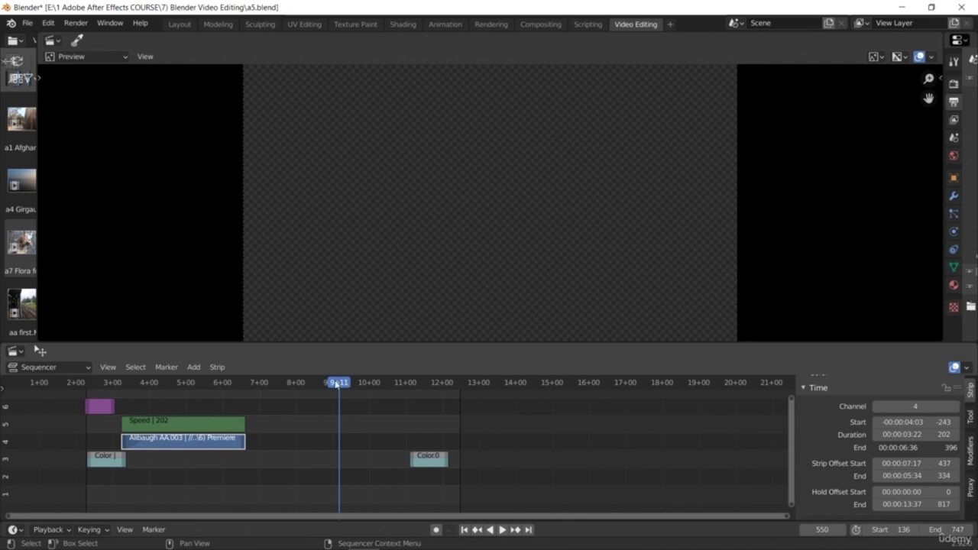
drag(338, 383, 243, 383)
key(space)
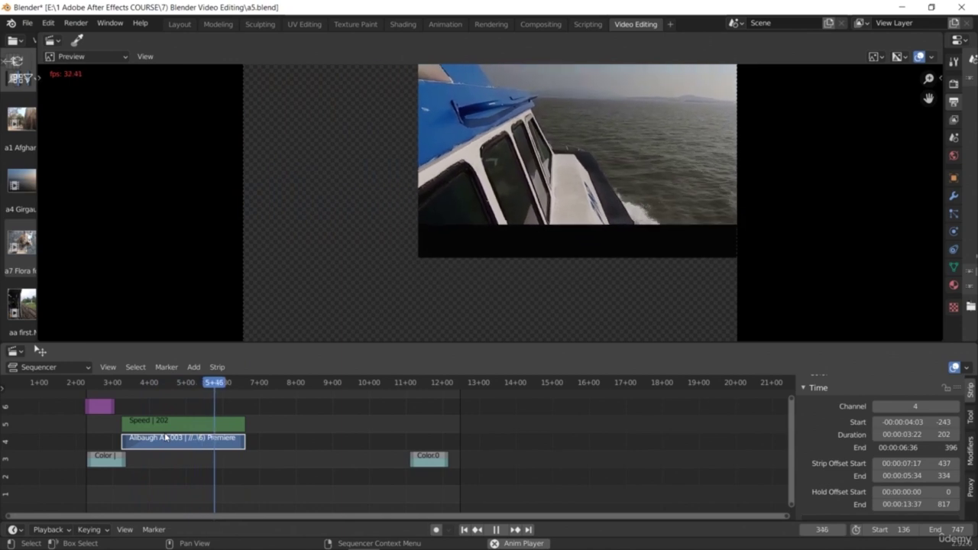
key(space)
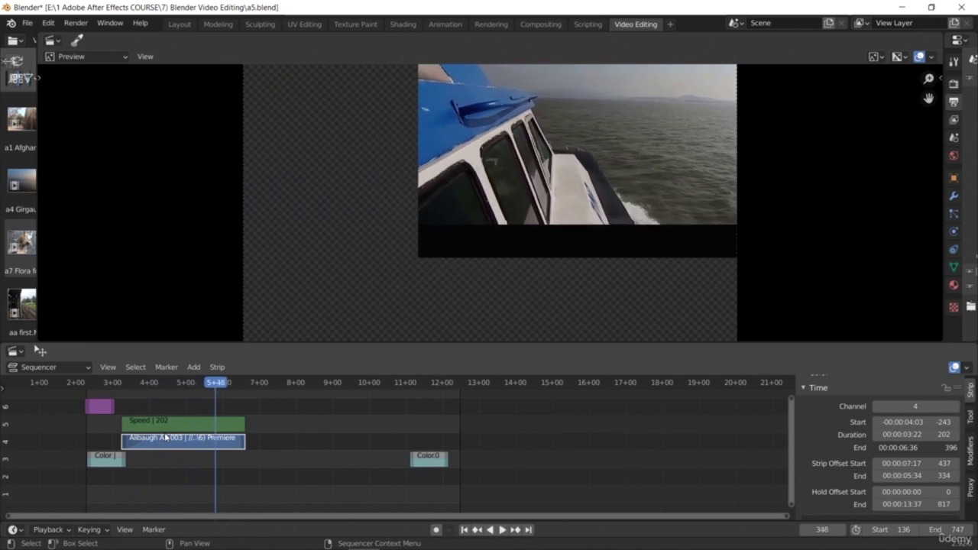
key(Up)
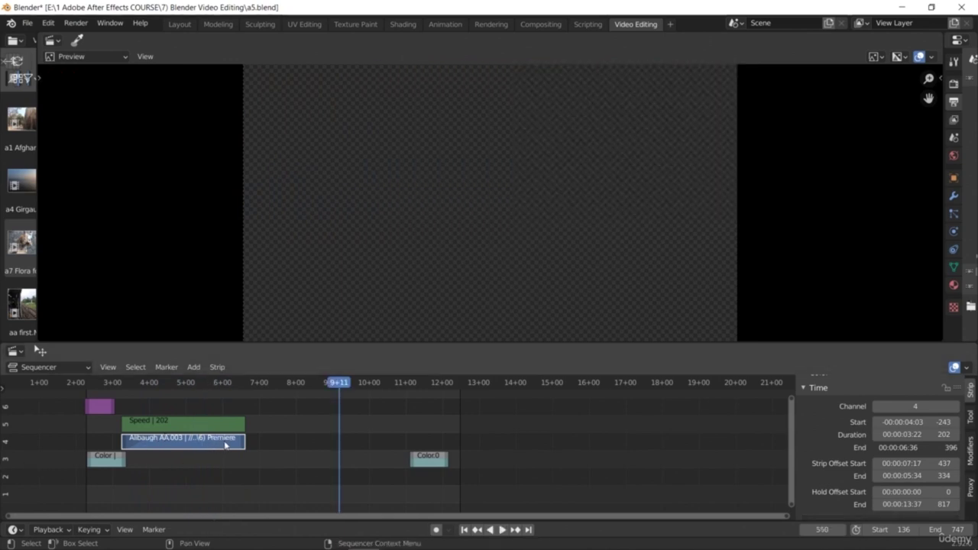
Lengthen the video strip's Duration to 533 frames
mouse_move(906, 435)
mouse_down()
mouse_move(958, 435)
mouse_move(902, 434)
mouse_up()
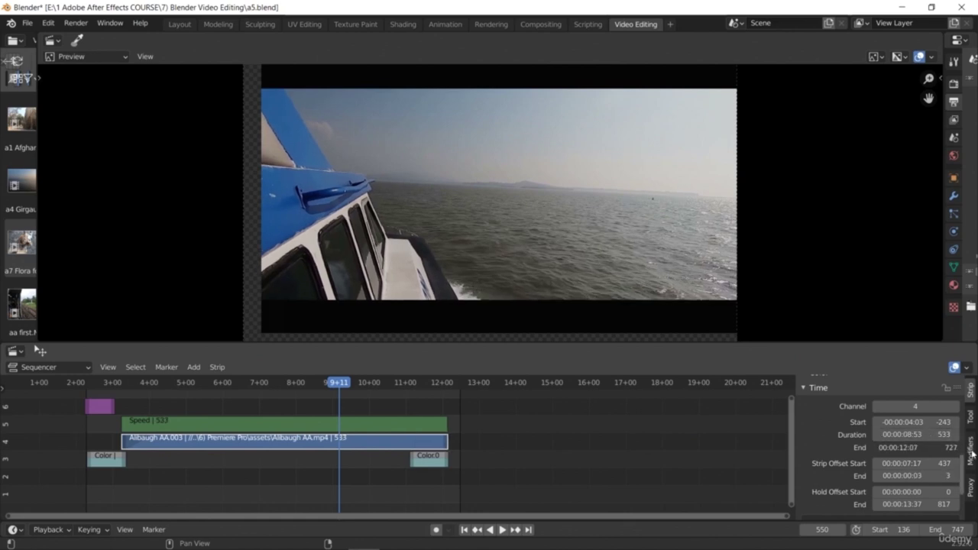
scroll(967, 472, up, 1)
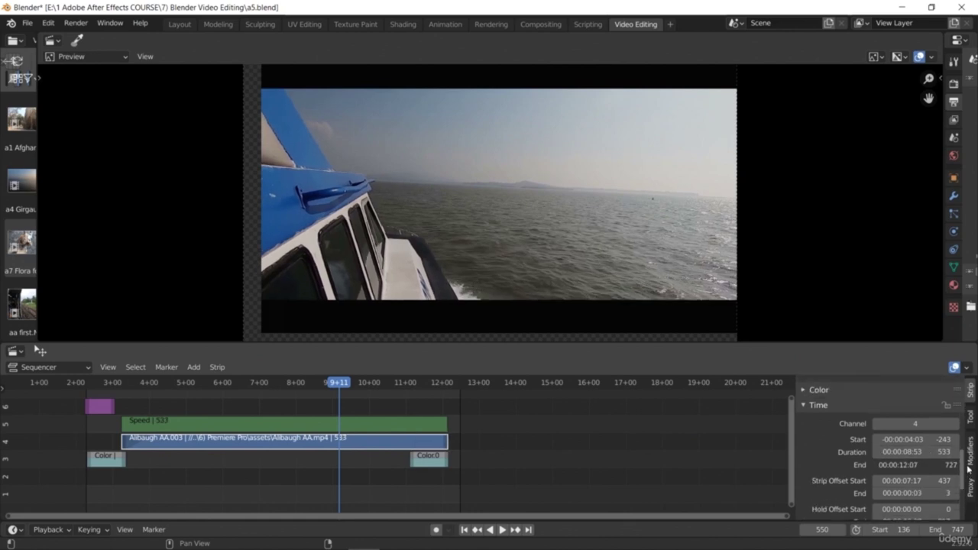
scroll(968, 469, down, 2)
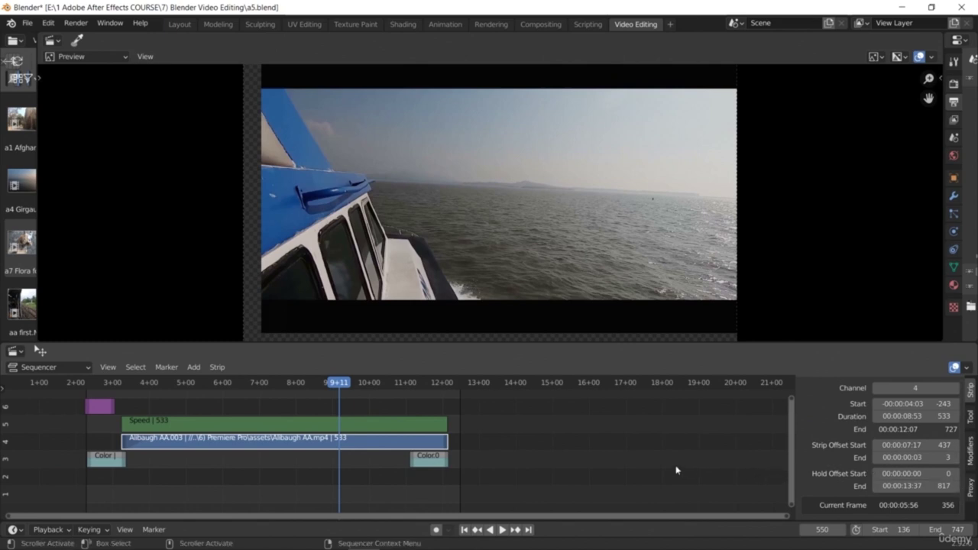
Look up the Speed Control option among the available effect strips without adding another one
click(193, 368)
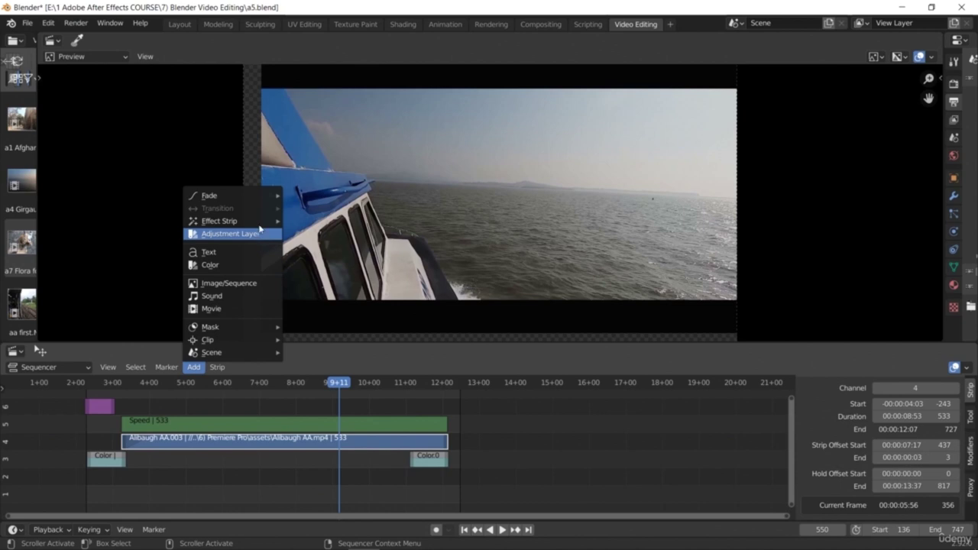
mouse_move(261, 226)
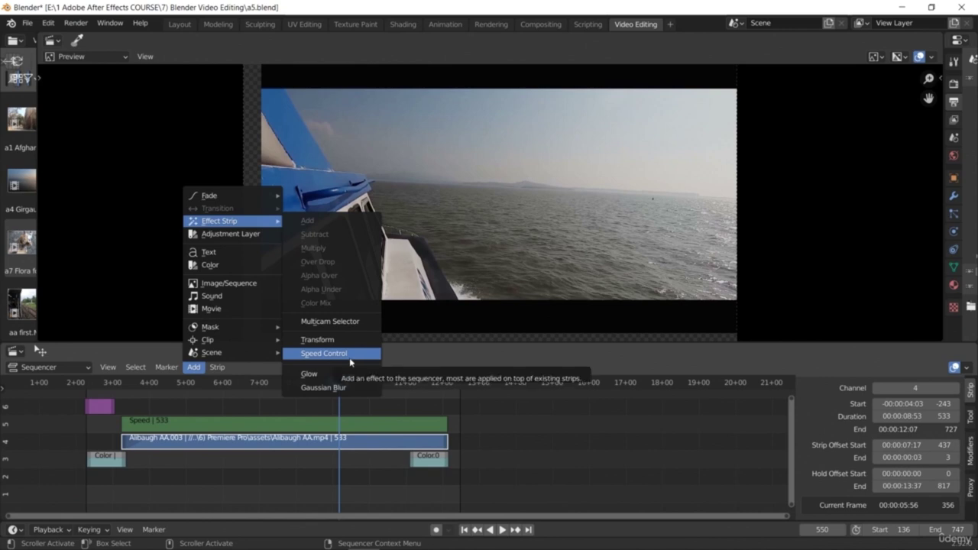
click(586, 458)
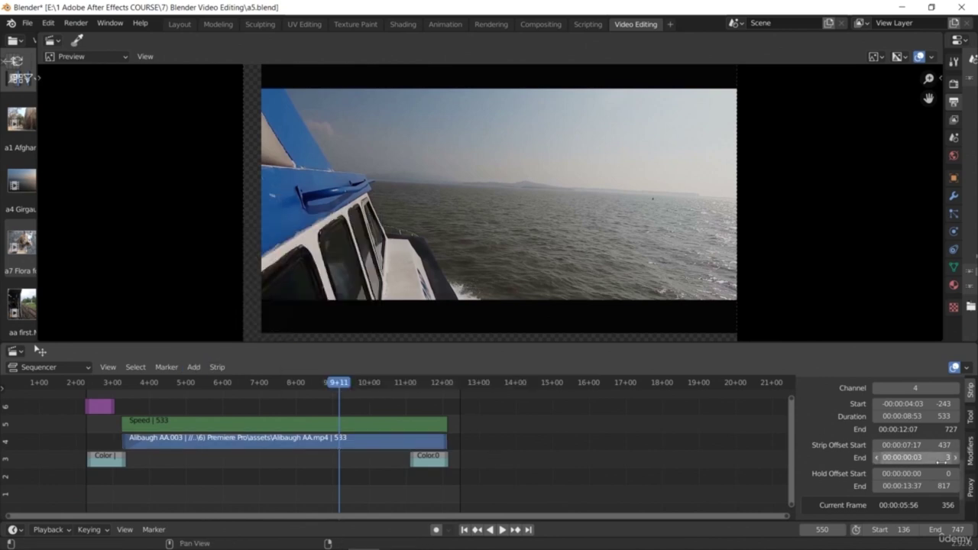
Examine the video strip's Compositing, Transform, Video and Time settings for speed-related values
scroll(965, 489, up, 4)
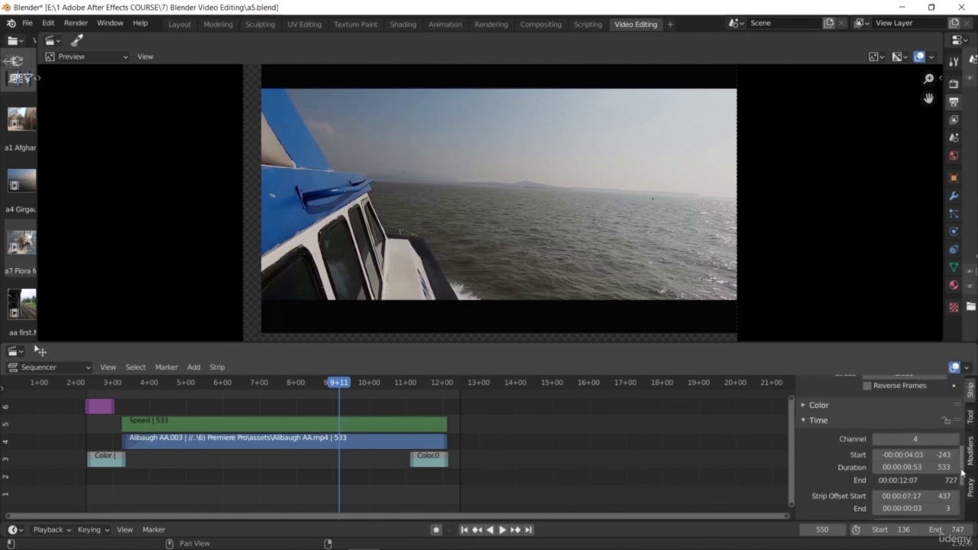
scroll(962, 472, down, 2)
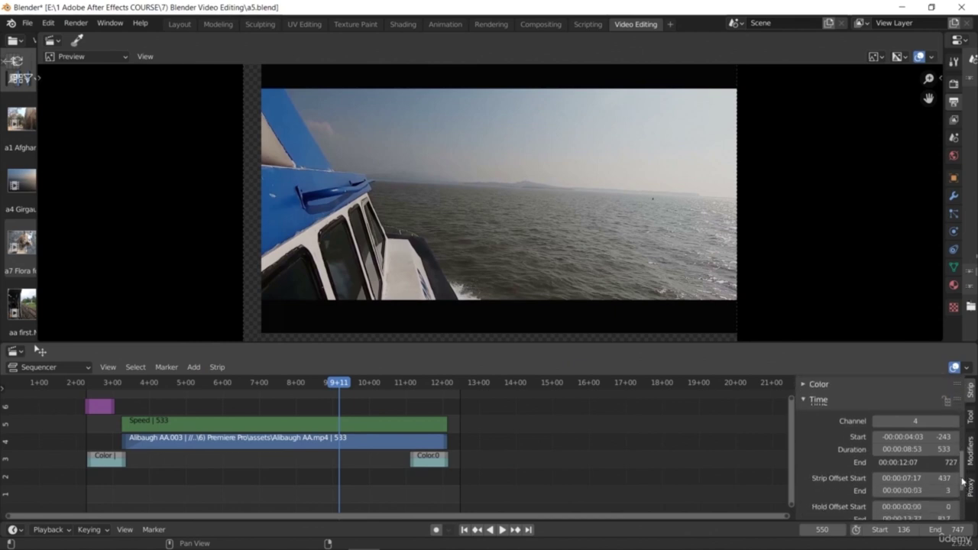
scroll(963, 470, up, 6)
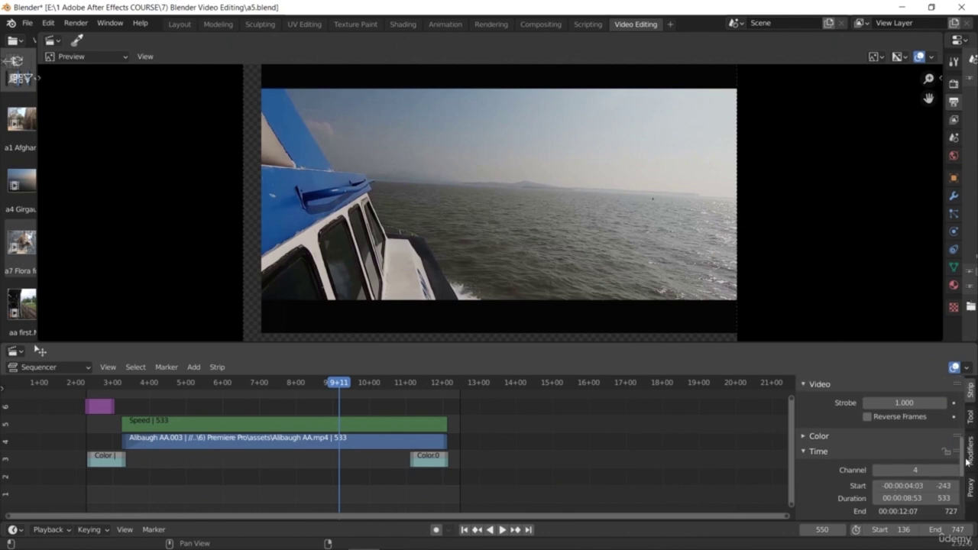
scroll(968, 449, up, 5)
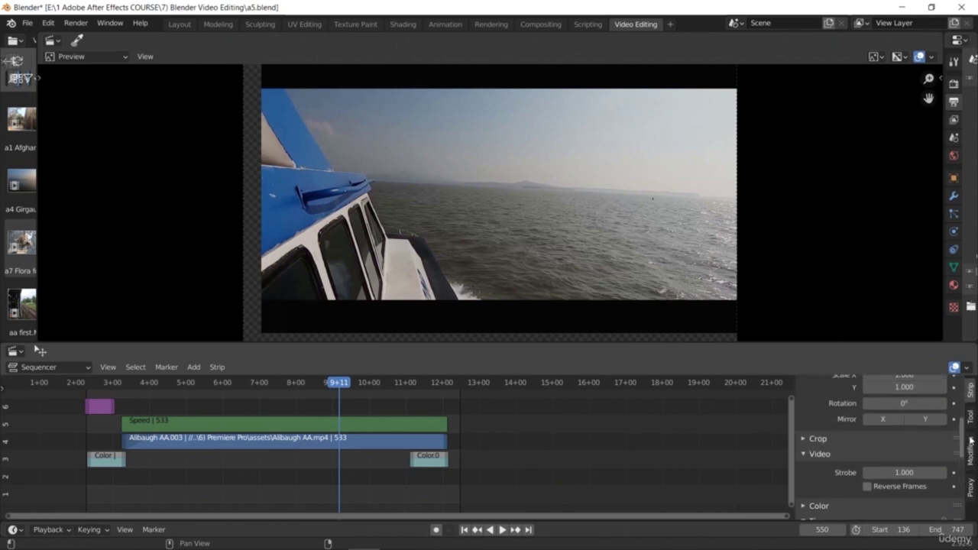
scroll(879, 451, up, 2)
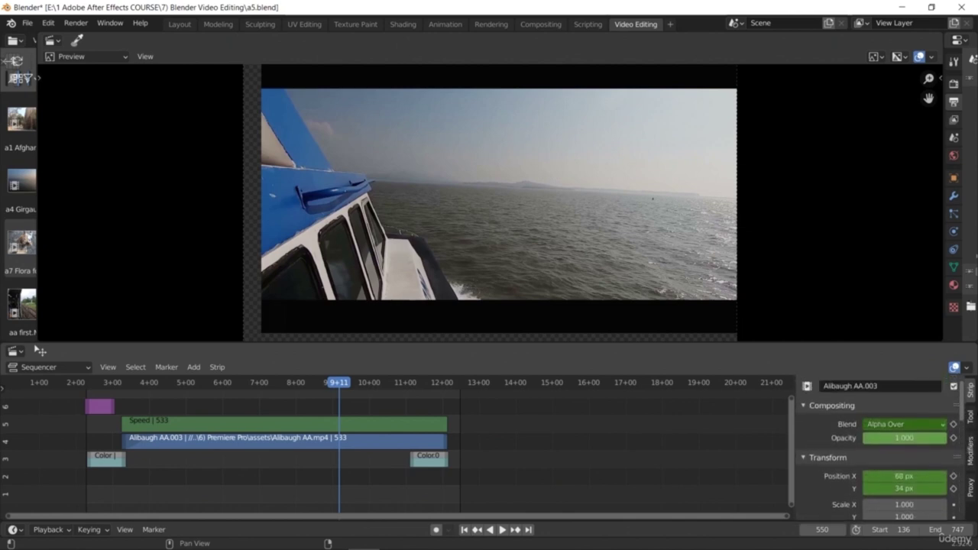
scroll(969, 495, down, 12)
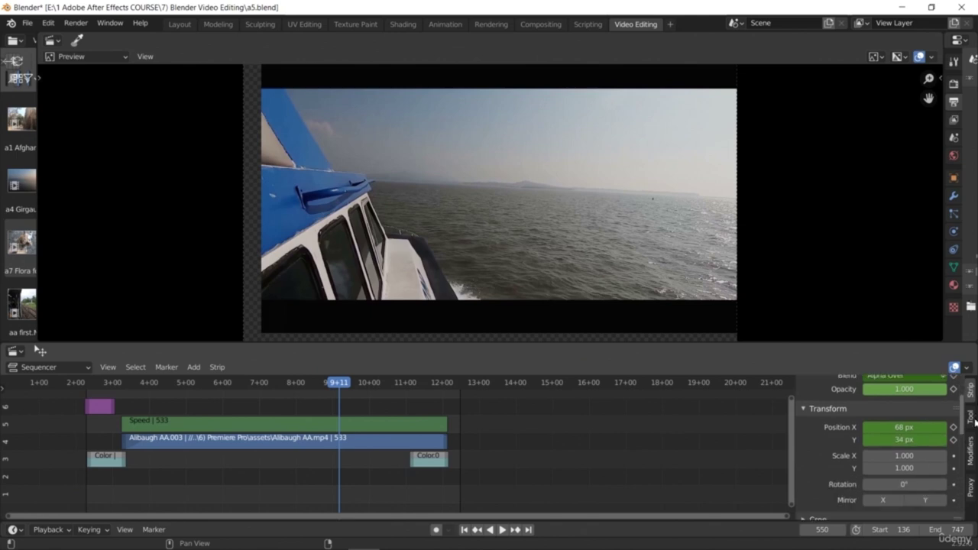
scroll(968, 500, down, 2)
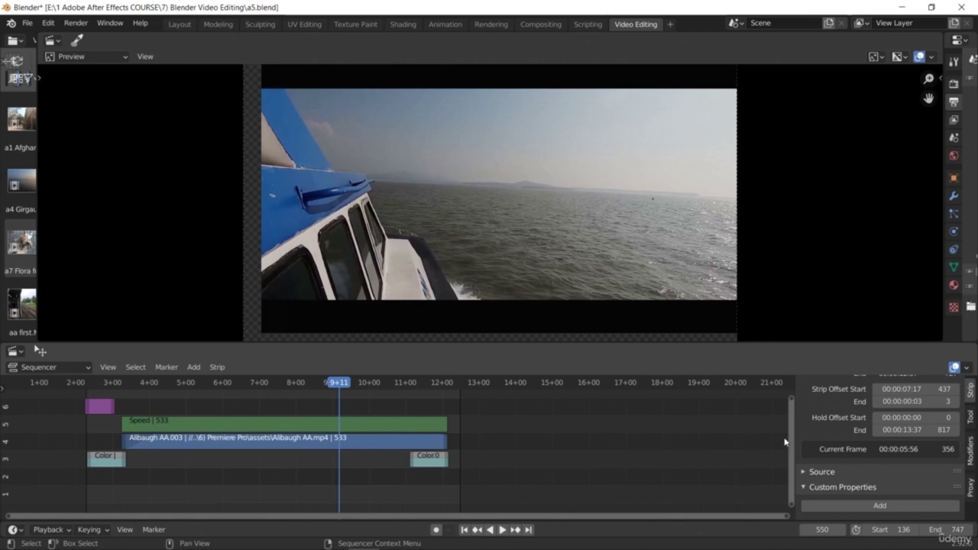
drag(962, 504, 963, 484)
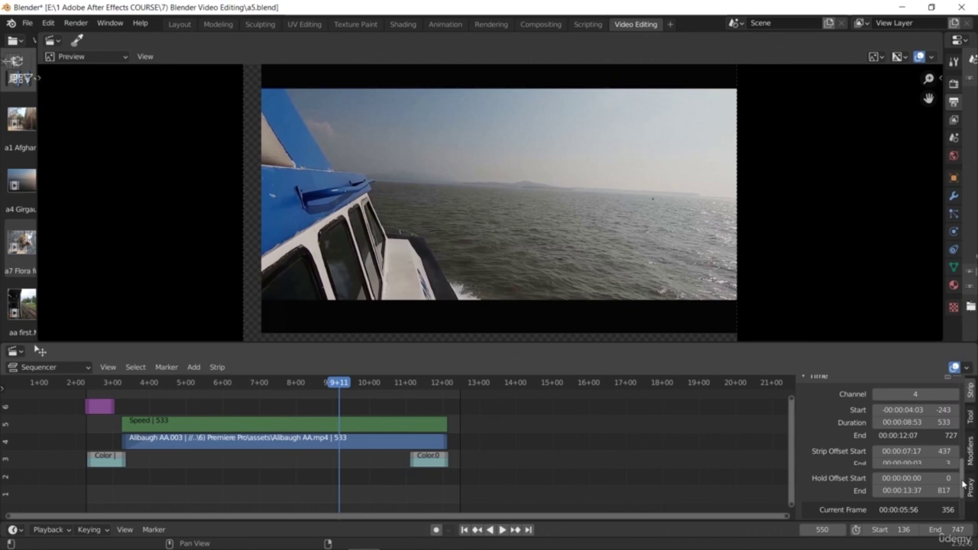
scroll(963, 484, up, 1)
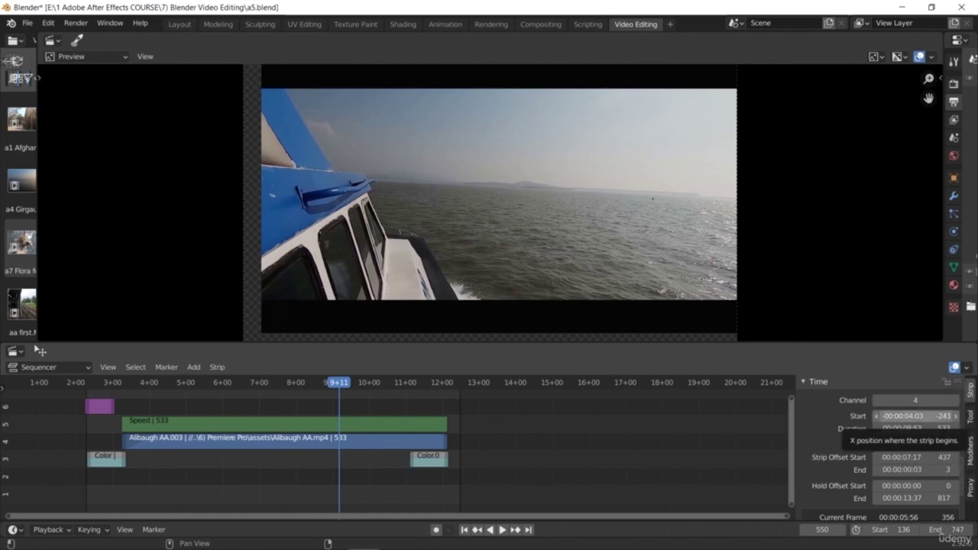
Set the video strip's Start to -186 and its Strip Offset End to 63 frames, and play back the result
drag(909, 416, 907, 445)
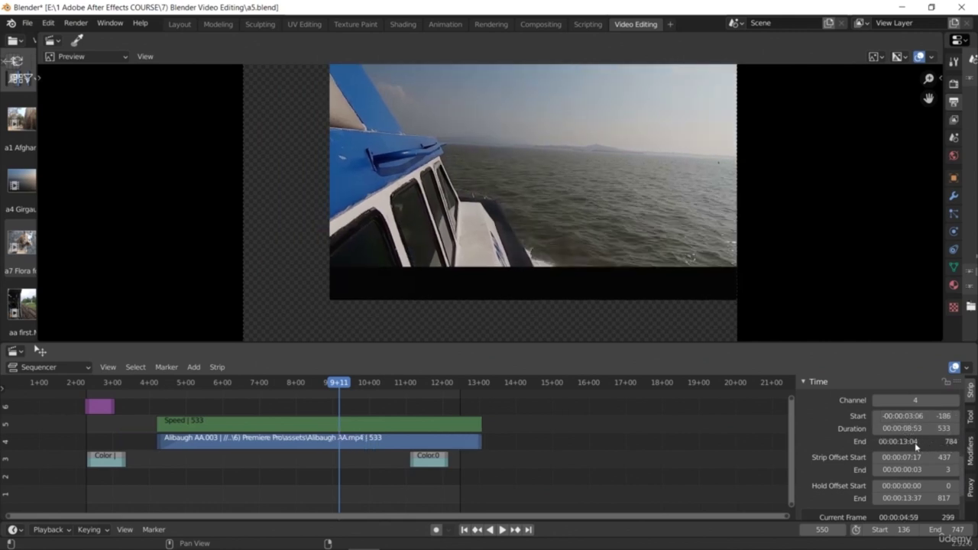
drag(907, 469, 863, 474)
key(space)
drag(195, 386, 169, 398)
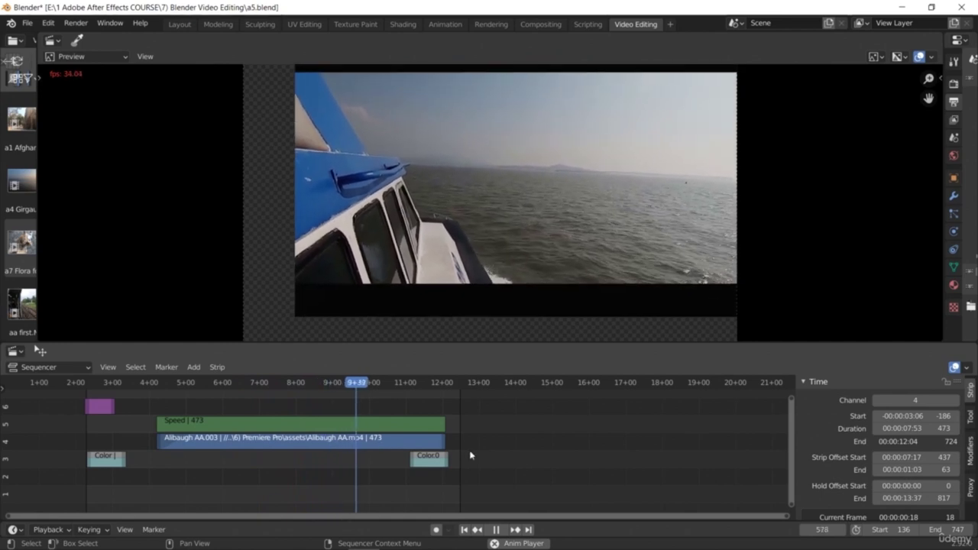
key(space)
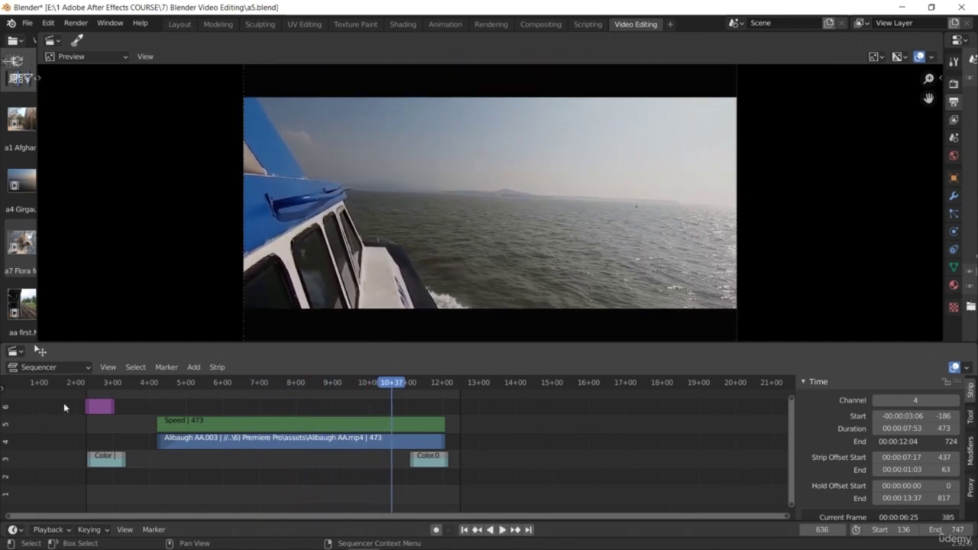
Slide the purple channel 6 strip 72 frames later and the first Color strip 71 frames later, and check playback
drag(91, 407, 133, 407)
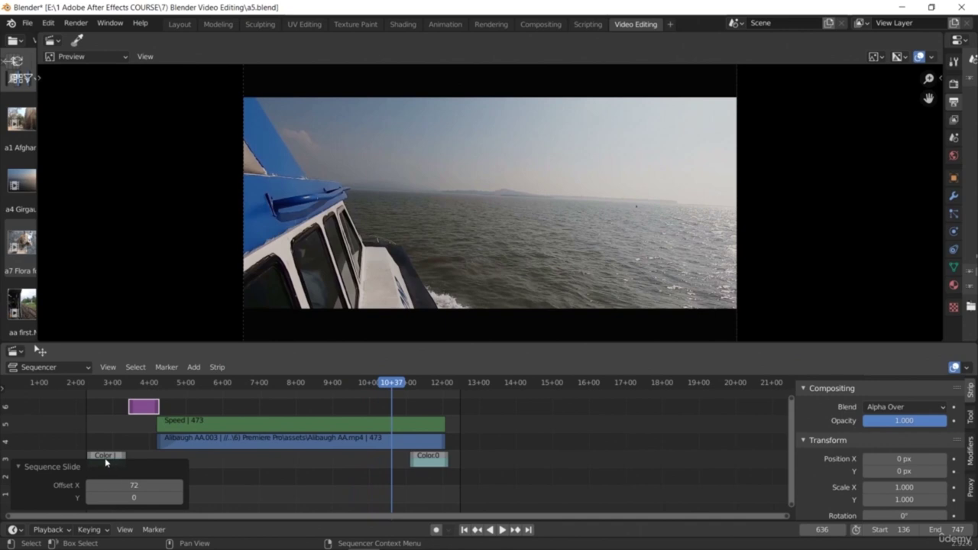
click(133, 445)
drag(109, 460, 152, 459)
drag(410, 386, 140, 385)
key(space)
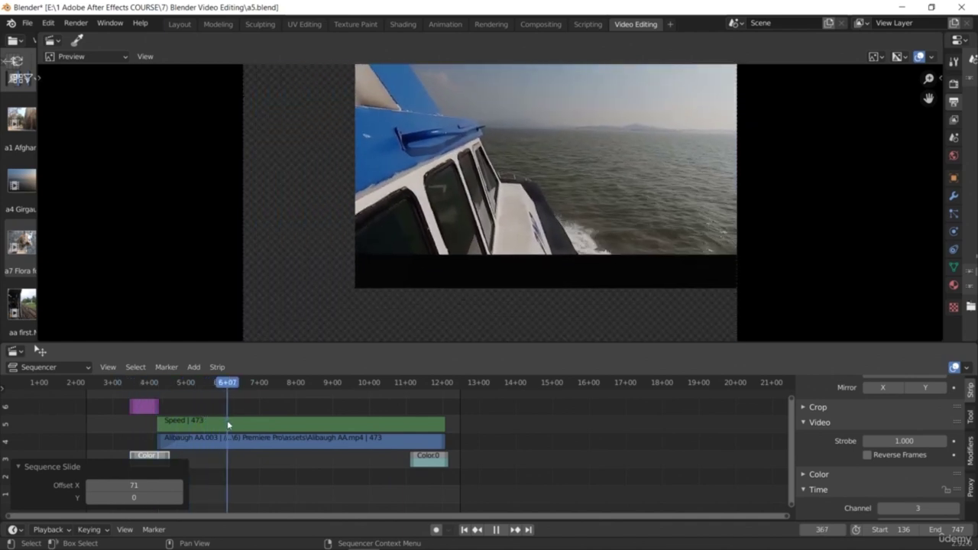
key(space)
Slide the purple channel 6 strip a further 18 frames later and the first Color strip a further 17 frames
drag(138, 406, 149, 406)
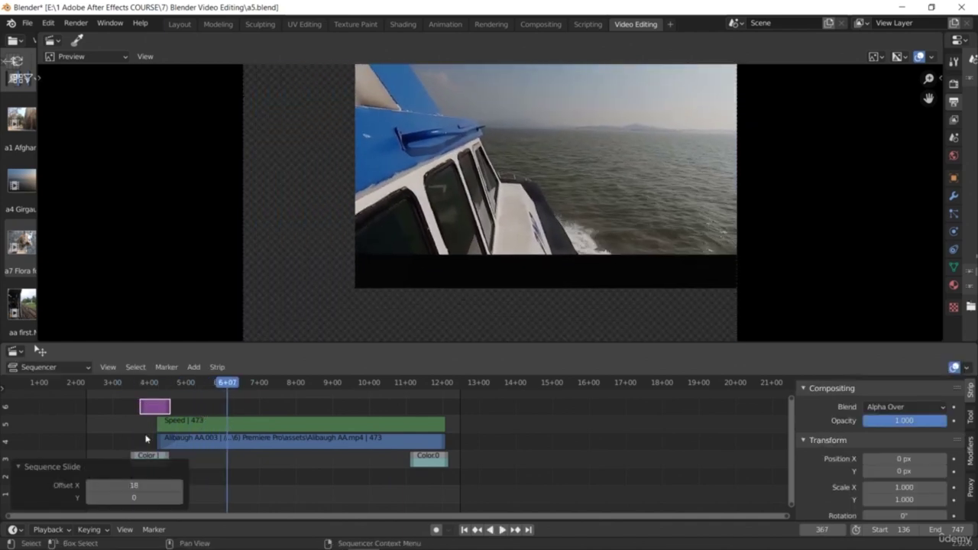
click(147, 456)
drag(147, 456, 158, 458)
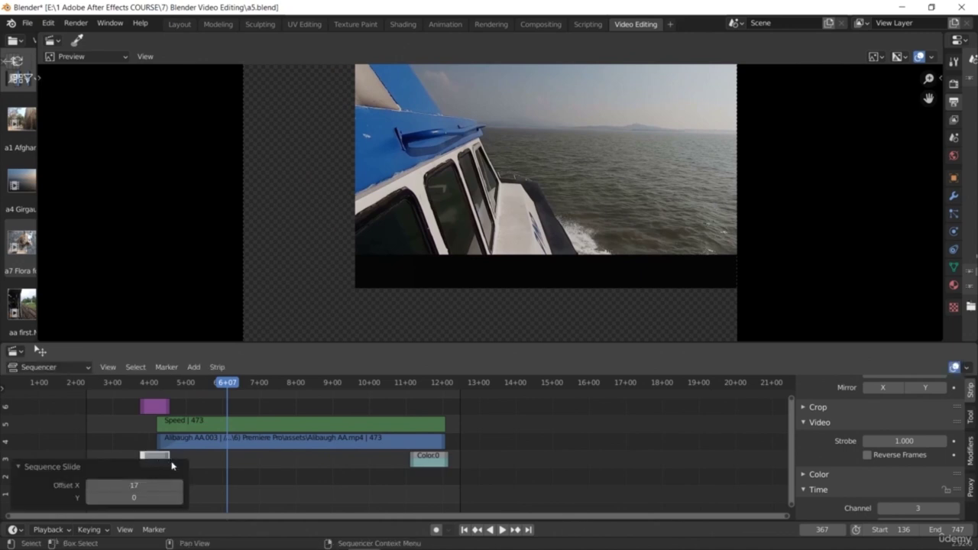
click(287, 474)
Play the sequence from about the 4-second mark to check the repositioned strips against the boat video
click(226, 384)
key(space)
drag(153, 387, 153, 397)
key(space)
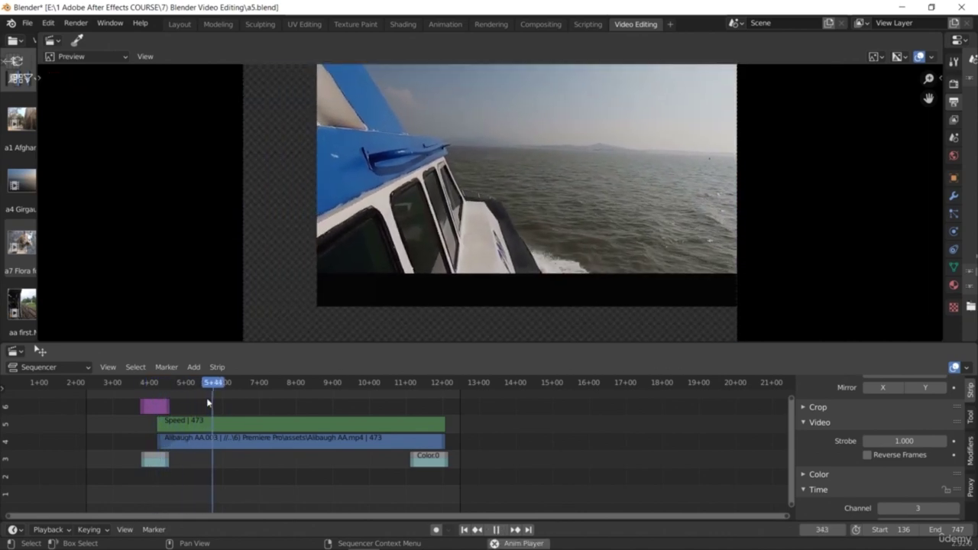
Stop the playback check of the repositioned strips near the 5-second mark
key(space)
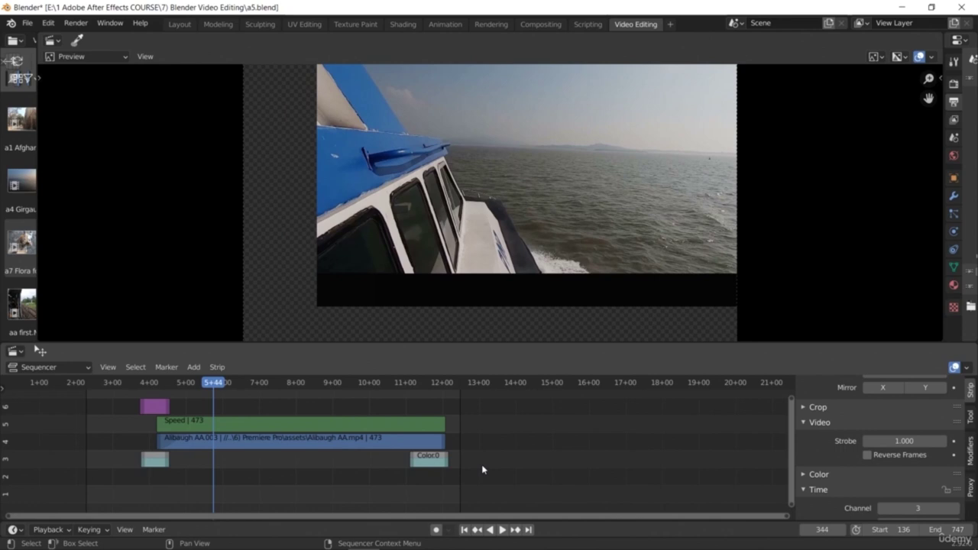
key(space)
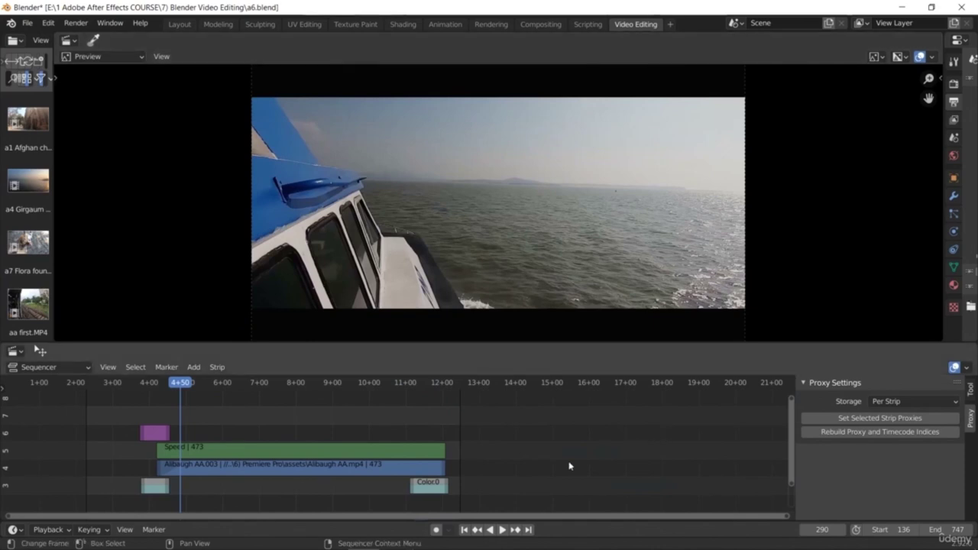
Add a Glow effect strip to the Alibaugh boat video strip on channel 4
drag(547, 519, 511, 527)
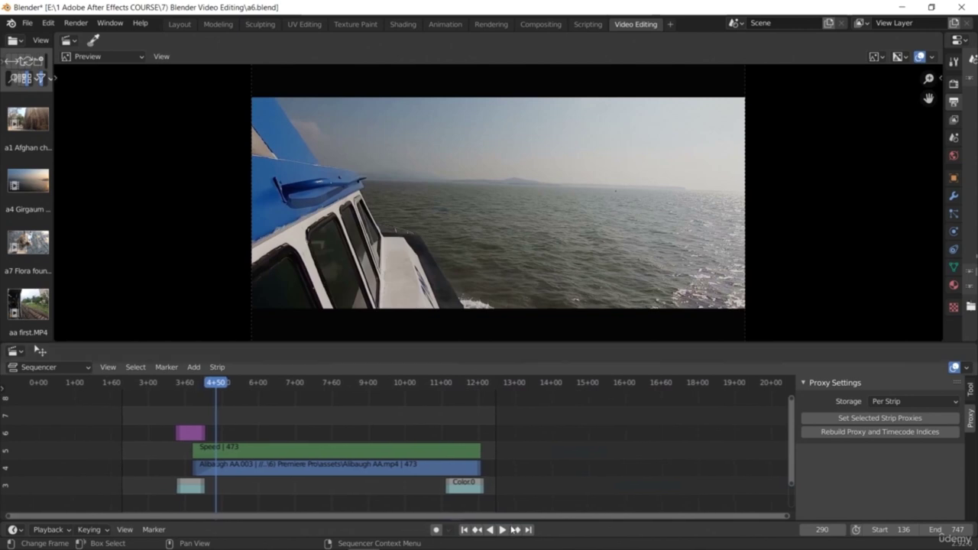
click(193, 367)
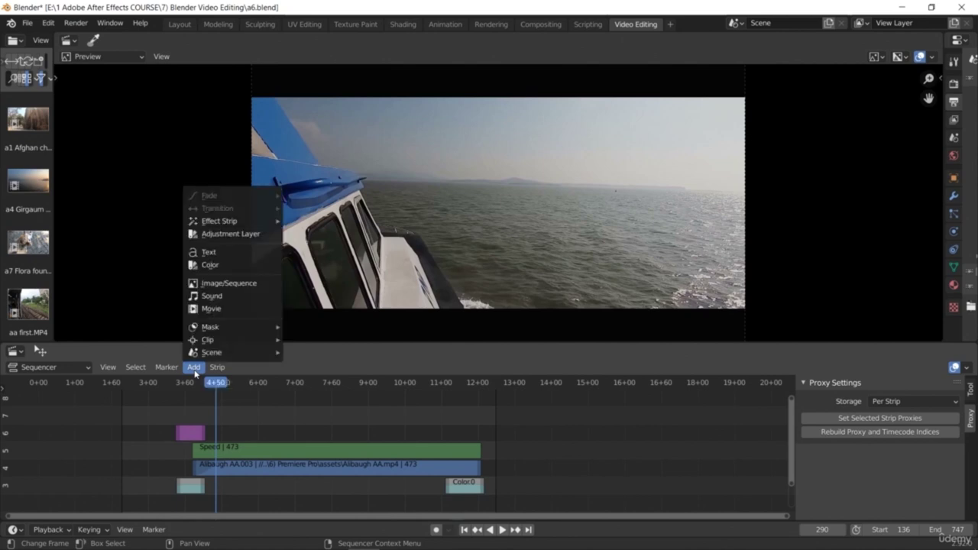
mouse_move(250, 222)
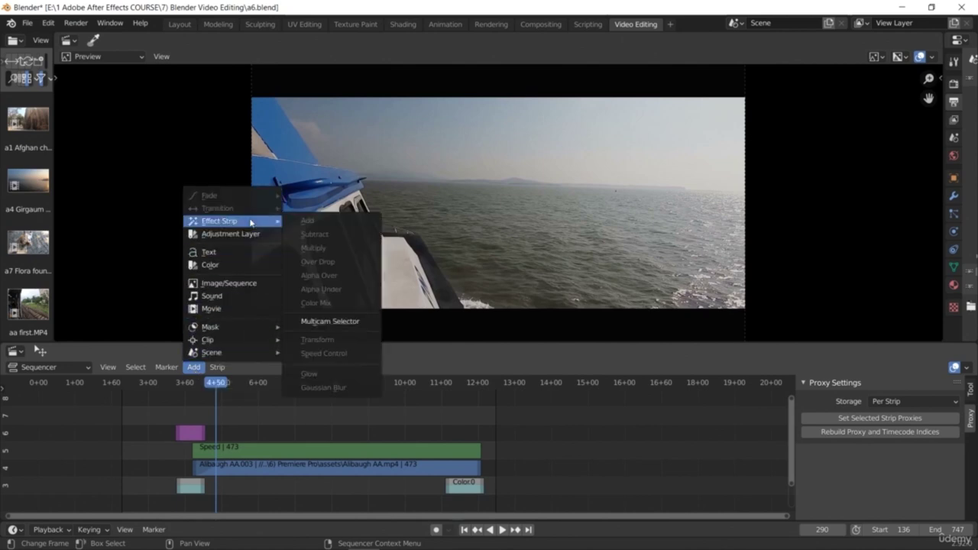
click(293, 463)
click(193, 368)
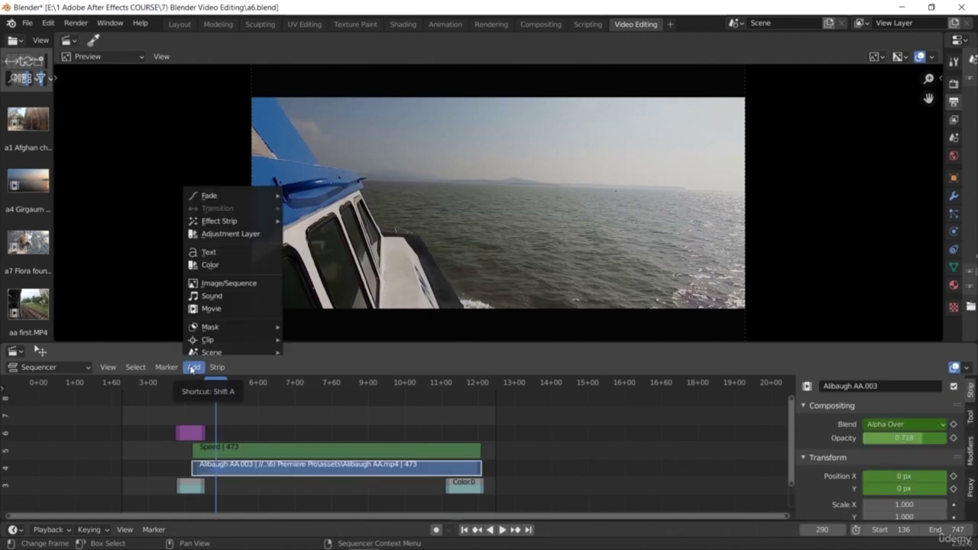
mouse_move(278, 223)
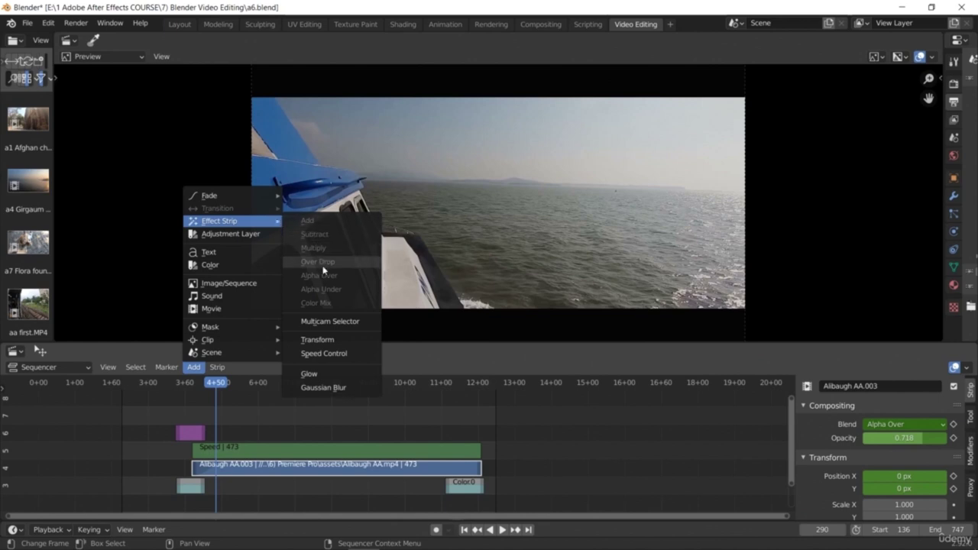
click(357, 376)
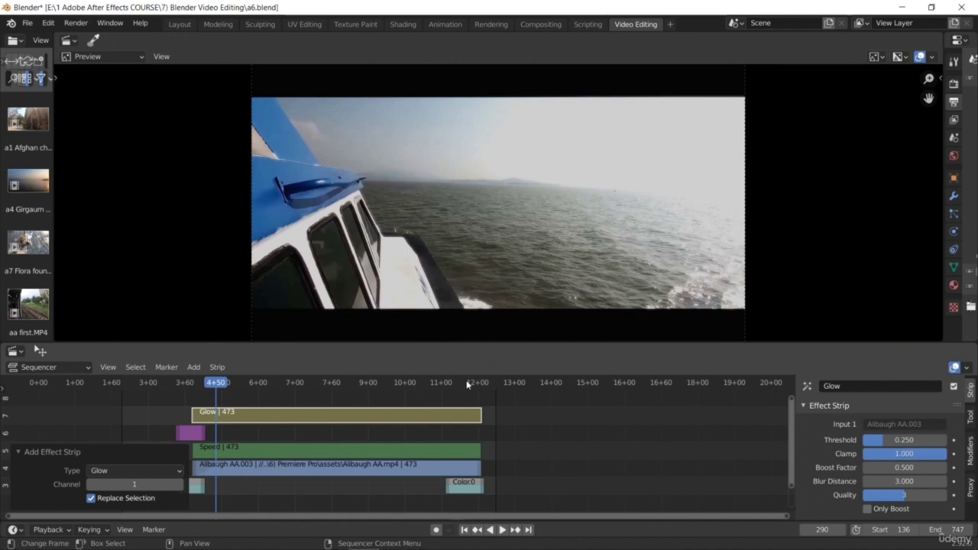
Play the sequence to preview the glow, and leave the playhead stopped at frame 303
key(space)
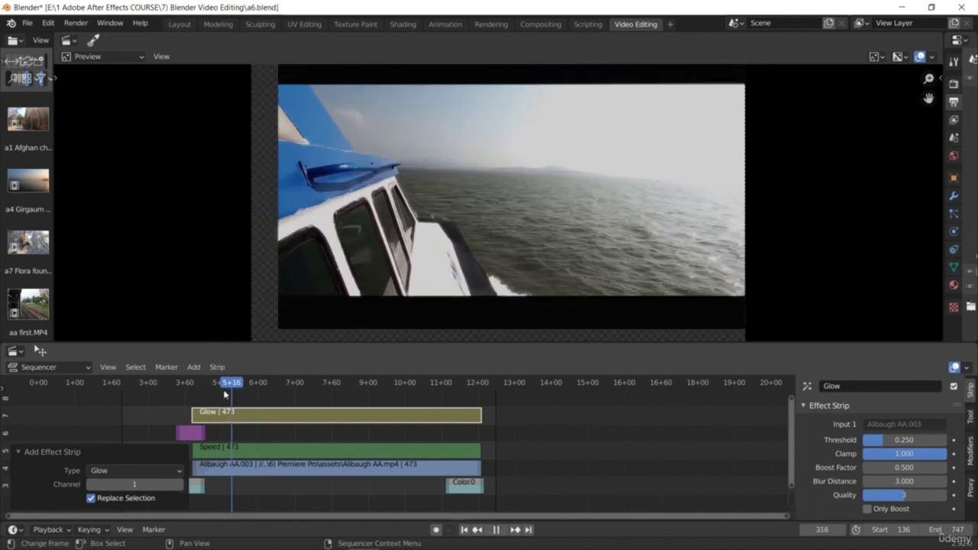
click(225, 394)
key(space)
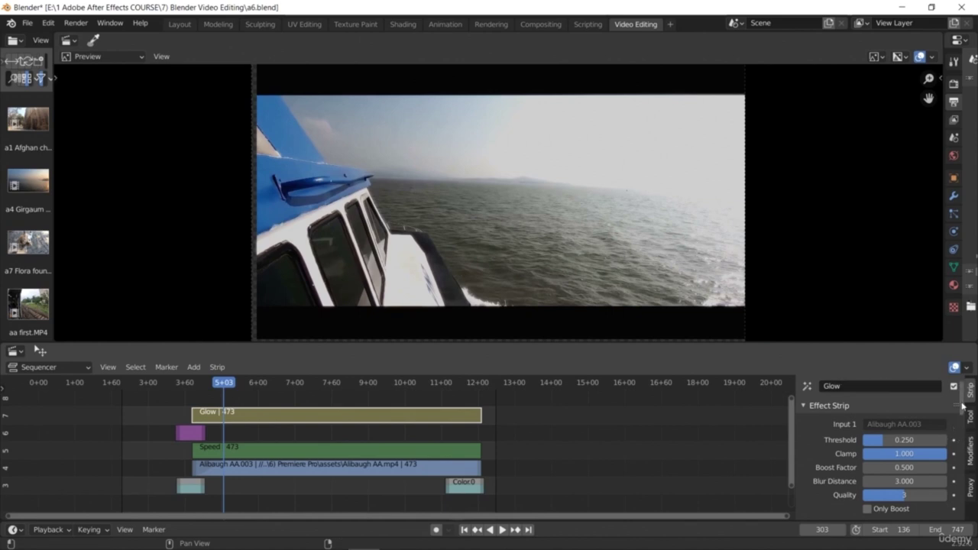
Test different color Multiply values on the Glow strip and set Multiply to 0.900
scroll(961, 408, down, 1)
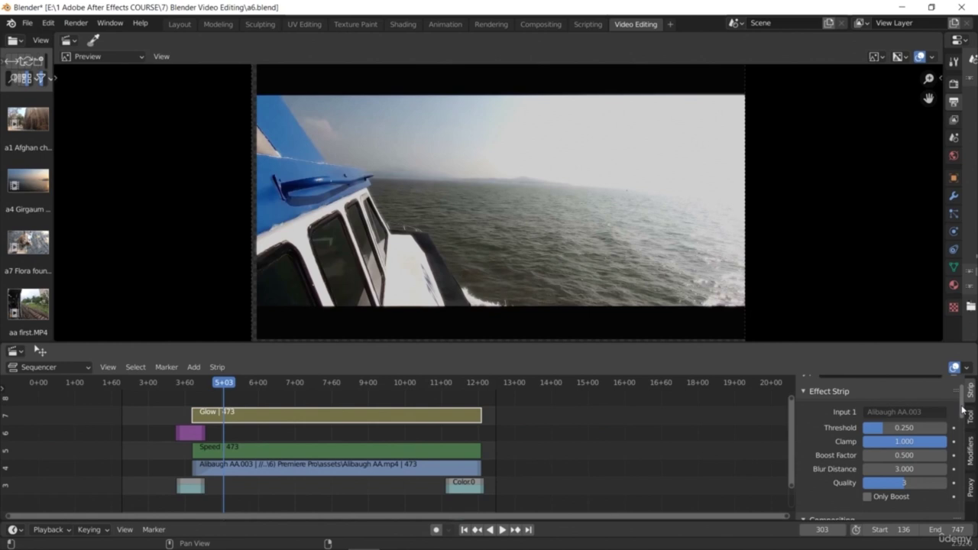
drag(962, 409, 975, 489)
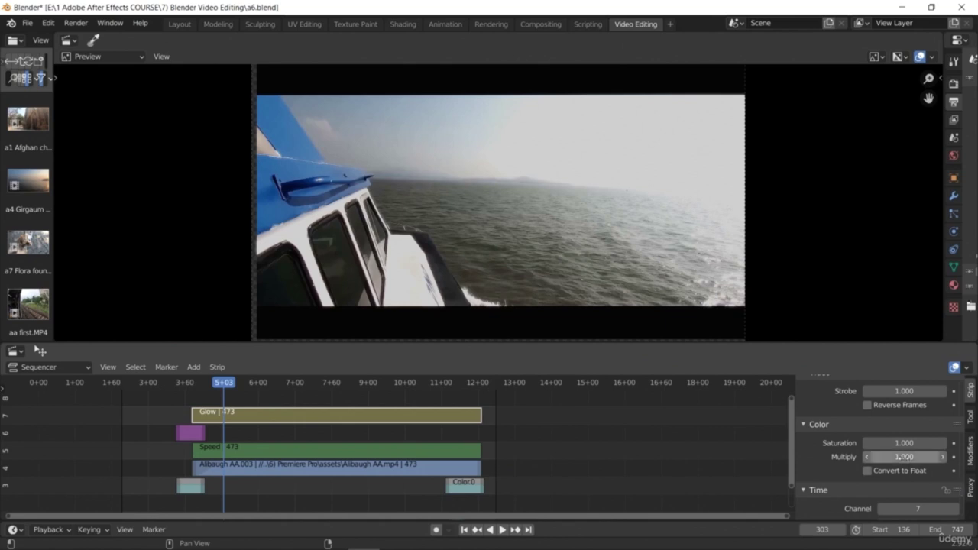
drag(906, 467, 952, 467)
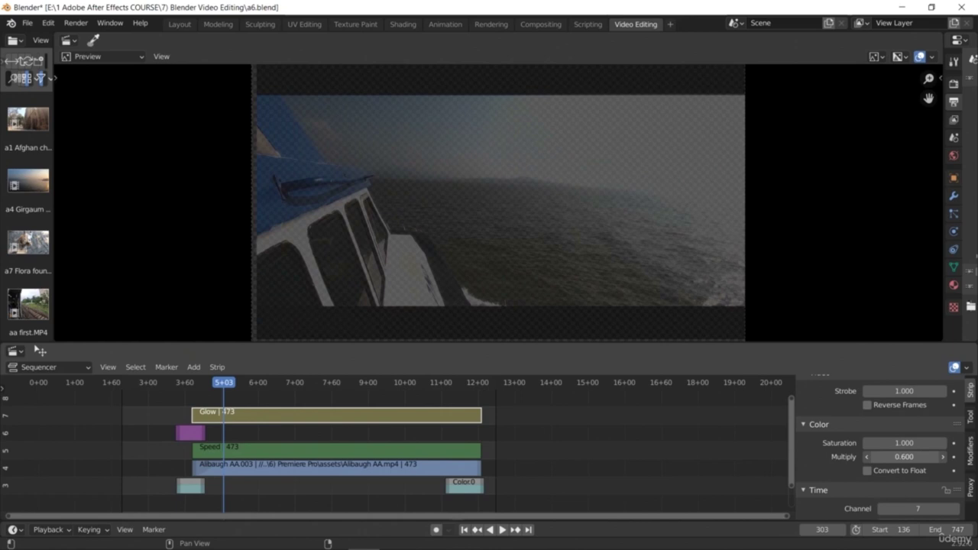
drag(909, 456, 919, 456)
click(866, 457)
click(866, 457)
click(867, 456)
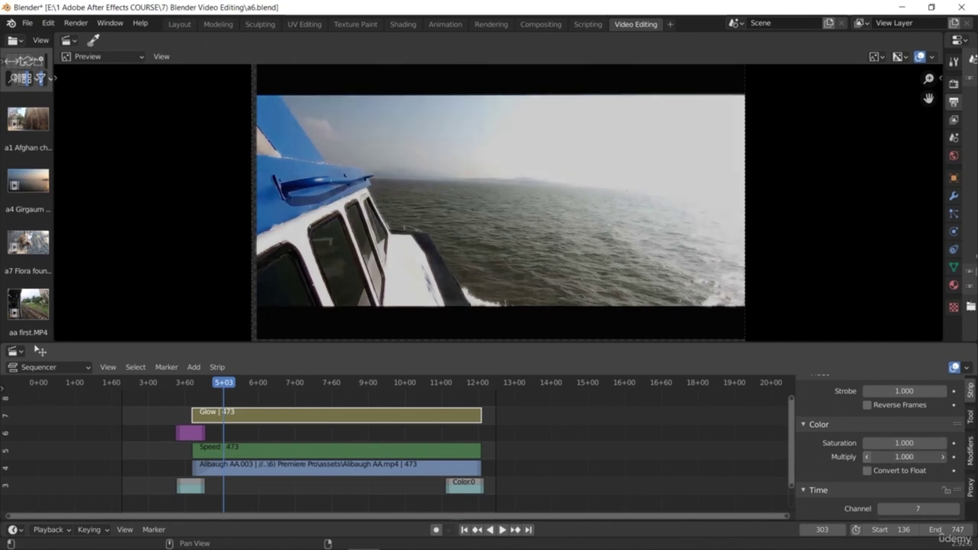
click(866, 457)
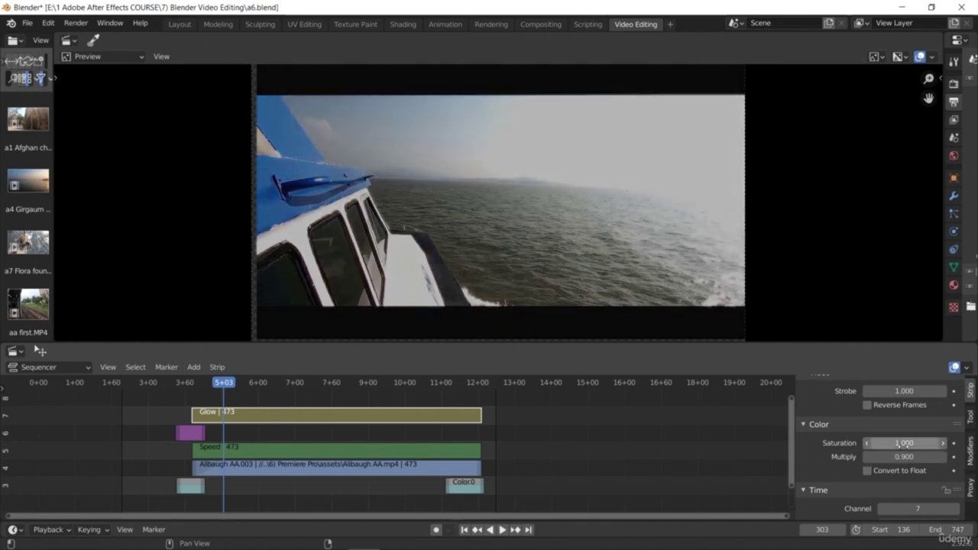
Try the Glow strip's color Saturation at 2.000 and 0.000, and set it to 1.350
drag(944, 450, 959, 449)
mouse_move(867, 449)
mouse_down()
mouse_move(878, 449)
mouse_move(858, 449)
mouse_move(887, 449)
mouse_up()
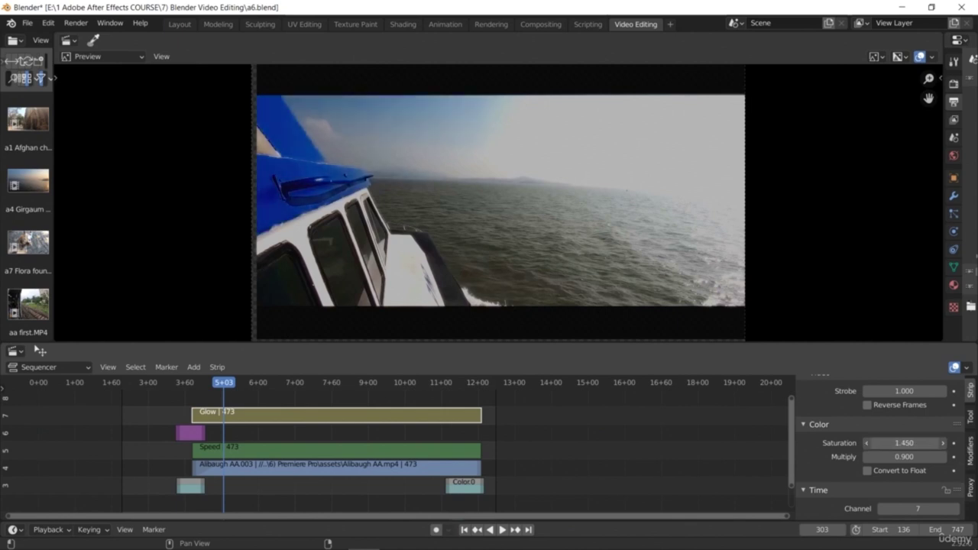
drag(886, 443, 889, 443)
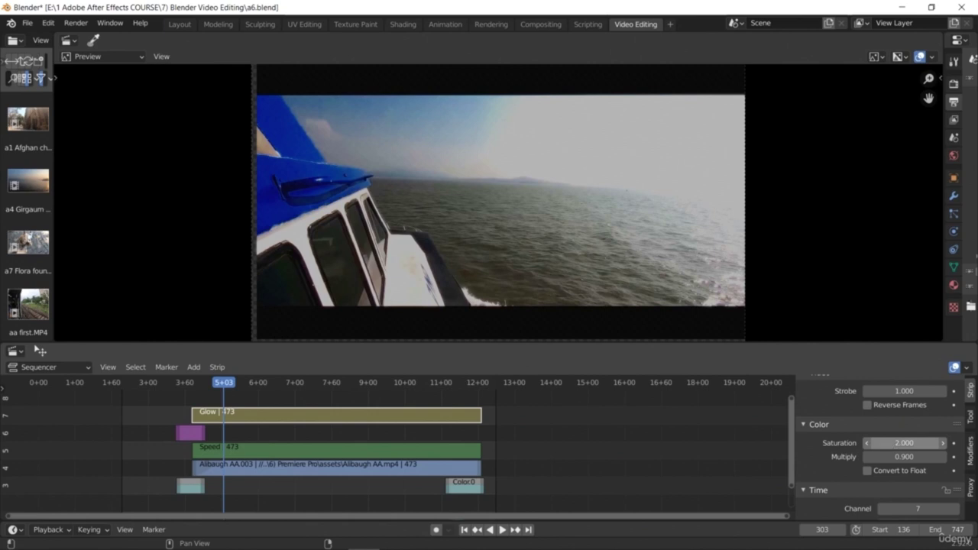
click(891, 444)
key(Return)
drag(904, 443, 848, 443)
double_click(904, 443)
text(0.54)
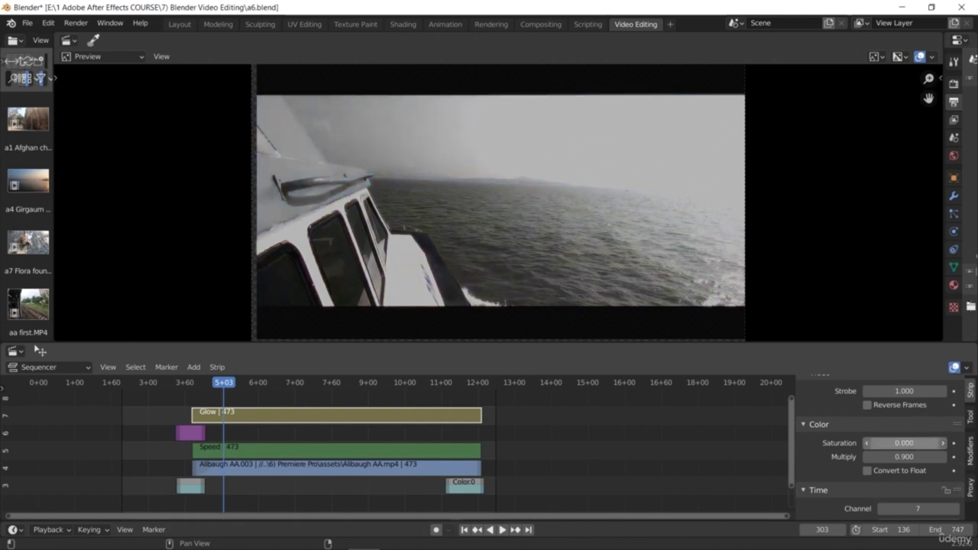
key(Return)
drag(903, 443, 933, 443)
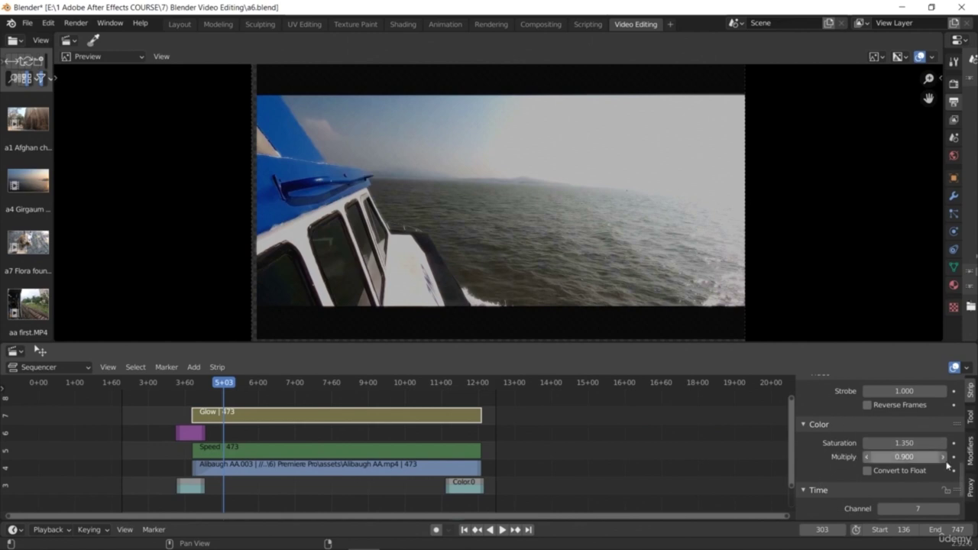
Try Reverse Frames and a higher Strobe value on the Glow strip, then turn Reverse Frames off and return Strobe to 1.000
drag(964, 489, 962, 510)
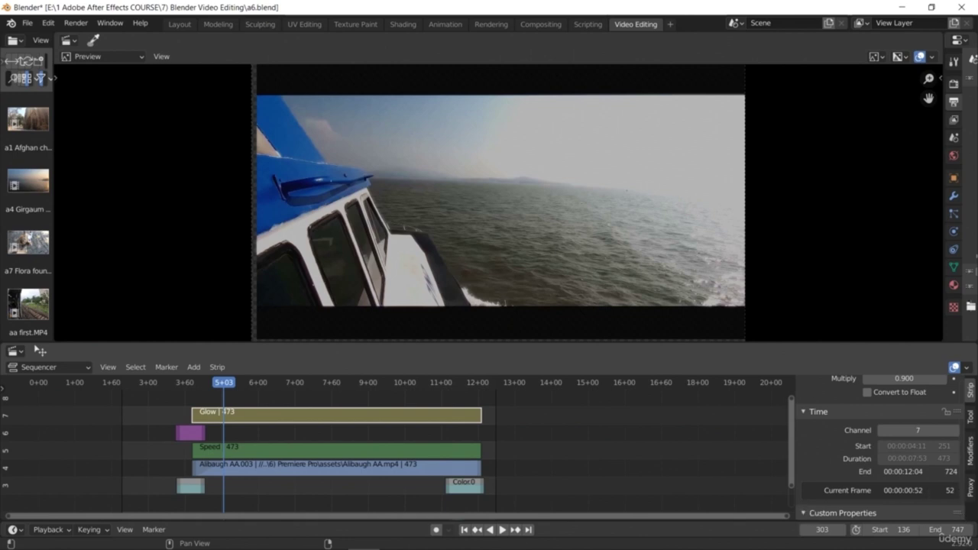
drag(962, 493, 961, 472)
scroll(901, 467, up, 1)
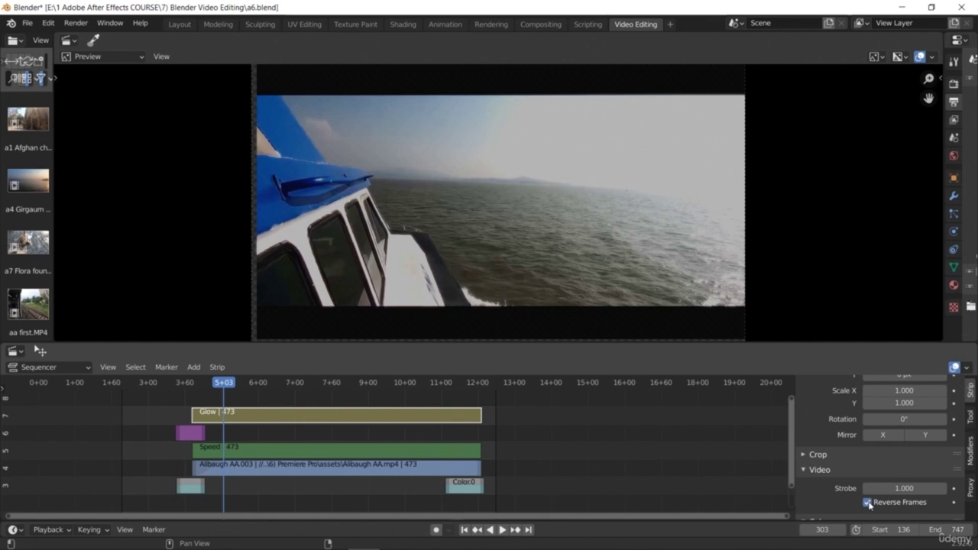
click(868, 503)
click(905, 488)
text(2.9)
key(Return)
click(867, 488)
click(867, 488)
click(867, 488)
click(867, 488)
click(867, 488)
click(867, 488)
click(867, 488)
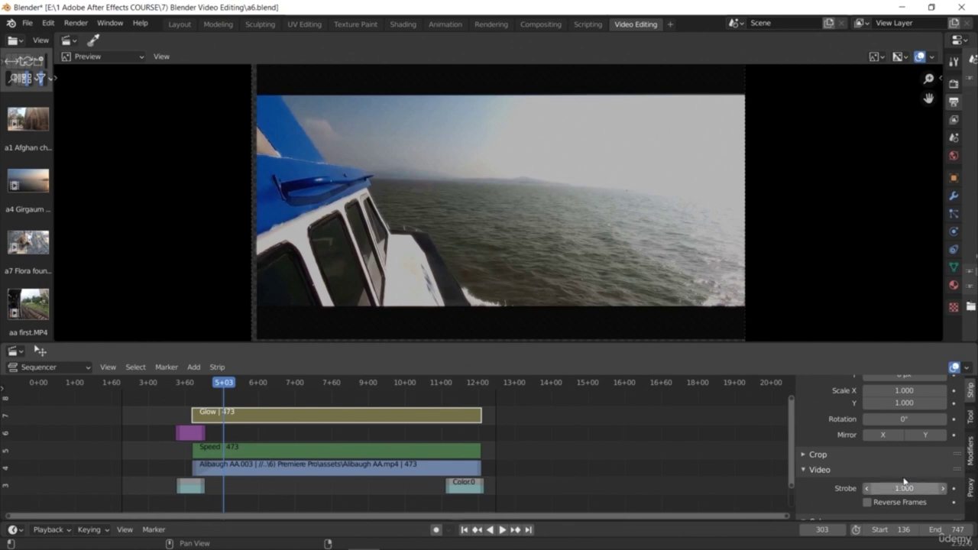
Try mirroring the Glow strip along Y, and keep it mirrored along X only
scroll(935, 464, up, 2)
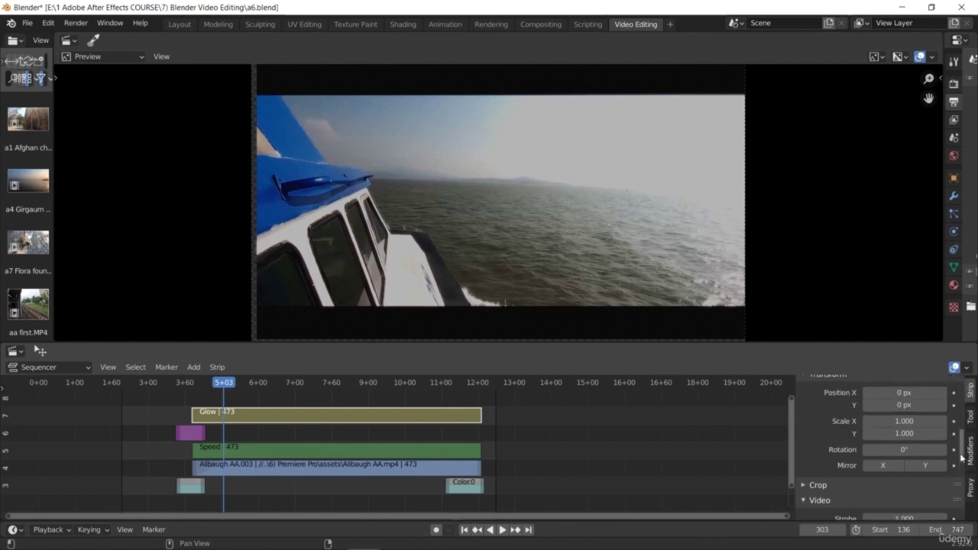
click(920, 475)
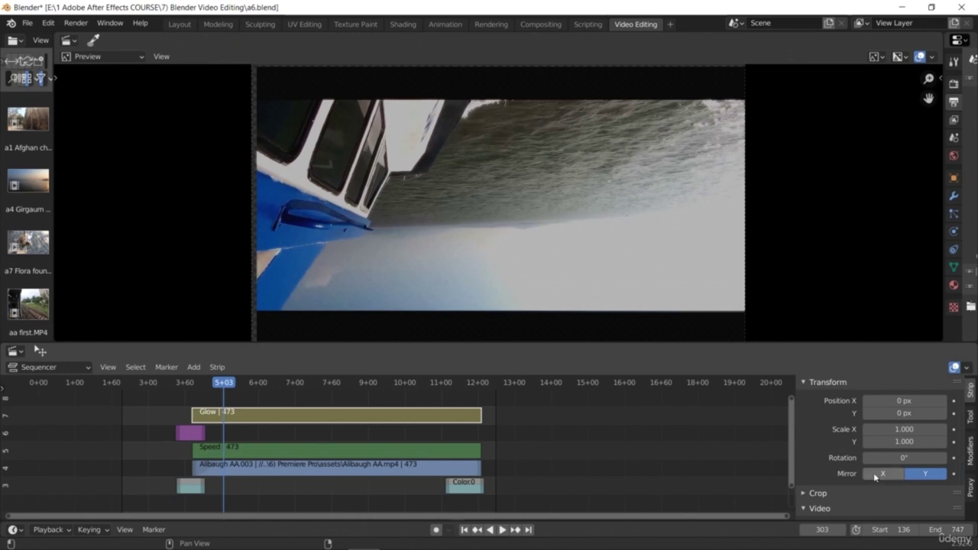
click(882, 474)
click(920, 475)
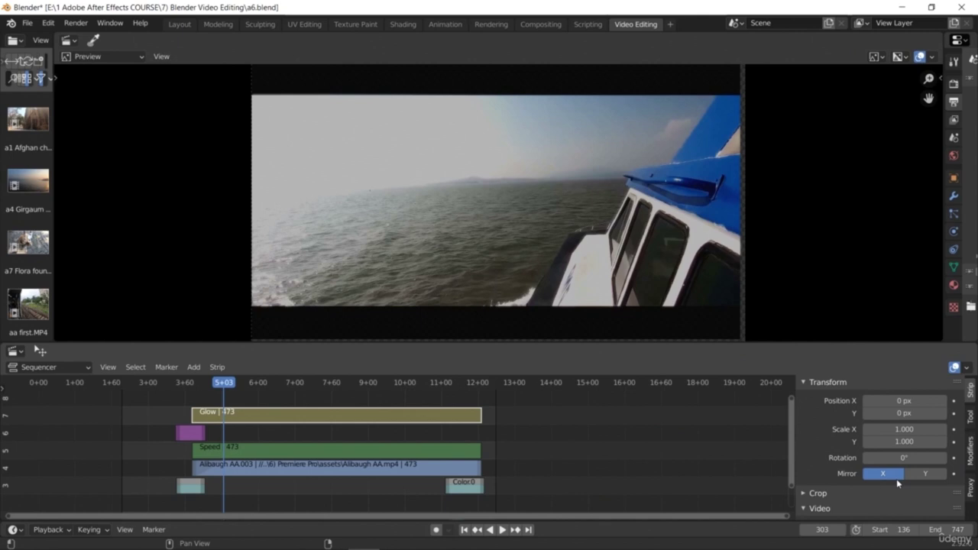
click(890, 476)
click(890, 475)
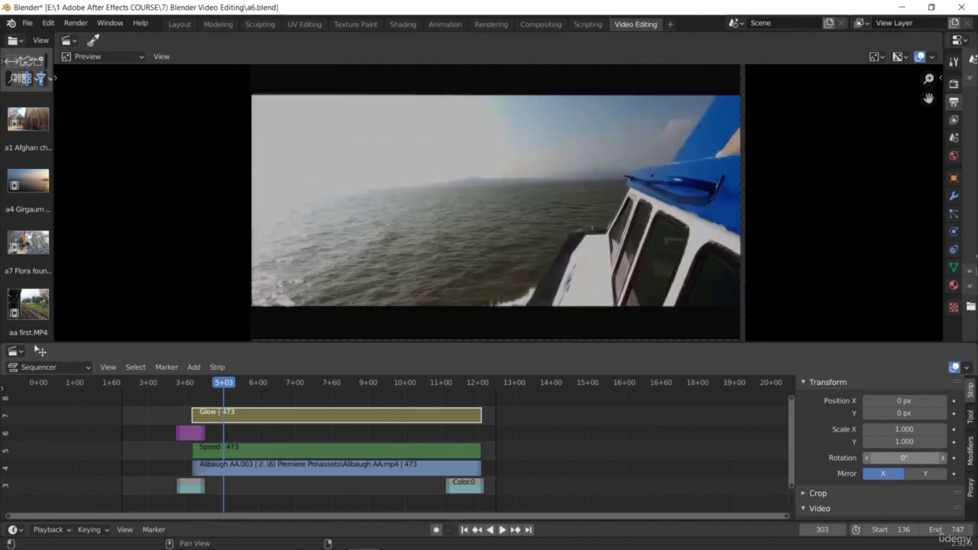
Try tilting the Glow strip with its Rotation setting and return the rotation to 0°
drag(904, 458, 931, 458)
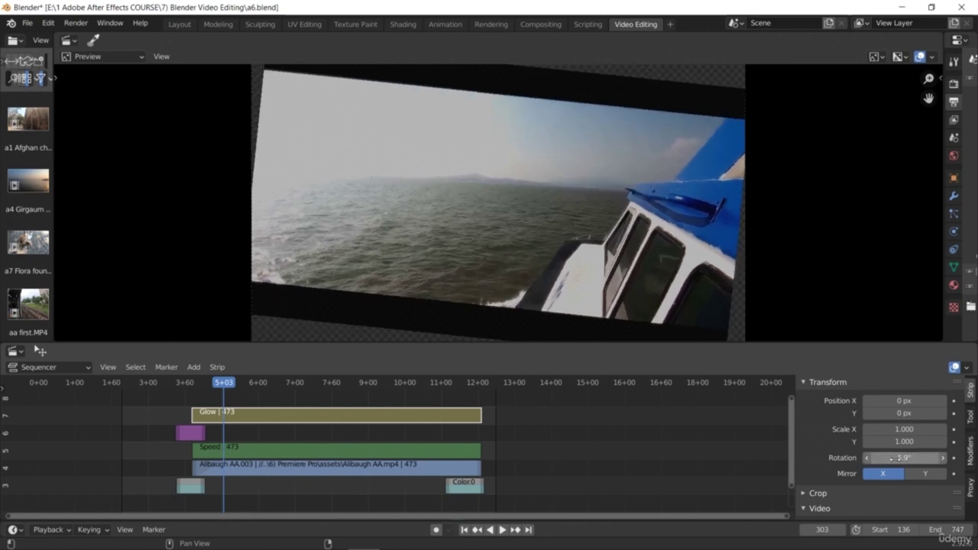
drag(931, 458, 884, 459)
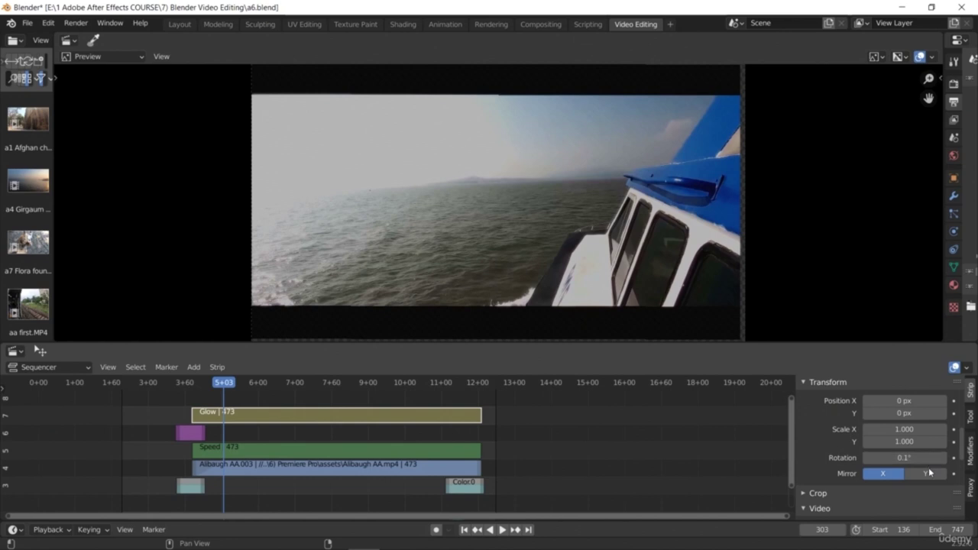
mouse_move(903, 457)
mouse_down()
mouse_move(961, 458)
mouse_move(909, 458)
mouse_up()
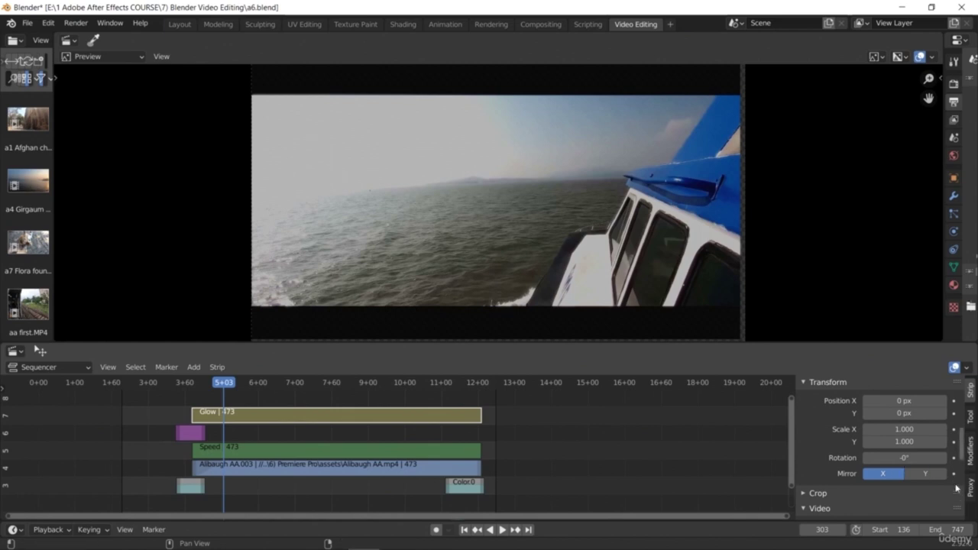
Offset the Glow strip's image to Position X 7 px and Y 12 px
mouse_move(964, 451)
mouse_down()
mouse_move(965, 404)
mouse_move(952, 454)
mouse_up()
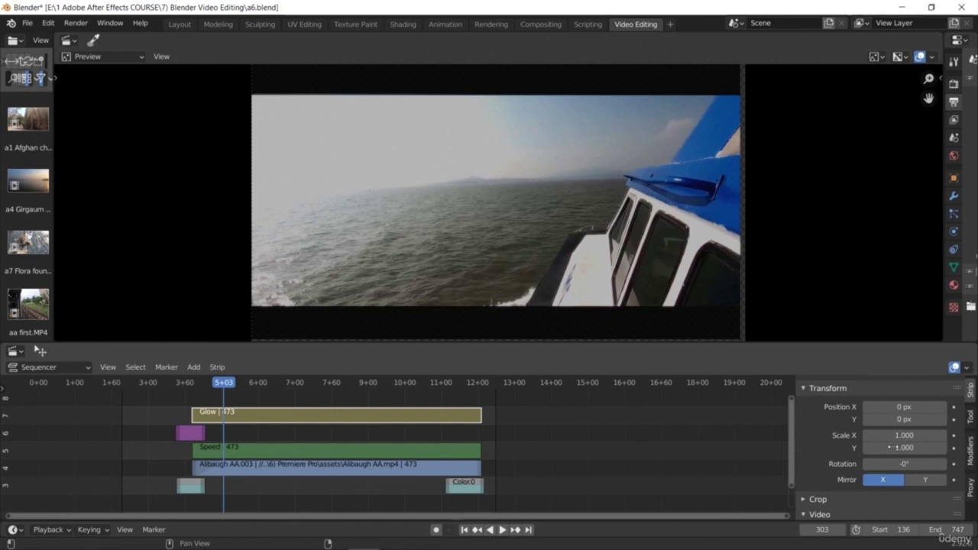
drag(897, 420, 897, 421)
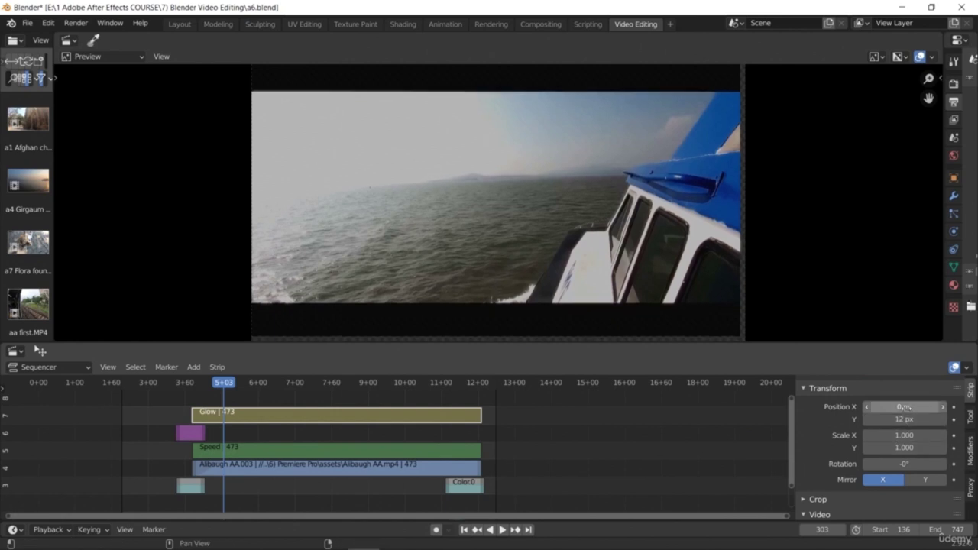
drag(904, 407, 911, 406)
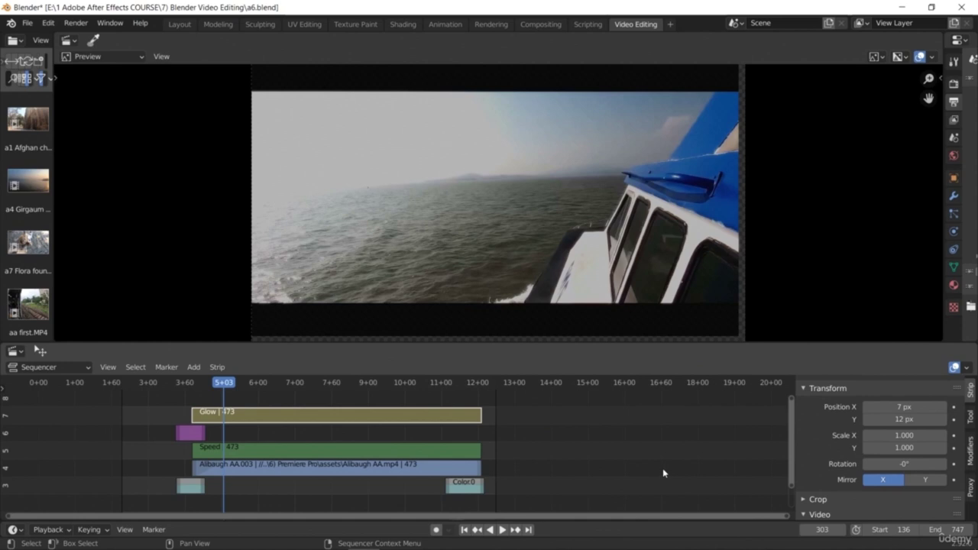
Crop the Glow strip's black bars with Top at 115 px and Bottom at 140 px
click(803, 499)
scroll(961, 449, down, 3)
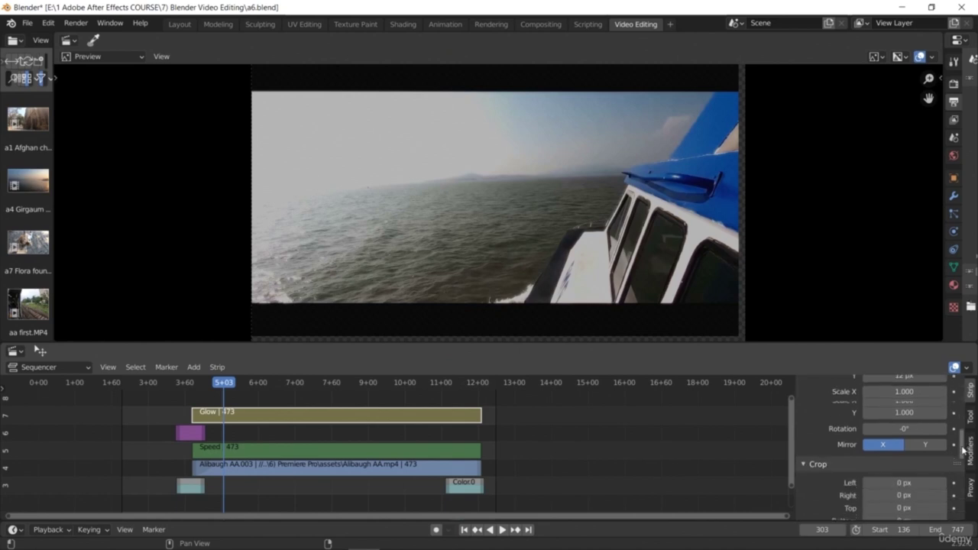
scroll(962, 449, down, 2)
mouse_move(904, 409)
mouse_down()
mouse_move(936, 409)
mouse_move(894, 409)
mouse_up()
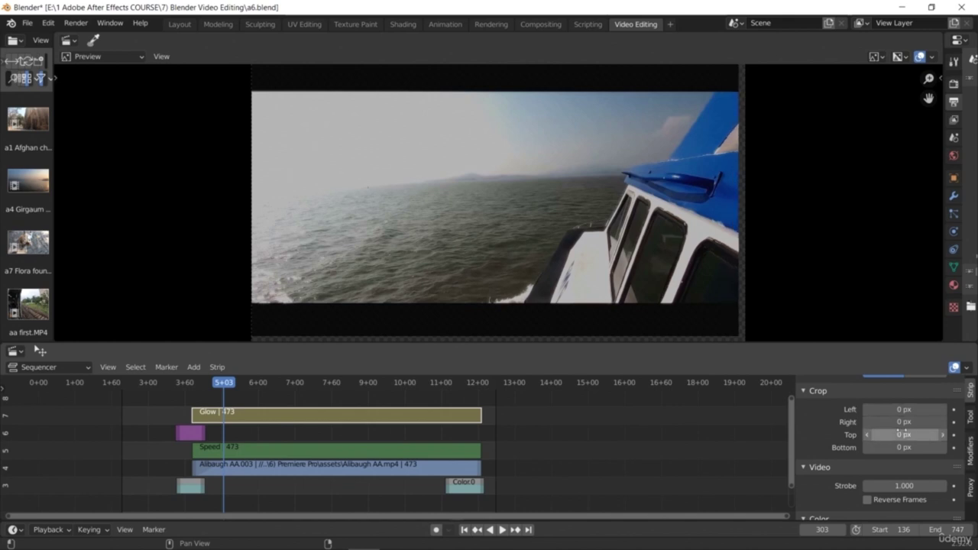
mouse_move(903, 434)
mouse_down()
mouse_move(964, 434)
mouse_move(904, 434)
mouse_move(906, 446)
mouse_move(958, 447)
mouse_move(904, 447)
mouse_up()
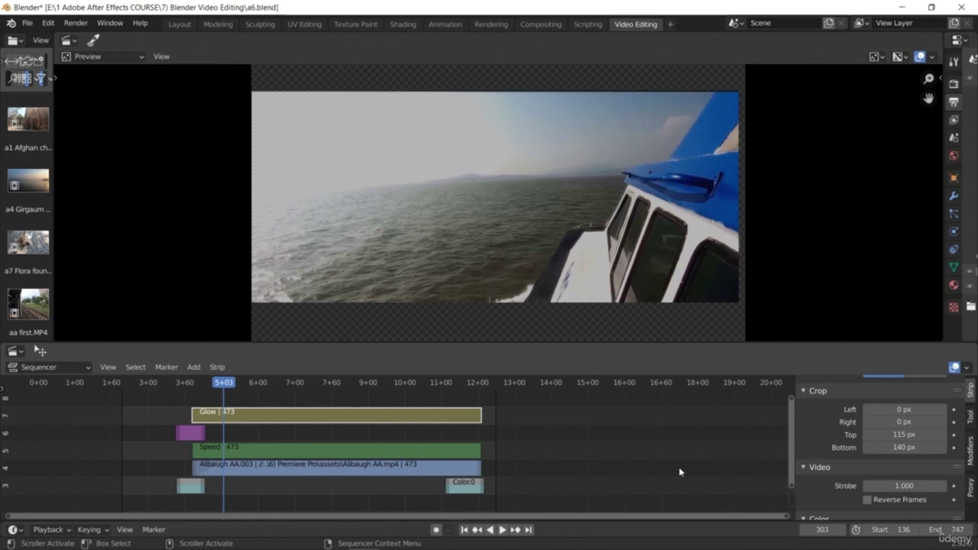
Play the sequence in two stretches to review the cropped Glow effect on the boat video
key(space)
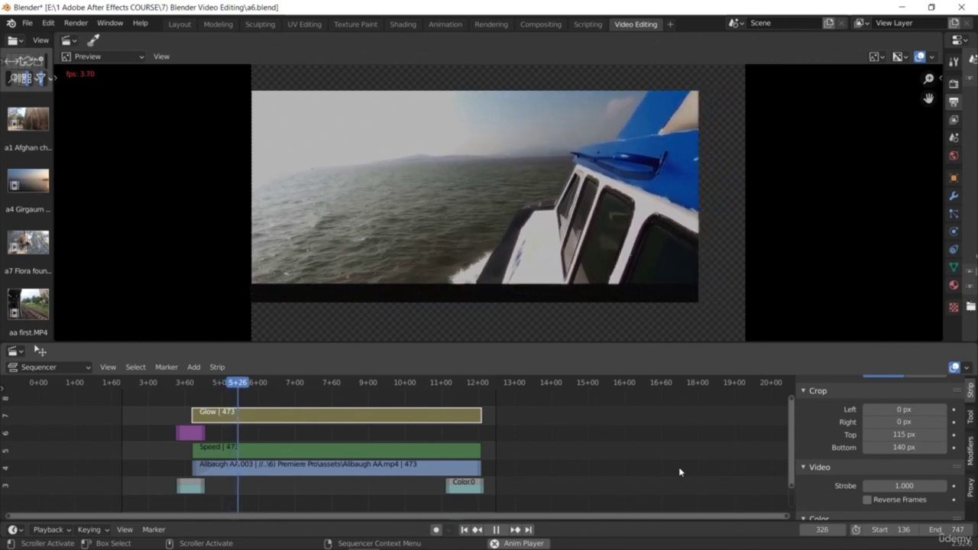
key(space)
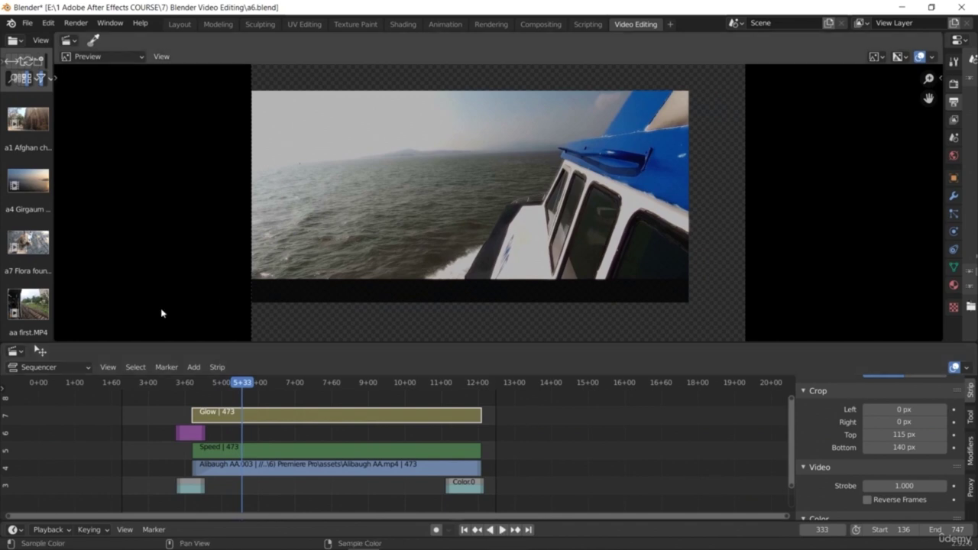
key(space)
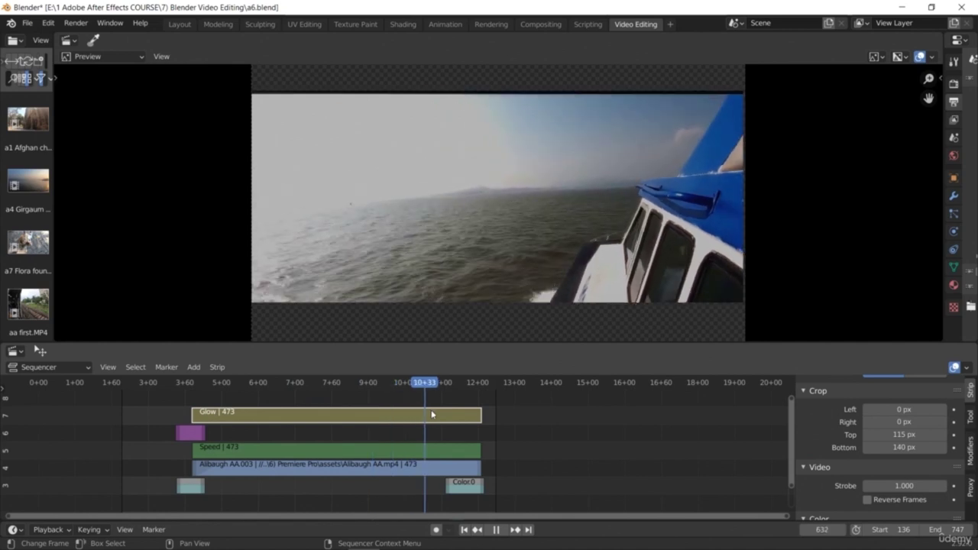
key(space)
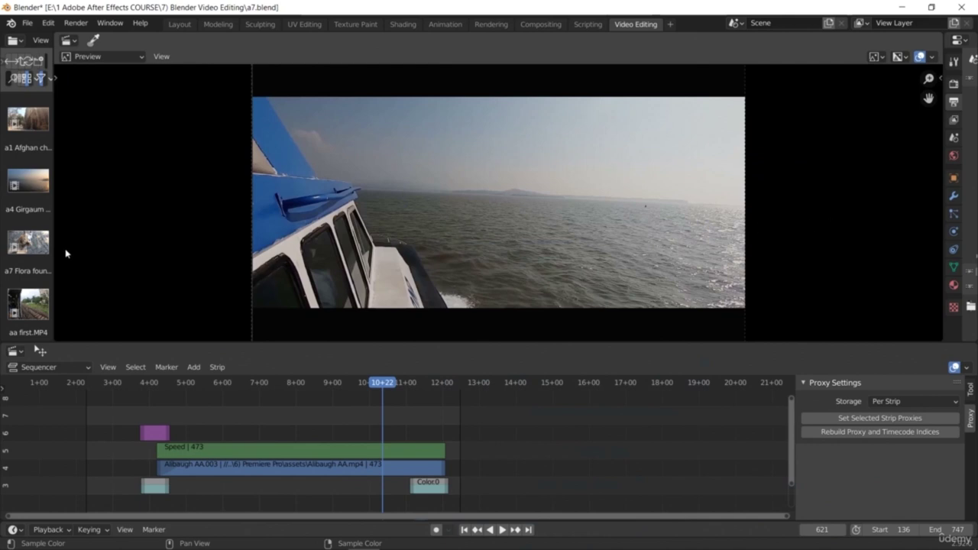
Widen the File Browser and the Properties editor, and play a short stretch of the boat sequence
drag(53, 245, 177, 254)
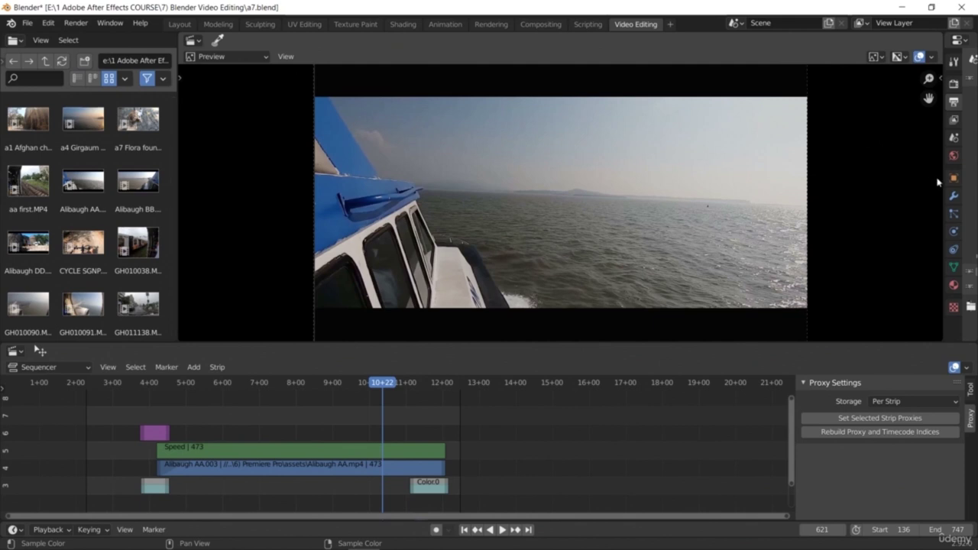
drag(942, 185, 825, 187)
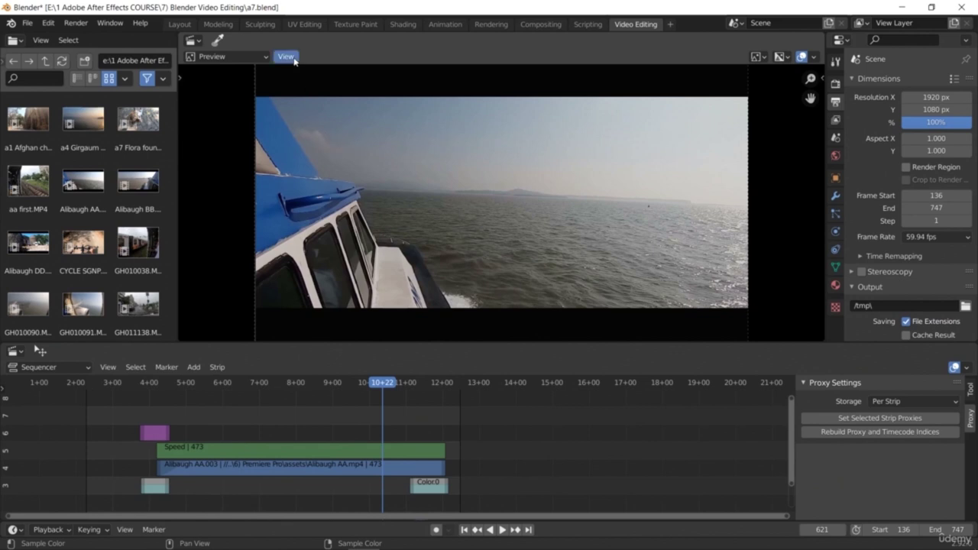
key(ctrl+shift+space)
click(497, 529)
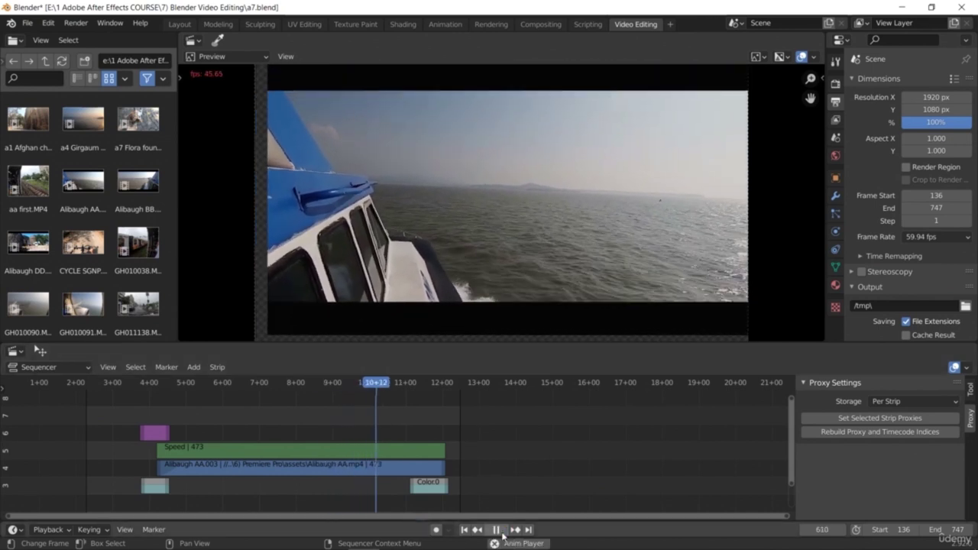
click(496, 530)
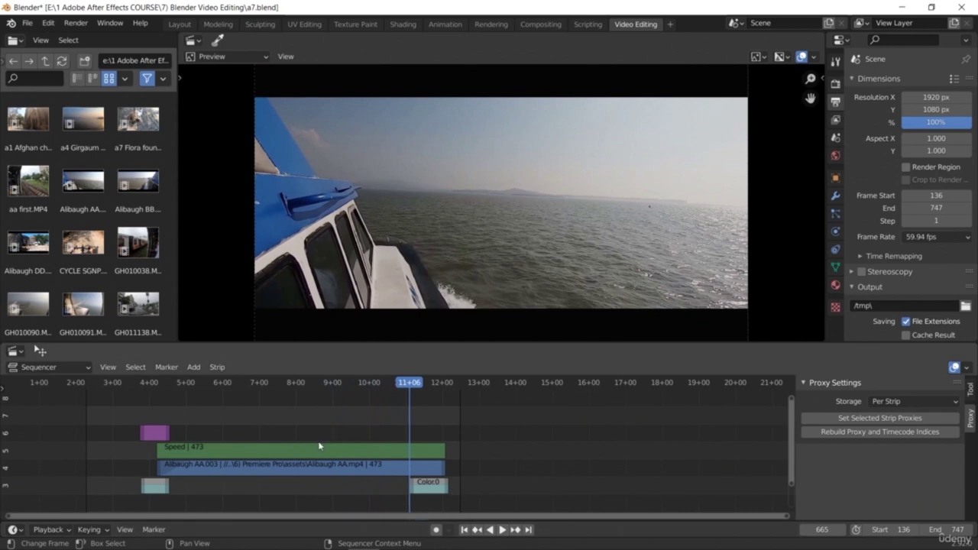
click(321, 468)
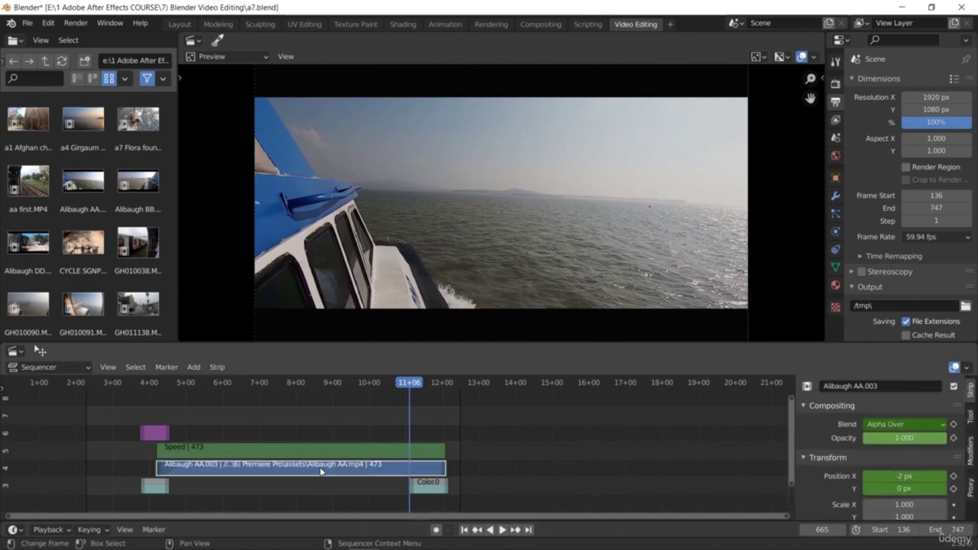
click(488, 419)
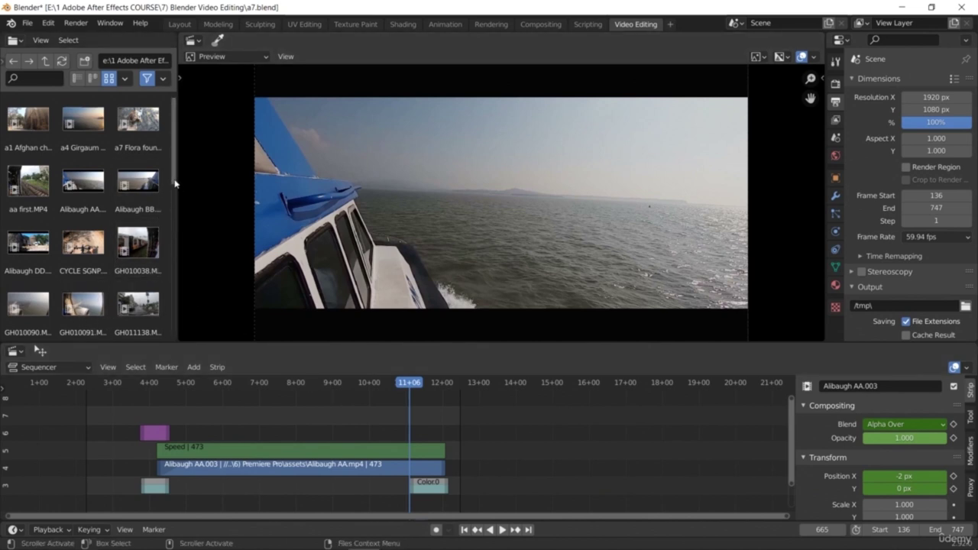
Add the PARASAIL AA.mp4 movie from the file browser to the sequencer and delete its audio strip
scroll(175, 185, down, 1)
drag(175, 185, 169, 347)
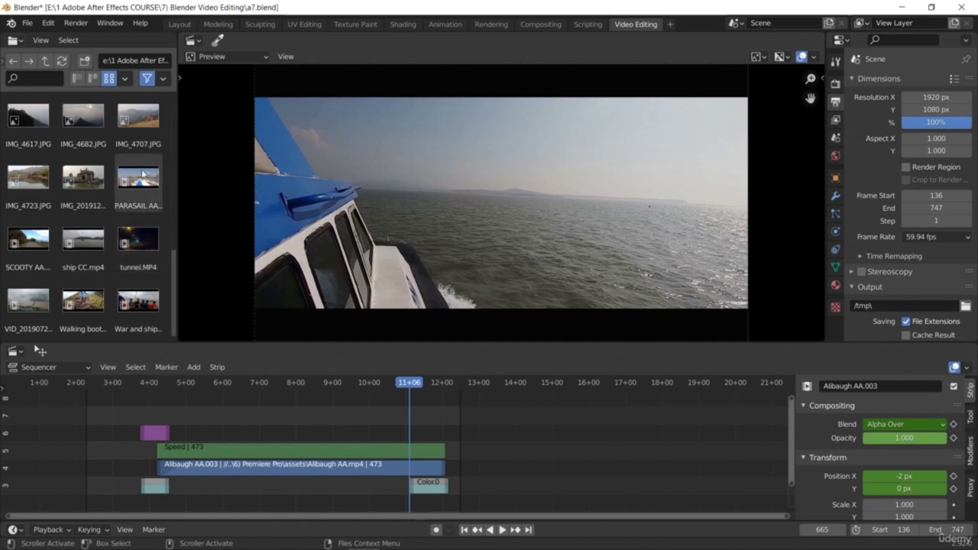
drag(142, 174, 251, 420)
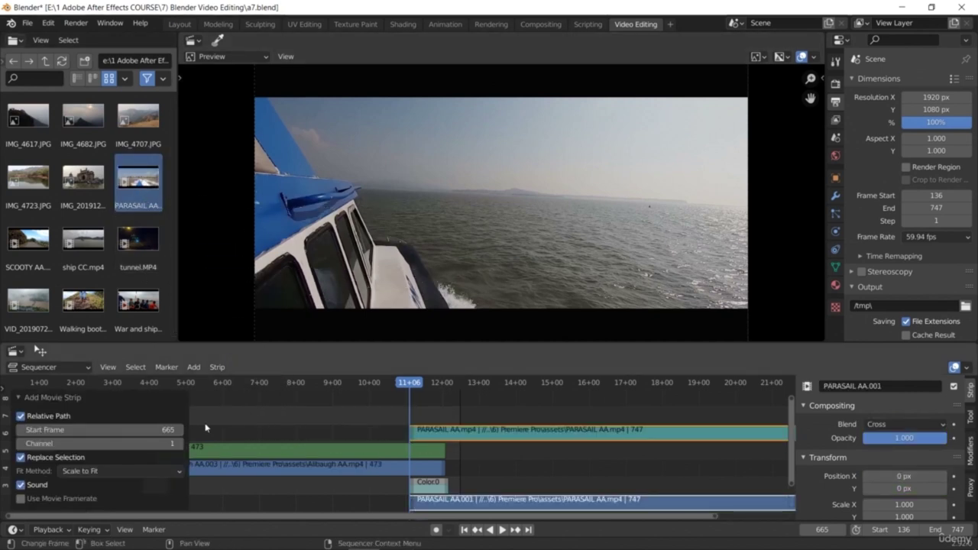
click(380, 436)
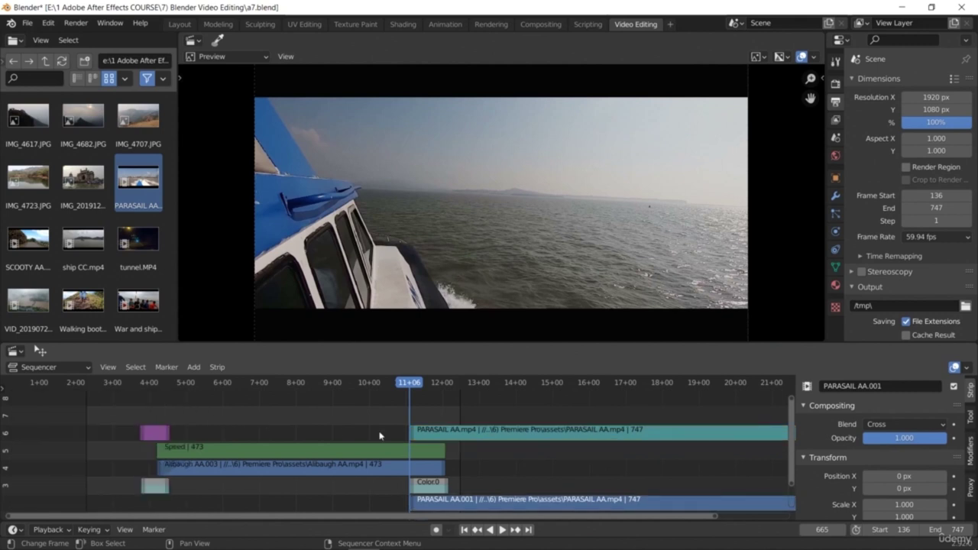
click(467, 434)
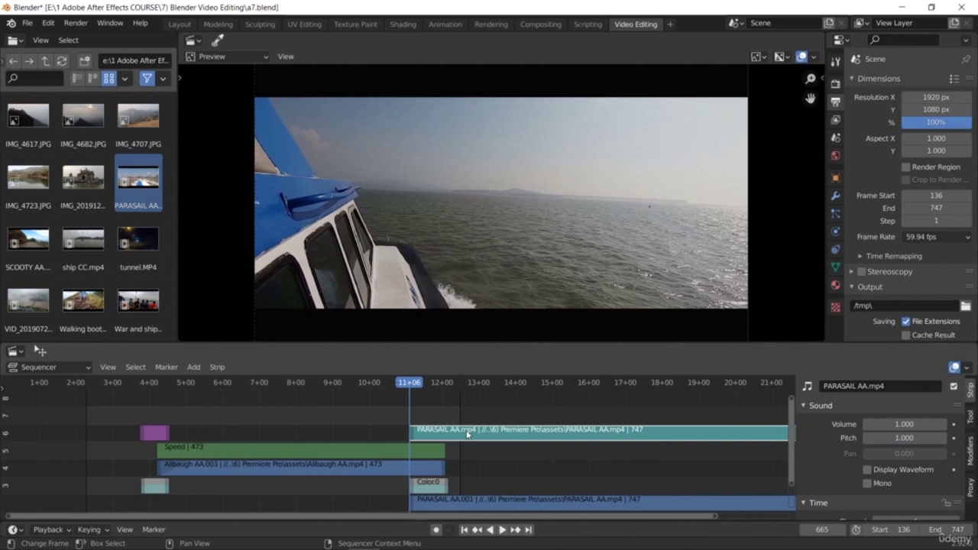
key(Delete)
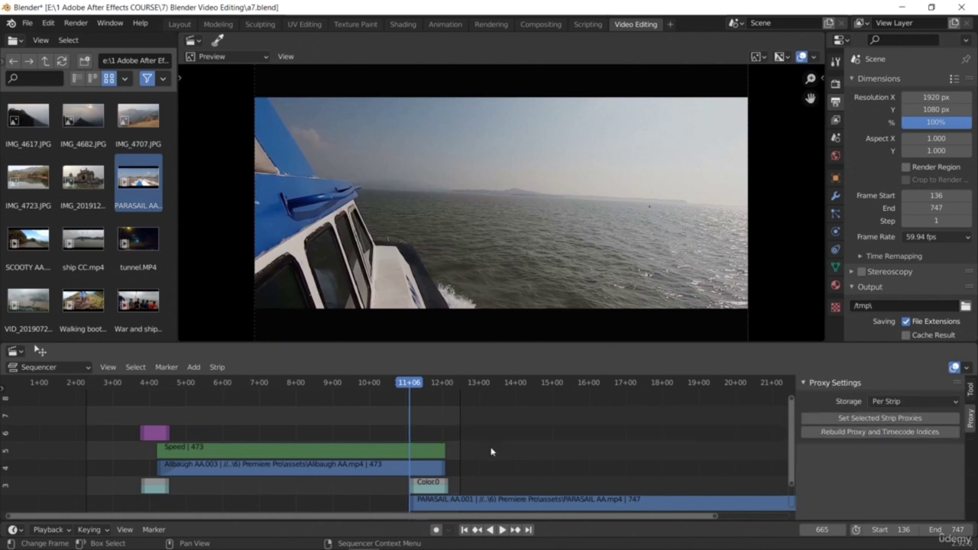
Move the PARASAIL video strip up to channel 6 and 159 frames earlier, and play the sequence
drag(482, 501, 288, 435)
key(space)
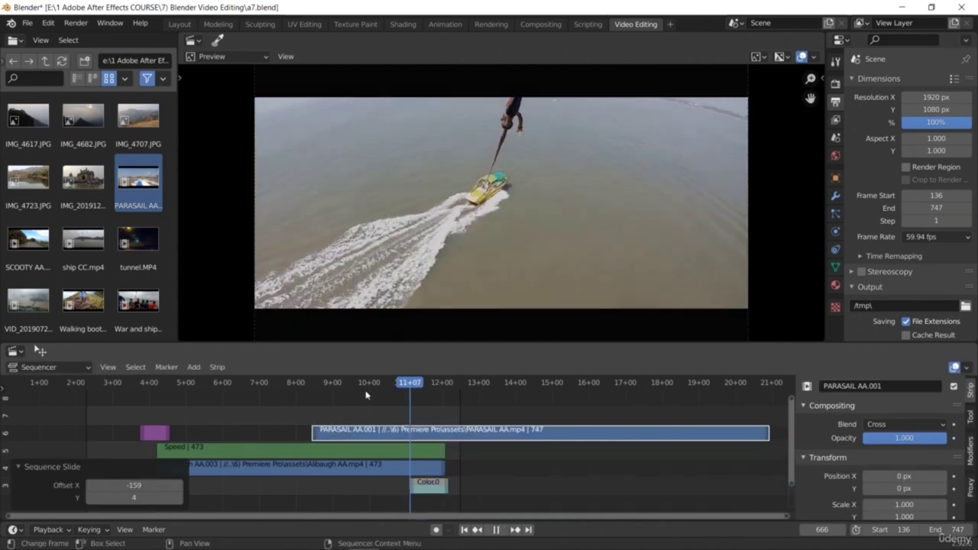
click(464, 421)
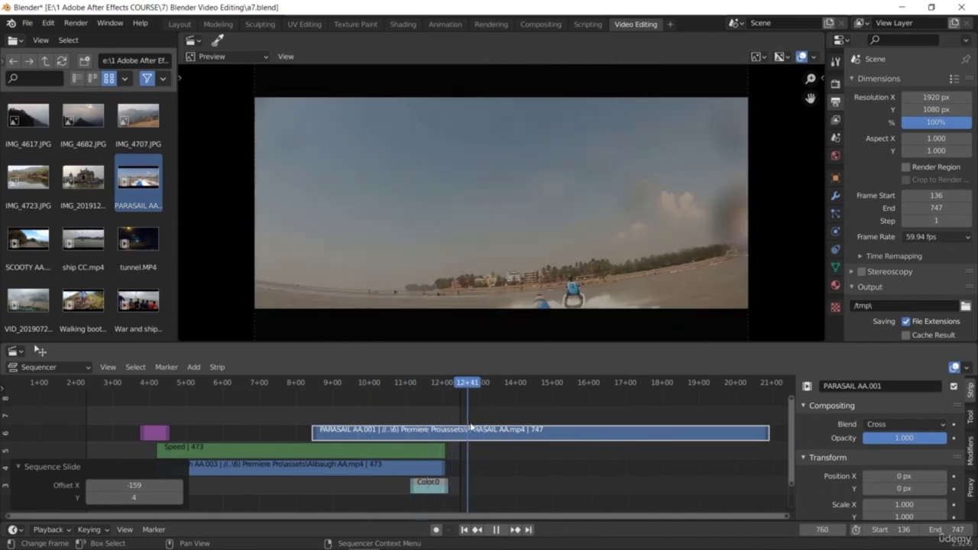
click(498, 530)
click(502, 533)
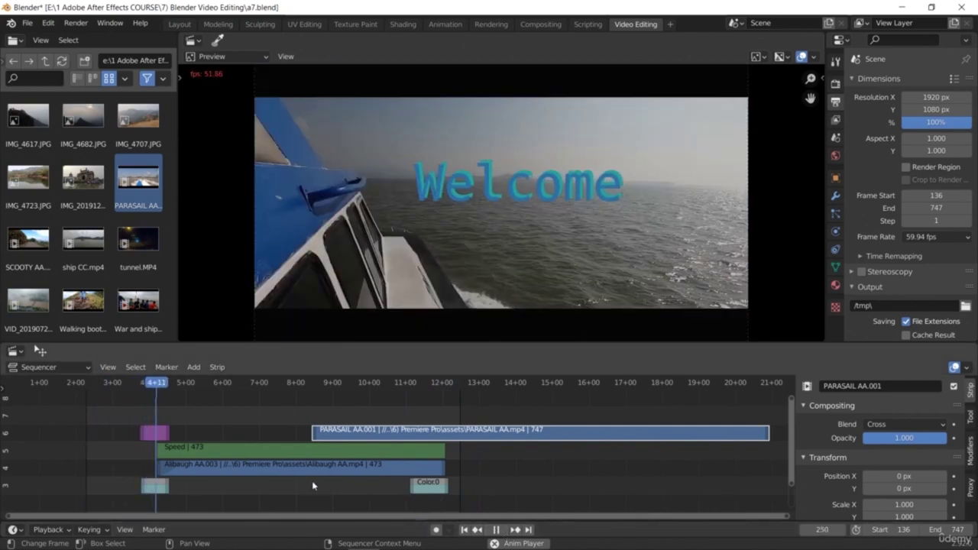
Slide the PARASAIL strip 187 frames earlier on channel 6 and play a stretch of it
drag(355, 431, 241, 432)
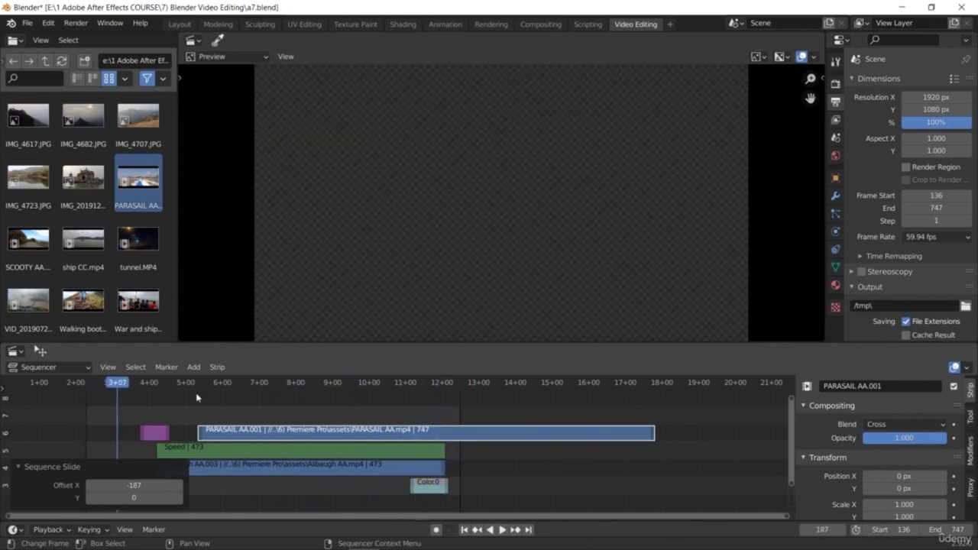
drag(362, 399, 421, 418)
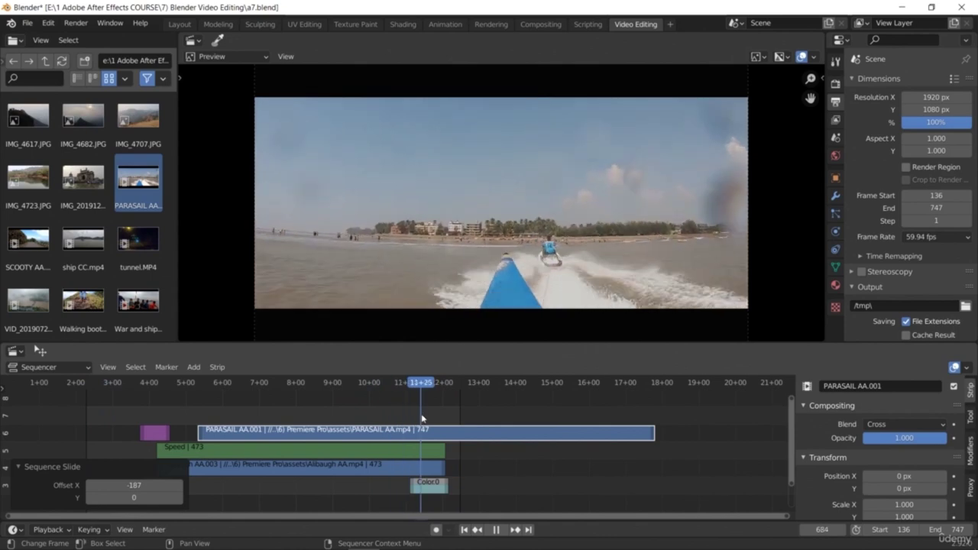
key(space)
Move the short purple strip down to channel 5, slide the PARASAIL strip 221 frames earlier above it, and play the result
drag(154, 432, 128, 447)
drag(229, 433, 124, 419)
key(space)
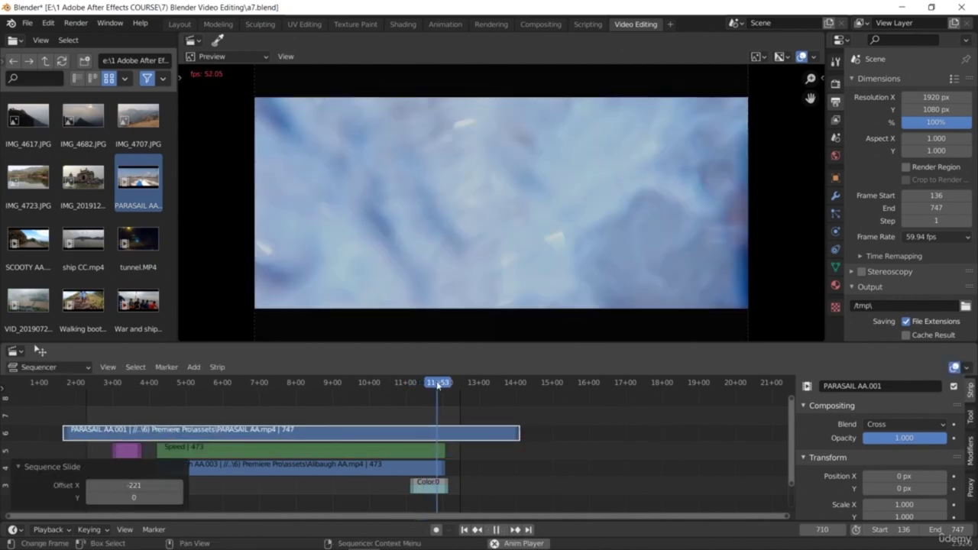
click(302, 399)
key(space)
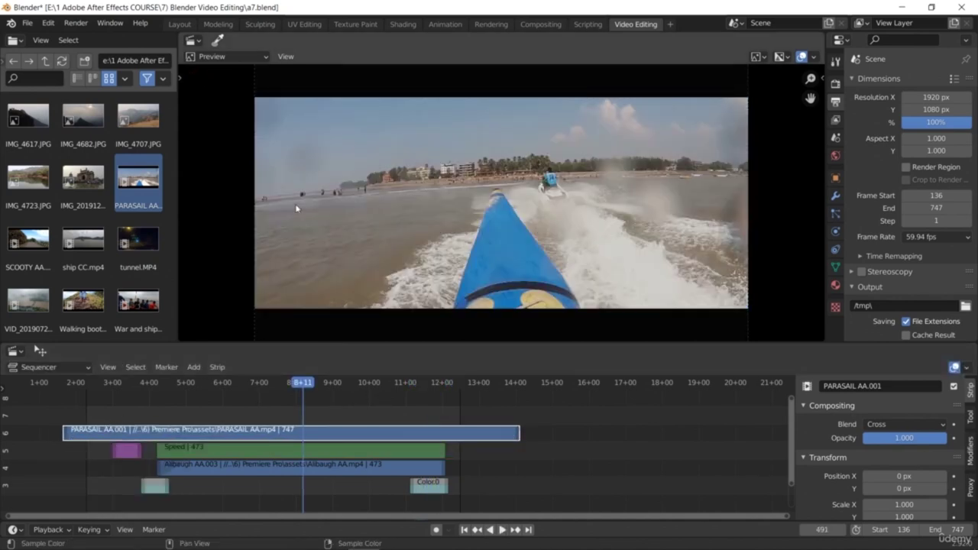
Set up a 50% proxy for the selected PARASAIL strip and rebuild the proxy
click(286, 57)
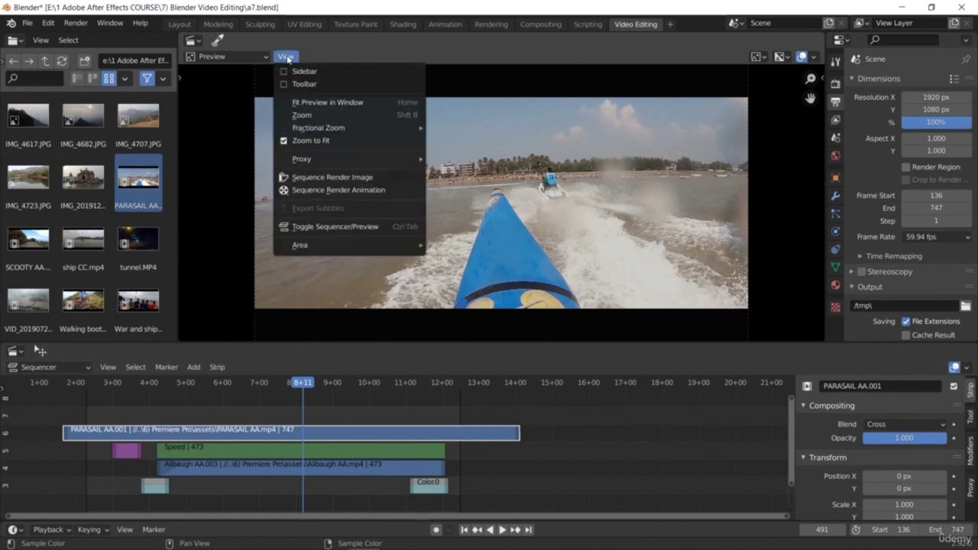
mouse_move(347, 161)
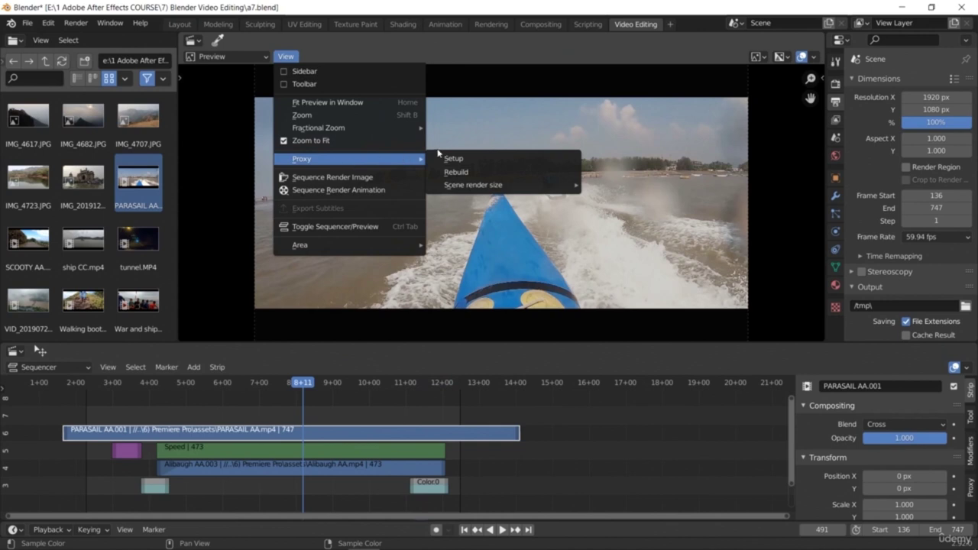
click(465, 163)
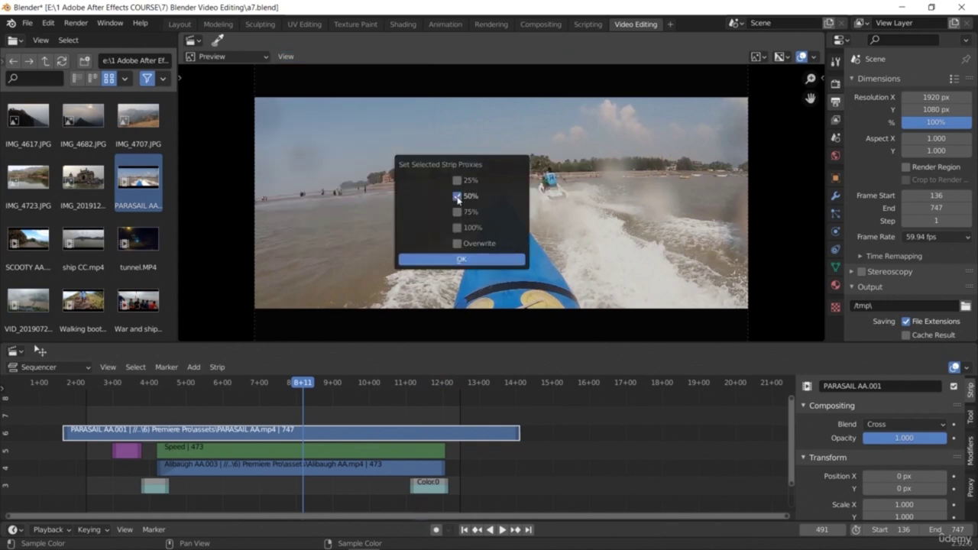
click(462, 260)
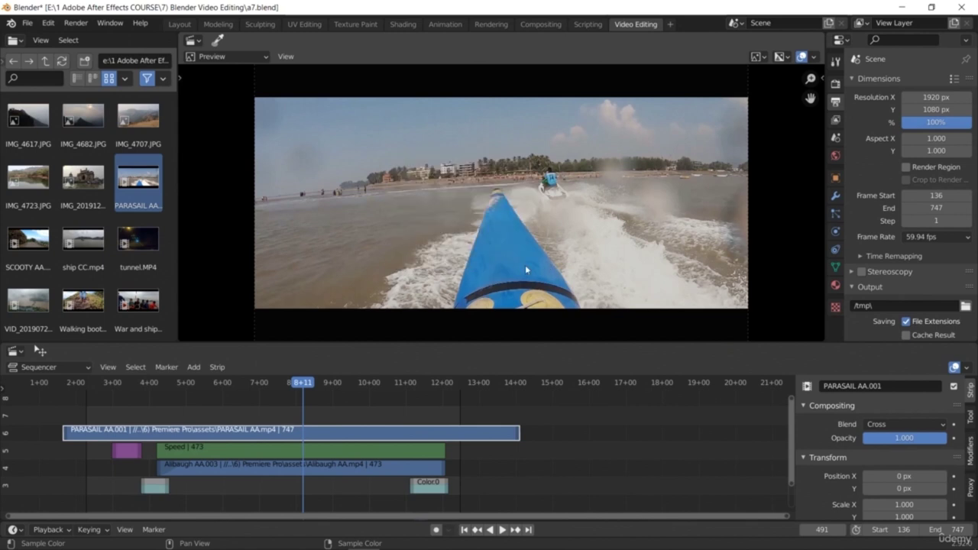
click(286, 56)
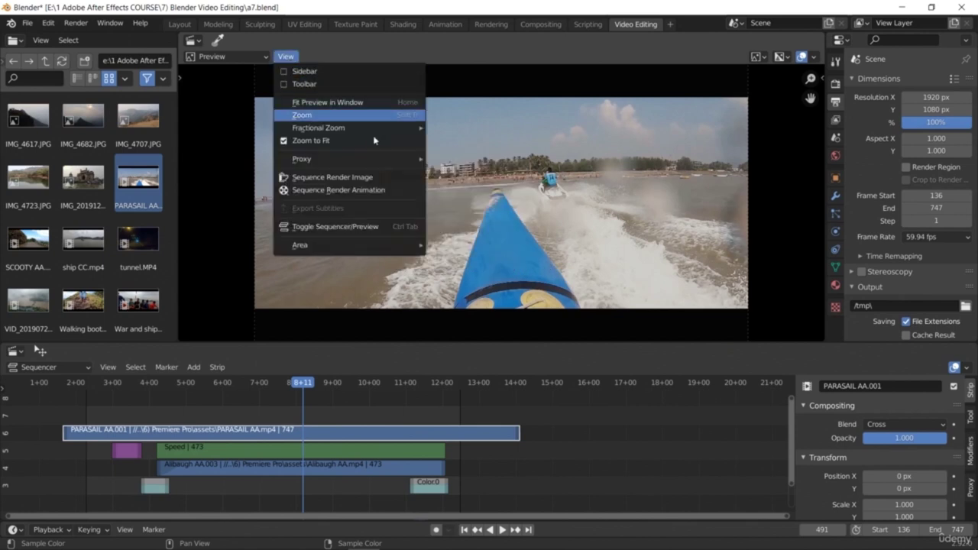
mouse_move(392, 163)
click(469, 172)
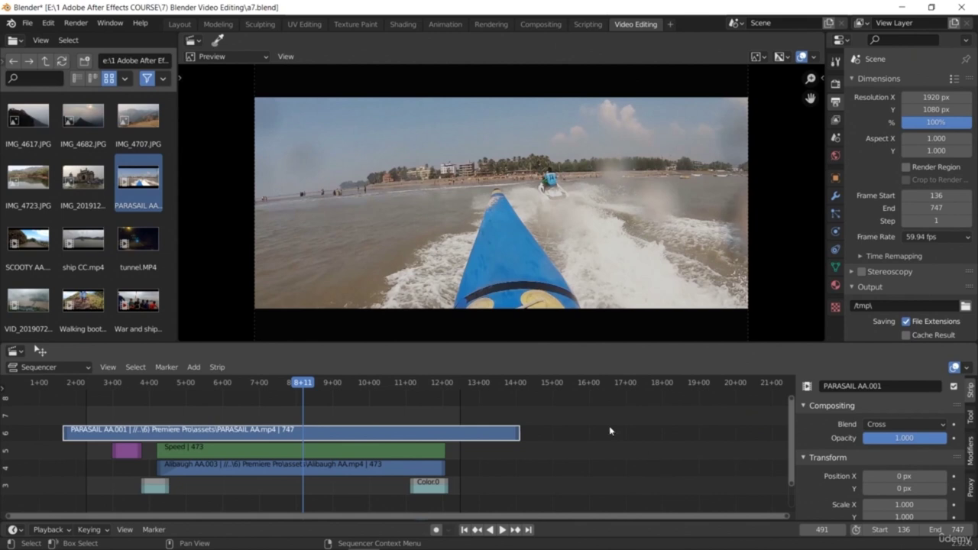
Set the preview's proxy render size to Proxy size 50%
click(287, 58)
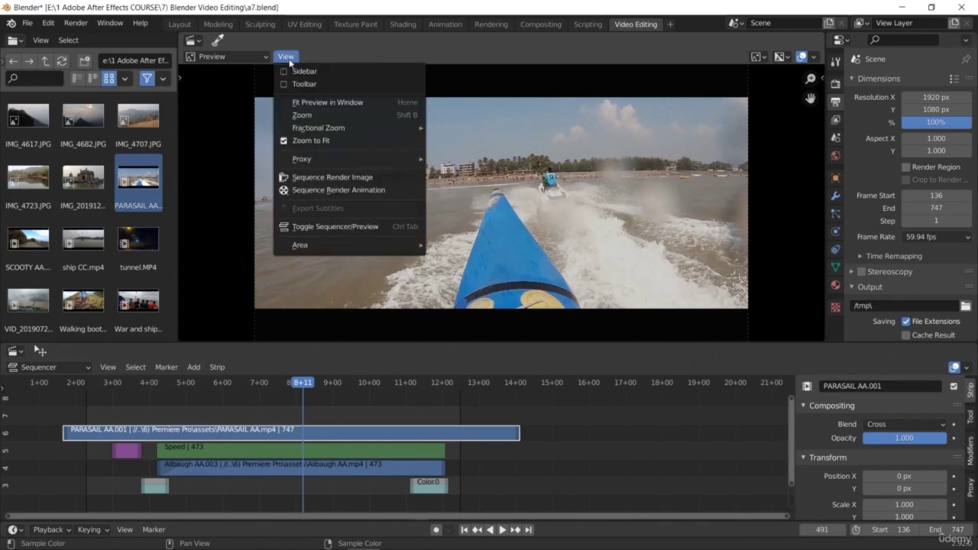
mouse_move(358, 161)
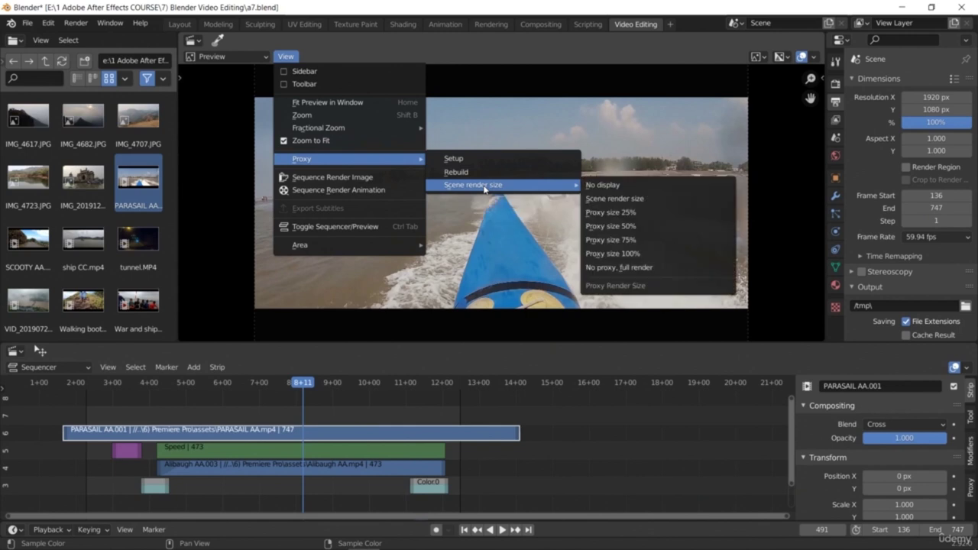
mouse_move(565, 191)
click(625, 228)
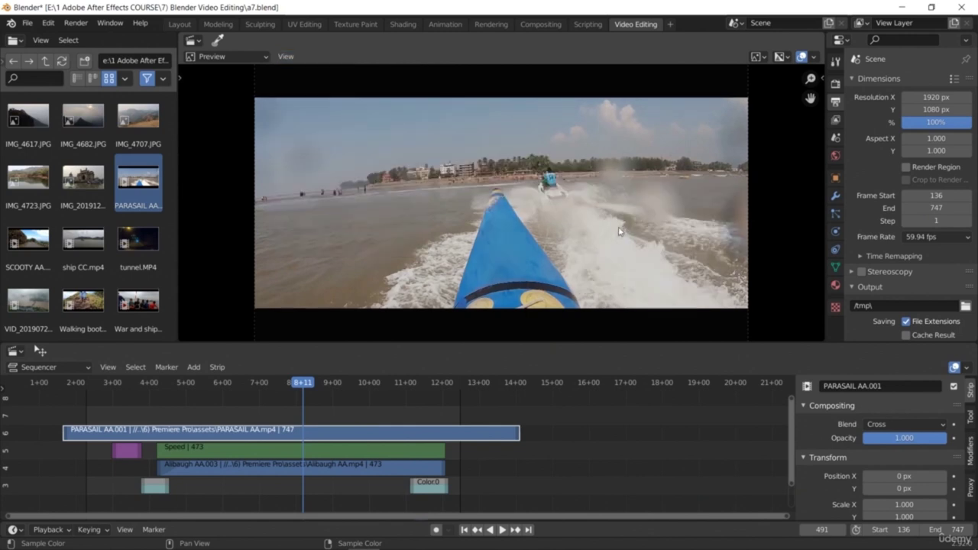
Play the PARASAIL strip from several points on the timeline to check playback with the 50% proxy
key(space)
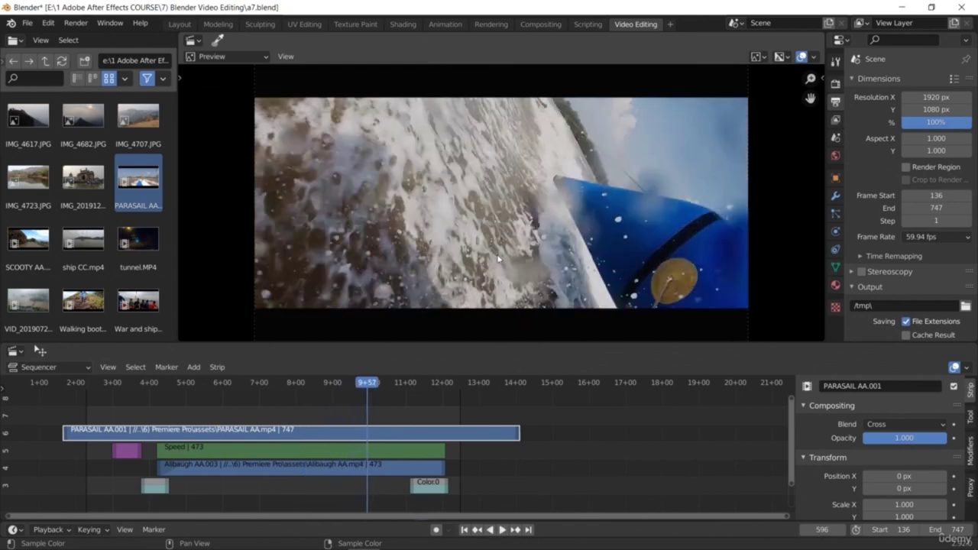
key(space)
drag(412, 383, 211, 398)
key(space)
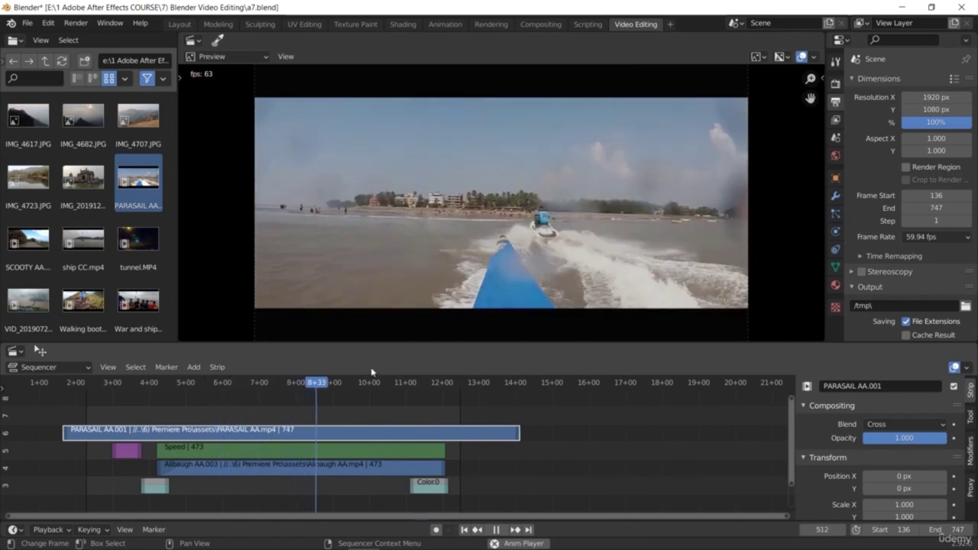
drag(372, 373, 143, 416)
key(space)
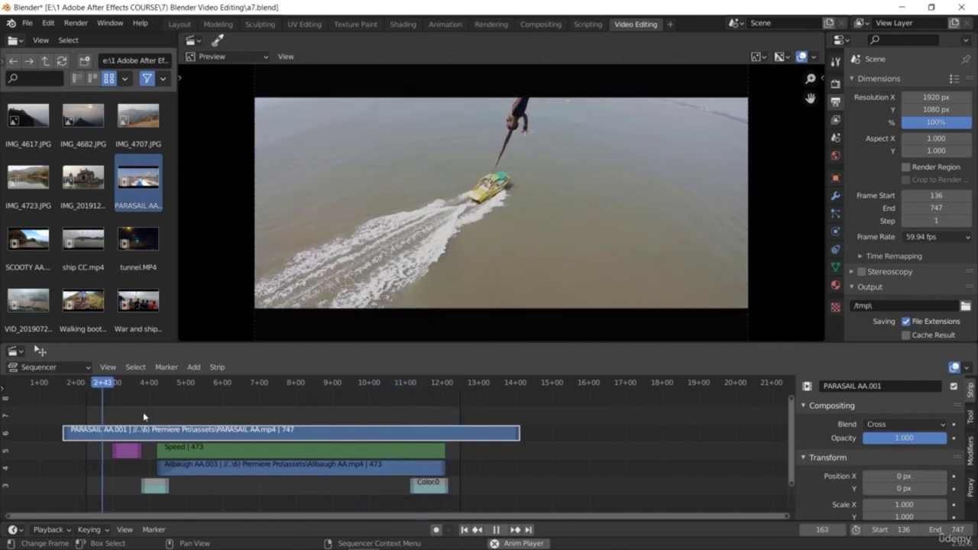
key(space)
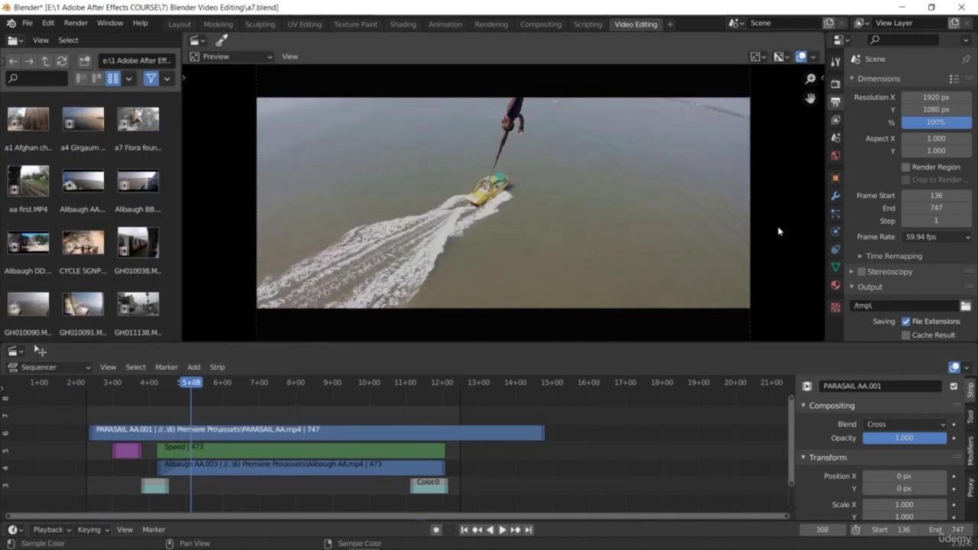
Play the sequence and move the playhead back to 6+04, over the long PARASAIL strip
key(space)
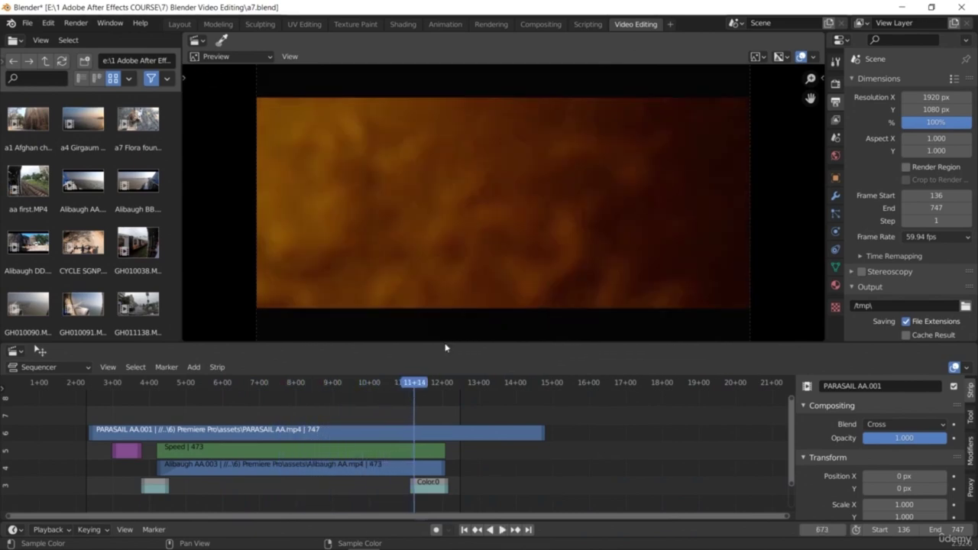
click(339, 383)
drag(339, 384, 225, 387)
key(space)
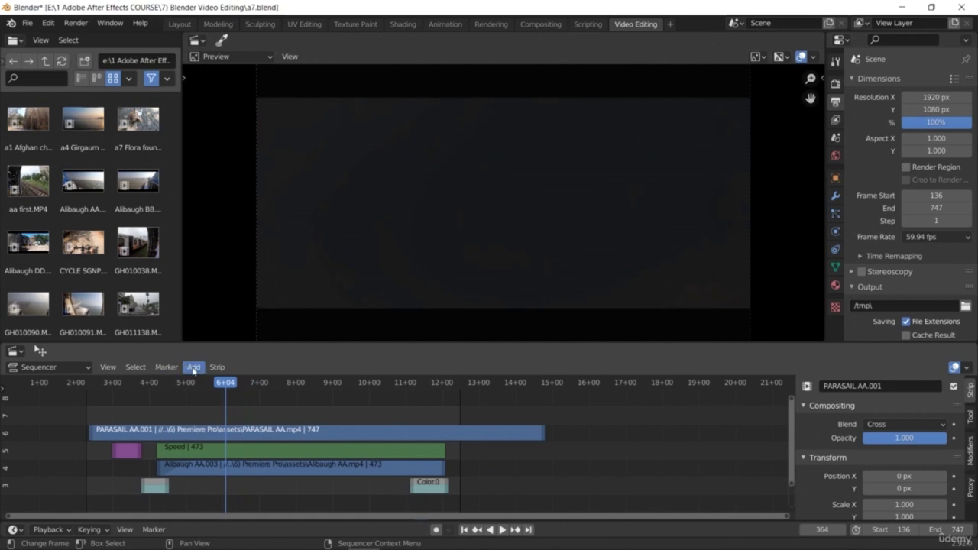
Select the PARASAIL strip on channel 6 and make a soft split at frame 364
click(217, 366)
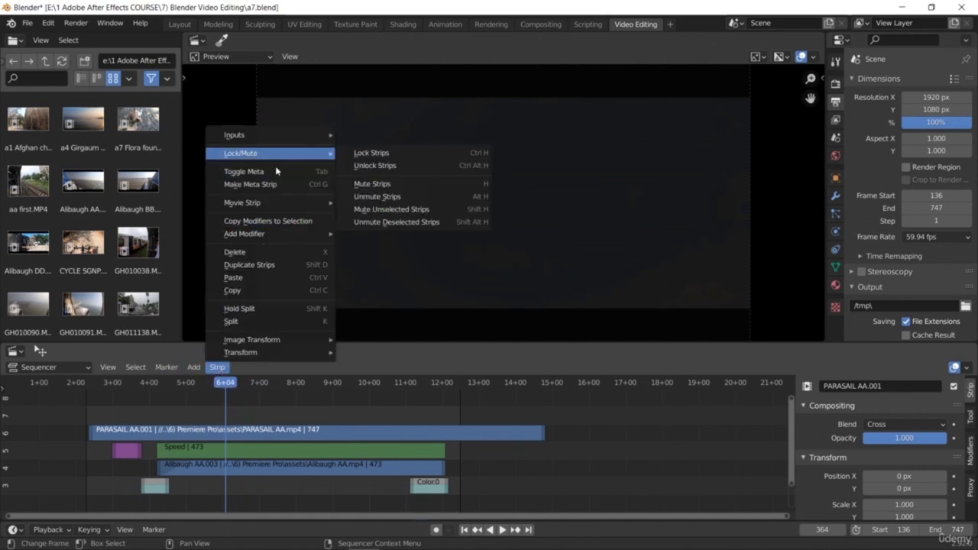
click(217, 367)
click(246, 324)
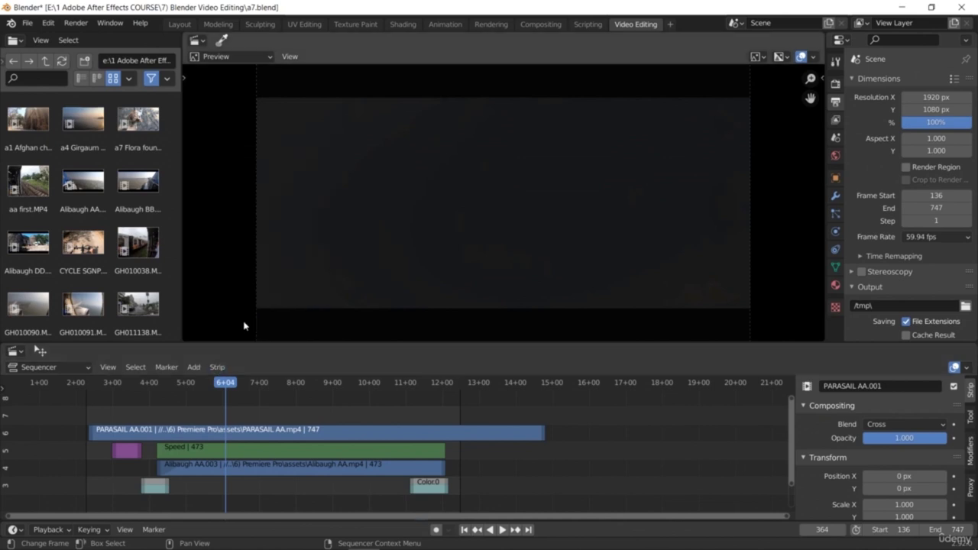
click(236, 432)
click(217, 366)
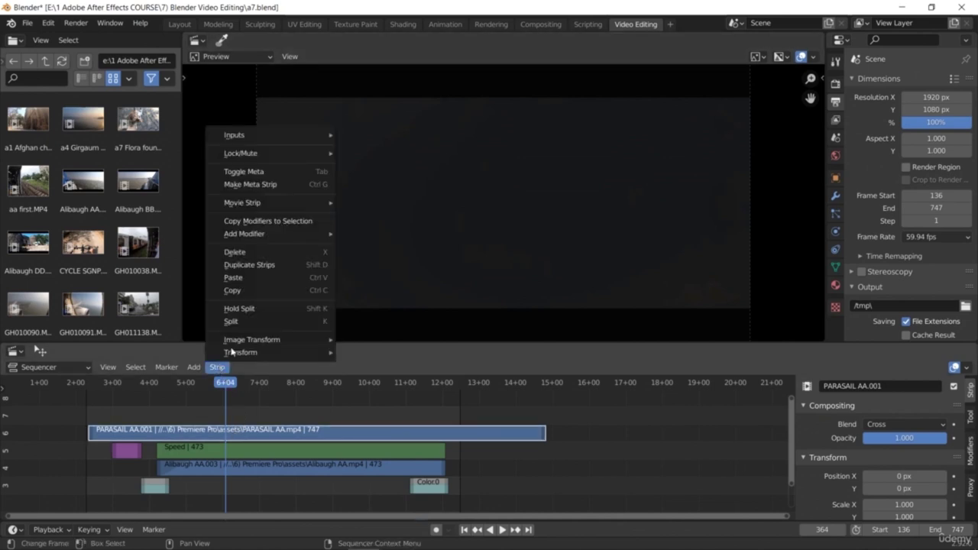
click(233, 322)
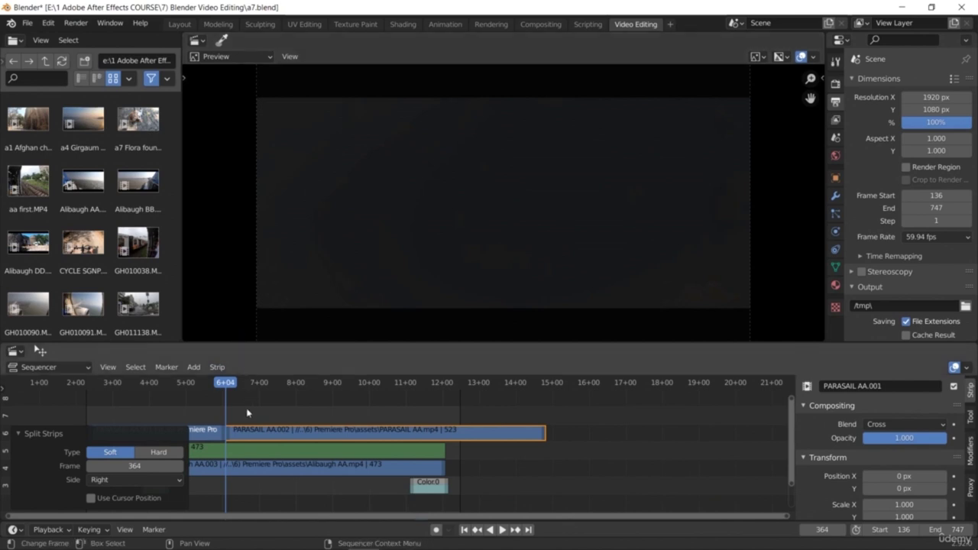
click(527, 472)
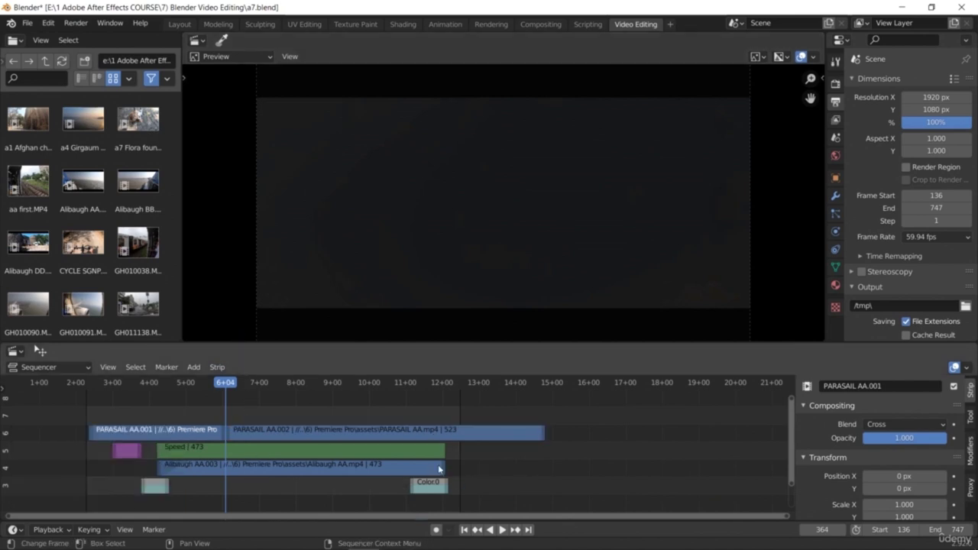
Slide the earlier PARASAIL piece 413 frames later onto channel 7 and play the sequence to check it
drag(183, 437, 417, 421)
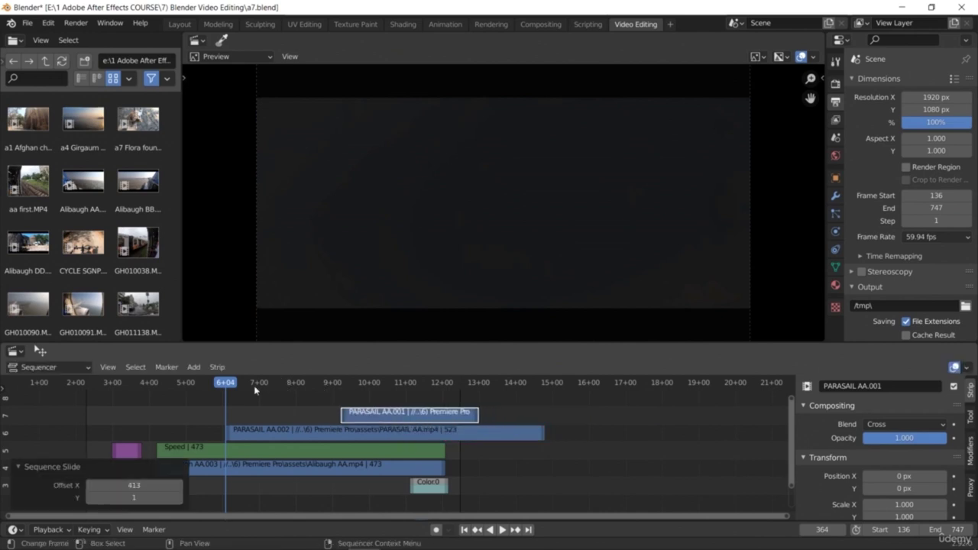
click(174, 395)
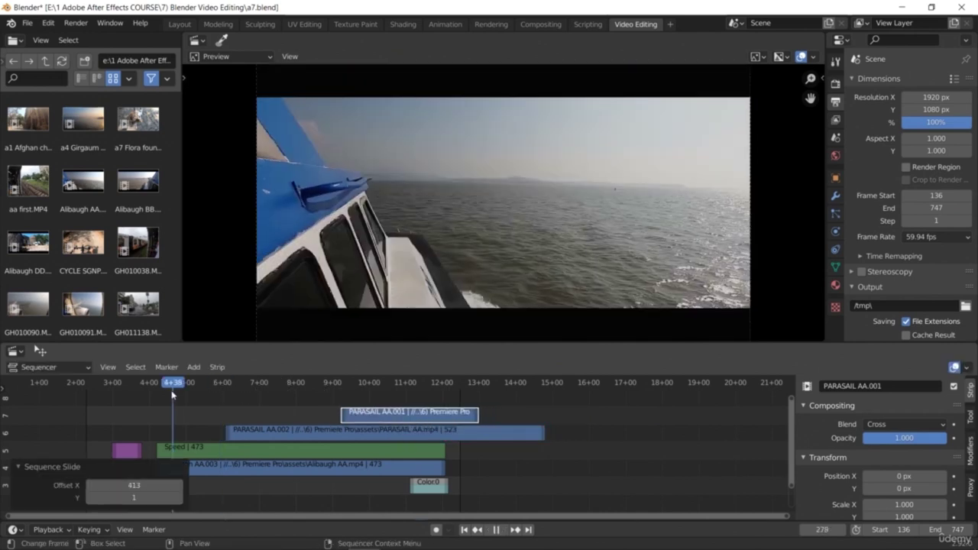
key(space)
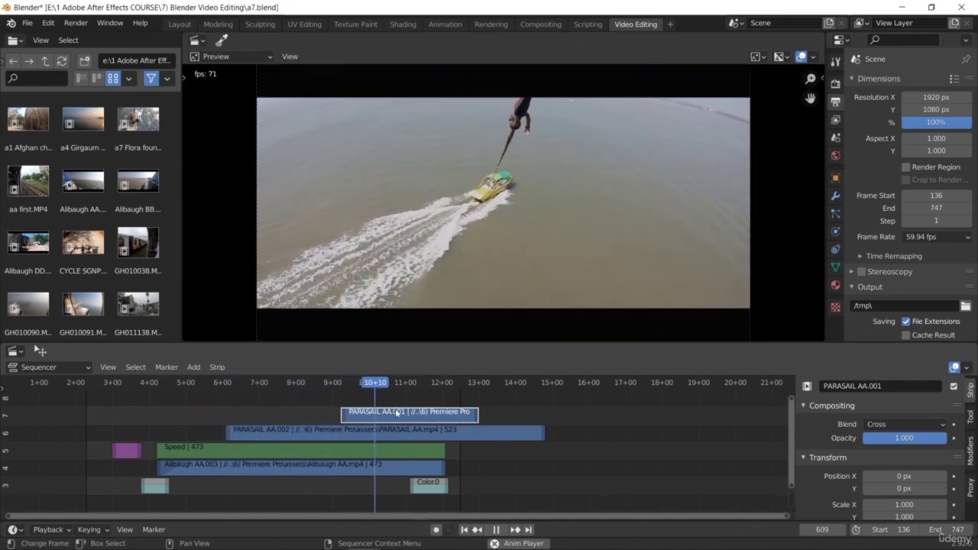
click(383, 385)
drag(383, 384, 366, 385)
key(space)
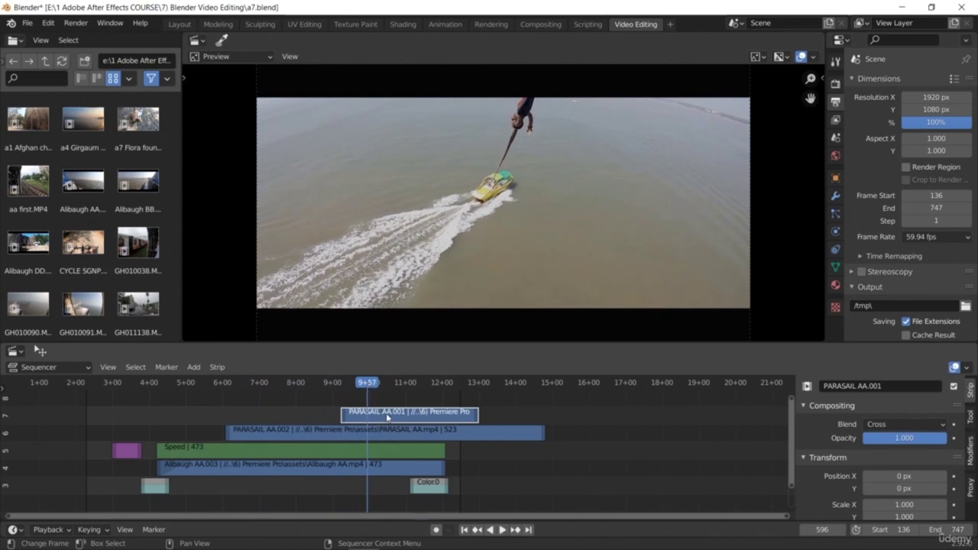
Move the Welcome text strip 37 frames later onto channel 6 and add Fade In and Out to the PARASAIL strip on channel 7
drag(127, 453, 150, 434)
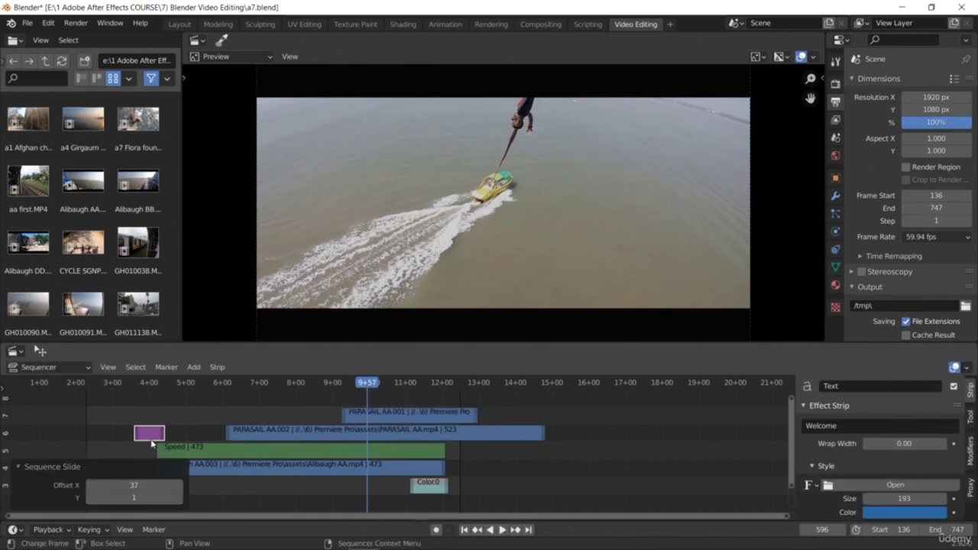
click(392, 416)
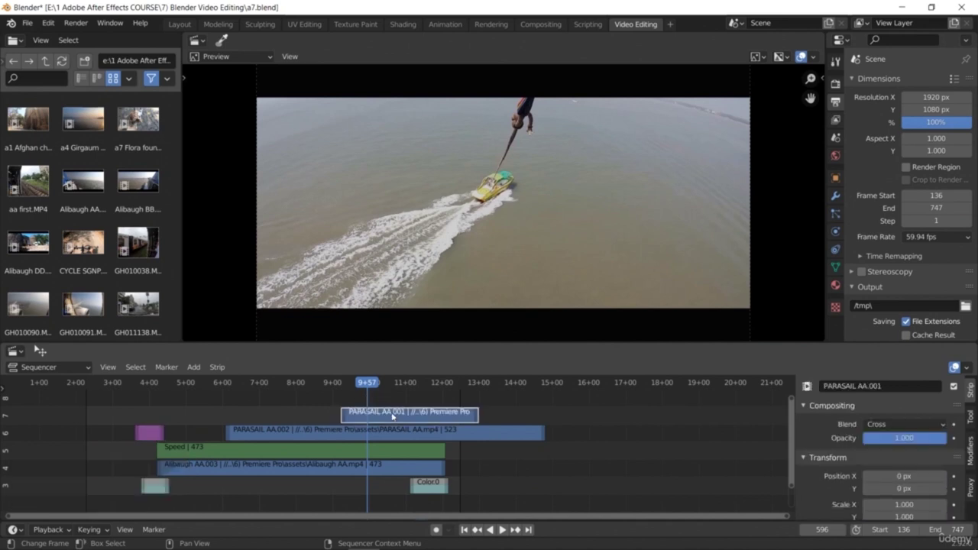
right_click(393, 416)
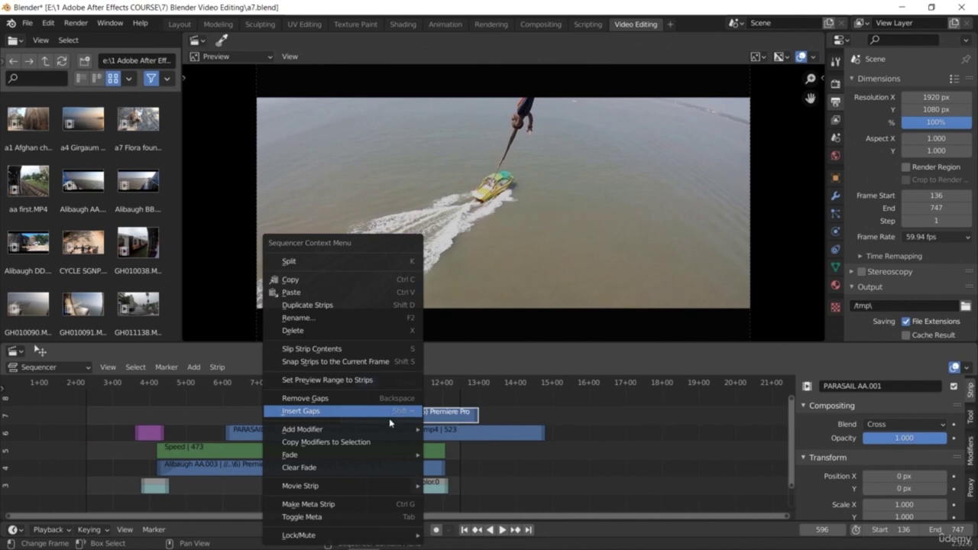
mouse_move(384, 455)
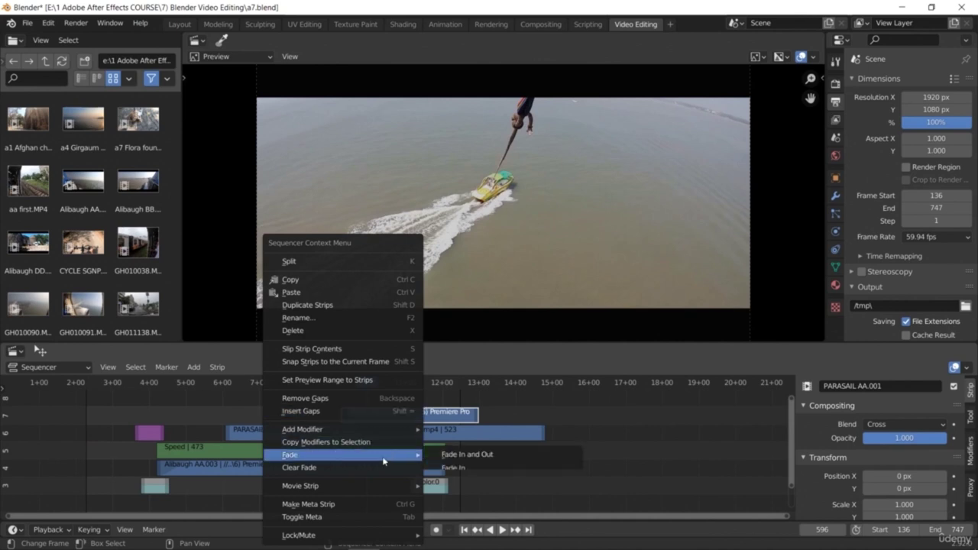
click(457, 454)
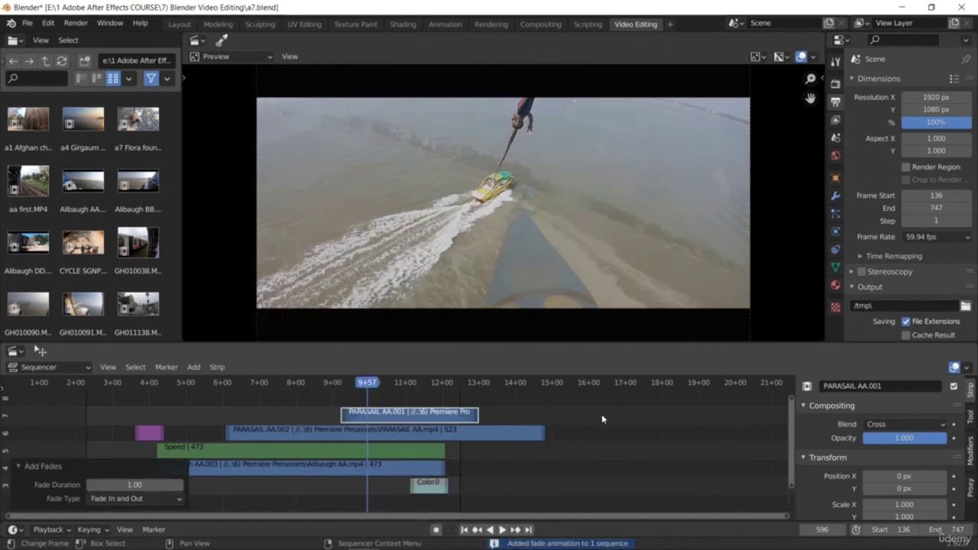
Play the timeline from several points to check the fade on the channel 7 PARASAIL strip
key(space)
click(332, 383)
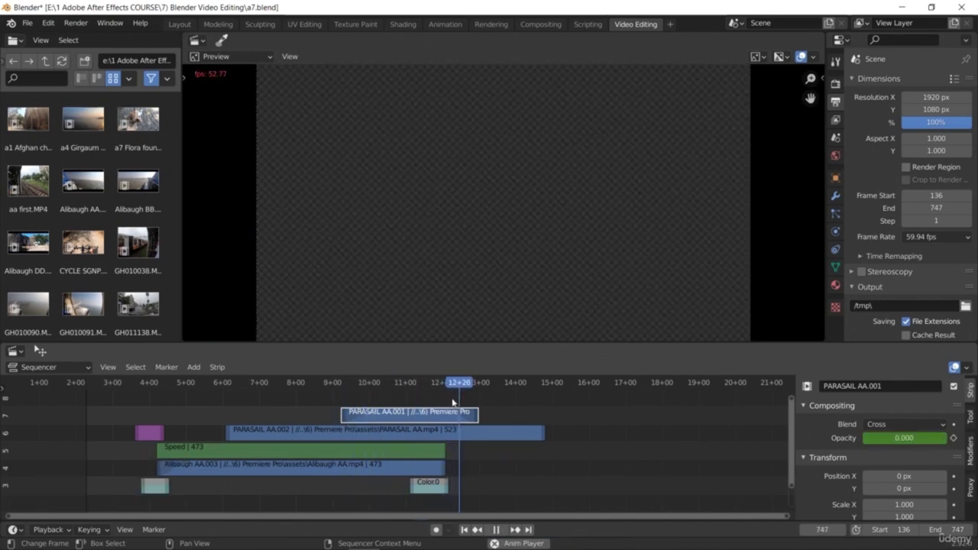
drag(124, 384, 399, 426)
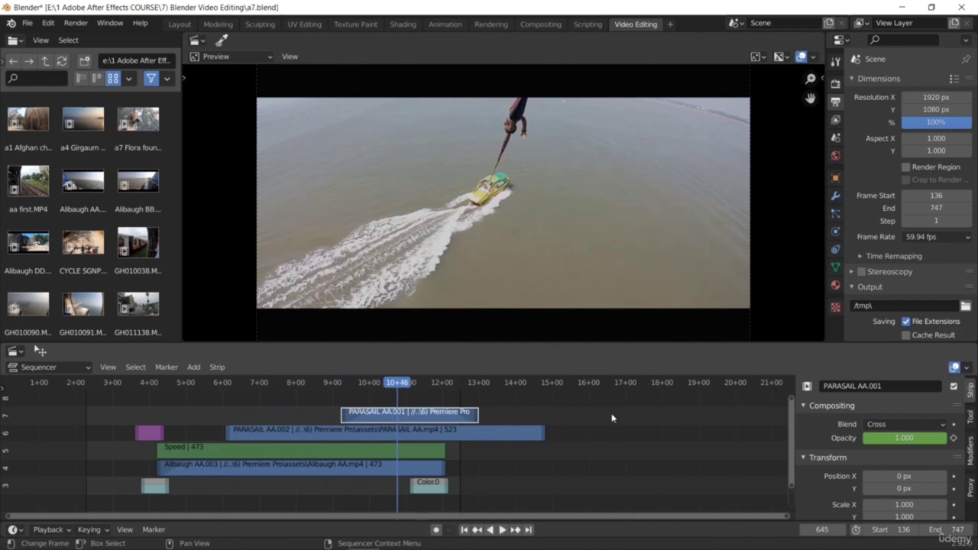
click(645, 412)
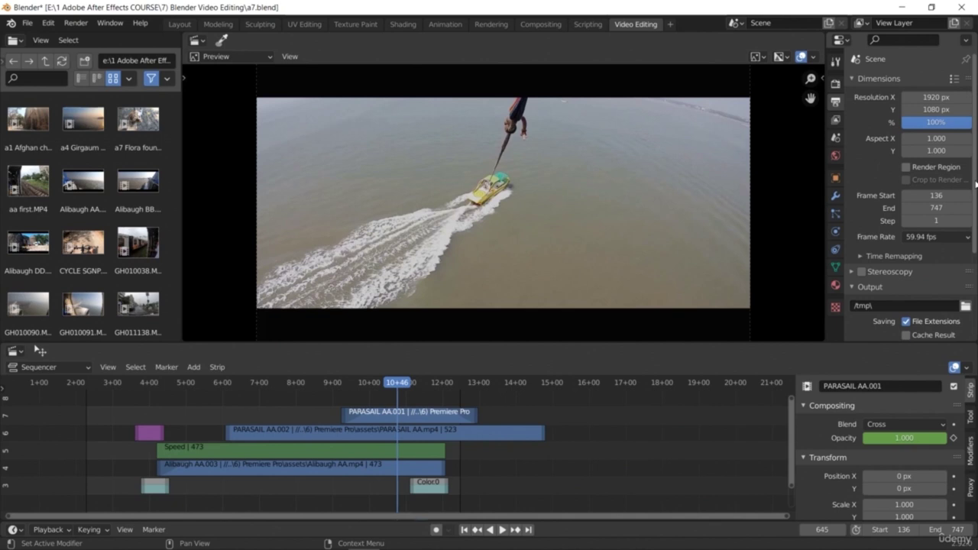
Raise the output's horizontal resolution by one pixel and return it to 1920 px
scroll(975, 184, down, 1)
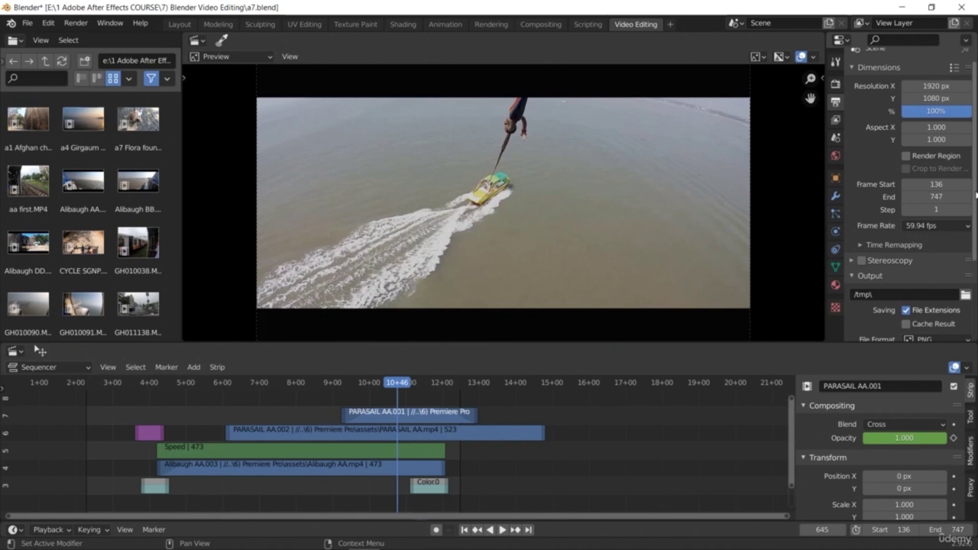
drag(975, 196, 976, 207)
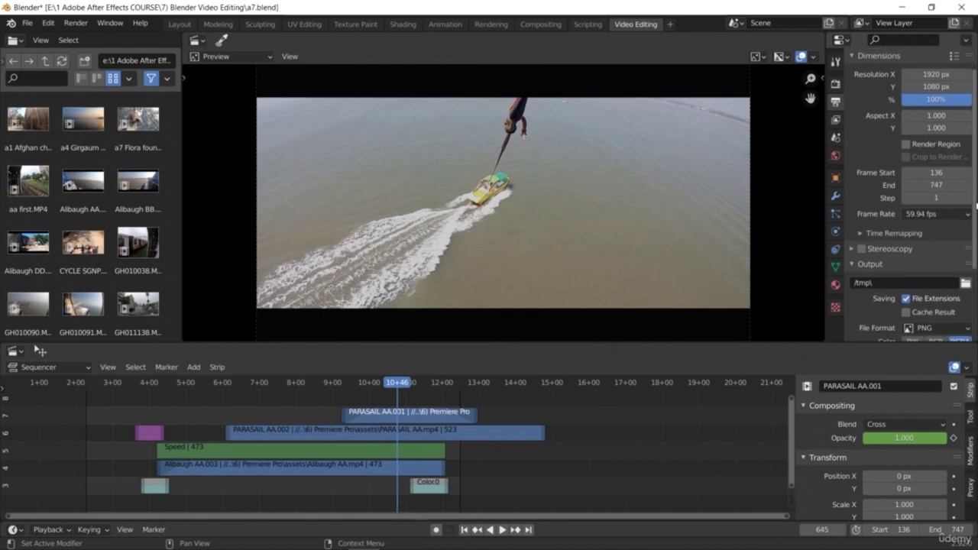
scroll(975, 205, up, 1)
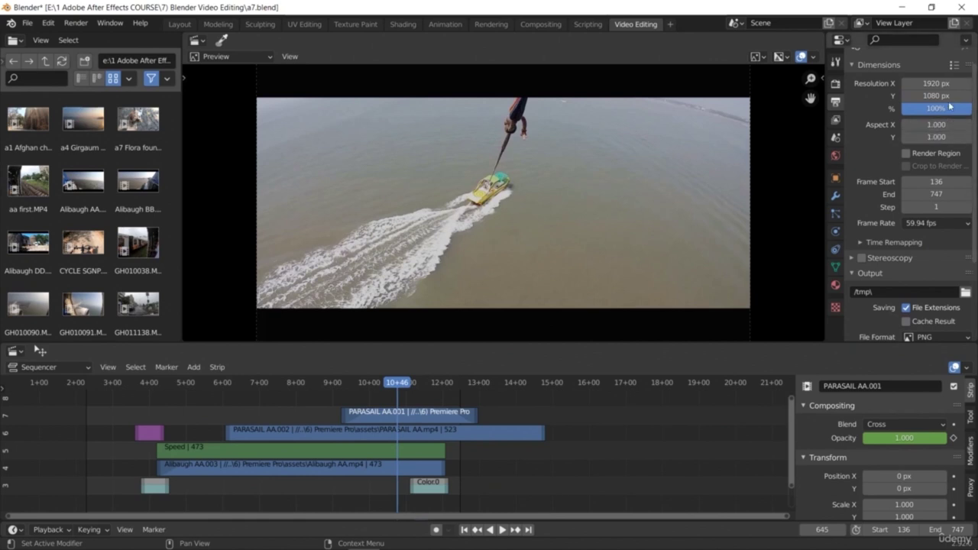
click(966, 86)
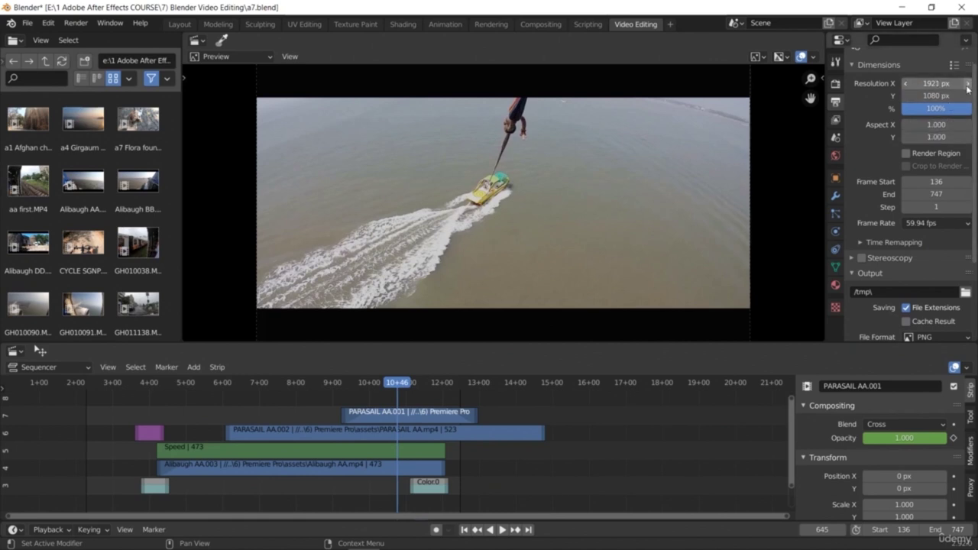
click(905, 84)
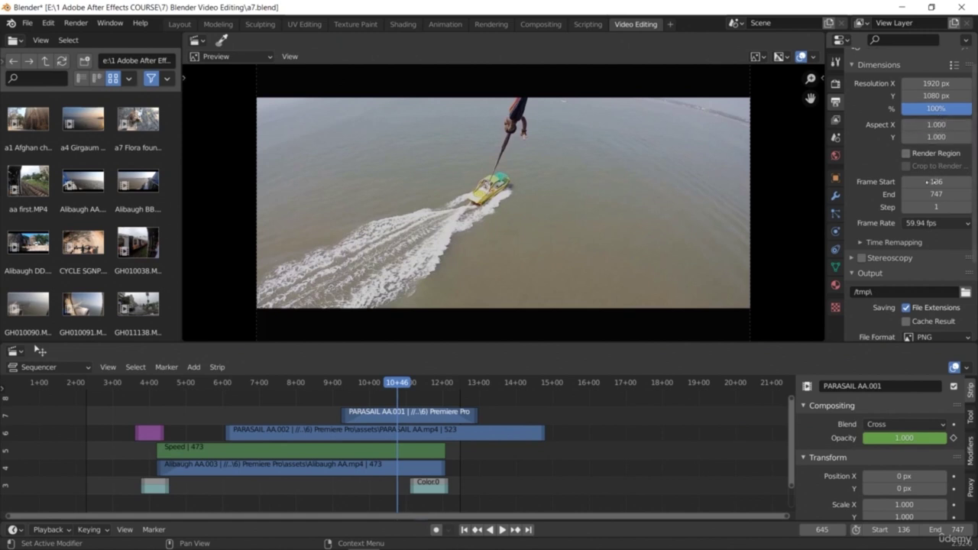
Try a 29.97 fps output frame rate and finally set the frame rate to 60 fps
click(966, 225)
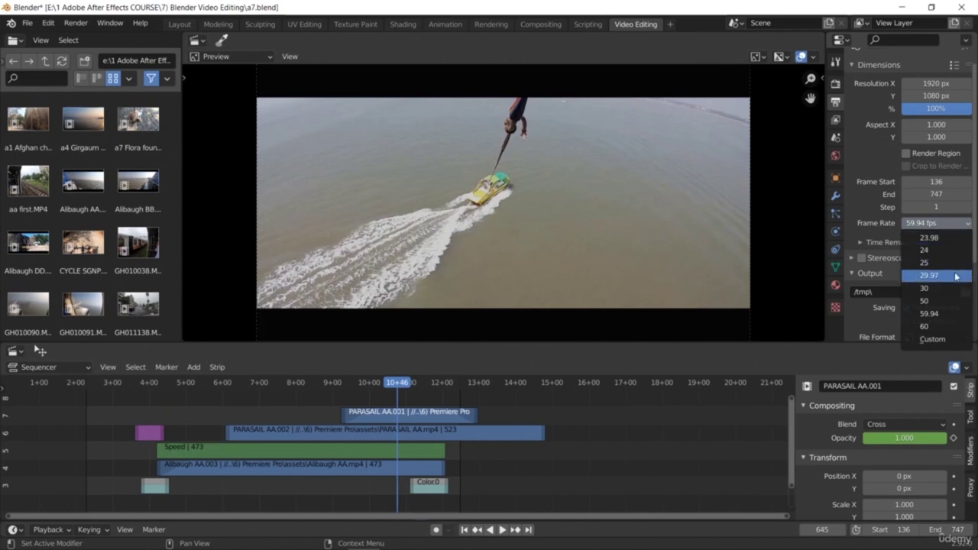
click(956, 275)
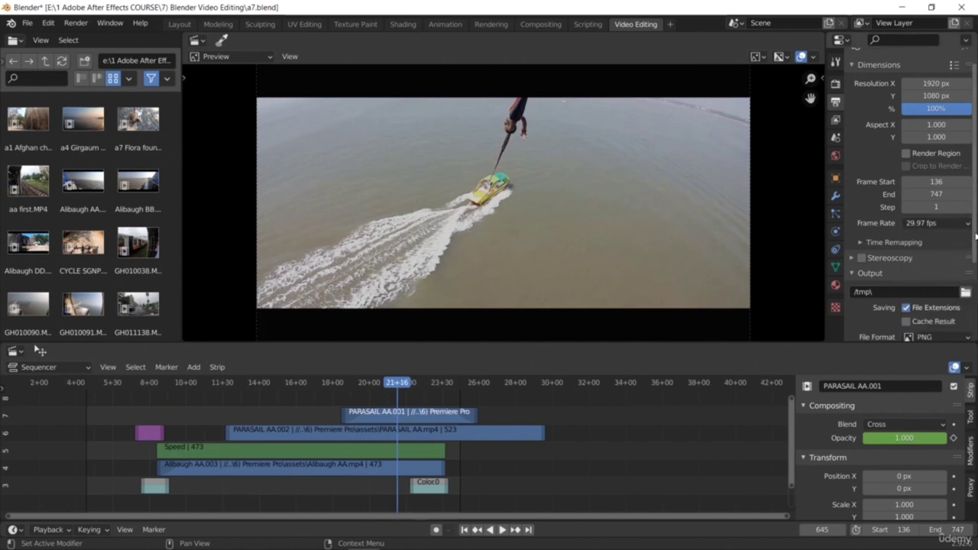
scroll(974, 265, down, 2)
scroll(975, 265, down, 1)
click(967, 172)
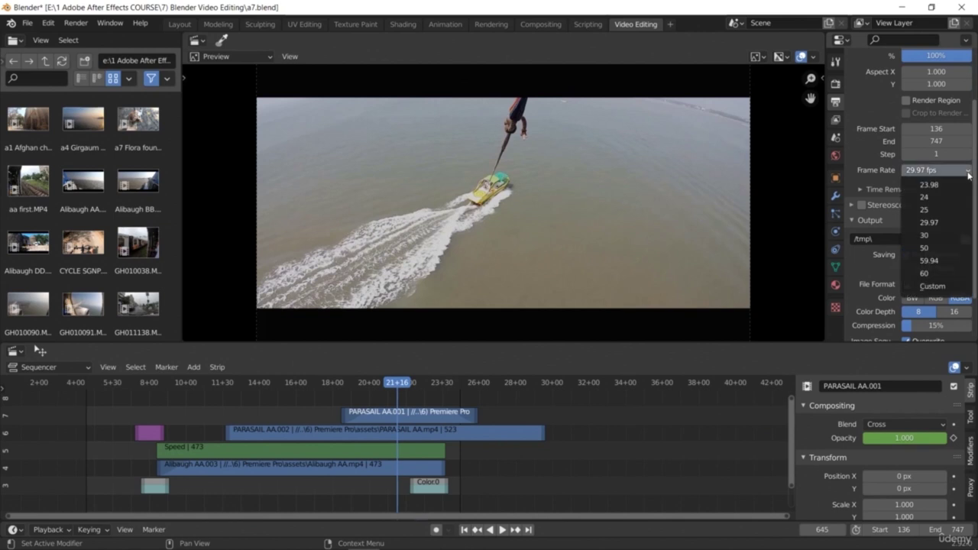
click(936, 273)
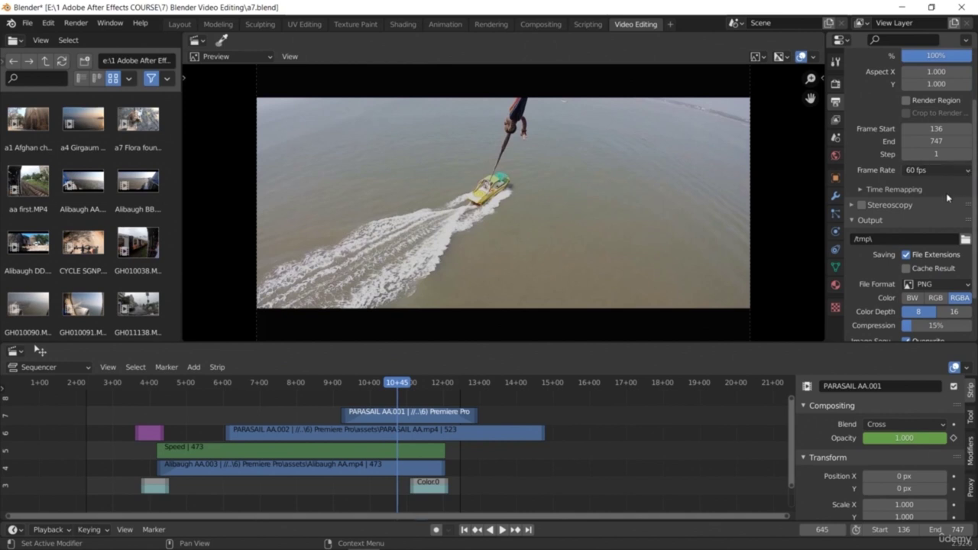
Examine the Time Remapping, Stereoscopy and Post Processing settings in the output properties
click(860, 190)
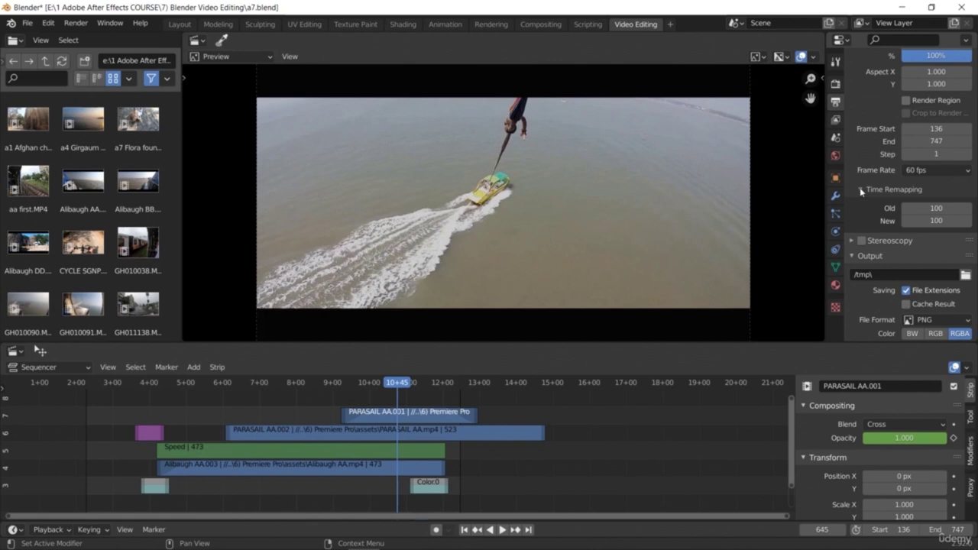
click(860, 188)
scroll(976, 252, down, 2)
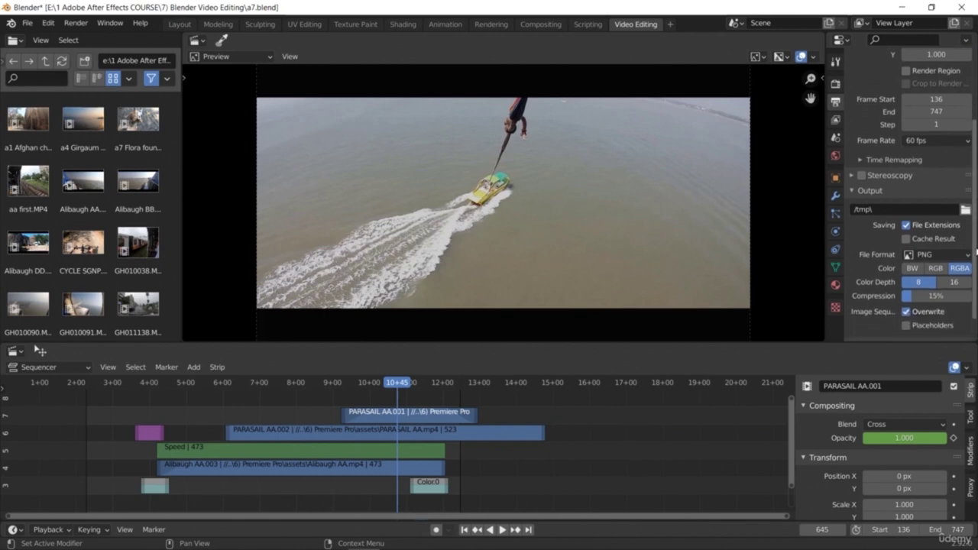
click(851, 177)
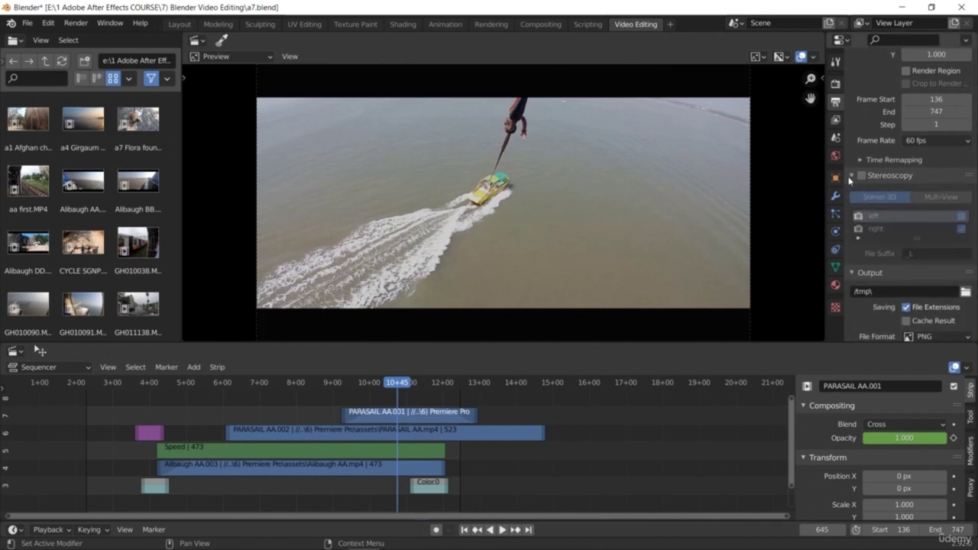
click(850, 176)
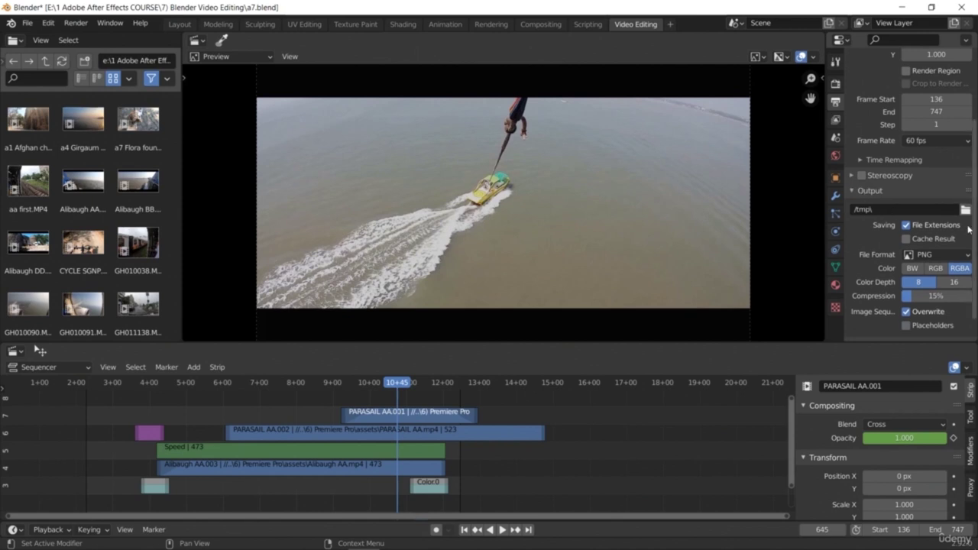
scroll(974, 256, down, 2)
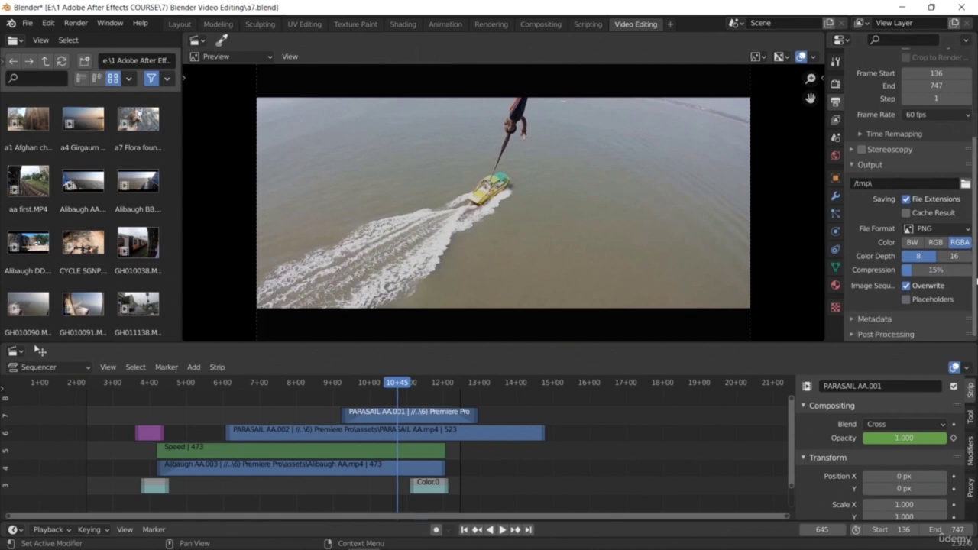
click(967, 230)
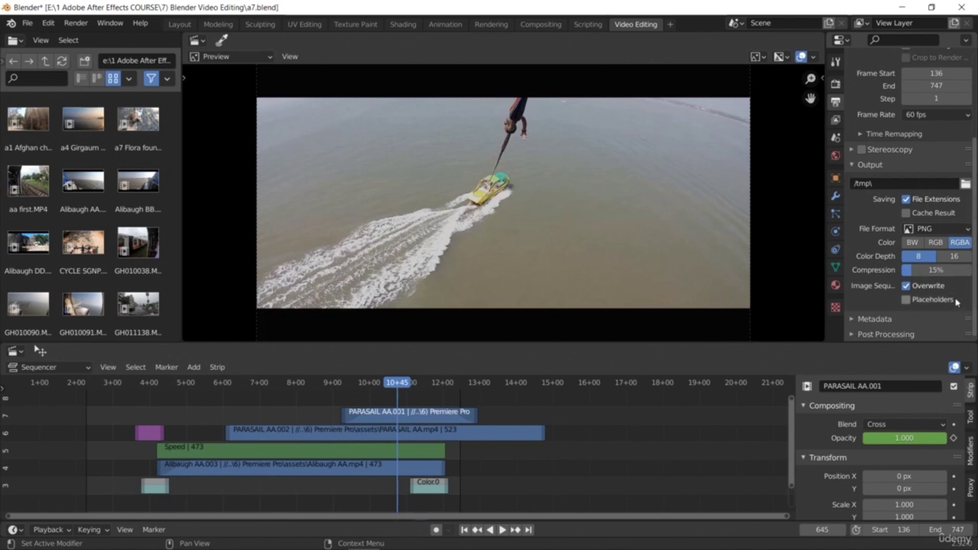
click(405, 432)
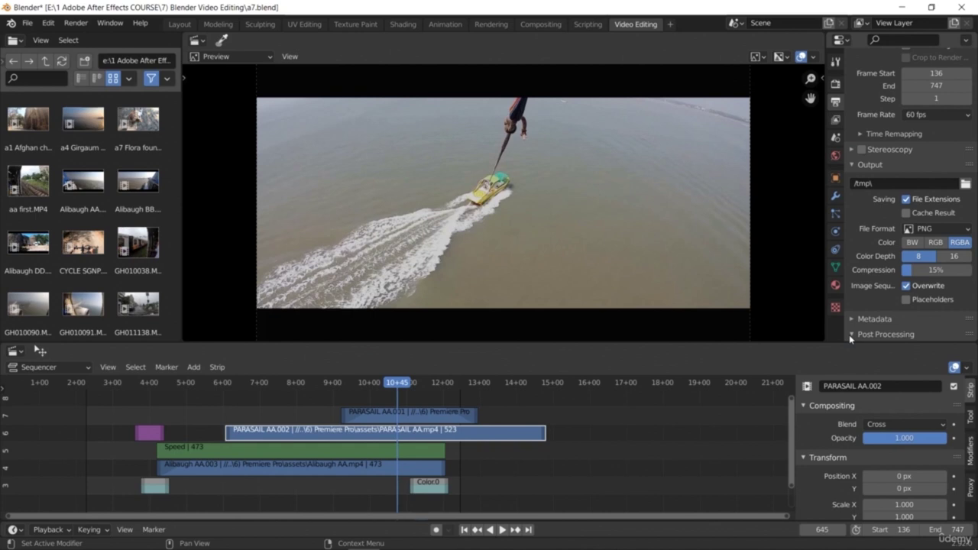
scroll(975, 289, down, 4)
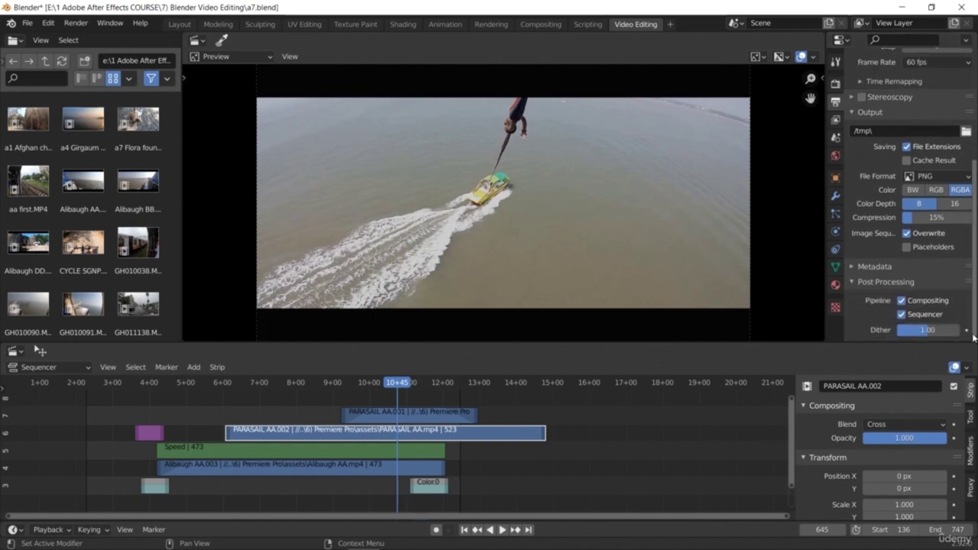
Set the output file format to FFmpeg Video and its encoding container to MPEG-4
scroll(970, 253, up, 3)
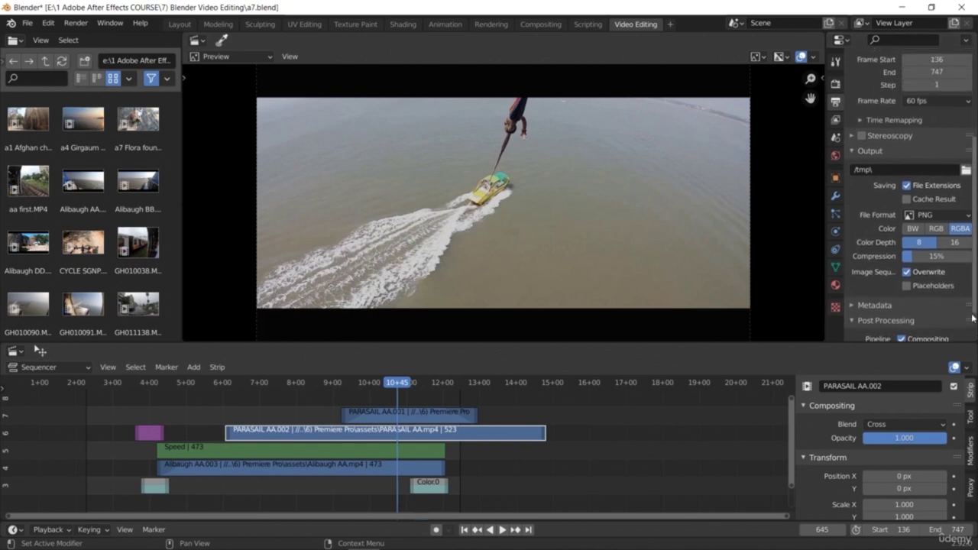
click(961, 217)
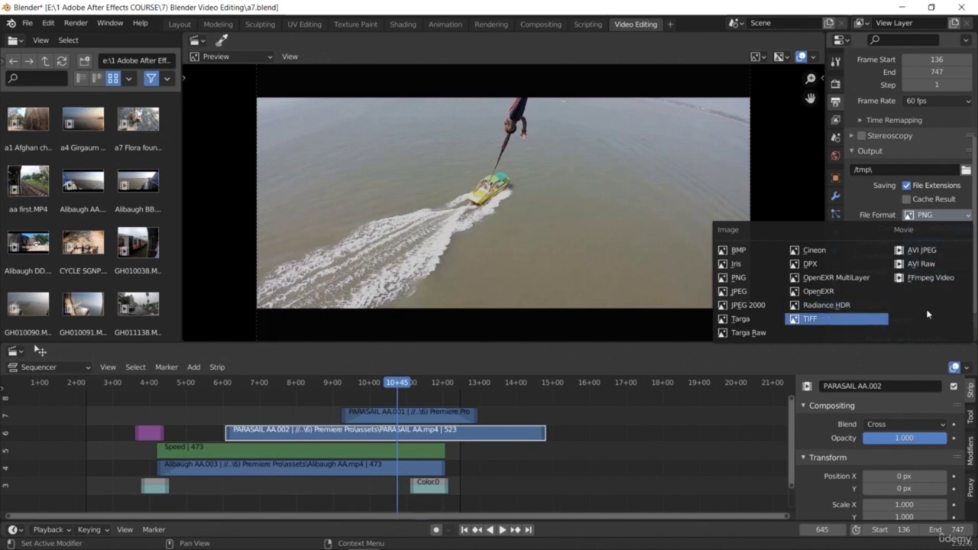
click(931, 279)
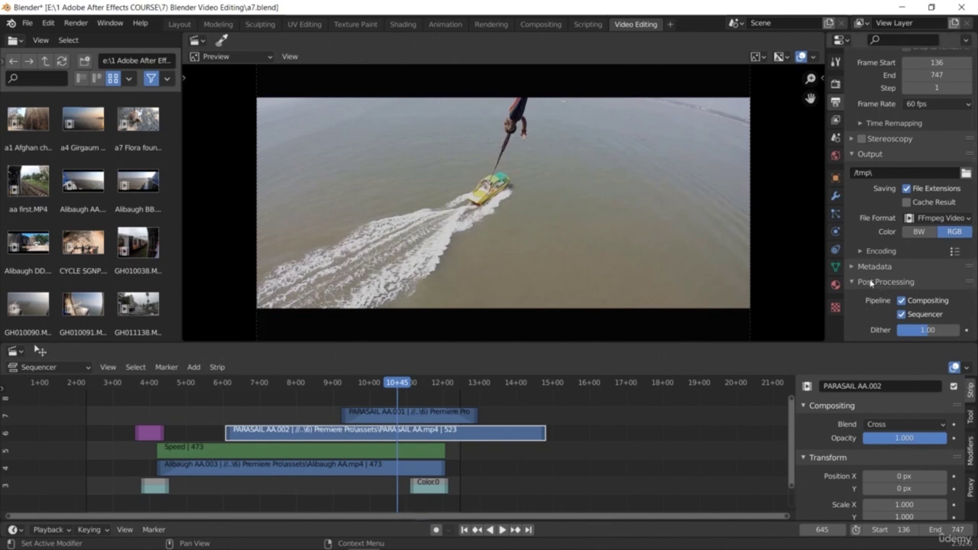
click(861, 251)
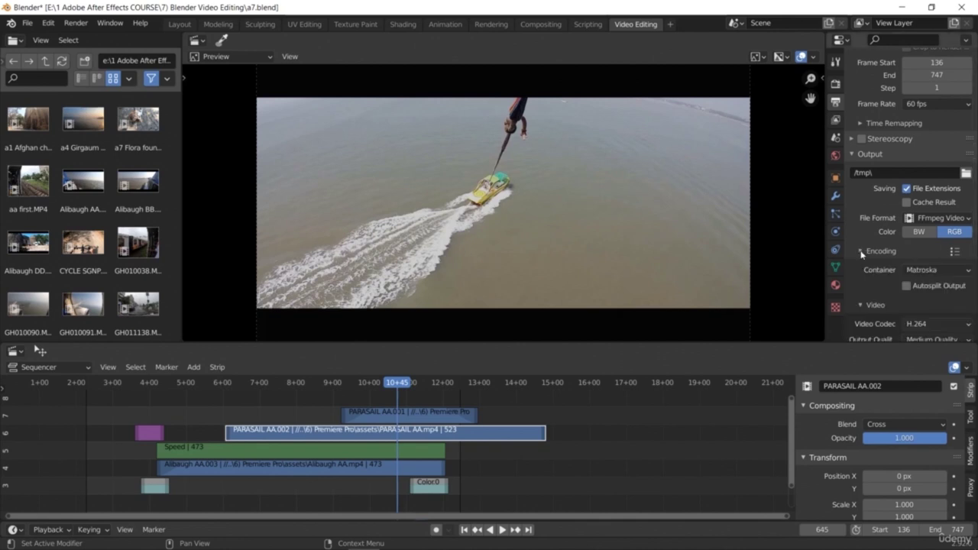
click(939, 270)
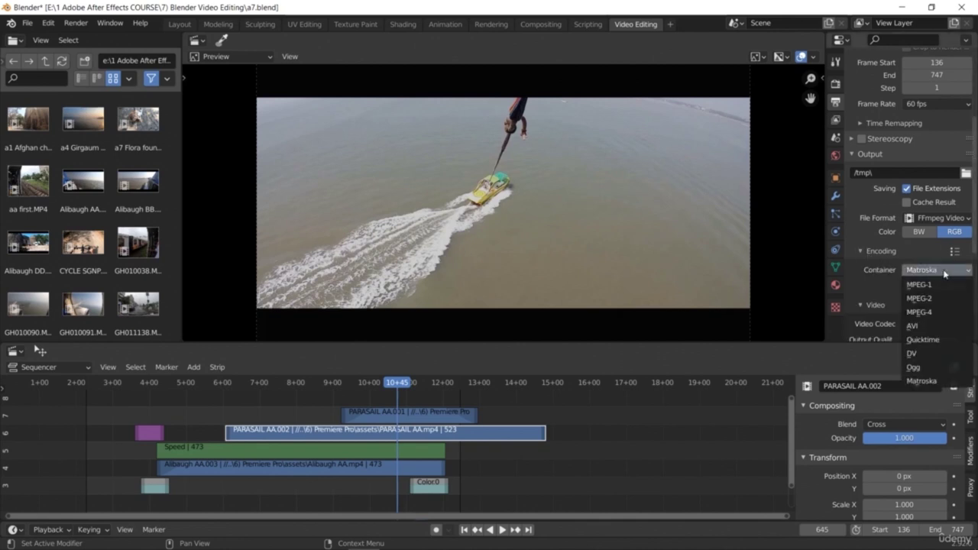
click(938, 313)
Try High Quality and Perceptually Lossless for the H.264 video output quality, and finally set it to Lossless
scroll(973, 260, down, 3)
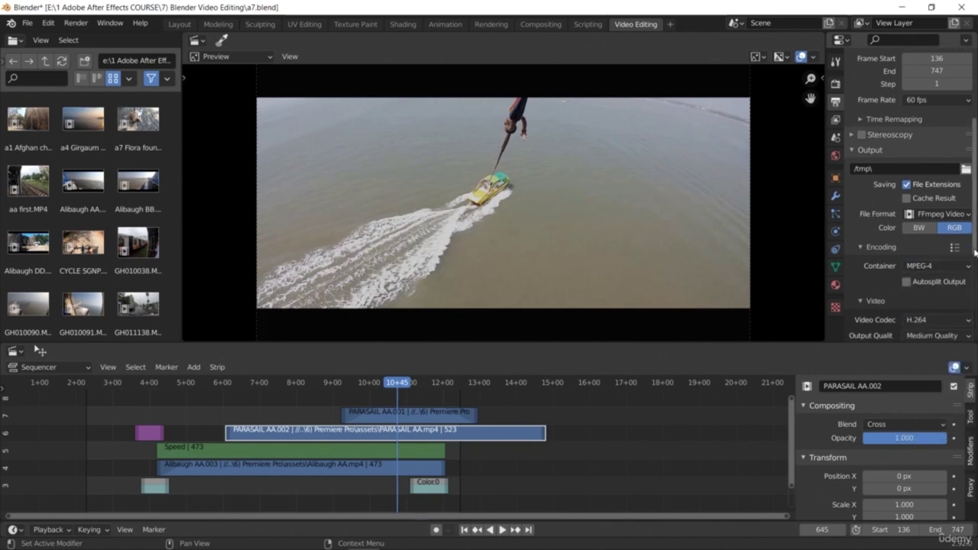
click(860, 238)
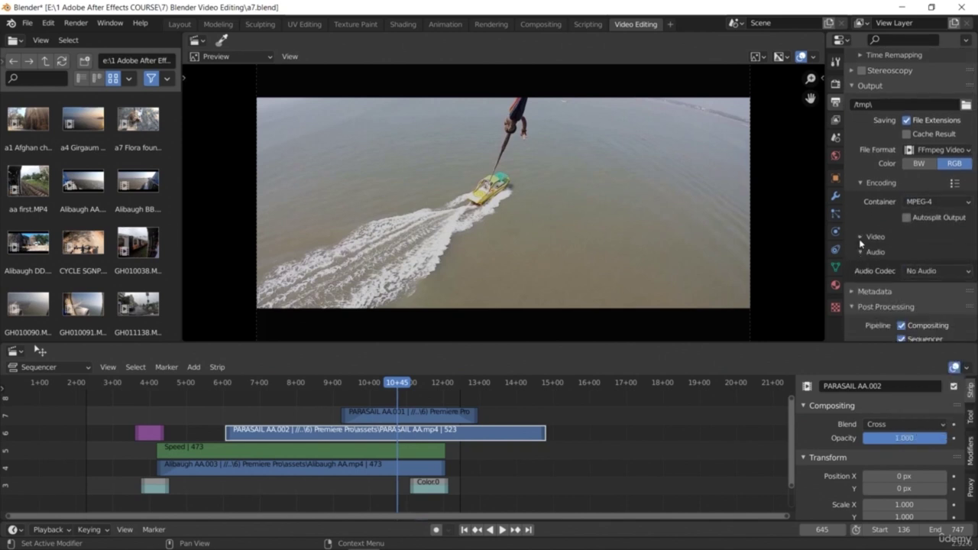
click(860, 238)
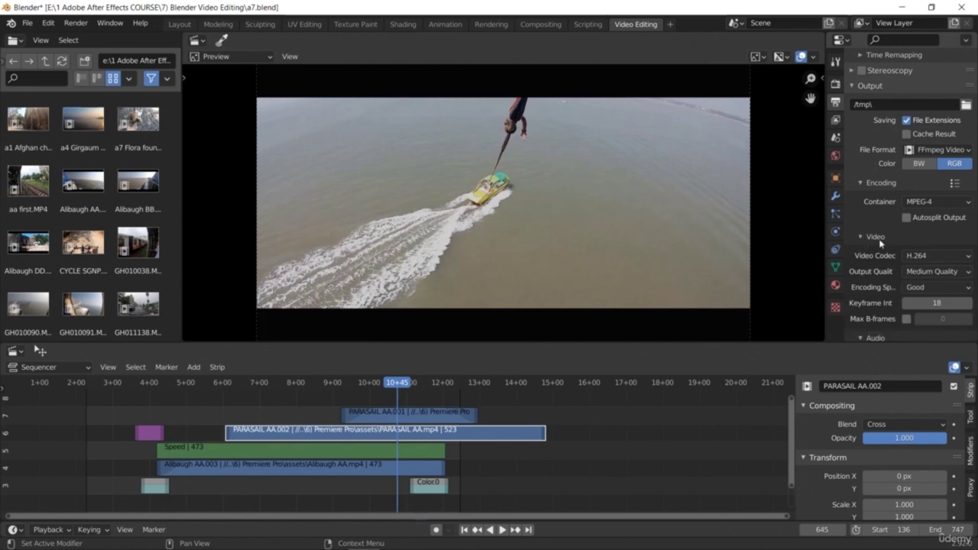
scroll(968, 258, down, 3)
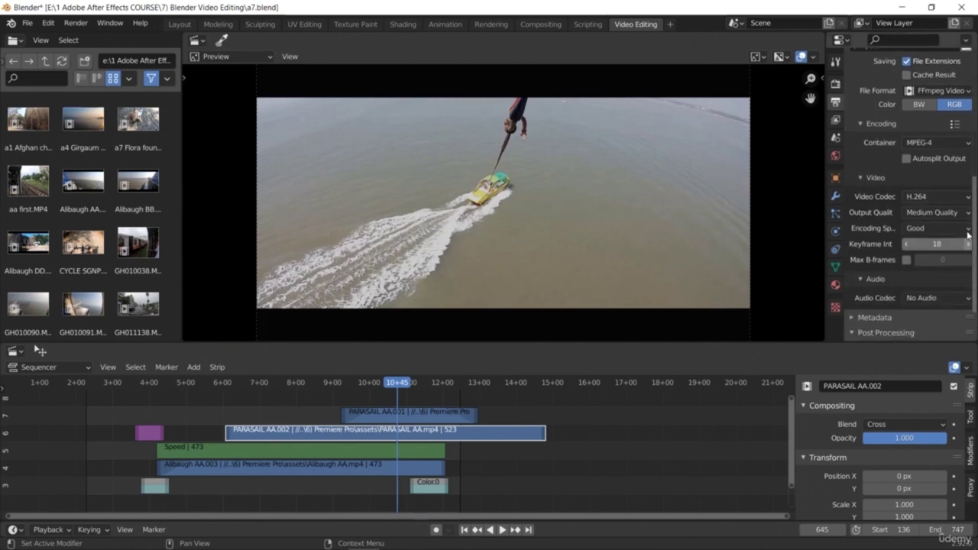
click(964, 198)
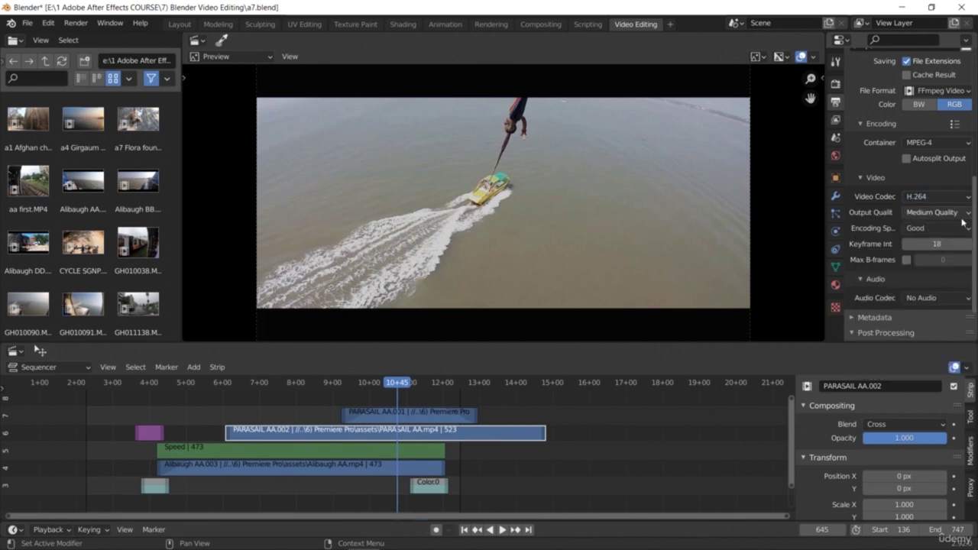
click(962, 215)
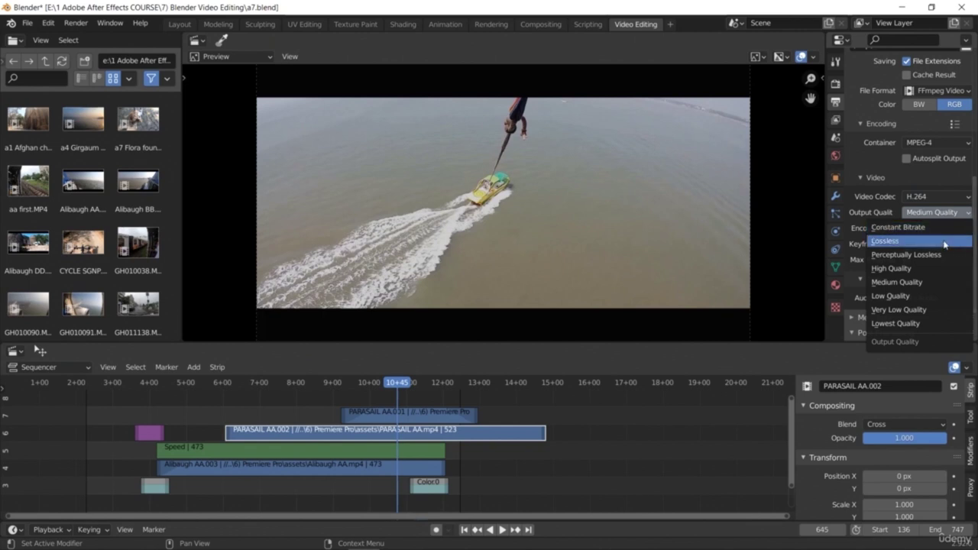
click(945, 268)
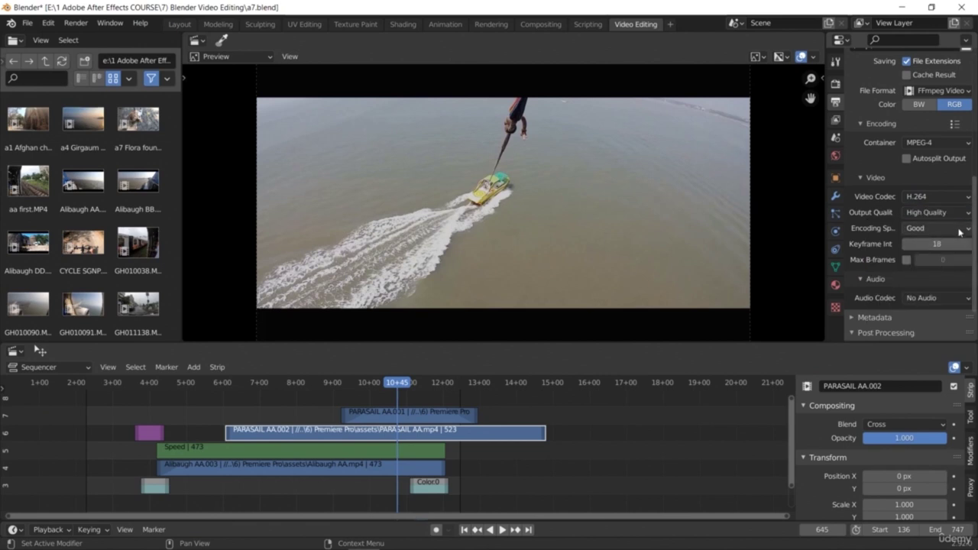
click(957, 217)
click(940, 254)
click(938, 213)
click(927, 243)
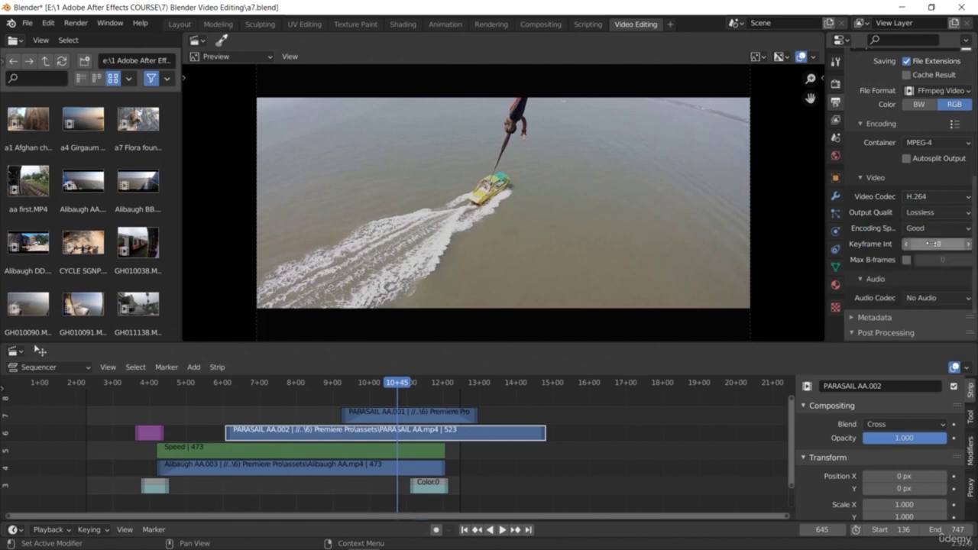
click(962, 230)
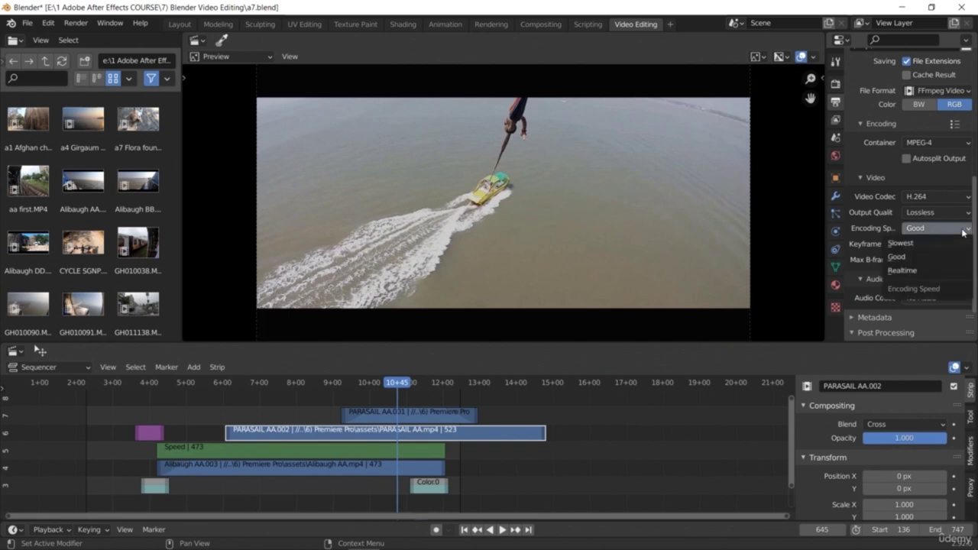
click(963, 231)
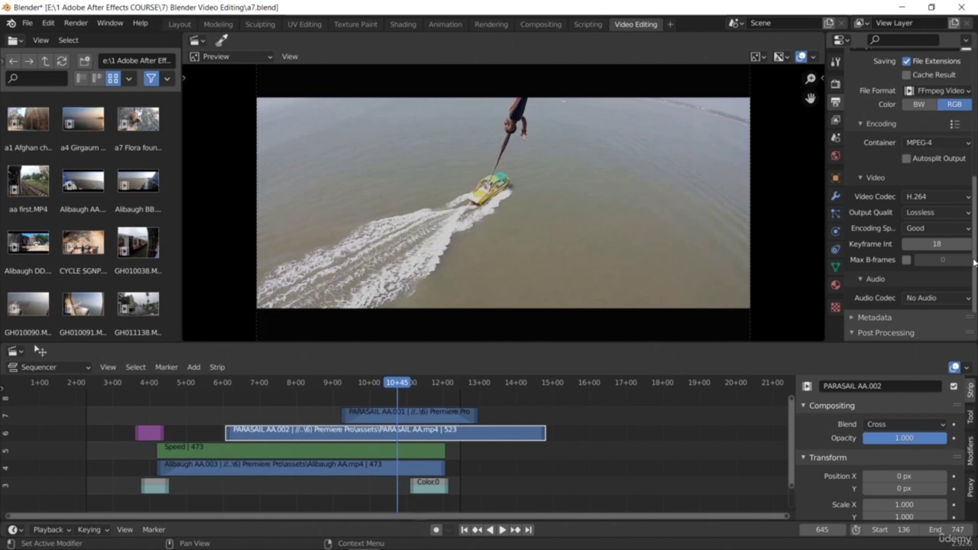
Set the output's audio codec to AAC
scroll(975, 253, down, 3)
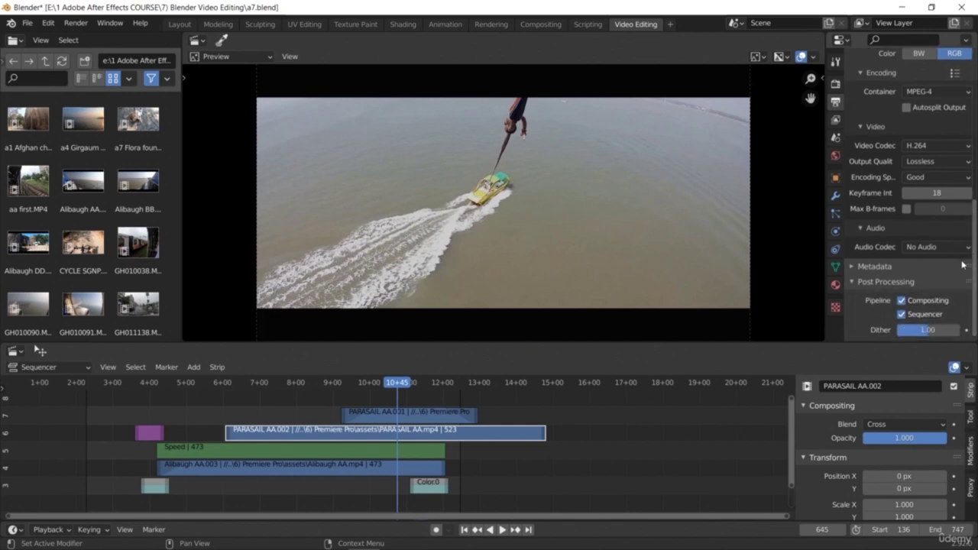
click(955, 247)
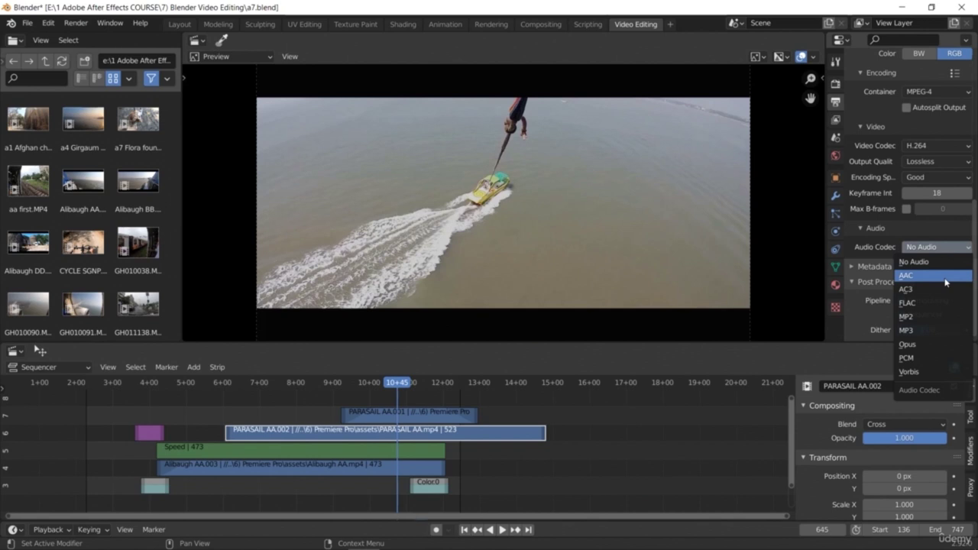
click(945, 282)
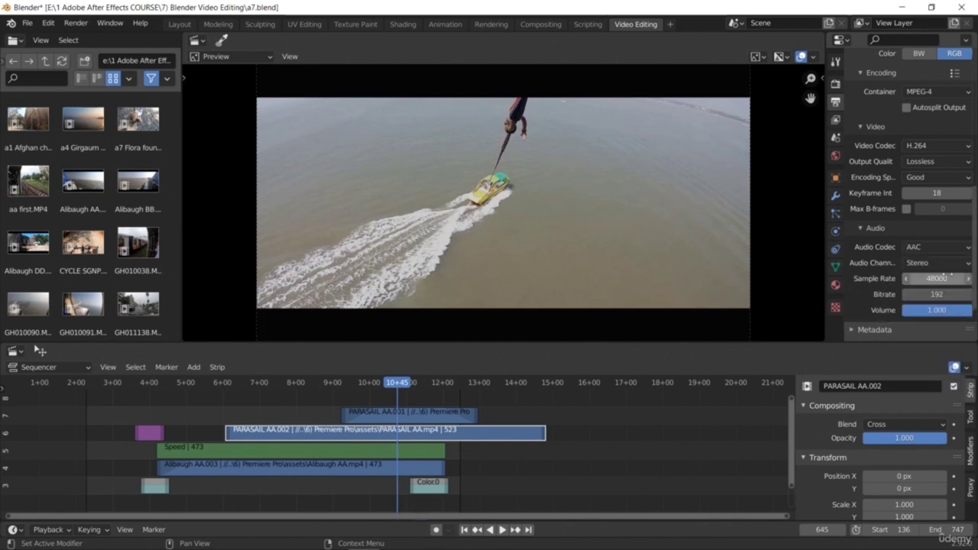
scroll(975, 264, down, 1)
drag(975, 263, 971, 290)
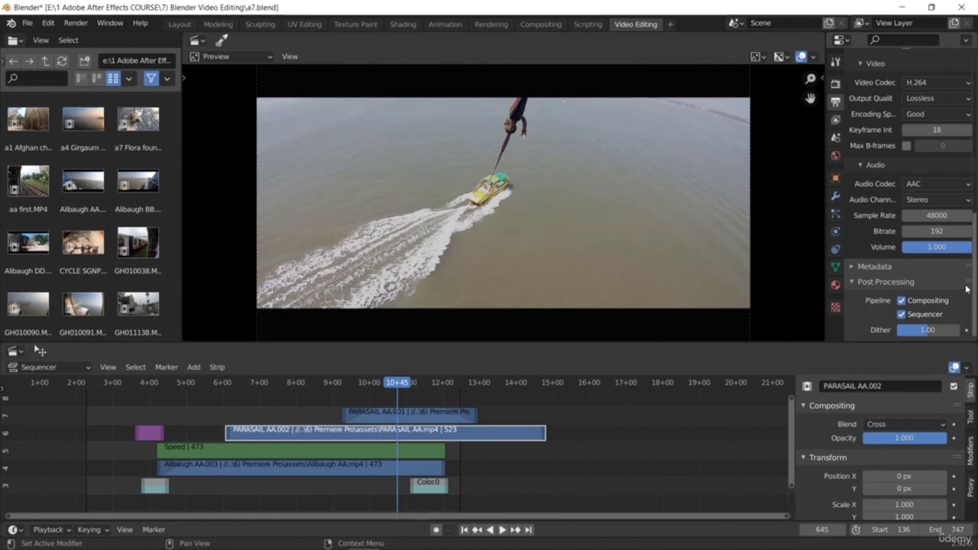
Expand the output's metadata settings and examine which fields are included in the render
click(853, 269)
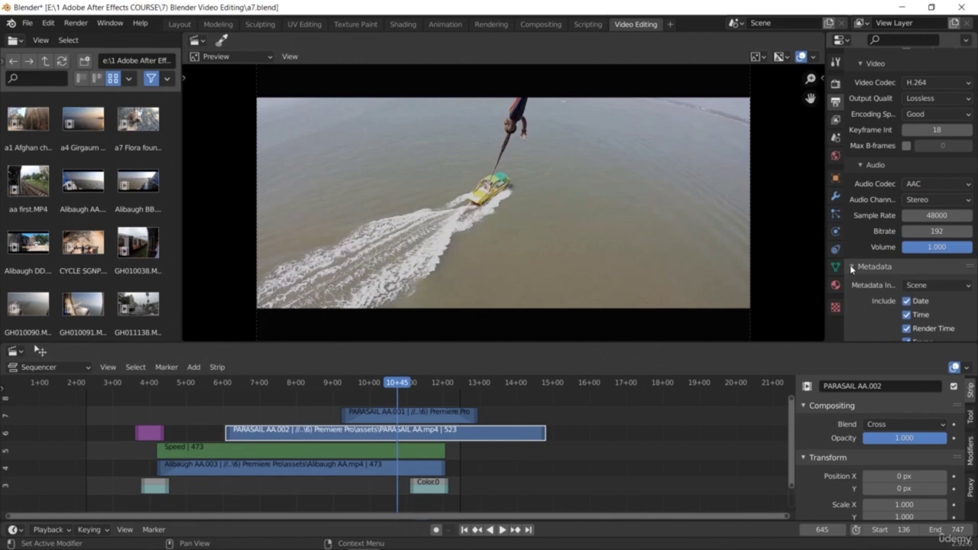
drag(975, 267, 975, 310)
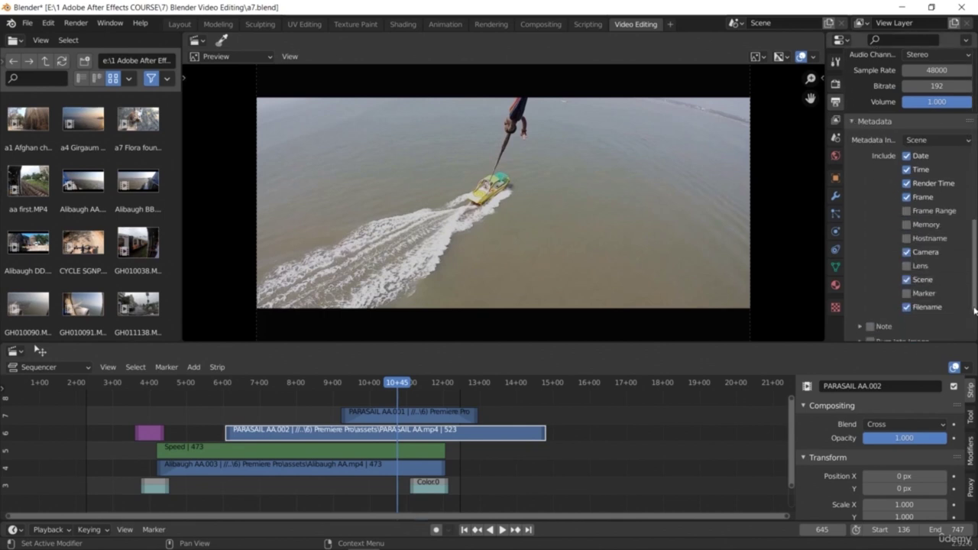
drag(975, 310, 975, 342)
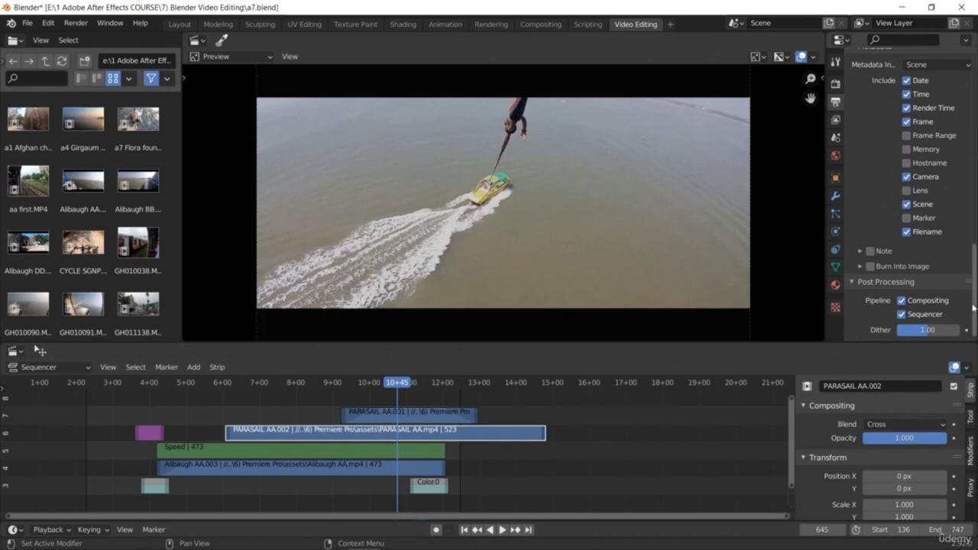
drag(973, 305, 975, 155)
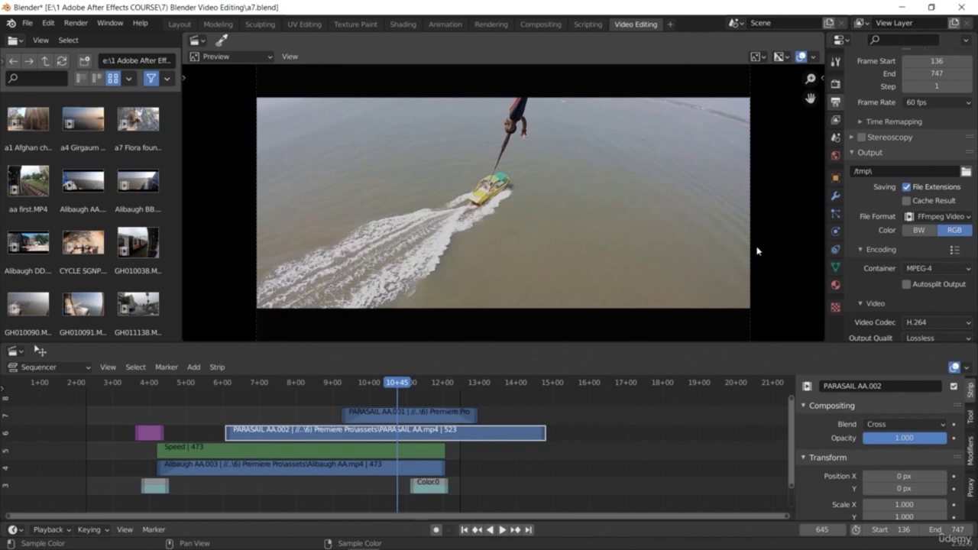
Render the whole animation, moving the render window clear of the timeline, and close that window when rendering ends
click(74, 24)
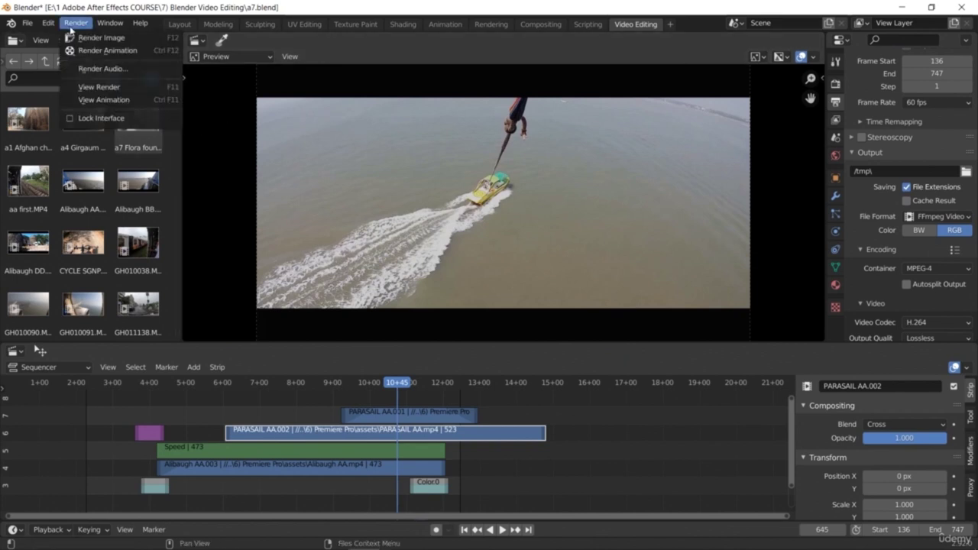
click(99, 50)
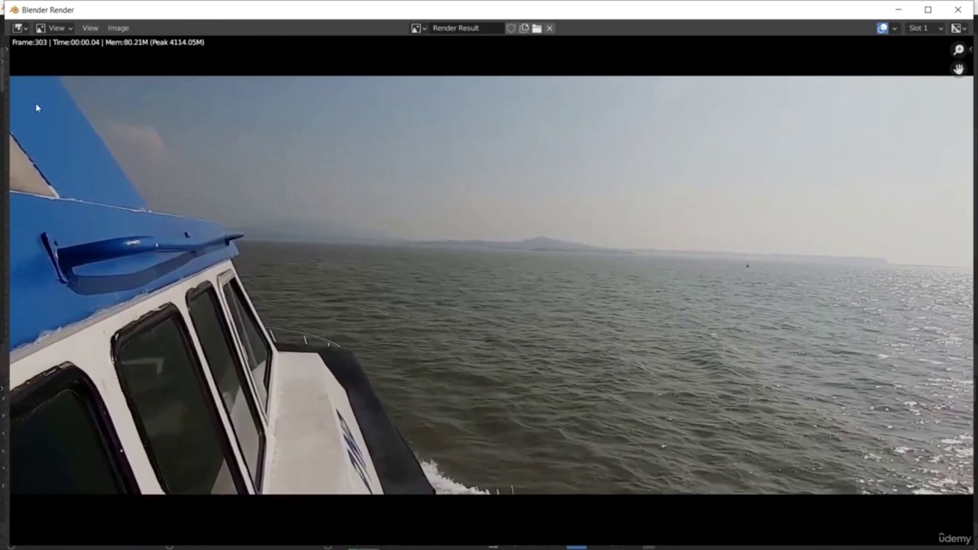
drag(64, 10, 389, 135)
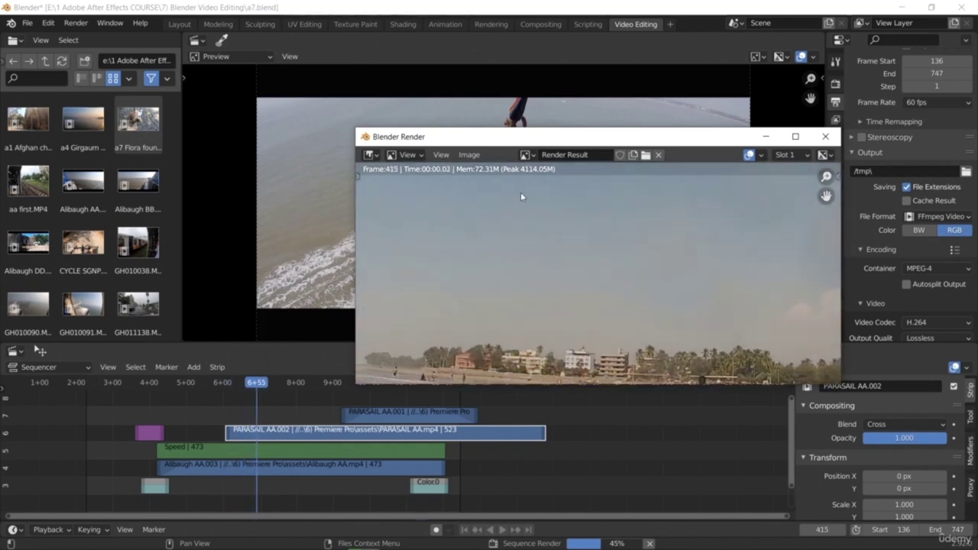
drag(533, 137, 442, 79)
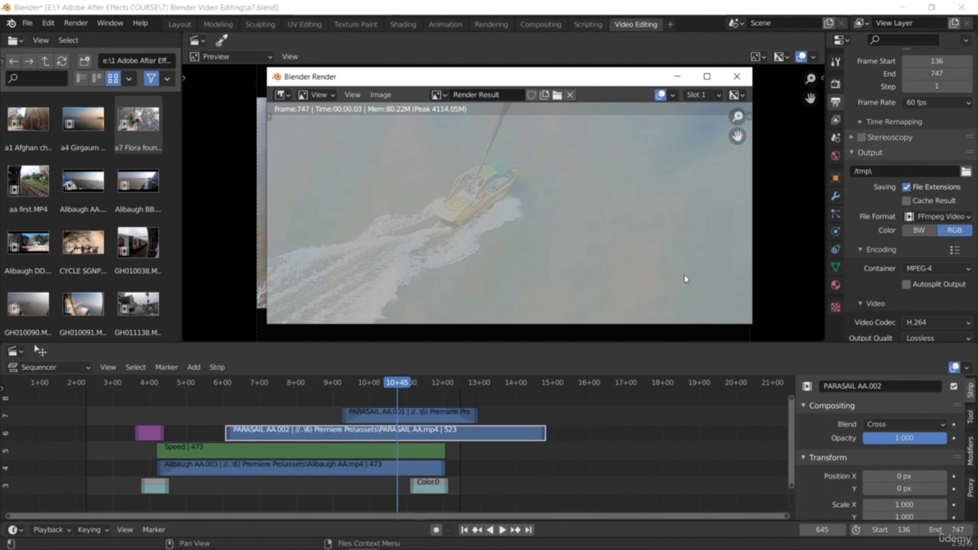
click(736, 77)
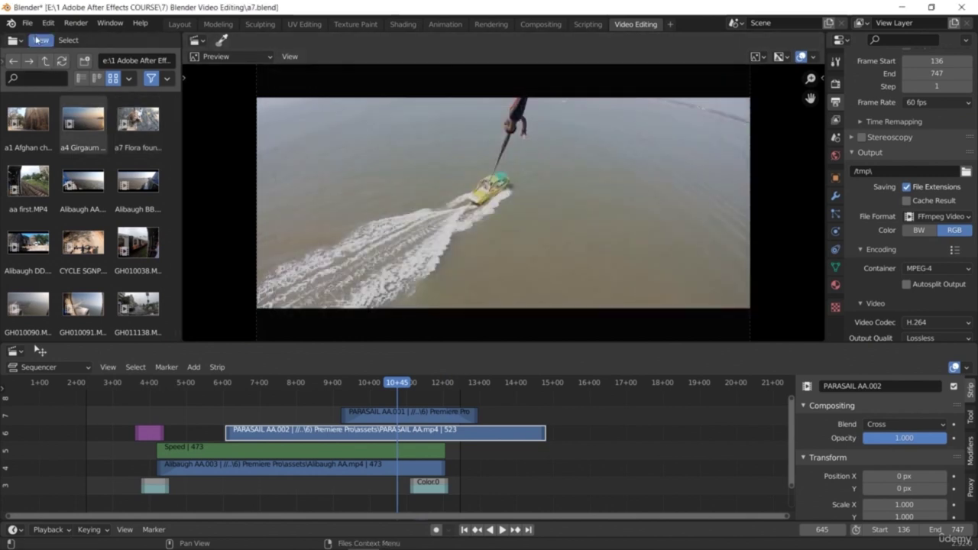
click(27, 23)
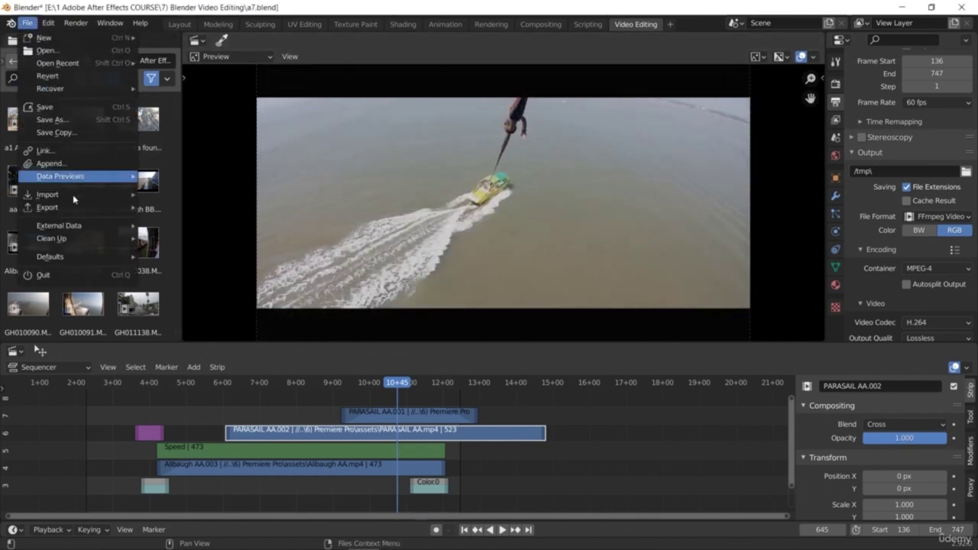
mouse_move(106, 211)
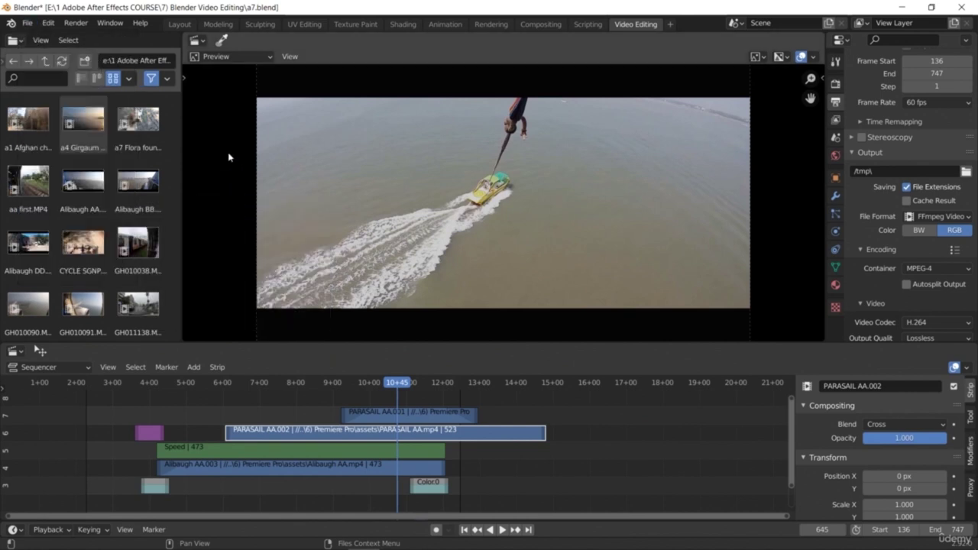
click(75, 23)
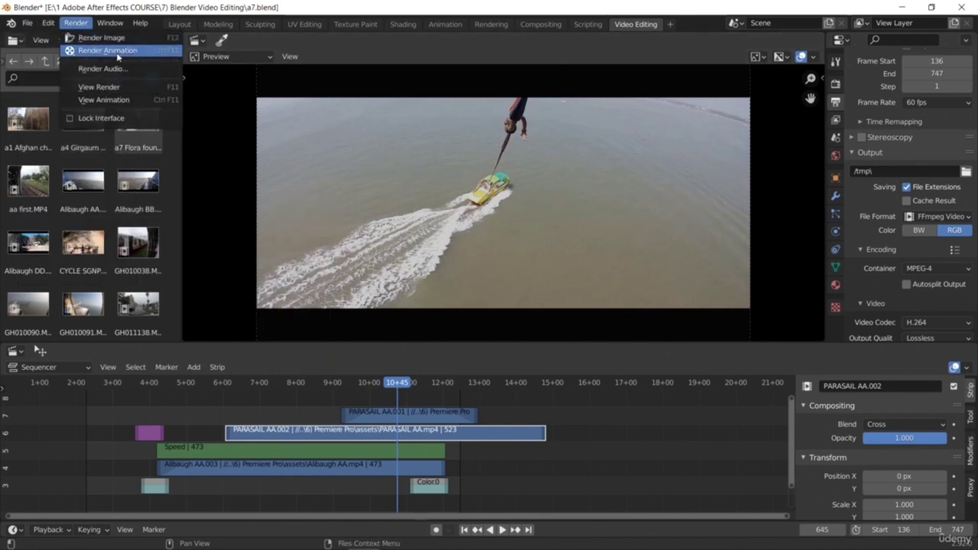